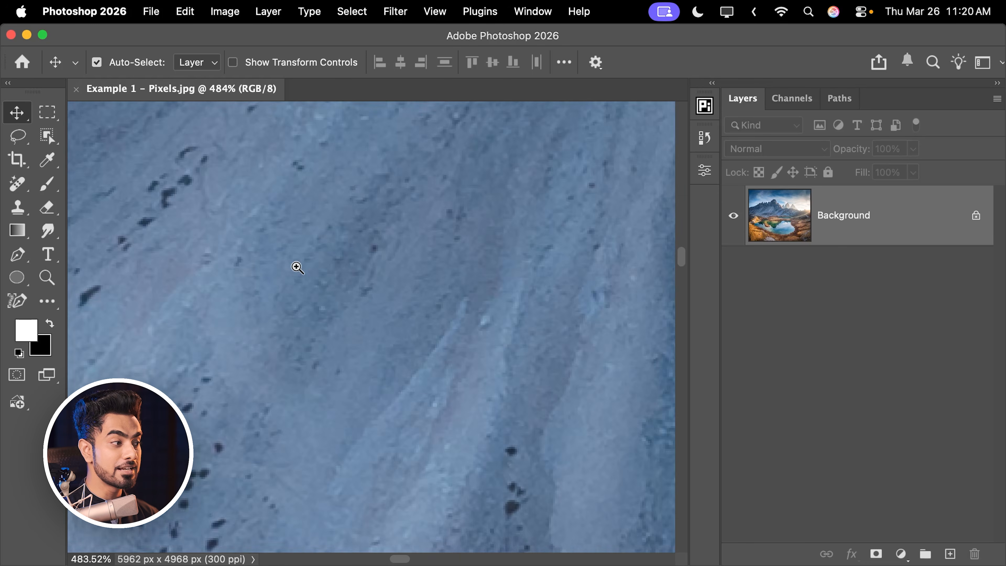
{"action": "scroll", "coordinate": [343, 263], "scroll_direction": "up", "scroll_amount": 5}
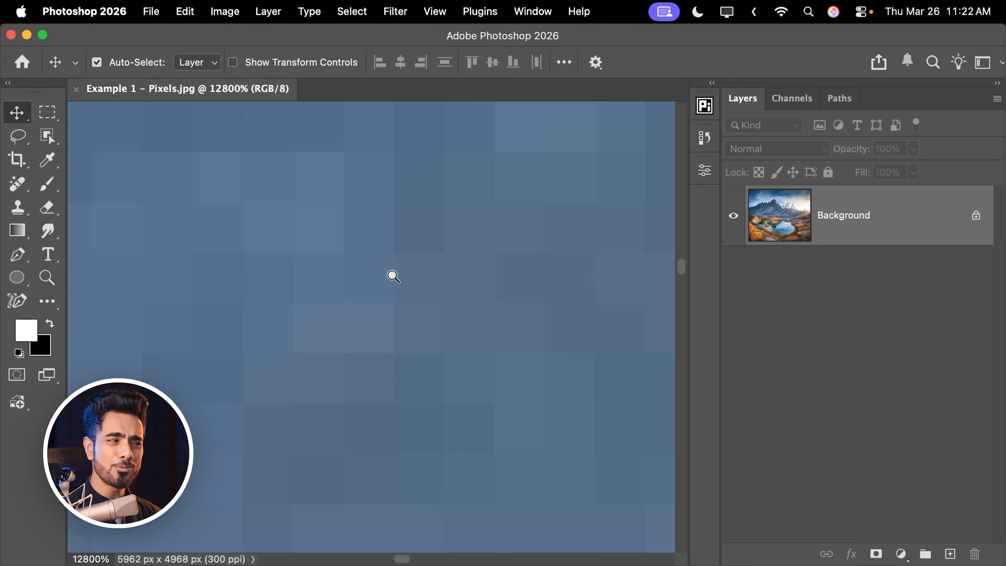
- Zoom into the mountain slope in Example 1 – Pixels.jpg to examine individual pixels, and fit the whole image back in view
{"action": "scroll", "coordinate": [346, 295], "scroll_direction": "down", "scroll_amount": 5}
{"action": "scroll", "coordinate": [409, 273], "scroll_direction": "down", "scroll_amount": 3}
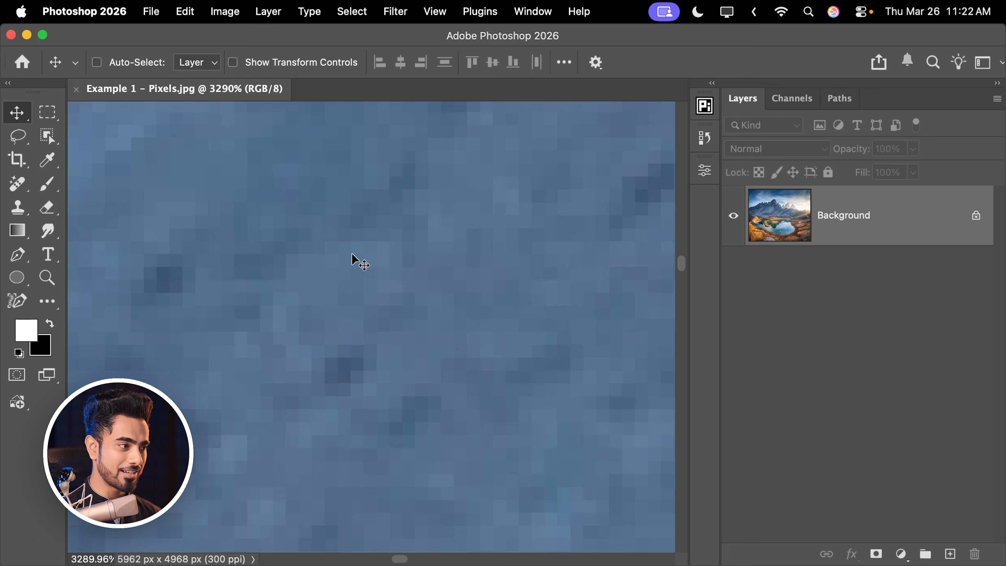
{"action": "scroll", "coordinate": [406, 254], "scroll_direction": "down", "scroll_amount": 6}
{"action": "scroll", "coordinate": [420, 259], "scroll_direction": "down", "scroll_amount": 6}
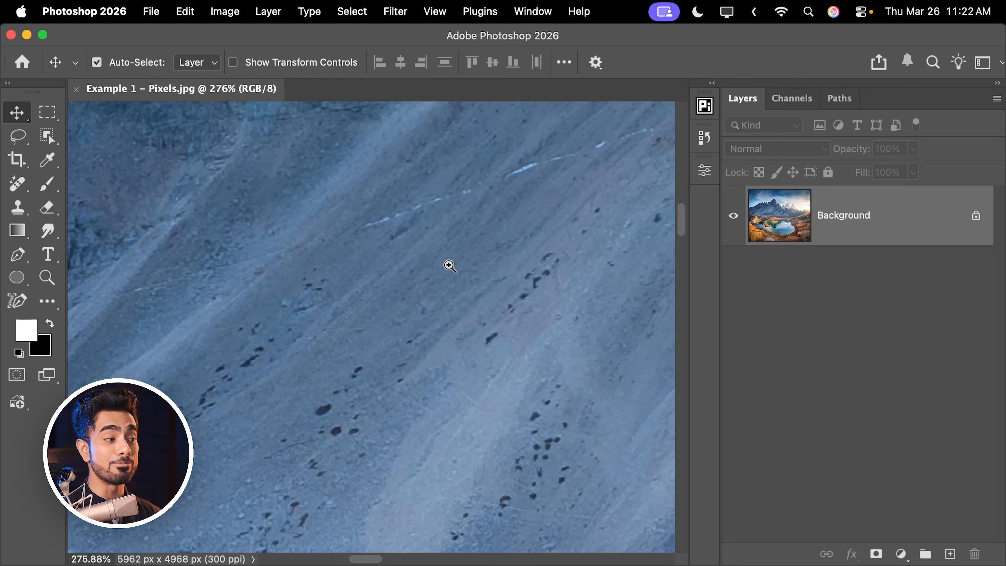
{"action": "scroll", "coordinate": [449, 266], "scroll_direction": "down", "scroll_amount": 3}
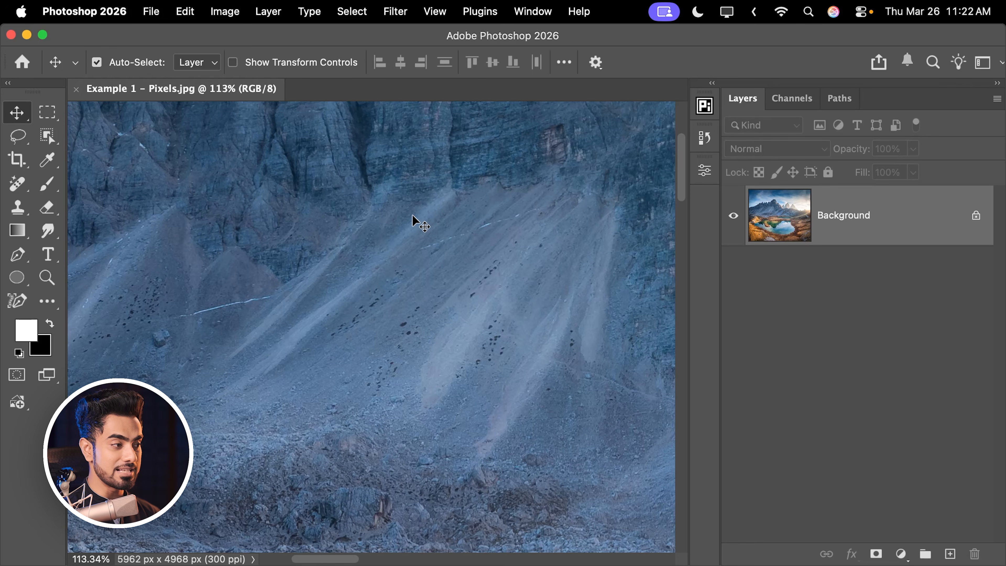
{"action": "key", "text": "super+0"}
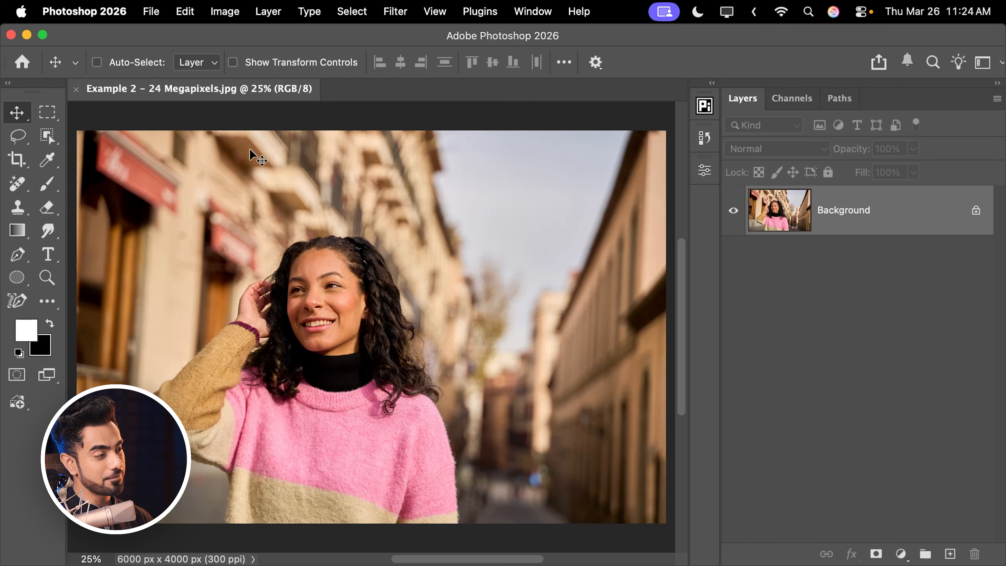
- Magnify the upper-left corner of Example 2 – 24 Megapixels.jpg to examine its first pixels, and fit the image back in view
{"action": "left_click_drag", "start_coordinate": [82, 134], "coordinate": [398, 143]}
{"action": "left_click_drag", "start_coordinate": [268, 198], "coordinate": [229, 338]}
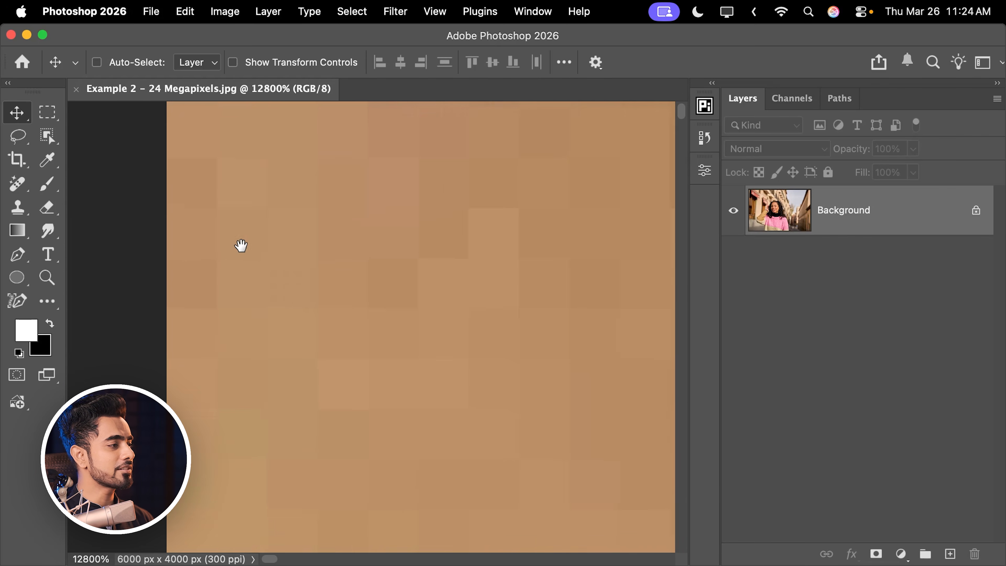
{"action": "left_click_drag", "start_coordinate": [241, 246], "coordinate": [200, 255]}
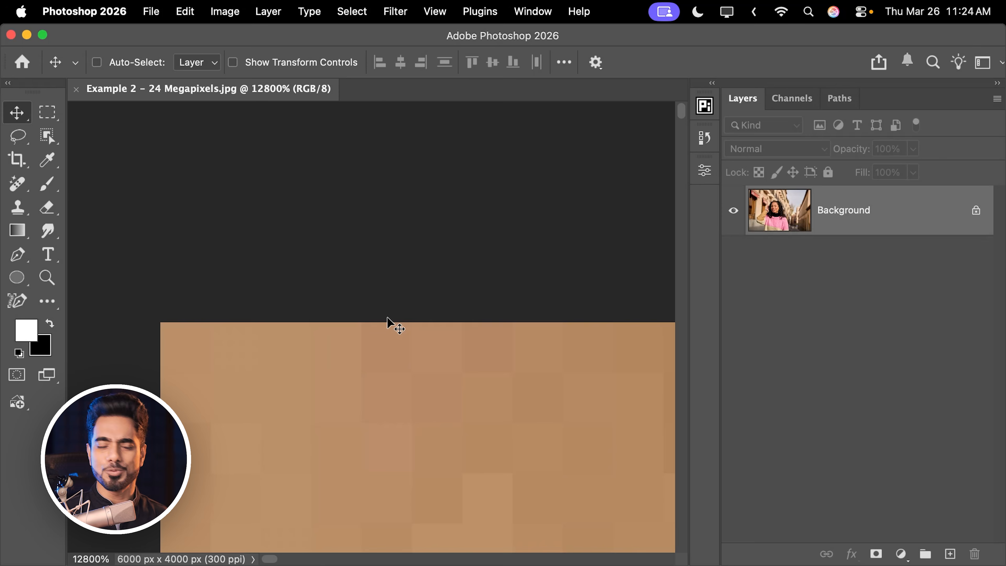
{"action": "key", "text": "super+0"}
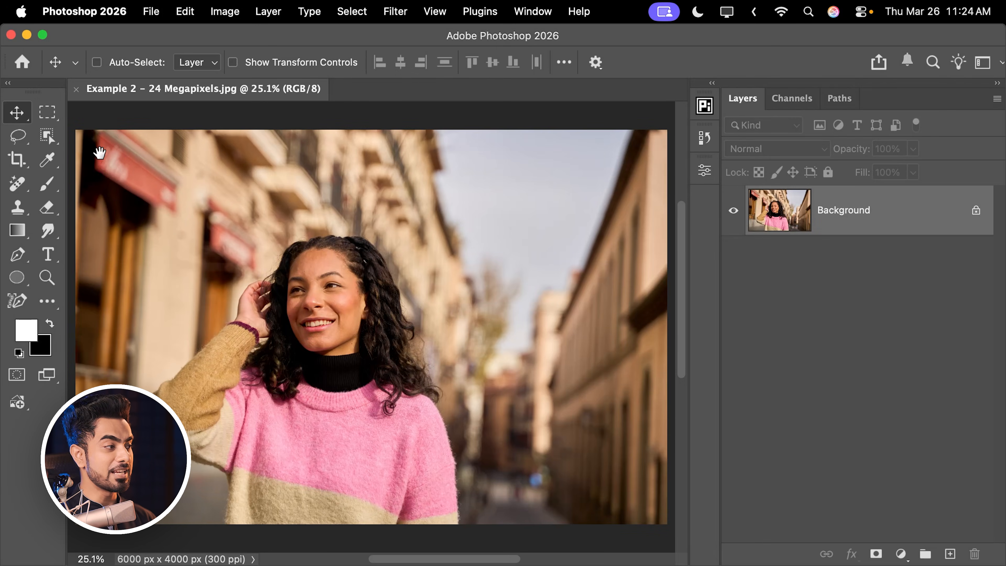
- Follow the pixels along the photo's upper edge from the left corner to the right corner, and return to the full image
{"action": "left_click_drag", "start_coordinate": [99, 152], "coordinate": [479, 202]}
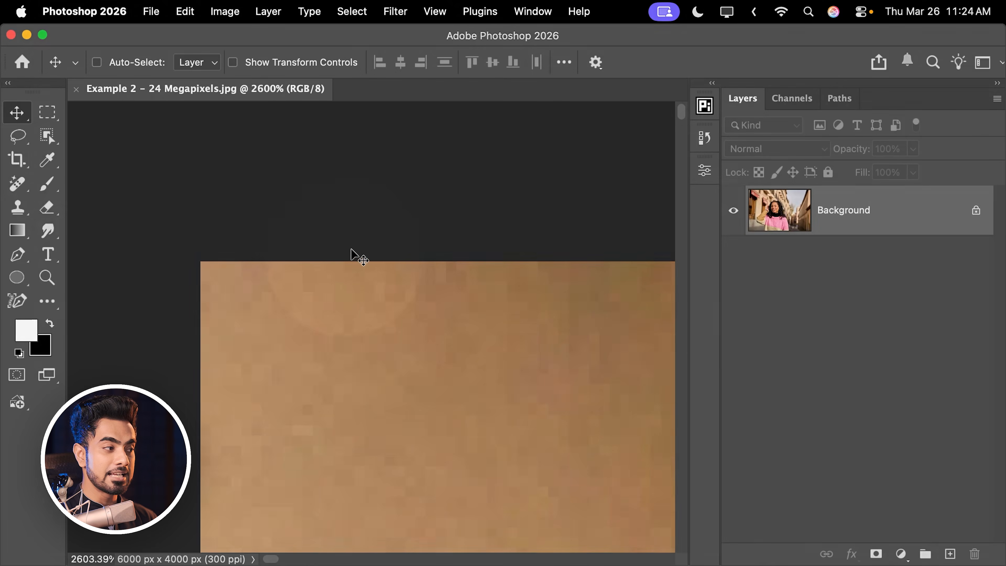
{"action": "left_click_drag", "start_coordinate": [394, 262], "coordinate": [214, 270], "text": "super"}
{"action": "left_click_drag", "start_coordinate": [453, 270], "coordinate": [207, 285]}
{"action": "left_click_drag", "start_coordinate": [414, 289], "coordinate": [334, 293], "text": "super"}
{"action": "left_click_drag", "start_coordinate": [515, 281], "coordinate": [157, 296]}
{"action": "left_click_drag", "start_coordinate": [594, 299], "coordinate": [131, 267]}
{"action": "left_click_drag", "start_coordinate": [634, 281], "coordinate": [341, 281]}
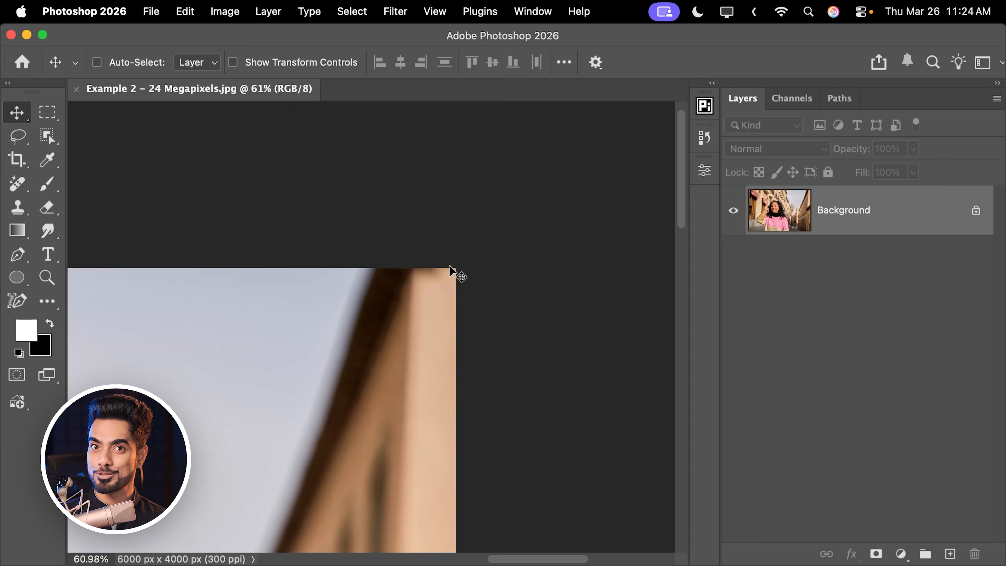
{"action": "key", "text": "super+0"}
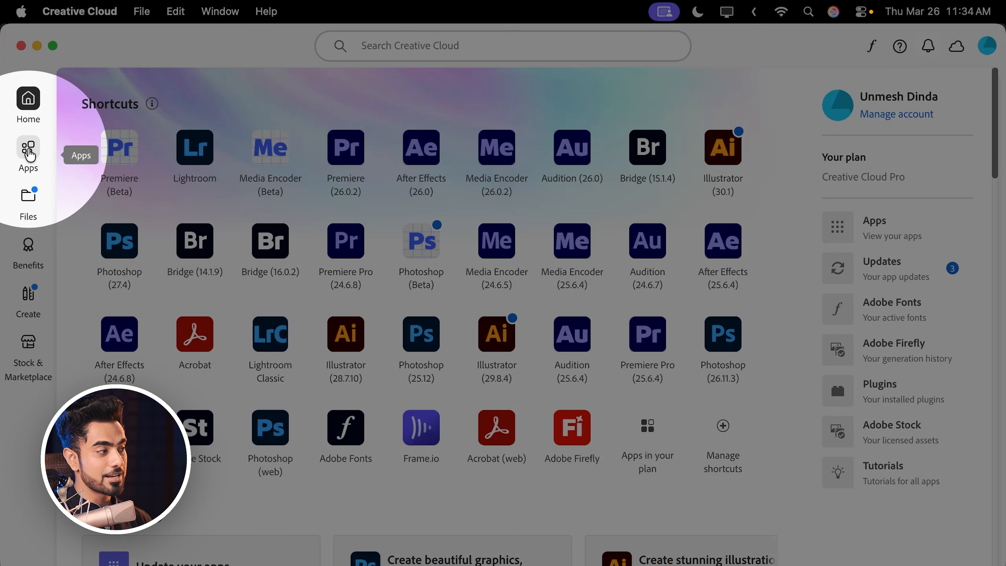
- In Creative Cloud, view the available updates for the installed apps and return to the overview of all apps
{"action": "left_click", "coordinate": [29, 149]}
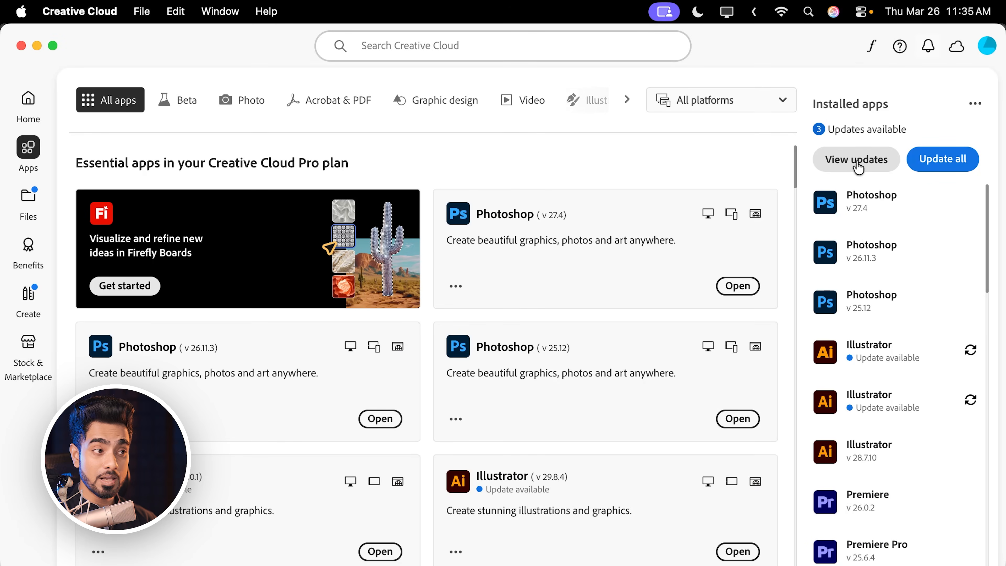
{"action": "left_click", "coordinate": [857, 159]}
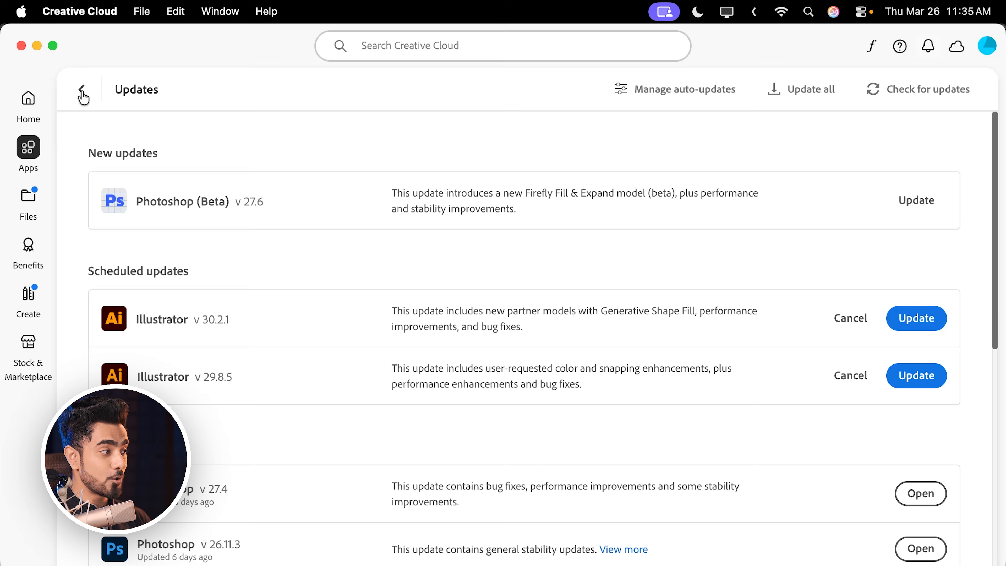
{"action": "left_click", "coordinate": [82, 90]}
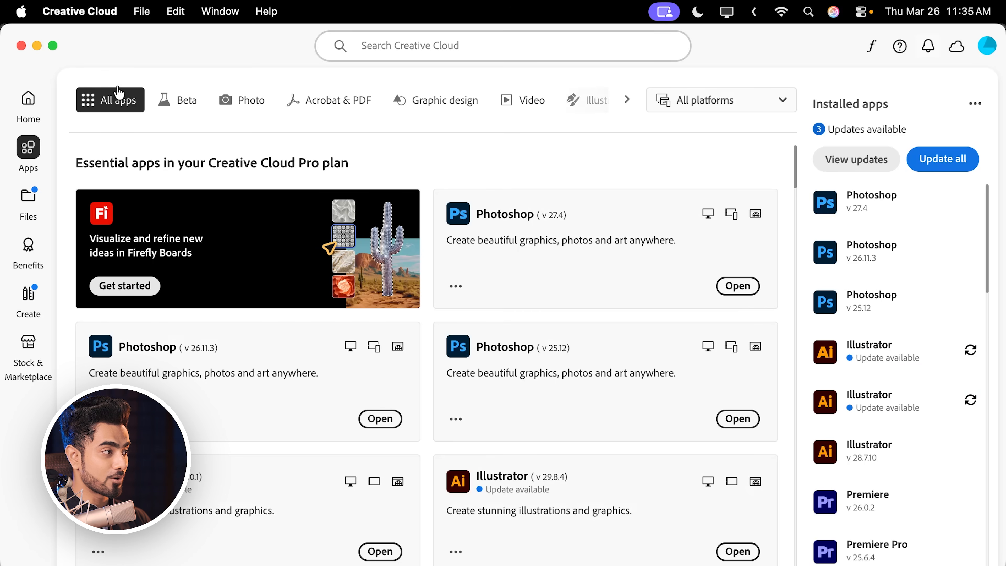
- View the list of other installable versions on the details page of Photoshop v 27.4, and close the list
{"action": "left_click", "coordinate": [517, 218]}
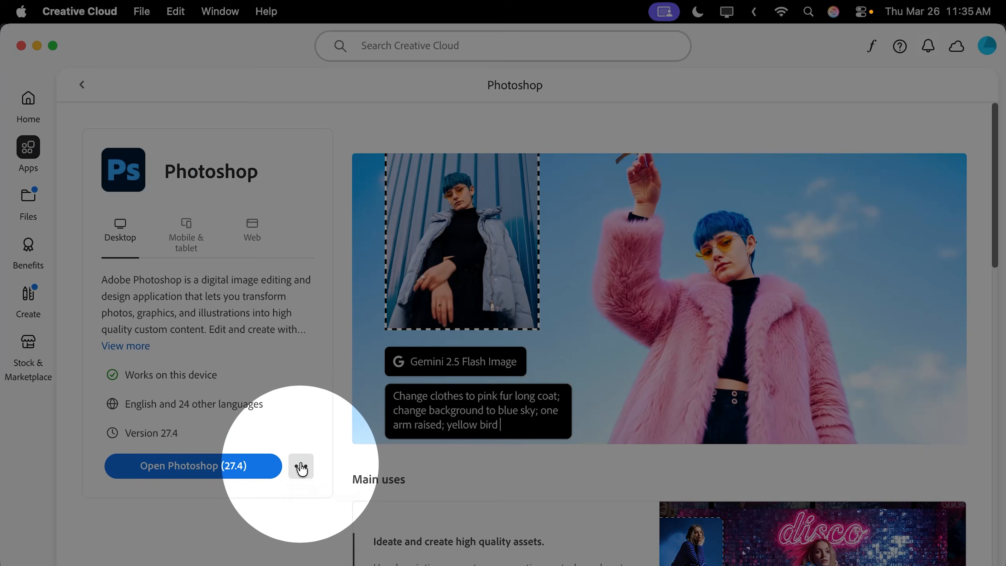
{"action": "left_click", "coordinate": [301, 466]}
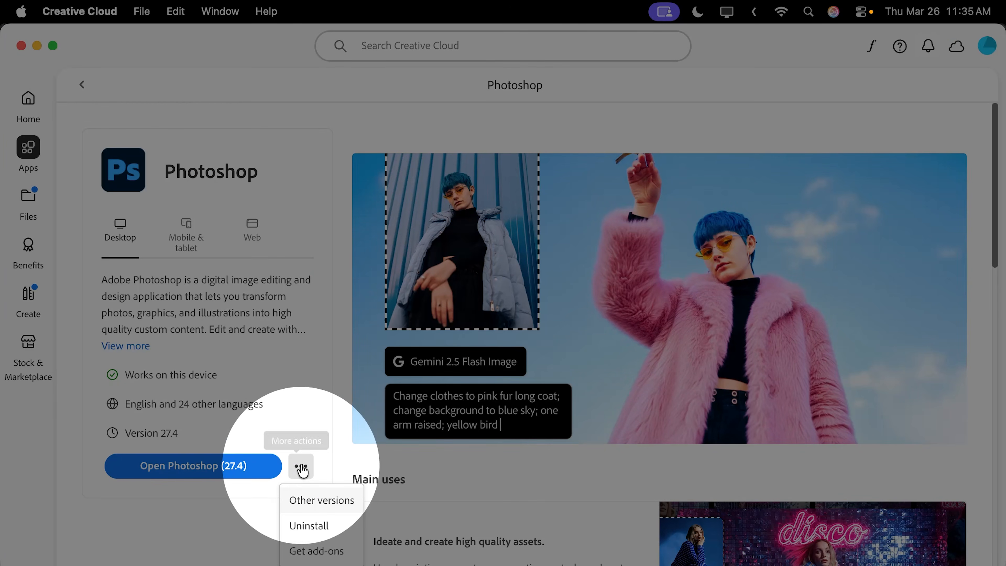
{"action": "left_click", "coordinate": [307, 500]}
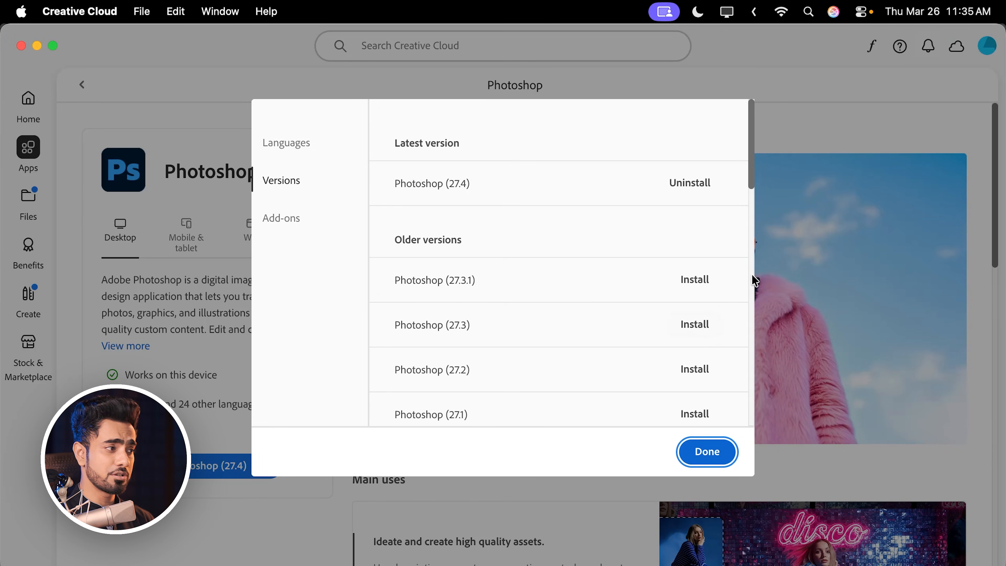
{"action": "left_click", "coordinate": [702, 452]}
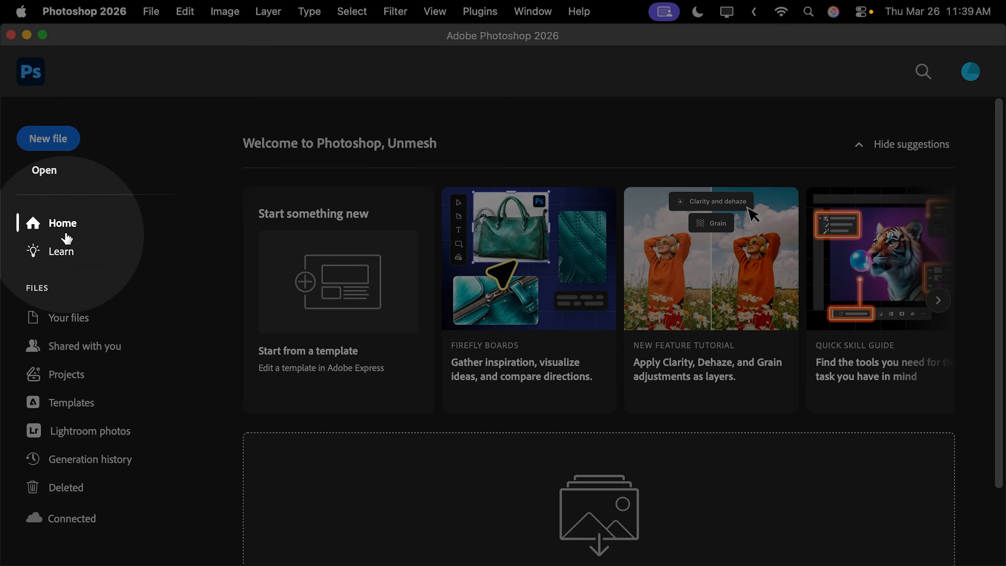
- In Photoshop, browse the home screen's Your files, Shared with you, Projects and Templates sections, and return to Home
{"action": "left_click", "coordinate": [75, 319]}
{"action": "left_click", "coordinate": [78, 345]}
{"action": "left_click", "coordinate": [75, 375]}
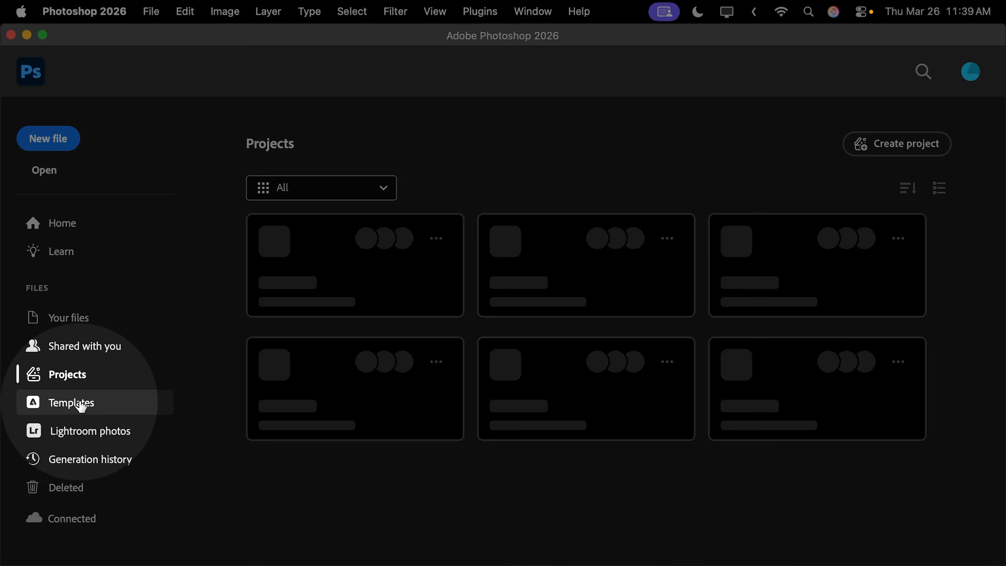
{"action": "left_click", "coordinate": [81, 404]}
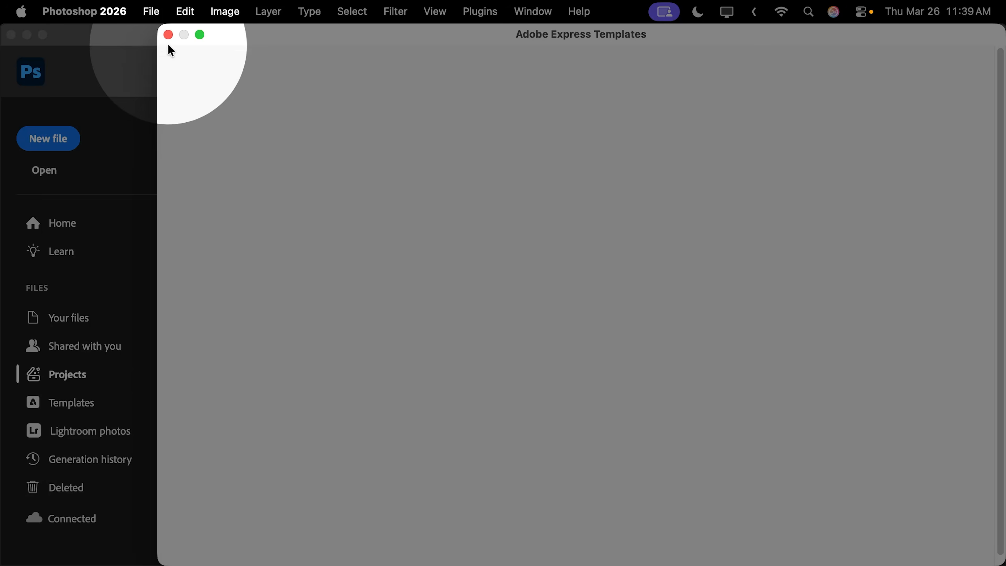
{"action": "left_click", "coordinate": [167, 35]}
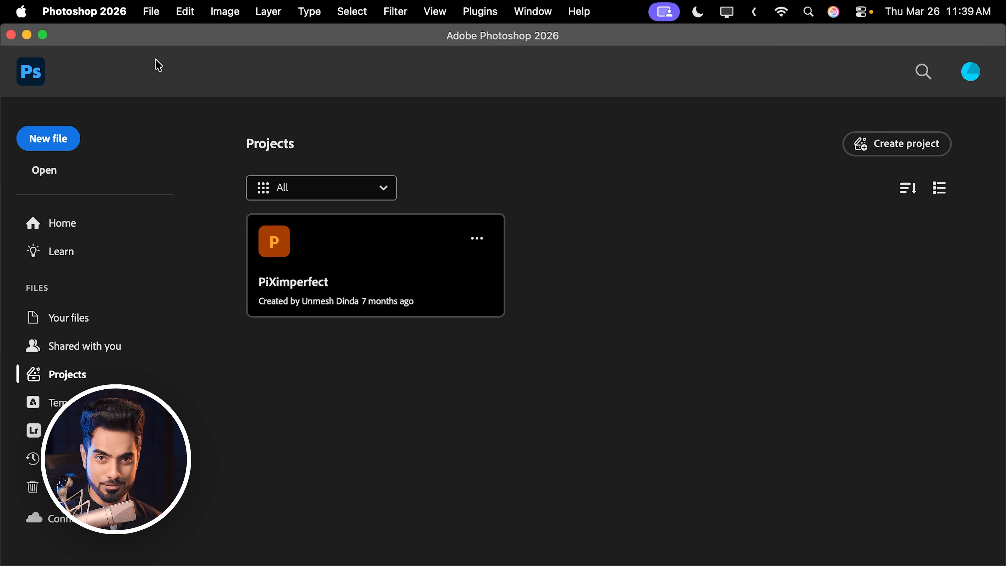
{"action": "left_click", "coordinate": [70, 226]}
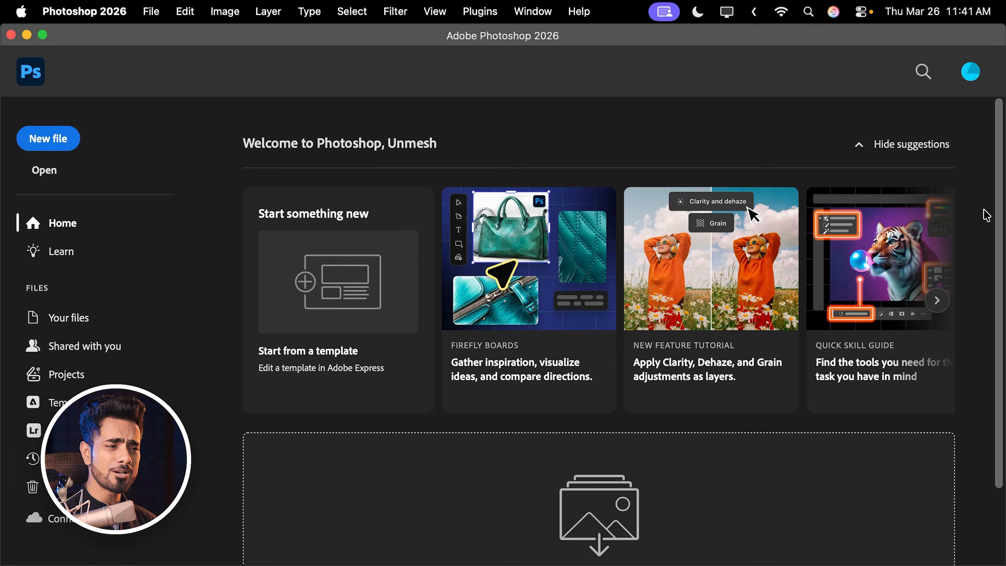
- Open A.jpg from the Finder folder through the home screen's image drop area, and close the document again
{"action": "left_click_drag", "start_coordinate": [1001, 225], "coordinate": [986, 338]}
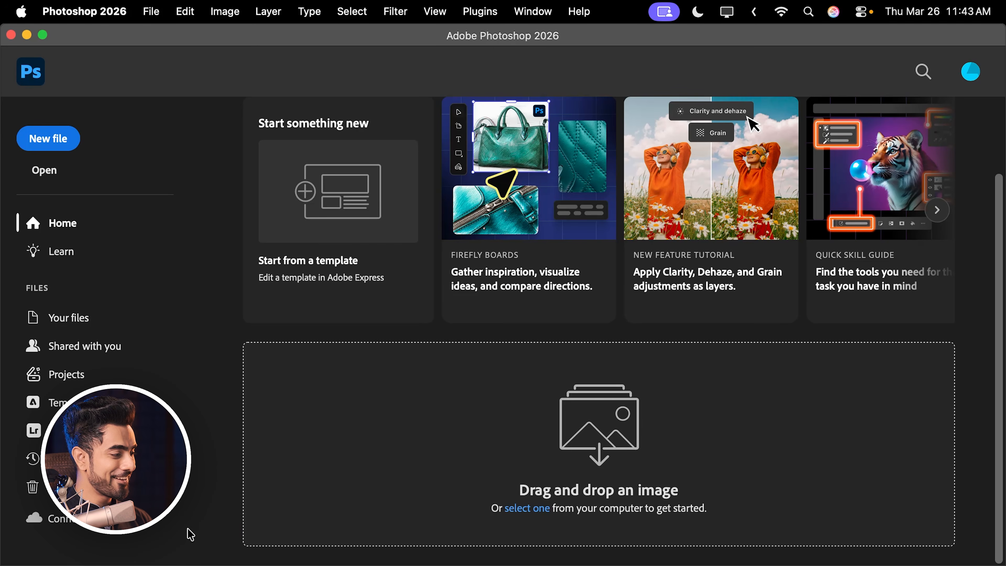
{"action": "mouse_move", "coordinate": [180, 563]}
{"action": "left_click", "coordinate": [153, 549]}
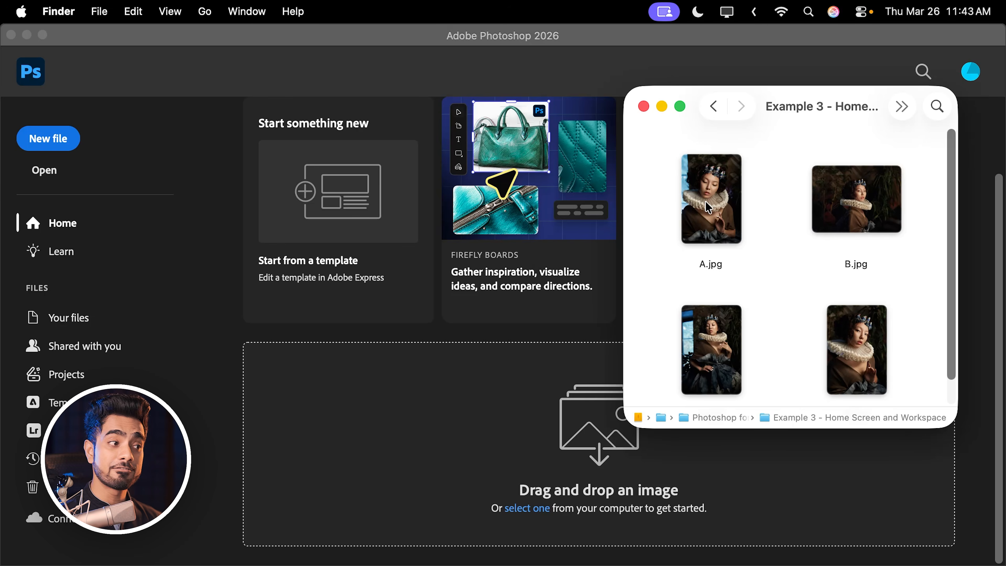
{"action": "left_click_drag", "start_coordinate": [709, 207], "coordinate": [438, 440]}
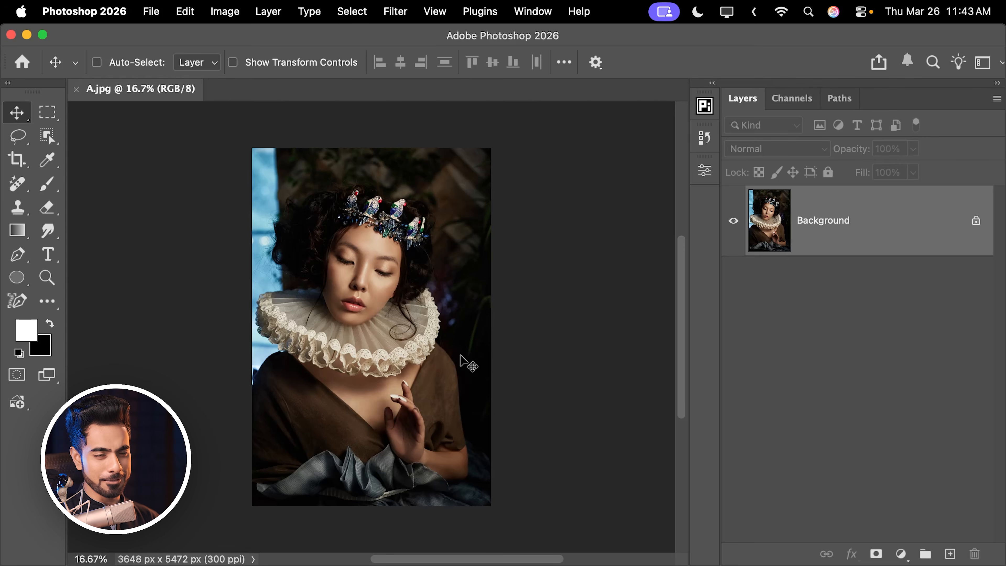
{"action": "left_click", "coordinate": [76, 91]}
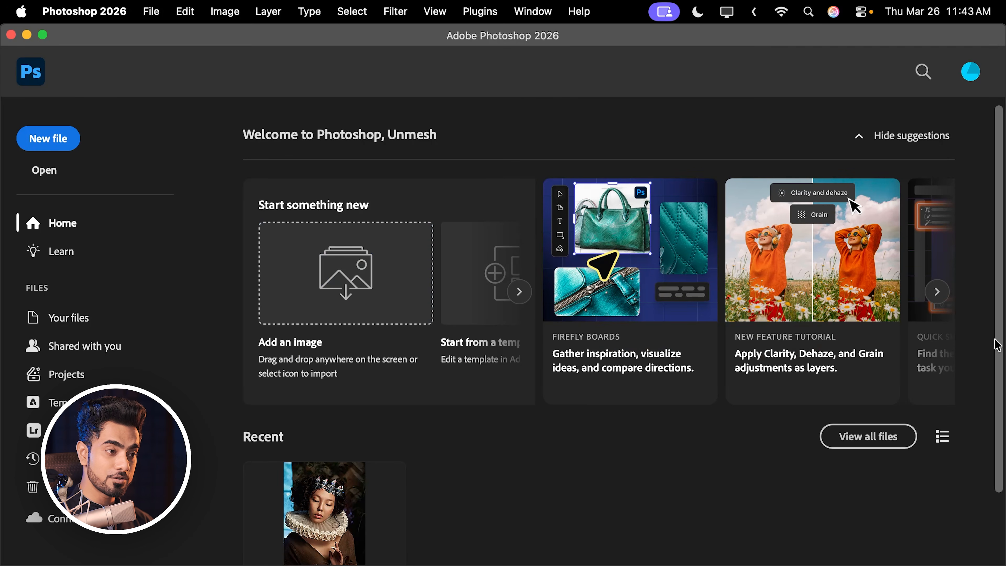
- Look through the home screen's recent files, suggestion cards and Start something new options, and hide the suggestions
{"action": "left_click_drag", "start_coordinate": [1002, 366], "coordinate": [990, 424]}
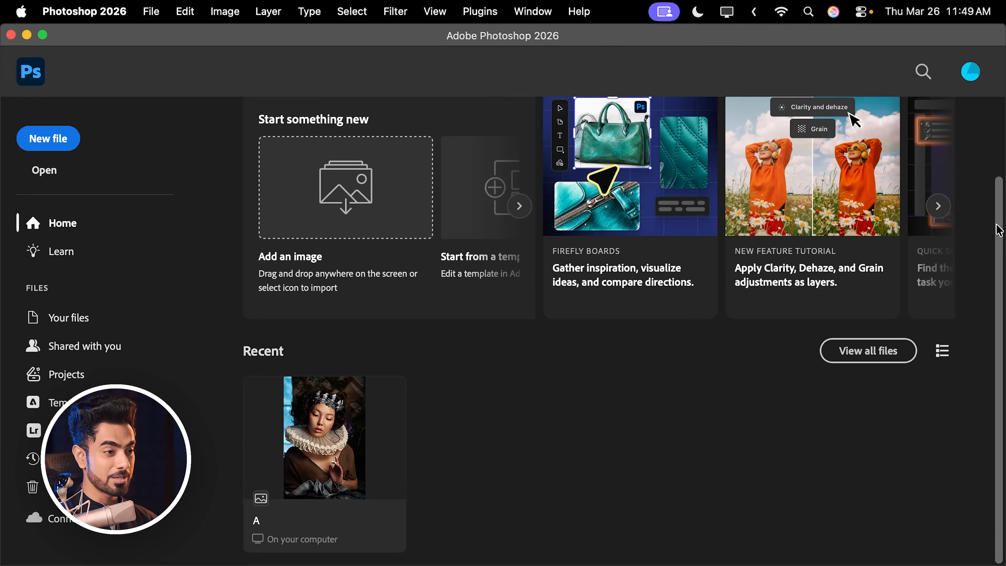
{"action": "scroll", "coordinate": [978, 166], "scroll_direction": "up", "scroll_amount": 4}
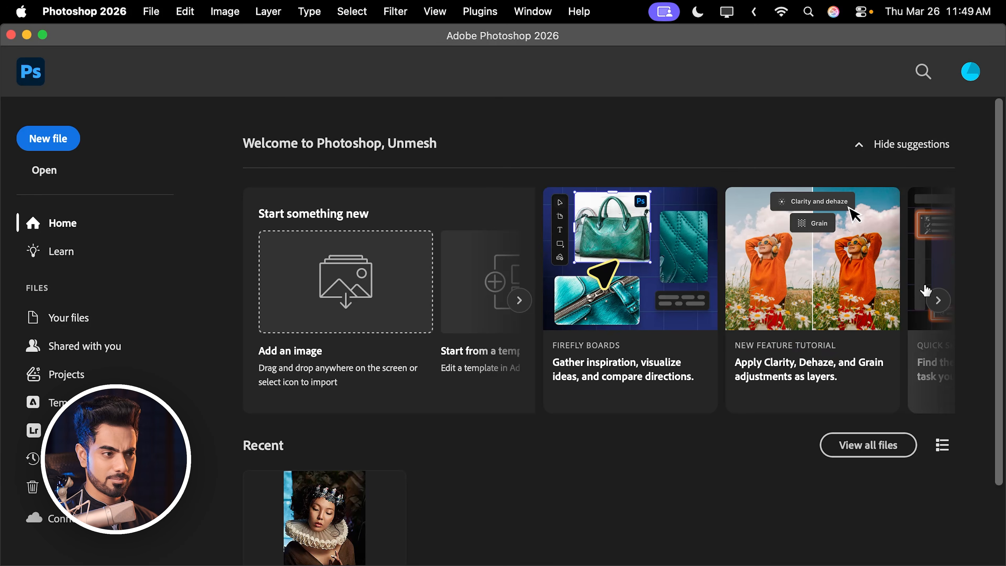
{"action": "left_click", "coordinate": [937, 303]}
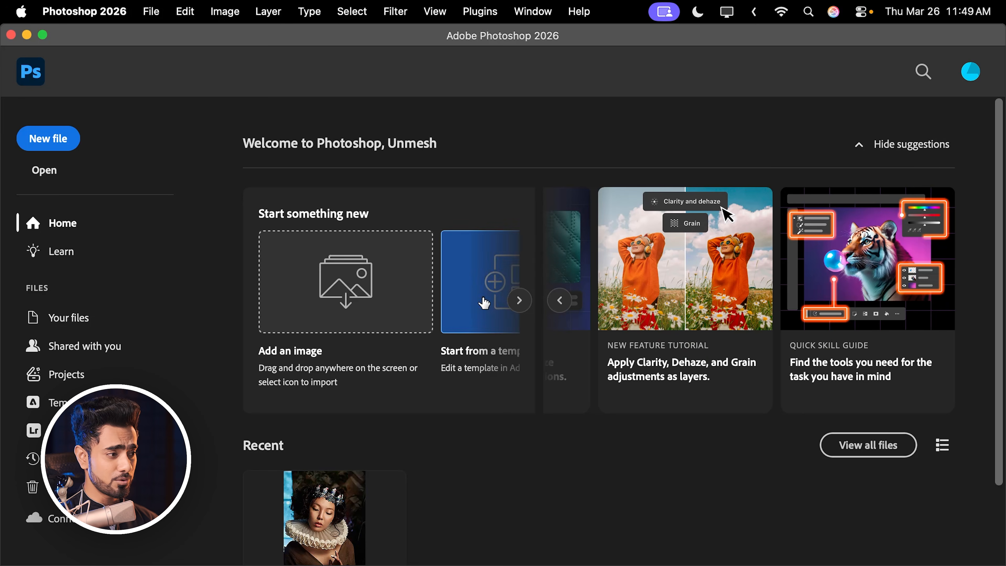
{"action": "left_click", "coordinate": [519, 300]}
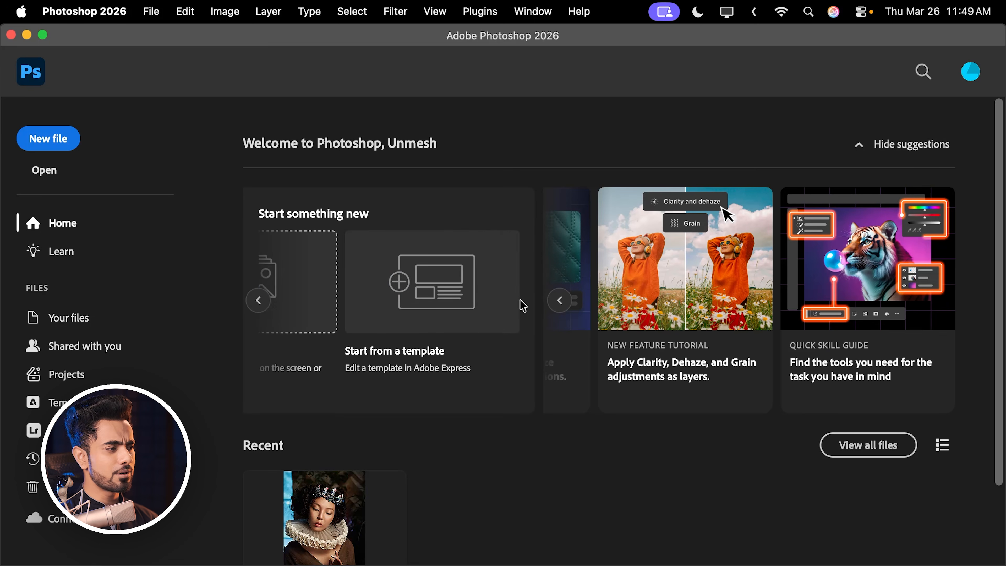
{"action": "left_click", "coordinate": [259, 300]}
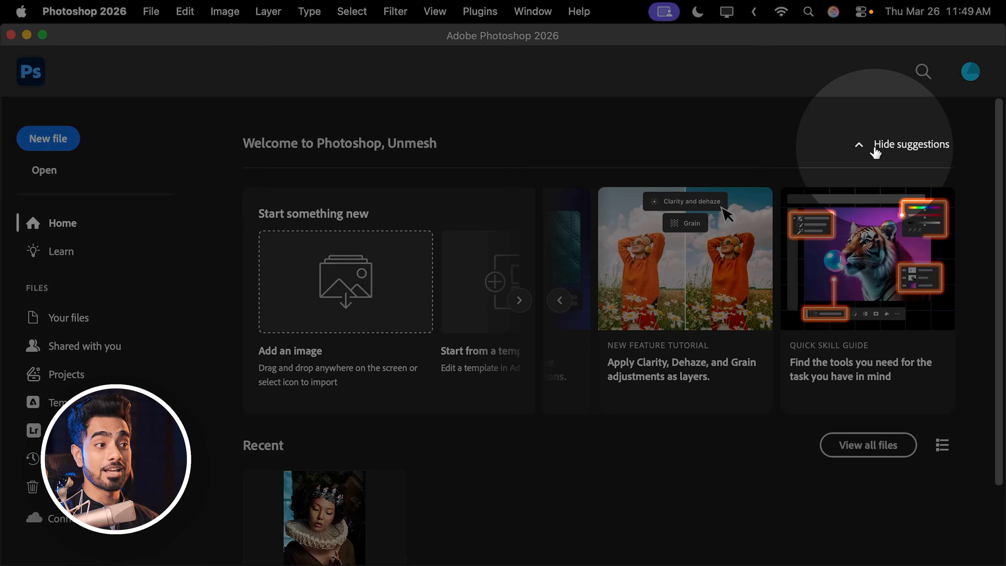
{"action": "left_click", "coordinate": [875, 150]}
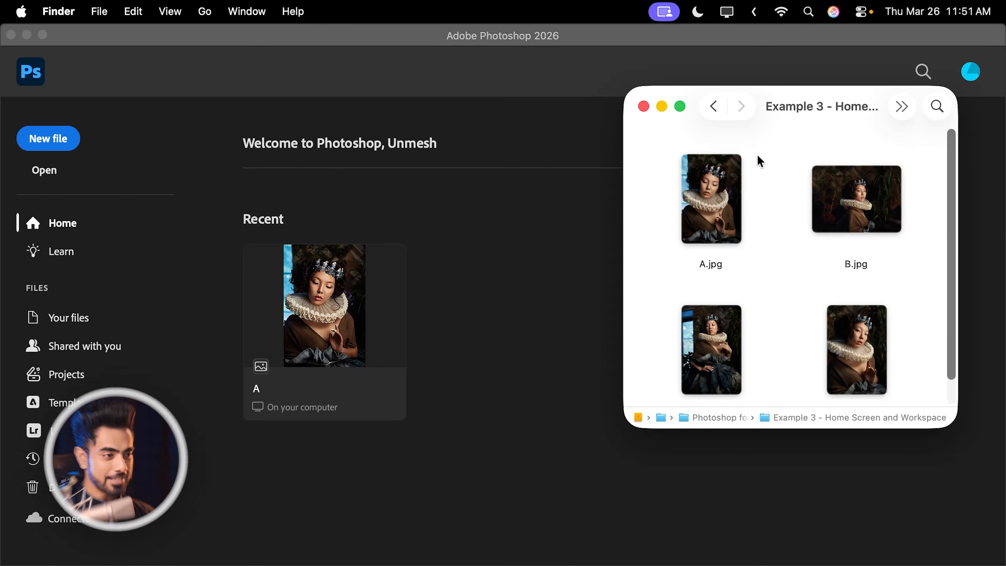
- Open B.jpg from the Example 3 - Home Screen and Workspace folder, and close the document again
{"action": "left_click", "coordinate": [759, 161]}
{"action": "left_click_drag", "start_coordinate": [858, 204], "coordinate": [512, 343]}
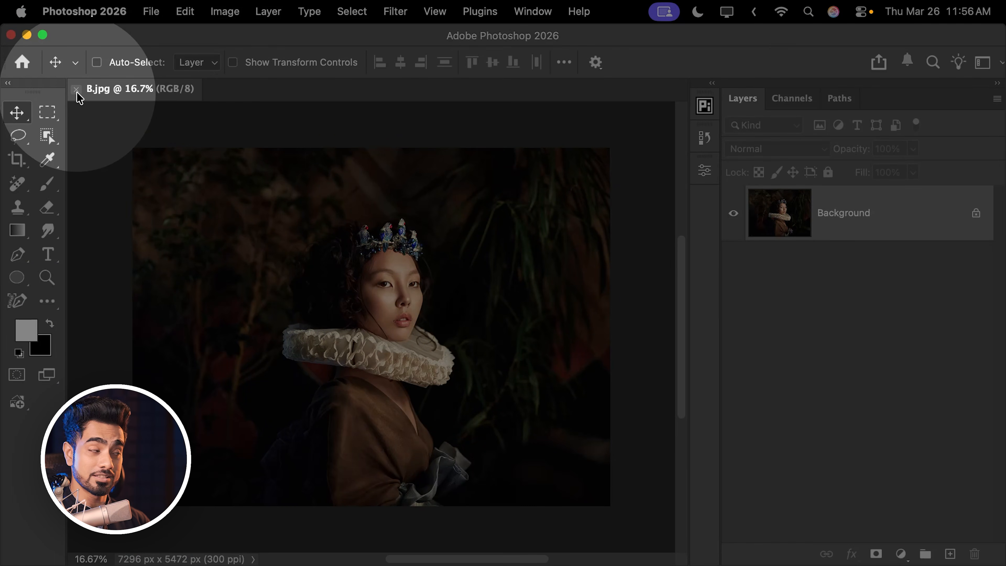
{"action": "left_click", "coordinate": [76, 89]}
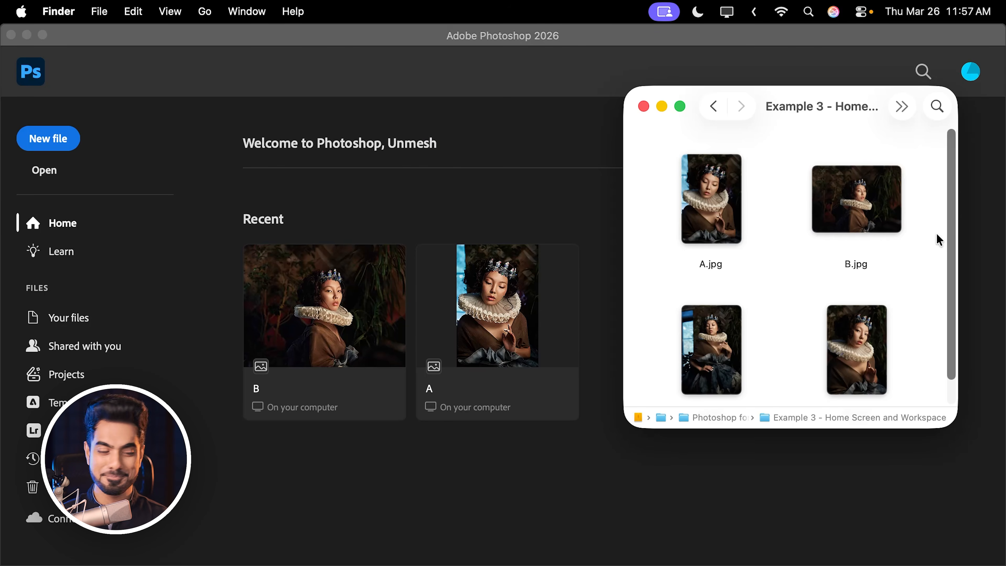
- Open A.jpg, B.jpg, C.jpg and D.jpg together from the Example 3 folder, and make C.jpg the active document
{"action": "left_click_drag", "start_coordinate": [921, 175], "coordinate": [503, 509]}
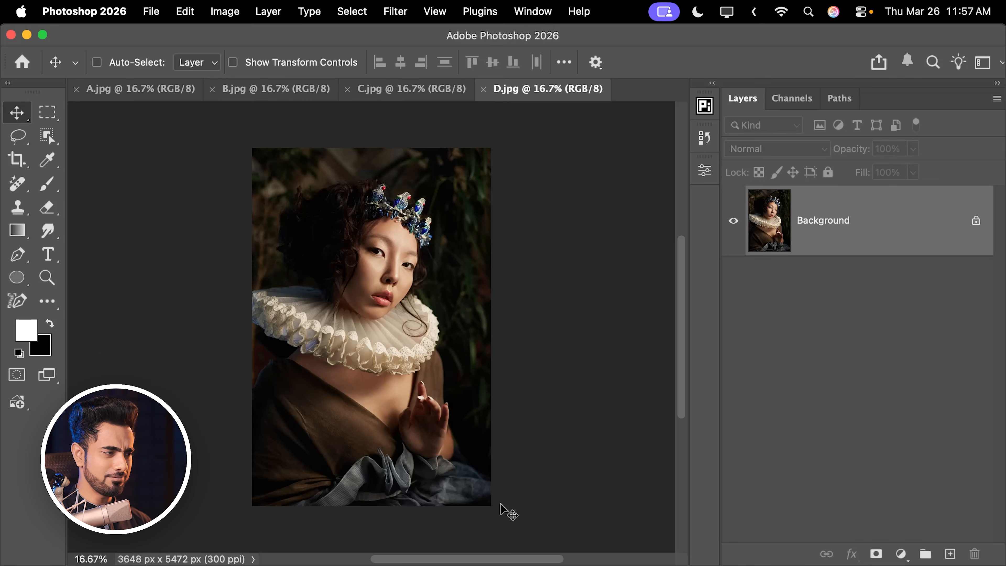
{"action": "left_click", "coordinate": [408, 91]}
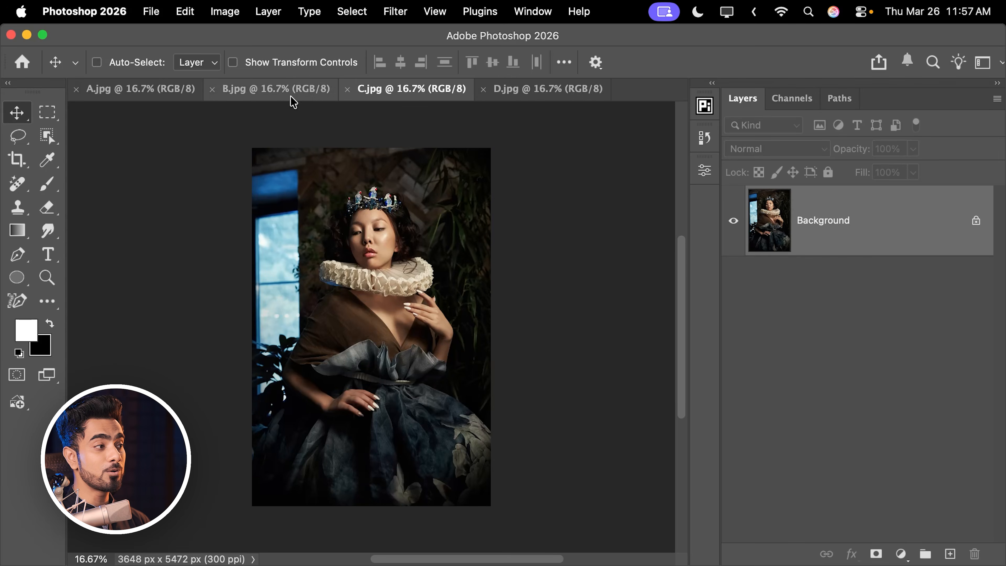
- Bring B.jpg and A.jpg forward in turn, and close all four open image documents
{"action": "left_click", "coordinate": [285, 91]}
{"action": "left_click", "coordinate": [133, 97]}
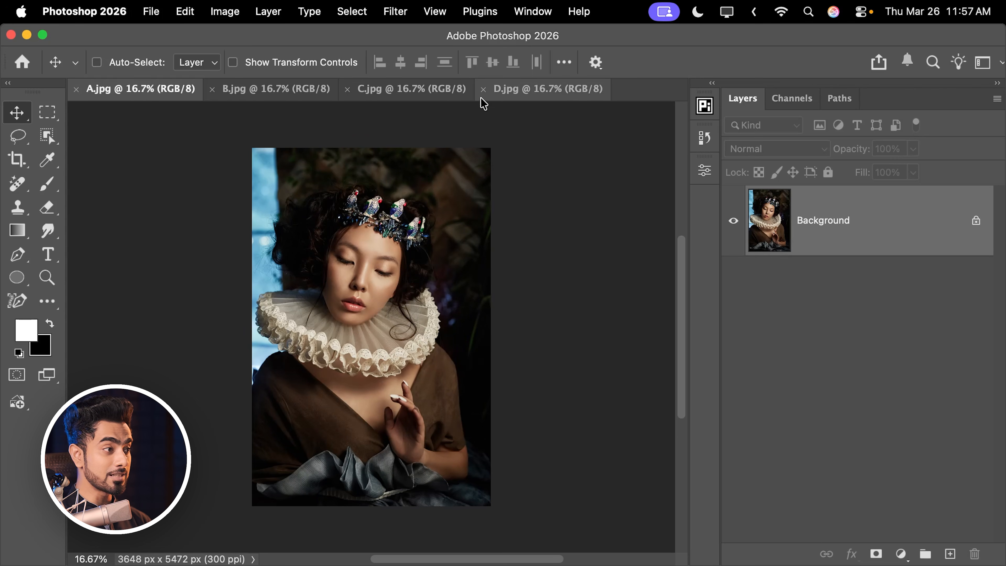
{"action": "left_click", "coordinate": [484, 90]}
{"action": "left_click", "coordinate": [348, 89]}
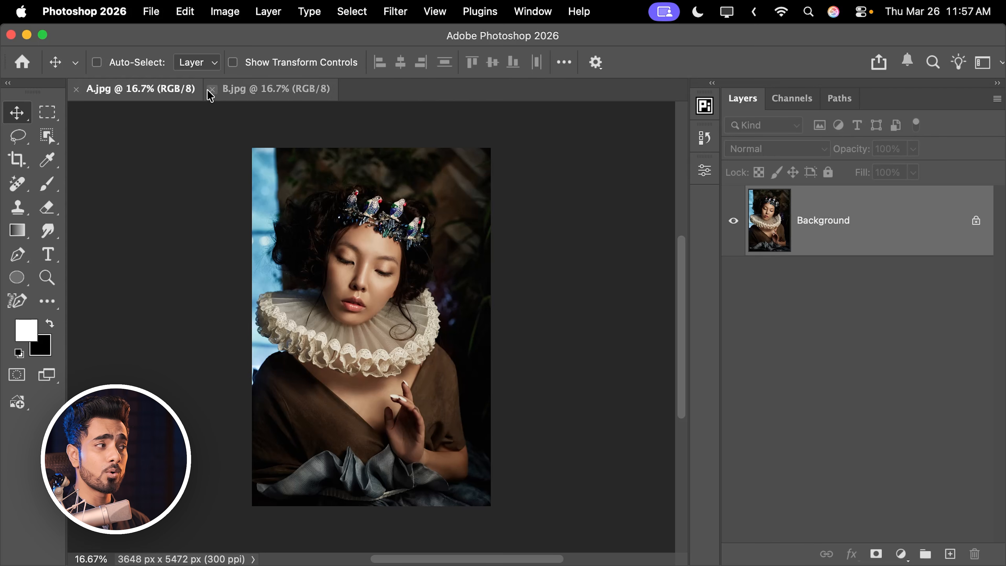
{"action": "left_click", "coordinate": [212, 90]}
{"action": "left_click", "coordinate": [76, 90]}
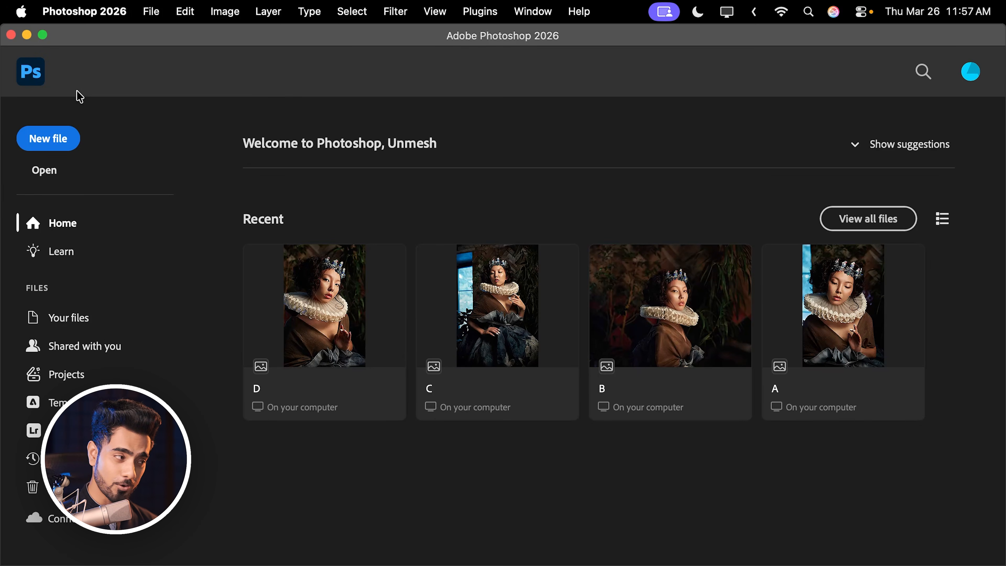
- Reopen A.jpg, B.jpg, C.jpg and D.jpg together from Finder, and visit the home screen before returning to the open documents
{"action": "mouse_move", "coordinate": [123, 563]}
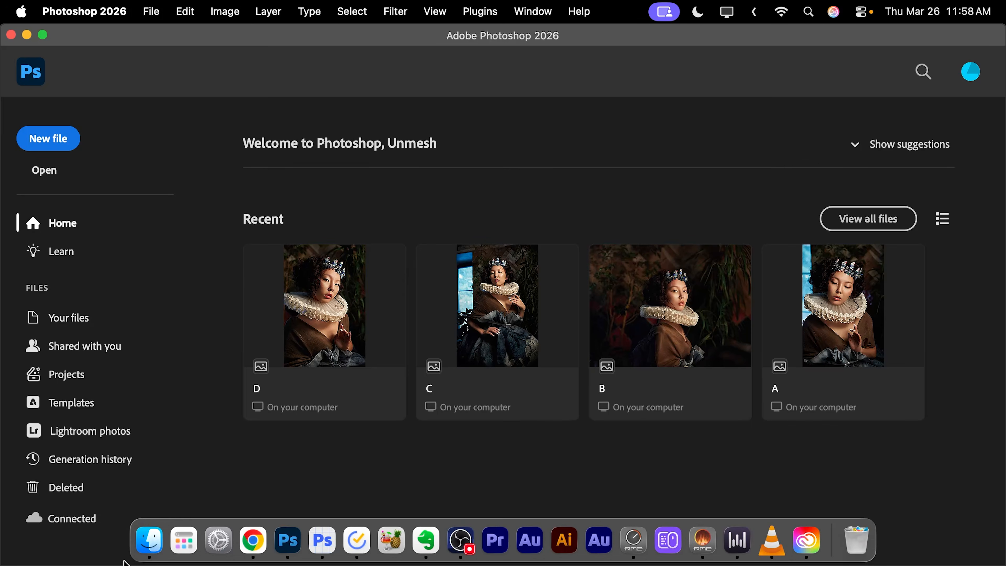
{"action": "left_click", "coordinate": [144, 540]}
{"action": "left_click_drag", "start_coordinate": [715, 188], "coordinate": [459, 476]}
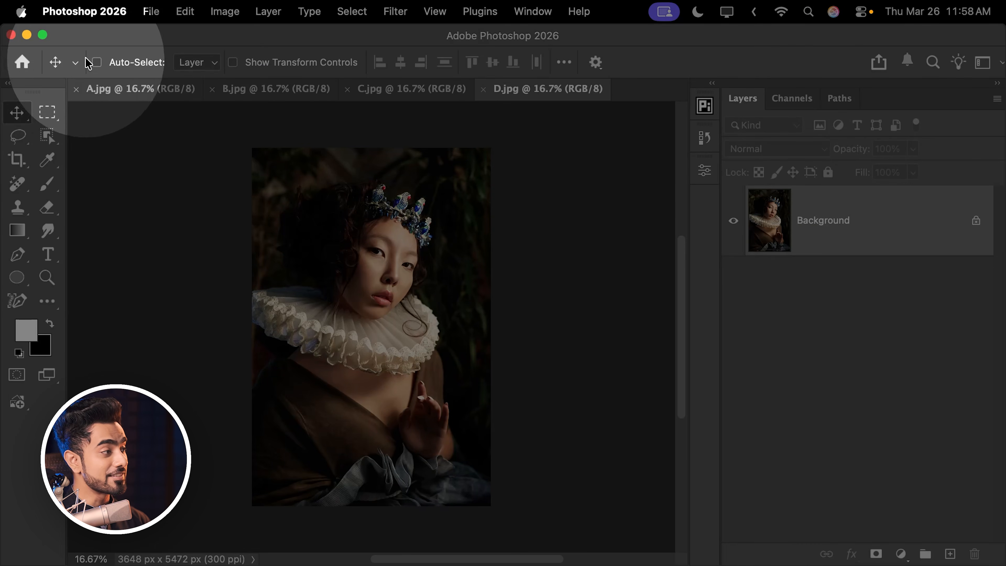
{"action": "left_click", "coordinate": [23, 62]}
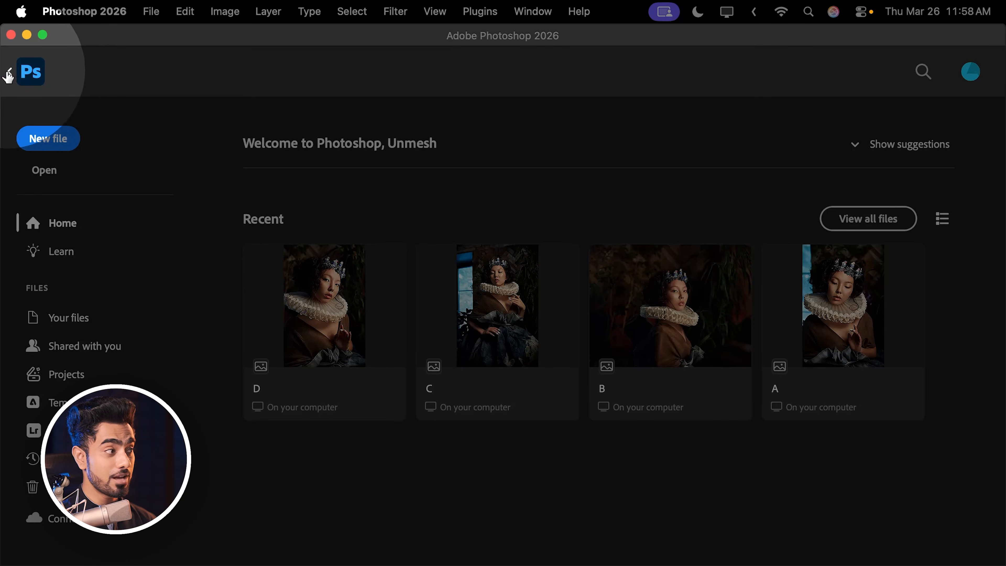
{"action": "left_click", "coordinate": [31, 72]}
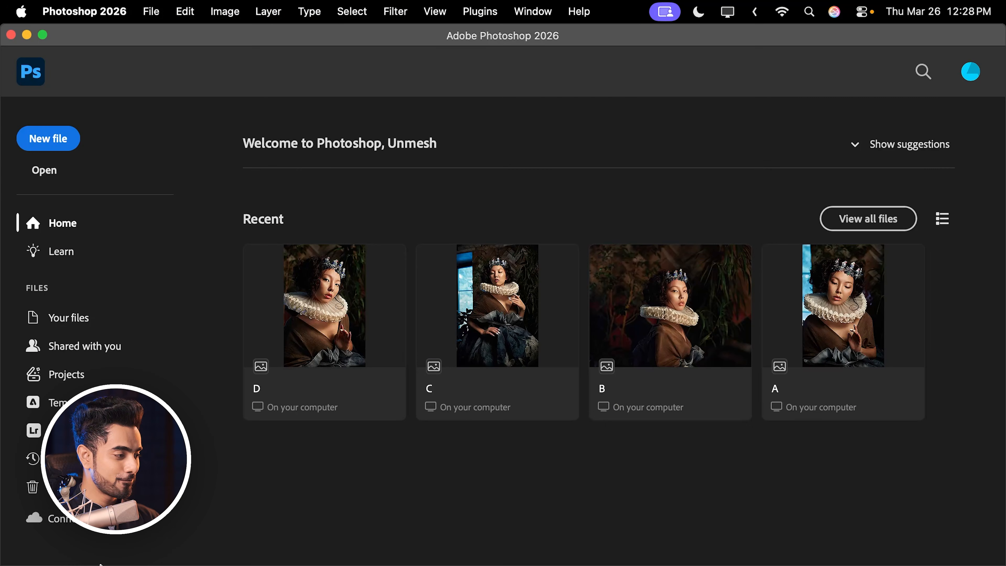
- Open Example 4 - Workspace.jpg from the Photoshop for Beginners folder in Finder
{"action": "mouse_move", "coordinate": [166, 558]}
{"action": "left_click", "coordinate": [150, 540]}
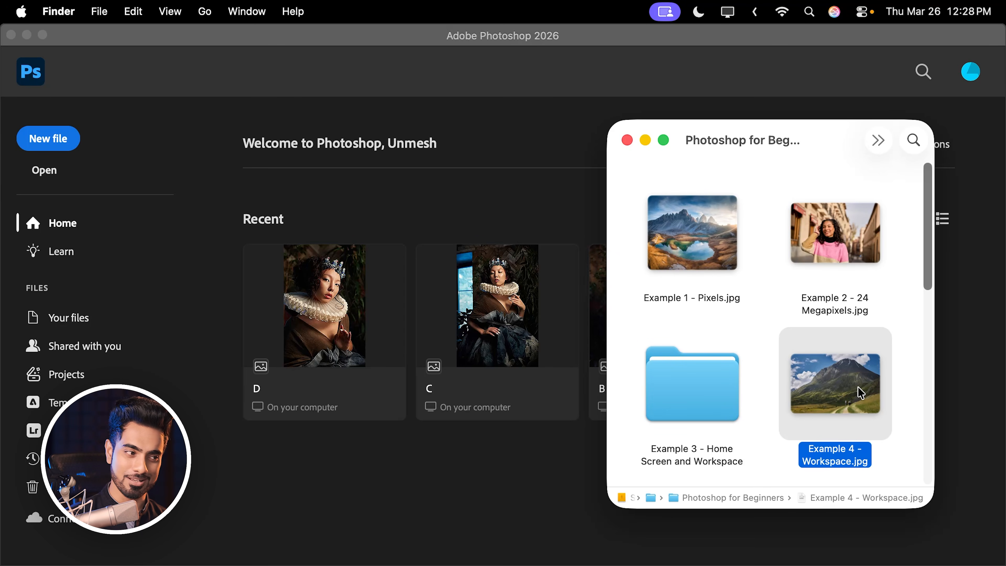
{"action": "left_click_drag", "start_coordinate": [856, 384], "coordinate": [377, 459]}
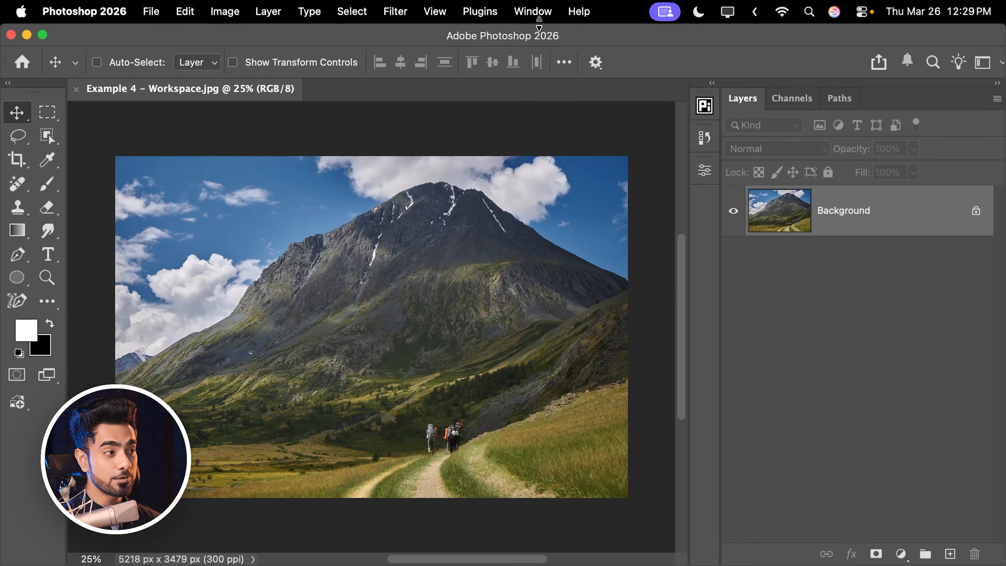
- Switch to the Painting workspace and undock the Swatches panel so it floats over the image
{"action": "left_click", "coordinate": [538, 12]}
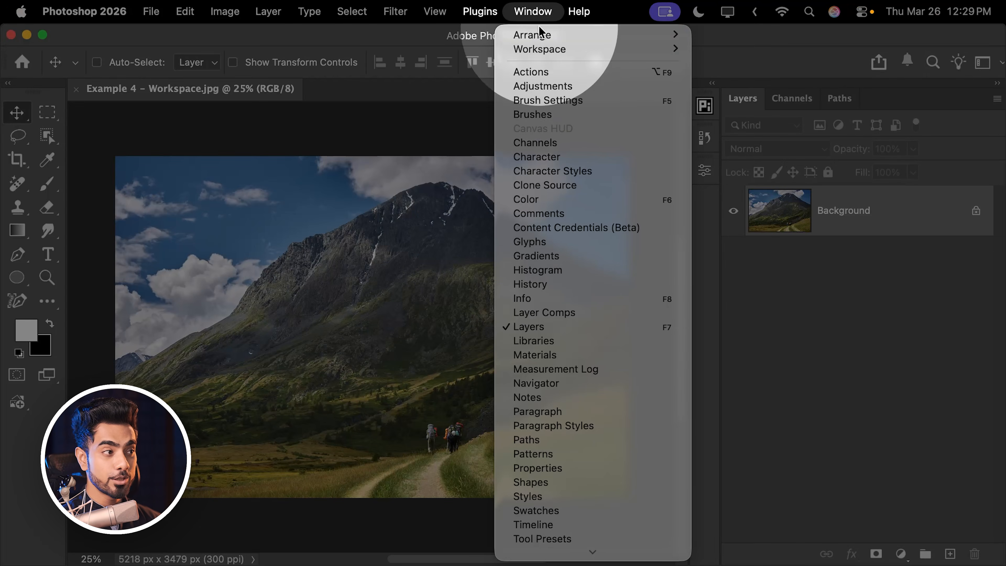
{"action": "mouse_move", "coordinate": [546, 52]}
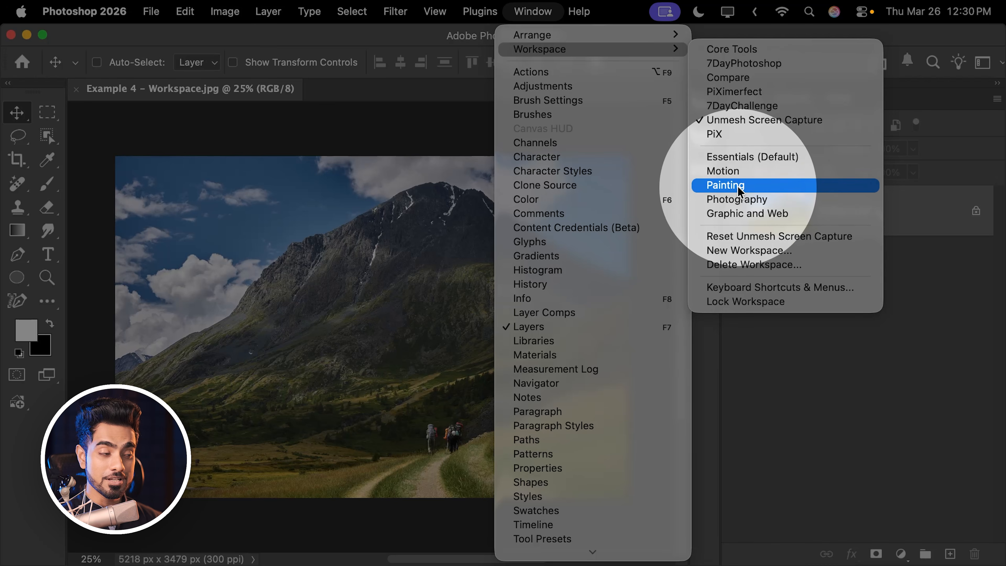
{"action": "left_click", "coordinate": [726, 185]}
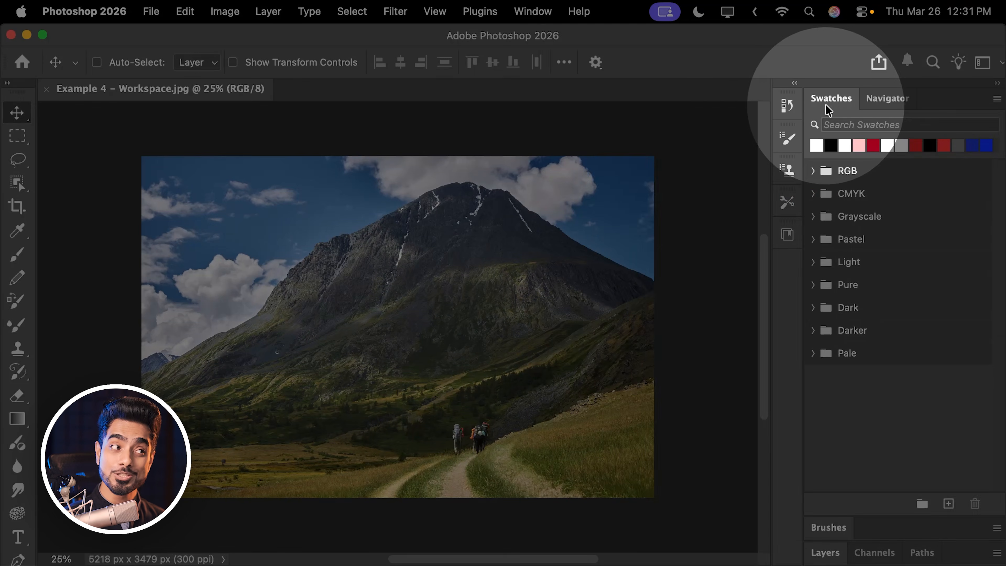
{"action": "left_click_drag", "start_coordinate": [831, 111], "coordinate": [584, 134]}
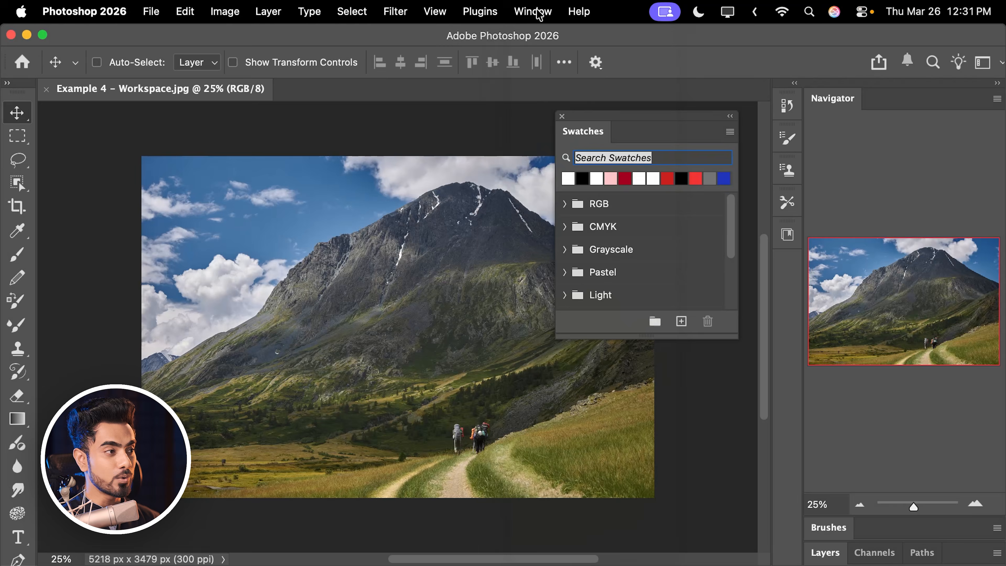
- Switch to the Photography workspace and return to the Painting workspace to check the floating Swatches panel's placement
{"action": "left_click", "coordinate": [539, 15]}
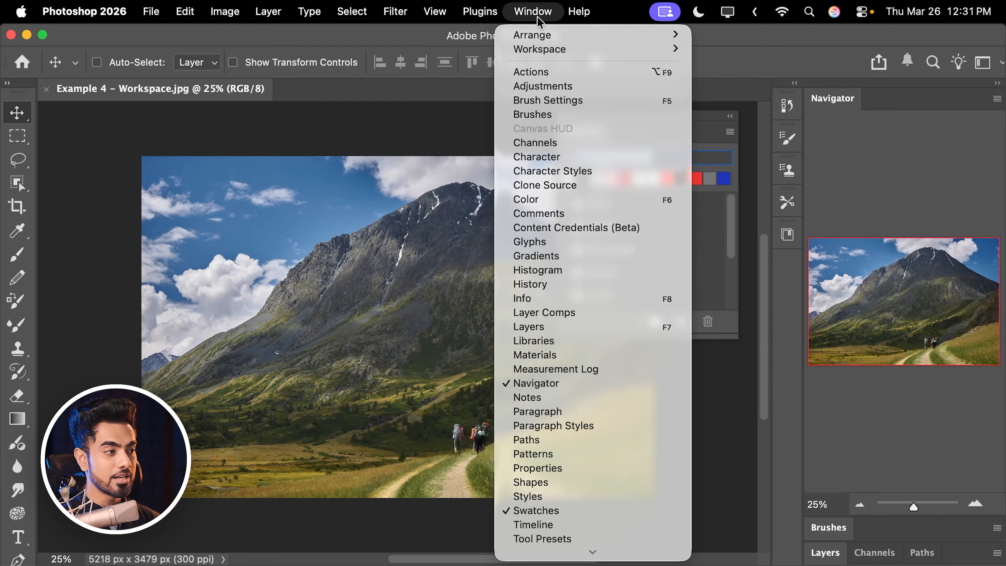
{"action": "mouse_move", "coordinate": [541, 57]}
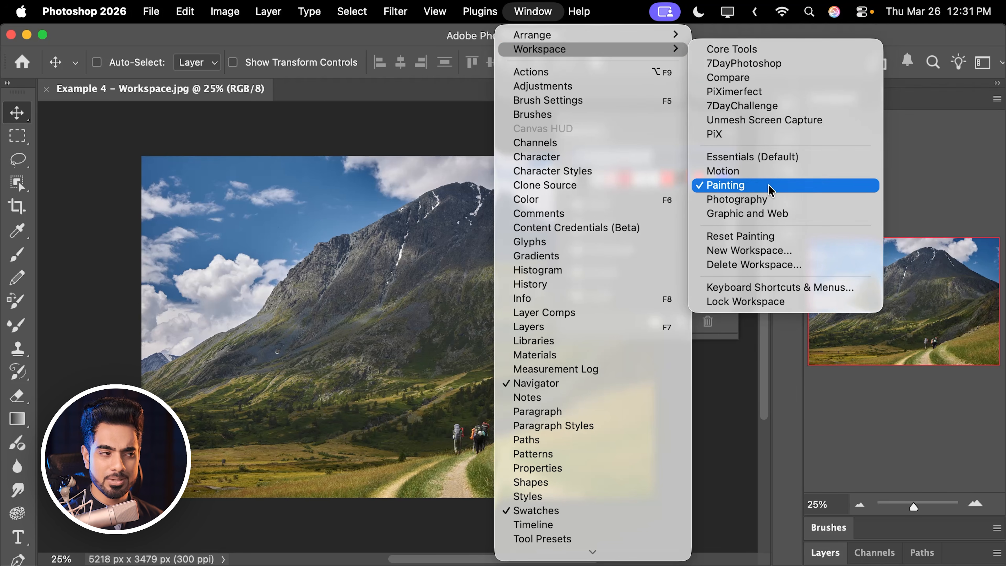
{"action": "left_click", "coordinate": [759, 202]}
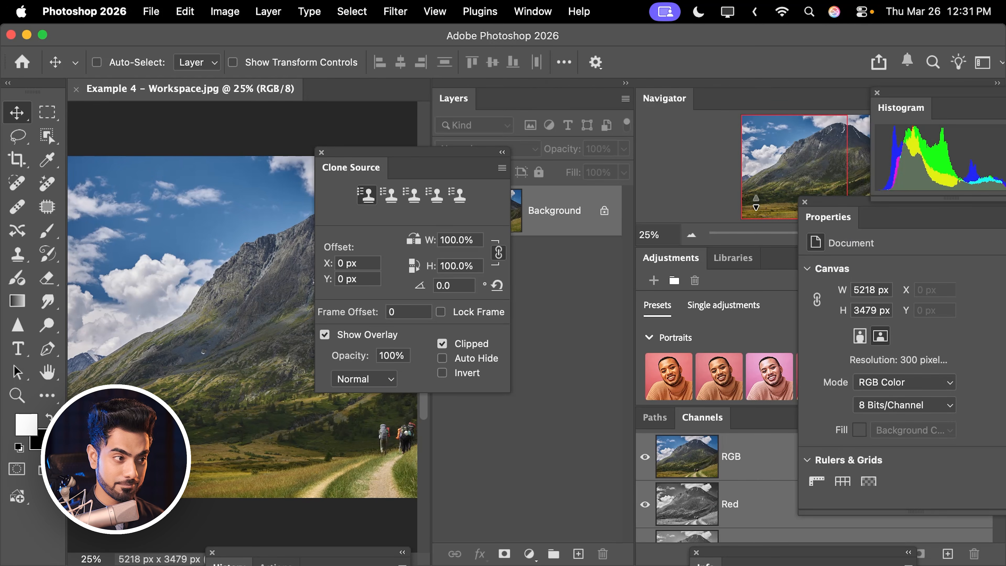
{"action": "left_click", "coordinate": [540, 15]}
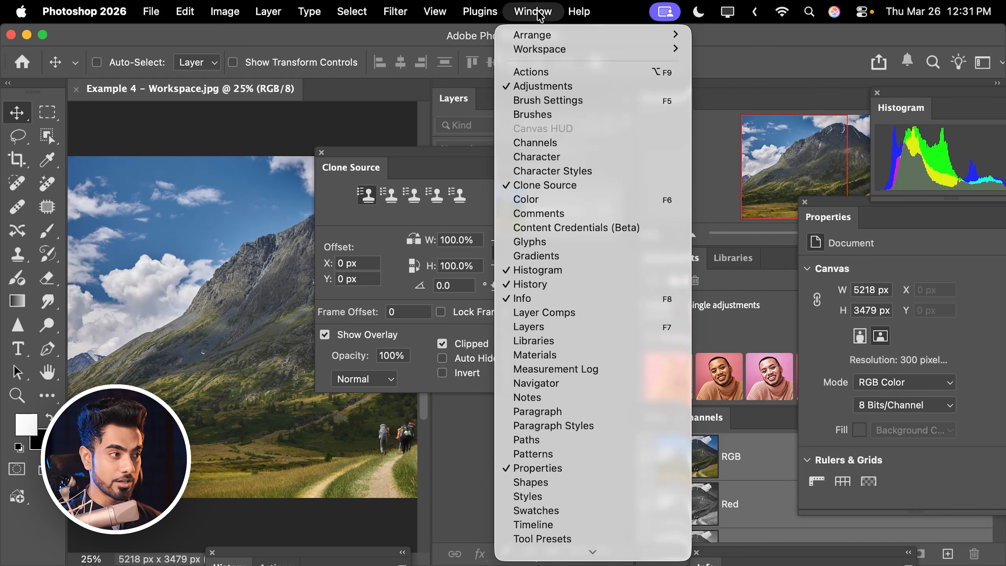
{"action": "mouse_move", "coordinate": [551, 50]}
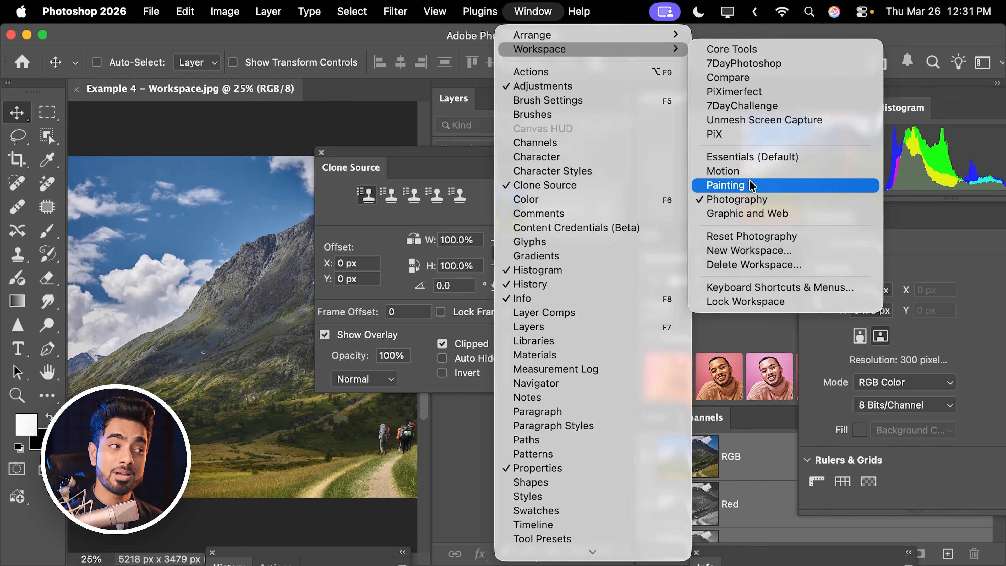
{"action": "left_click", "coordinate": [747, 187]}
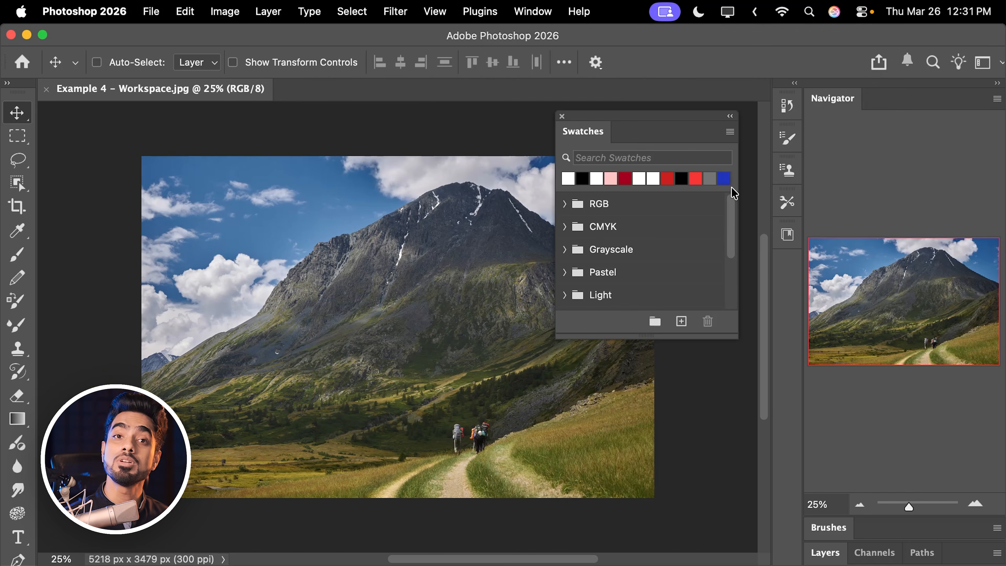
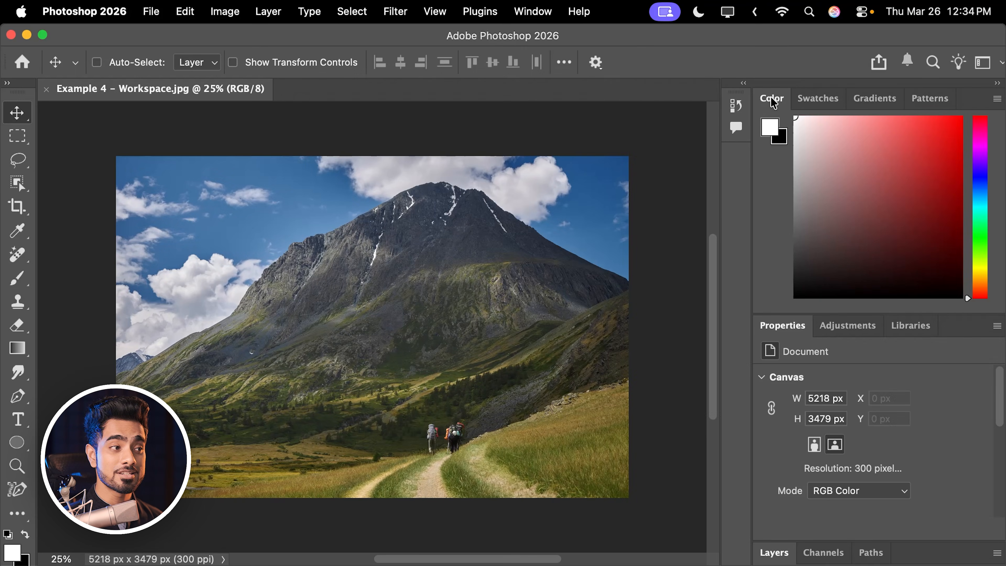
- Undock and close the Color panel, and remove the Swatches, Gradients and Patterns panel group from the workspace
{"action": "left_click_drag", "start_coordinate": [773, 103], "coordinate": [552, 166]}
{"action": "left_click", "coordinate": [521, 135]}
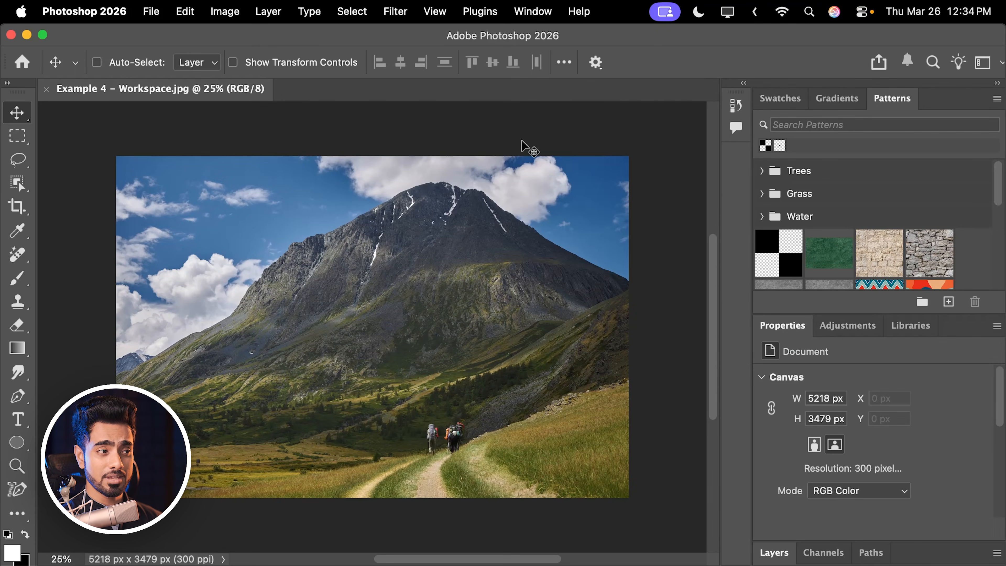
{"action": "left_click", "coordinate": [837, 99]}
{"action": "left_click", "coordinate": [781, 100]}
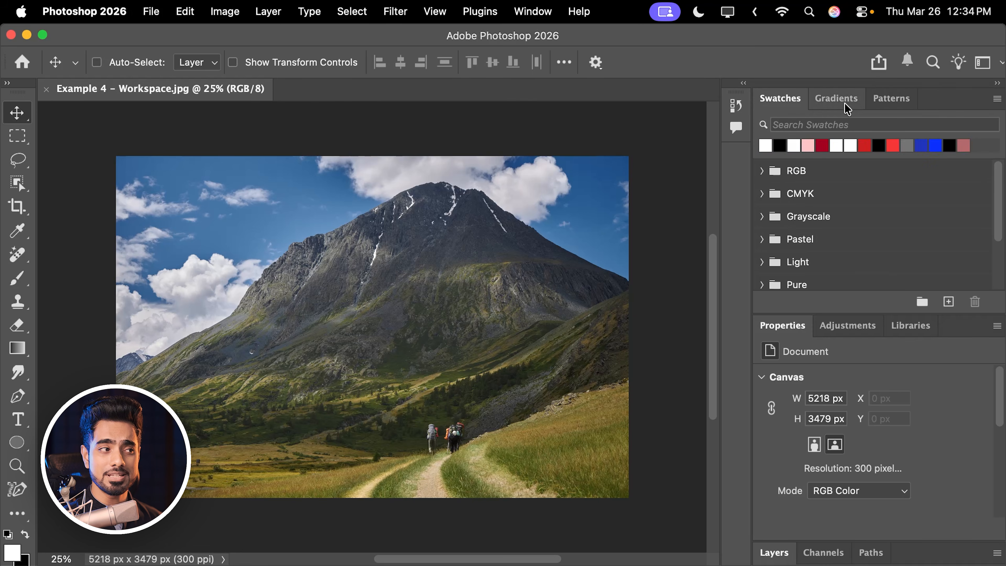
{"action": "left_click", "coordinate": [893, 99]}
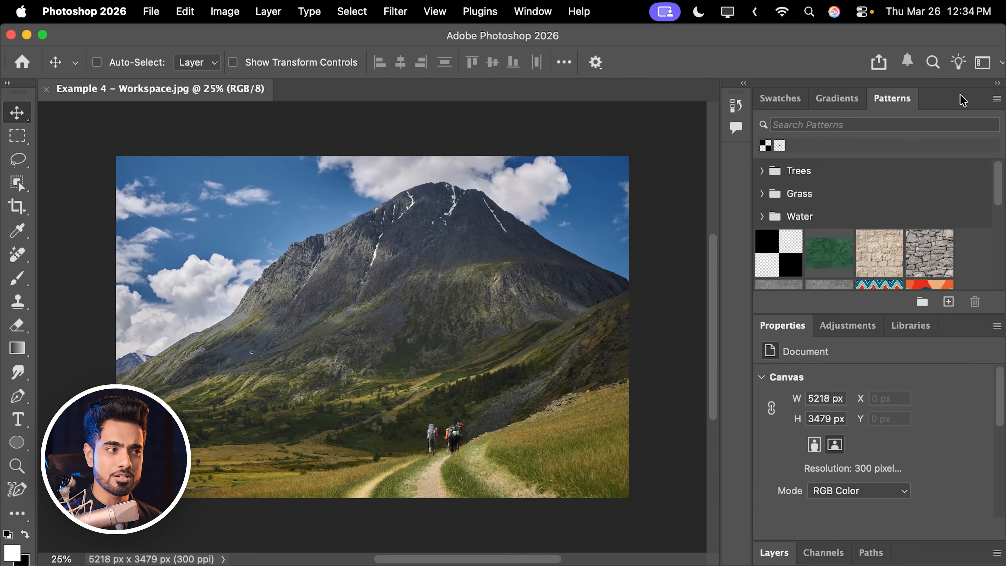
{"action": "left_click_drag", "start_coordinate": [964, 101], "coordinate": [539, 142]}
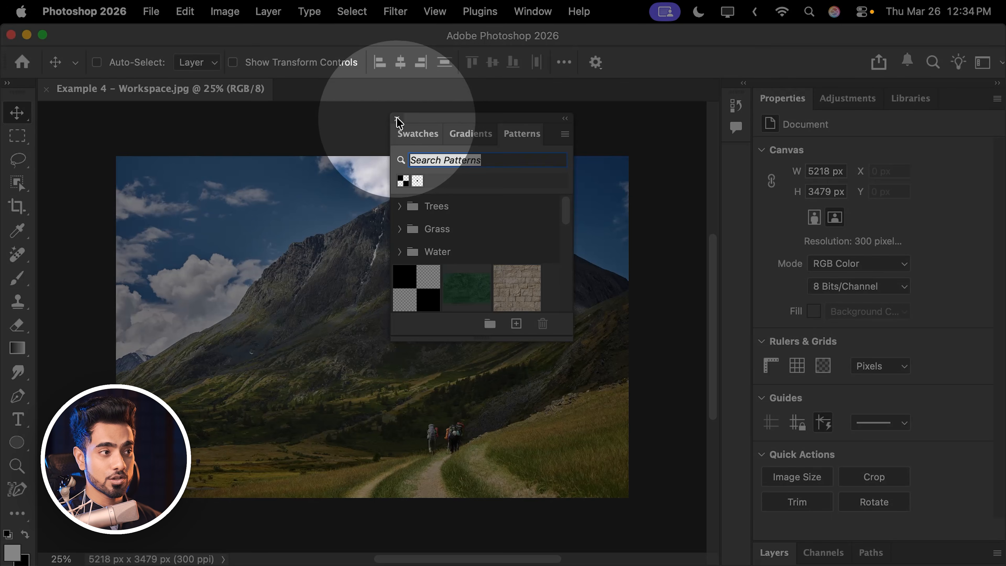
{"action": "left_click", "coordinate": [396, 118]}
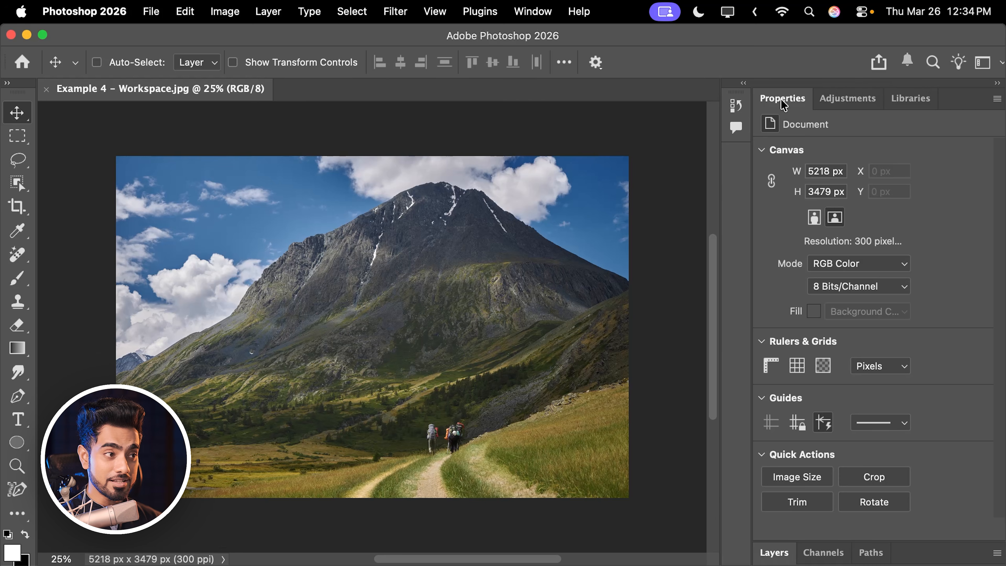
- Dock the Properties panel as an icon in the collapsed panel column, and expand and collapse it there
{"action": "left_click_drag", "start_coordinate": [782, 102], "coordinate": [739, 163]}
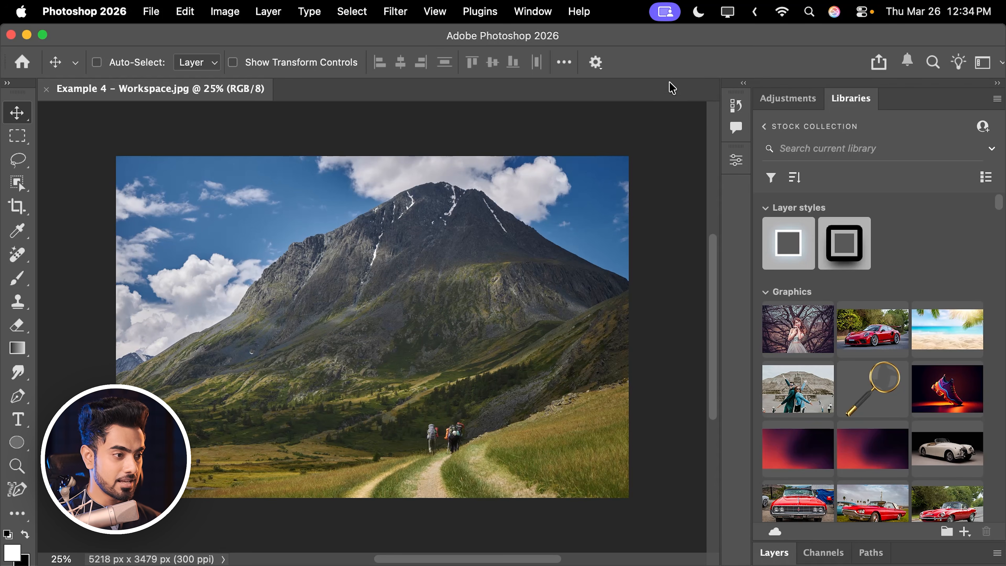
{"action": "left_click", "coordinate": [736, 160]}
{"action": "left_click", "coordinate": [736, 162]}
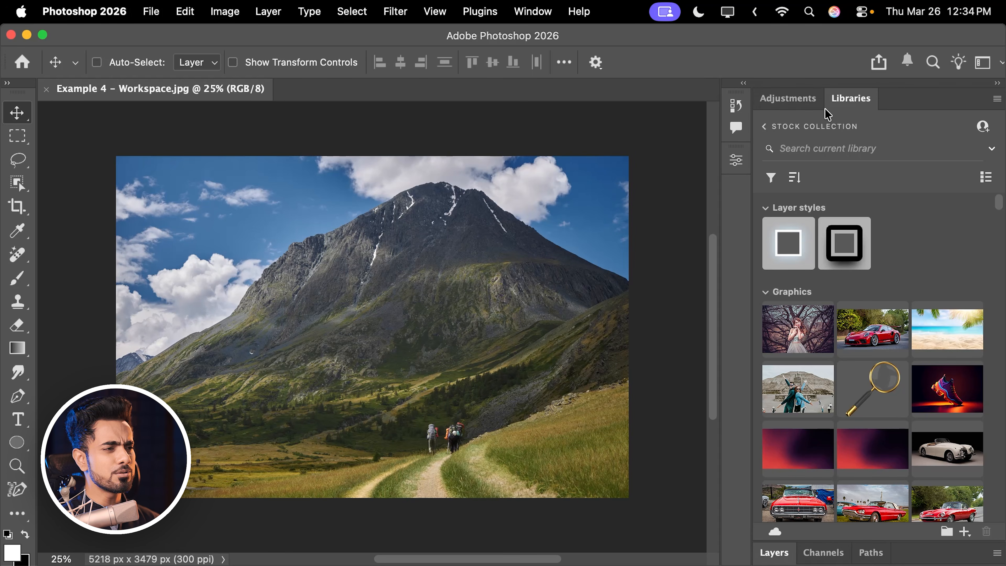
- Undock and close the Libraries panel and the Adjustments panel
{"action": "left_click_drag", "start_coordinate": [846, 109], "coordinate": [523, 176]}
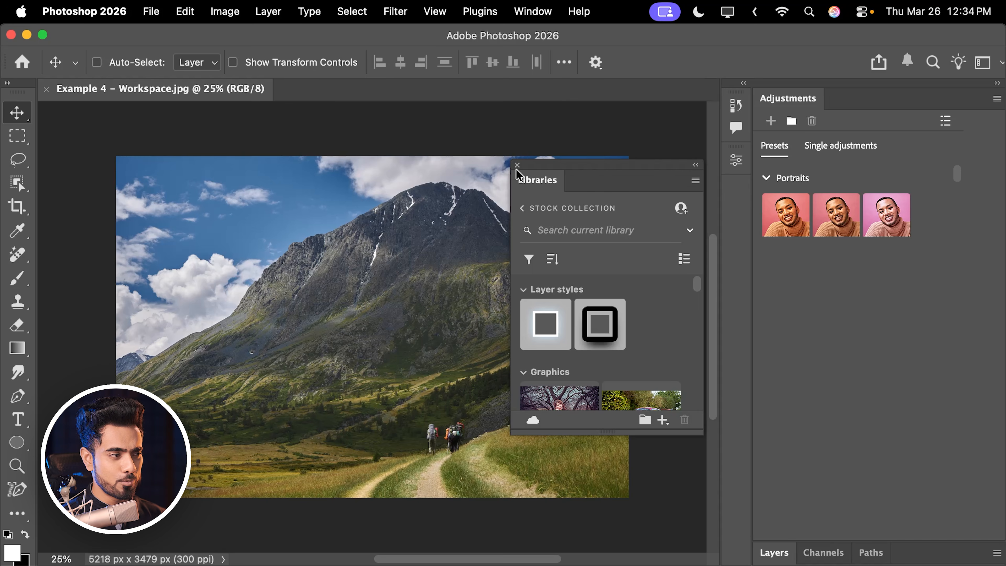
{"action": "left_click", "coordinate": [517, 165]}
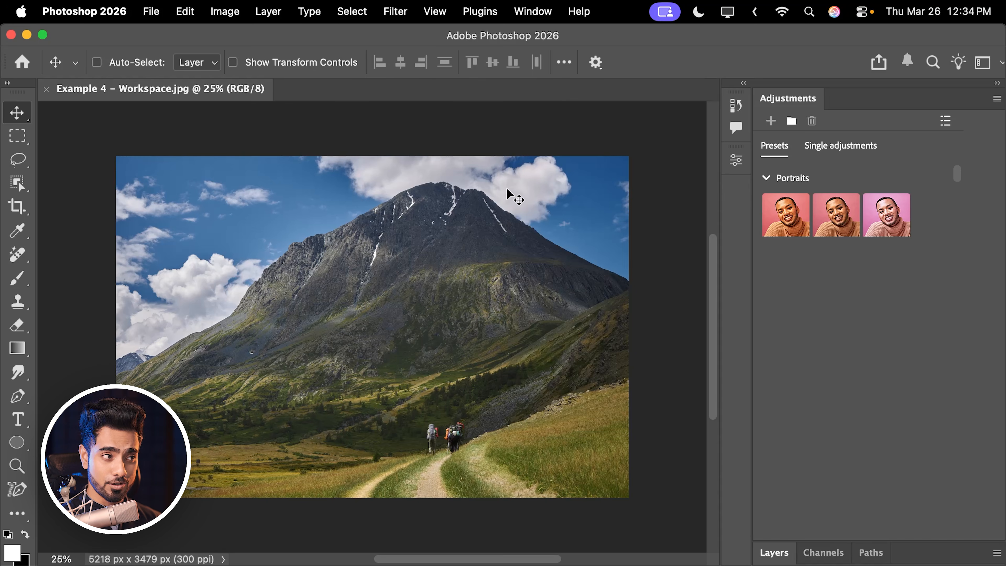
{"action": "left_click_drag", "start_coordinate": [787, 105], "coordinate": [496, 173]}
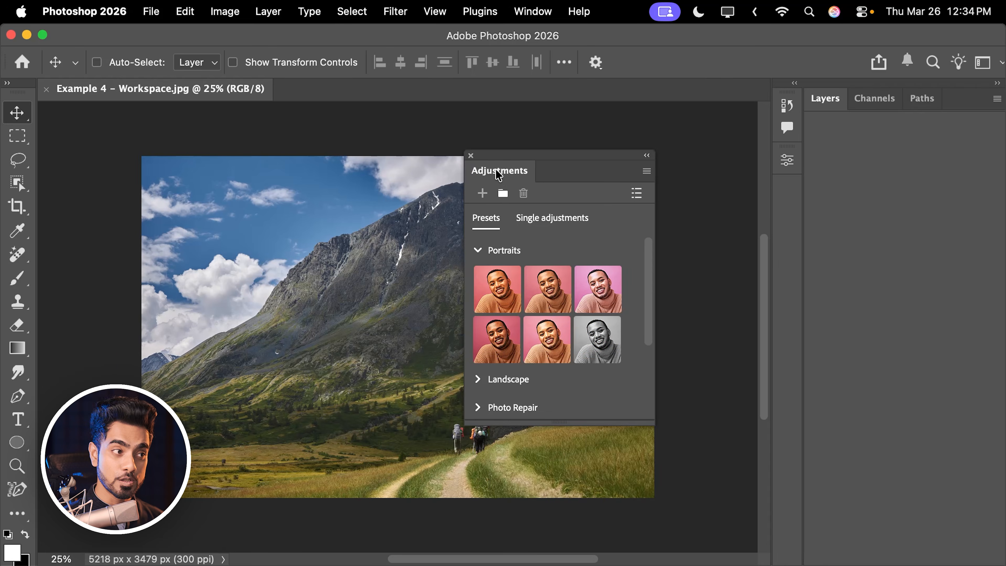
{"action": "left_click", "coordinate": [473, 164]}
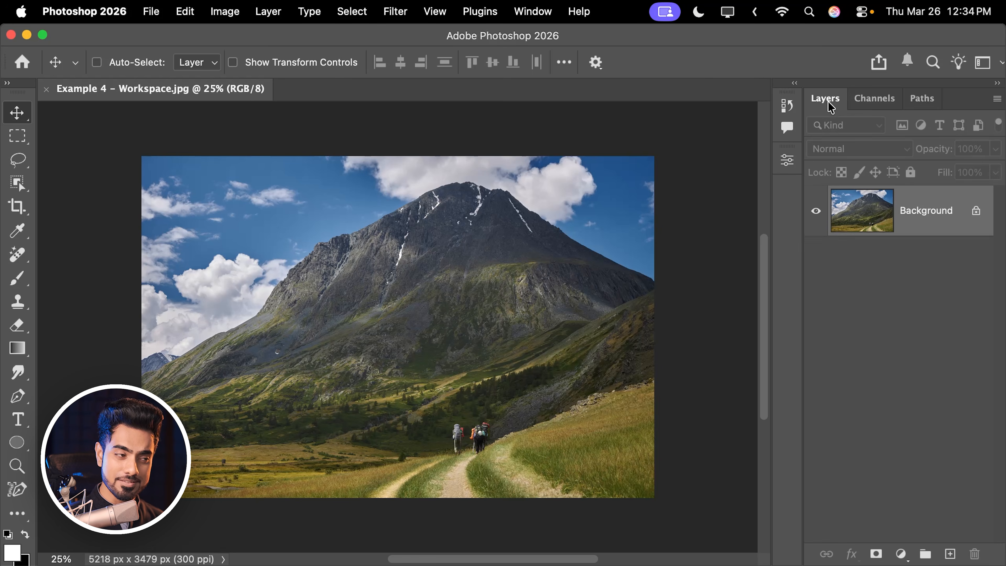
- Look through the Channels and Paths panels and return to the Layers panel
{"action": "left_click", "coordinate": [875, 99]}
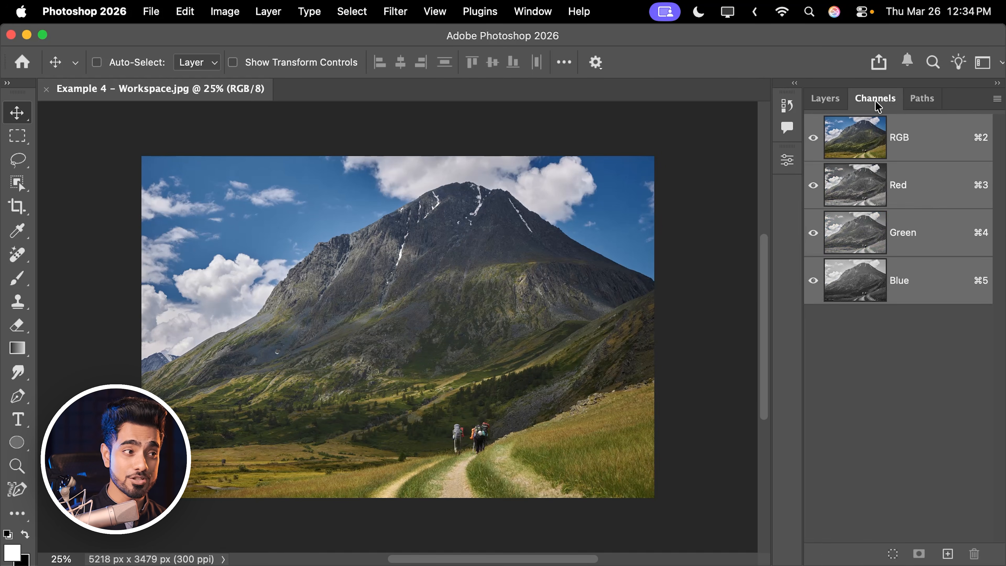
{"action": "left_click", "coordinate": [921, 100]}
{"action": "left_click", "coordinate": [833, 100]}
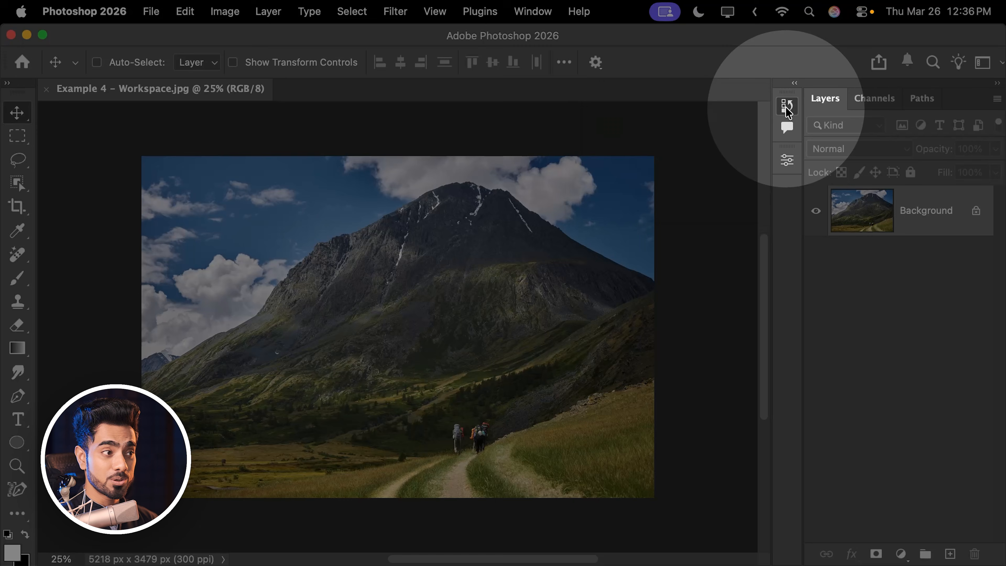
- Remove the Comments panel from the collapsed History and Comments group, leaving History collapsed as an icon
{"action": "left_click", "coordinate": [787, 106]}
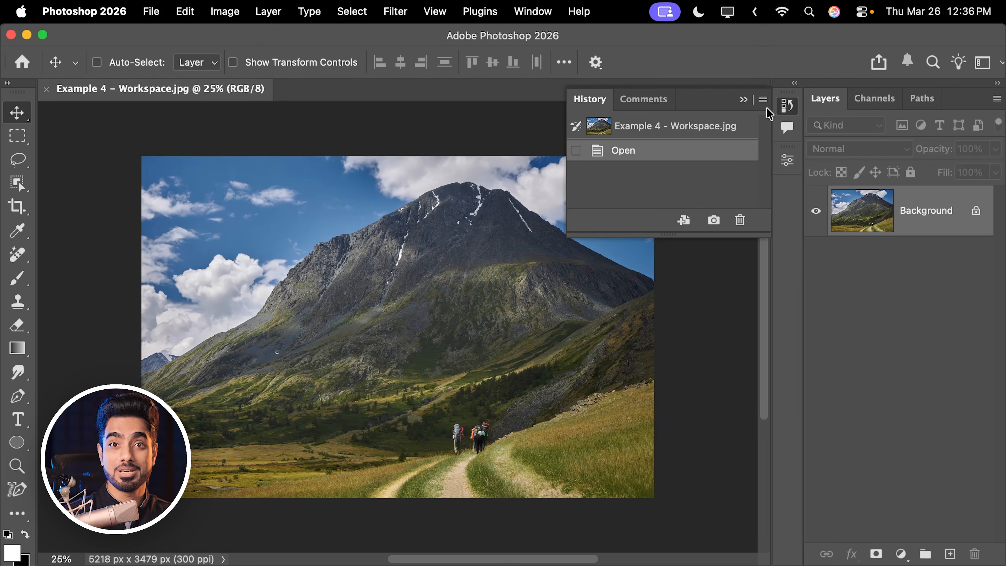
{"action": "left_click", "coordinate": [788, 129]}
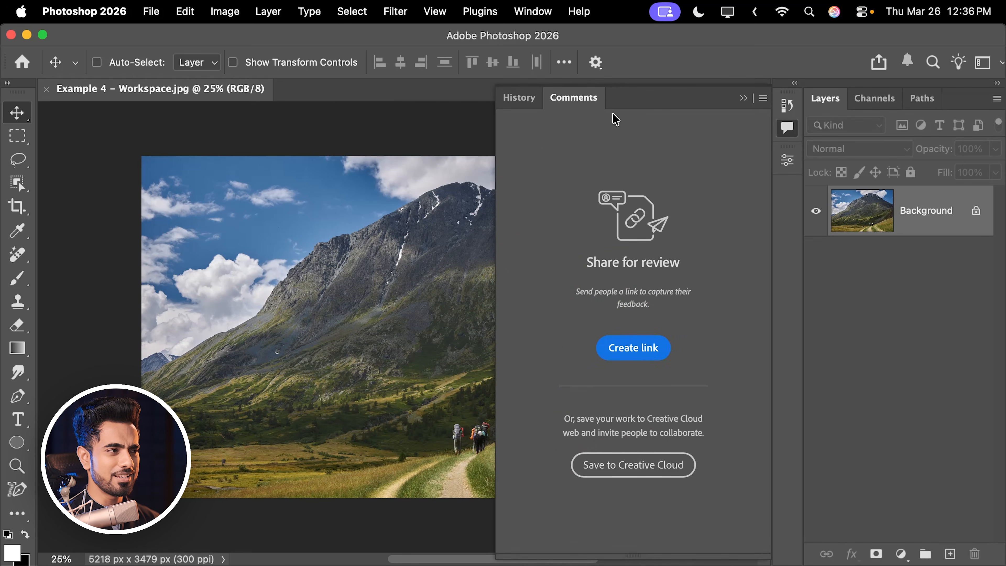
{"action": "left_click_drag", "start_coordinate": [581, 104], "coordinate": [458, 193]}
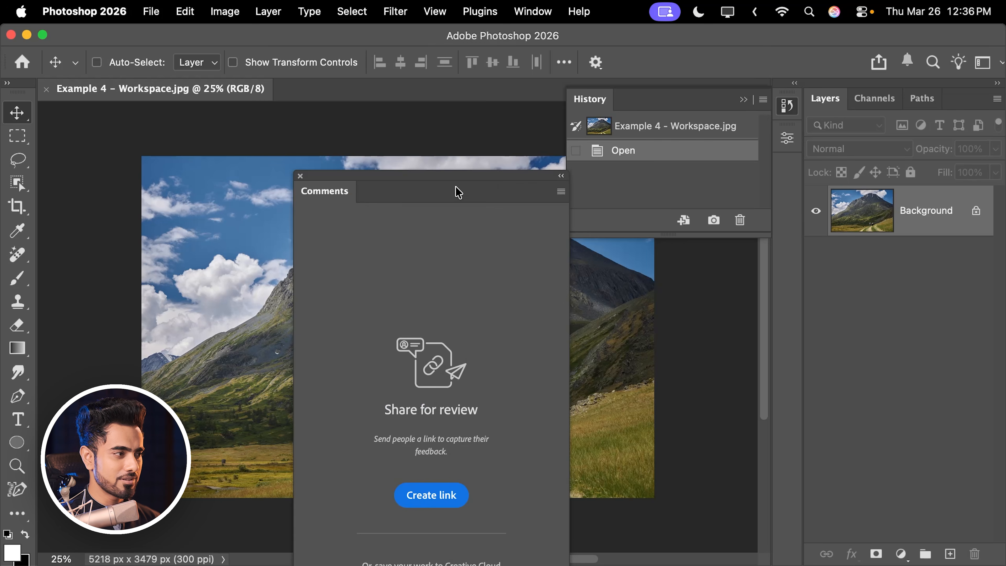
{"action": "left_click", "coordinate": [299, 177]}
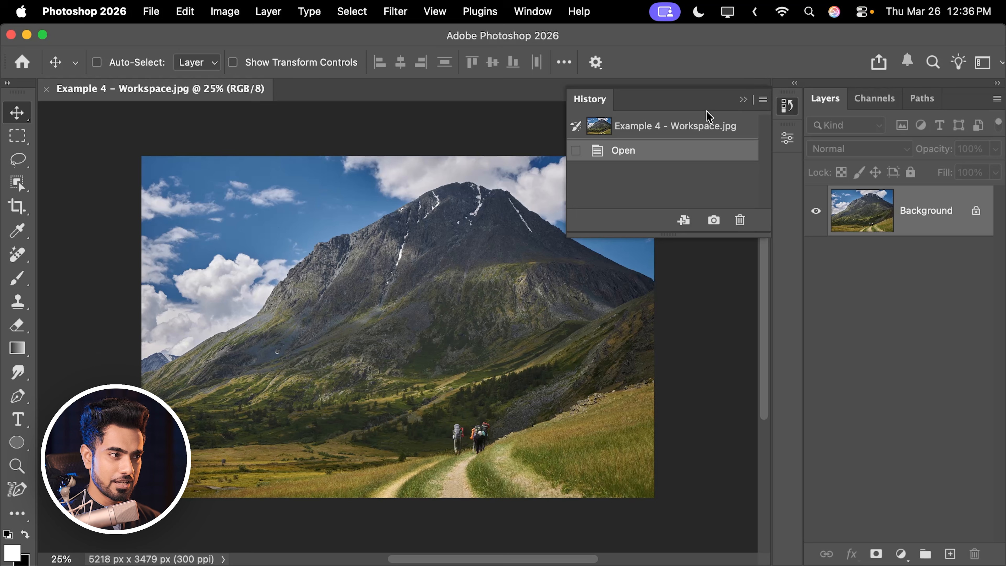
{"action": "left_click", "coordinate": [744, 101]}
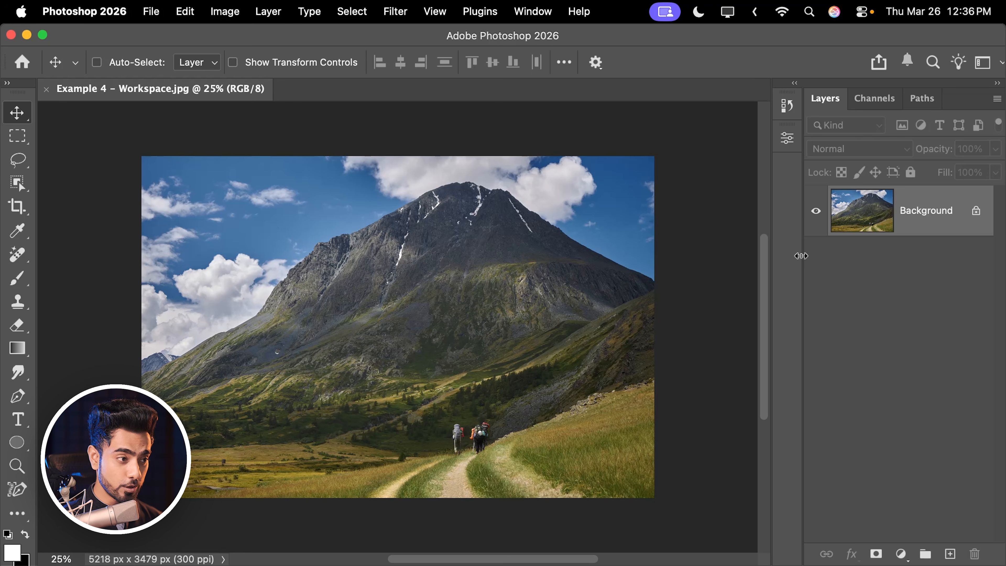
- Widen the Layers panel column and expand the toolbar to two columns
{"action": "left_click_drag", "start_coordinate": [803, 264], "coordinate": [760, 280]}
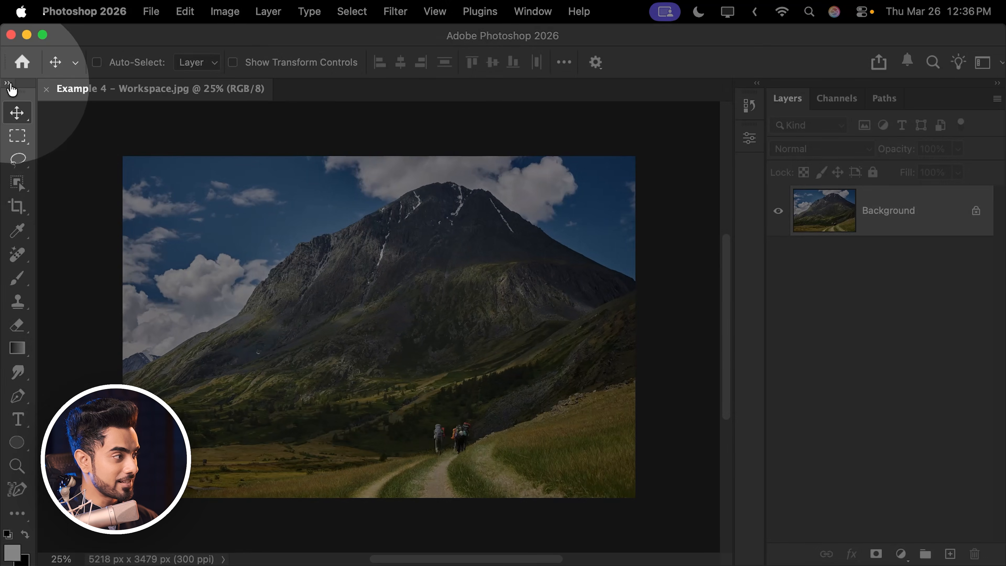
{"action": "left_click", "coordinate": [7, 83]}
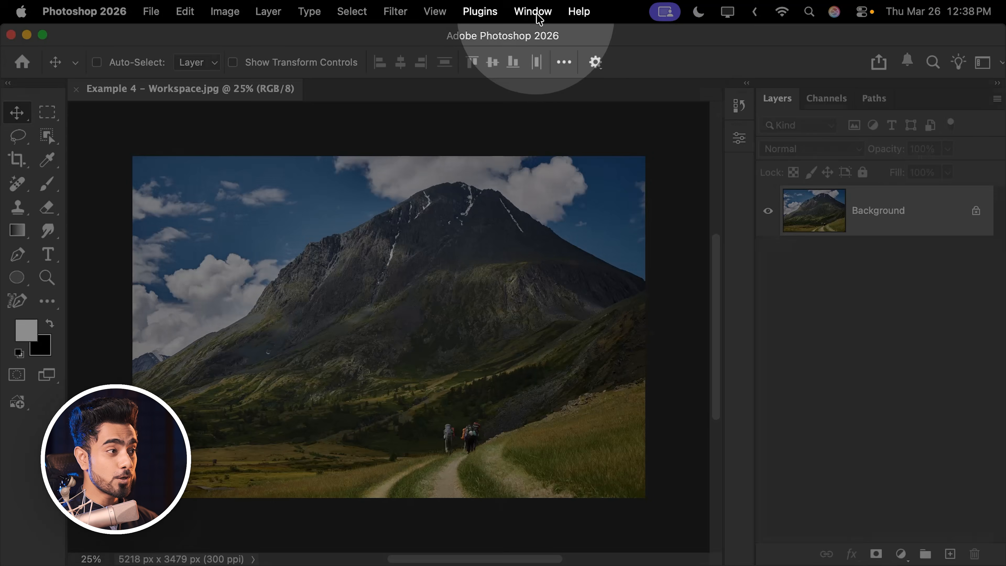
- Save the current layout as a new workspace named PiXimperfect, capturing Keyboard Shortcuts, Menus and Toolbar
{"action": "left_click", "coordinate": [532, 12]}
{"action": "mouse_move", "coordinate": [571, 50]}
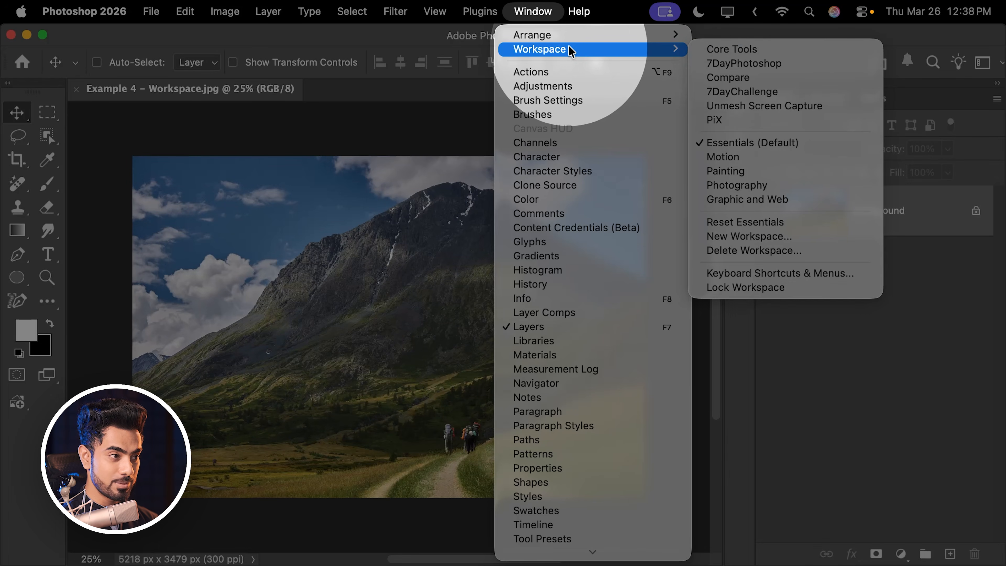
{"action": "left_click", "coordinate": [744, 237]}
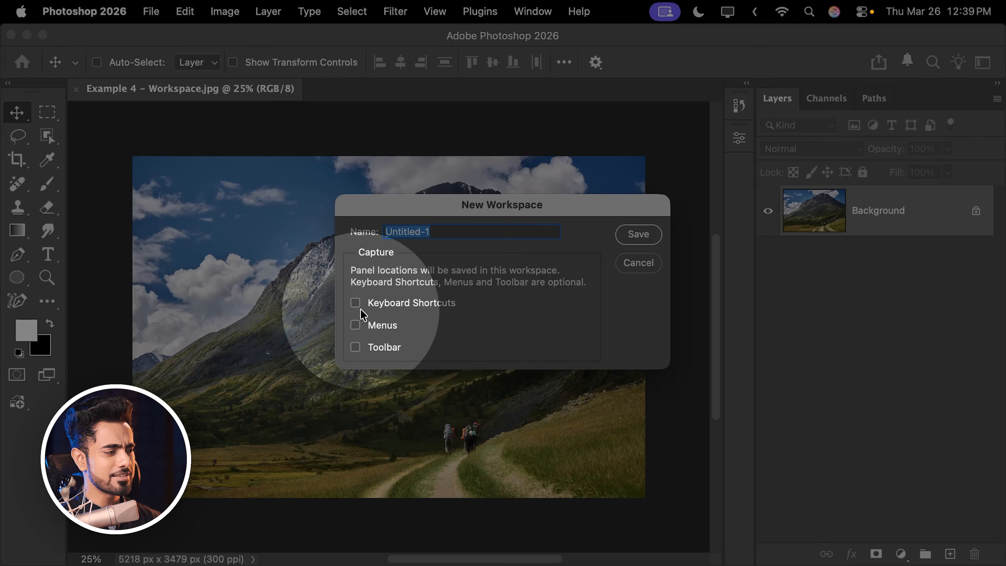
{"action": "left_click", "coordinate": [355, 303]}
{"action": "left_click", "coordinate": [355, 325]}
{"action": "left_click", "coordinate": [355, 347]}
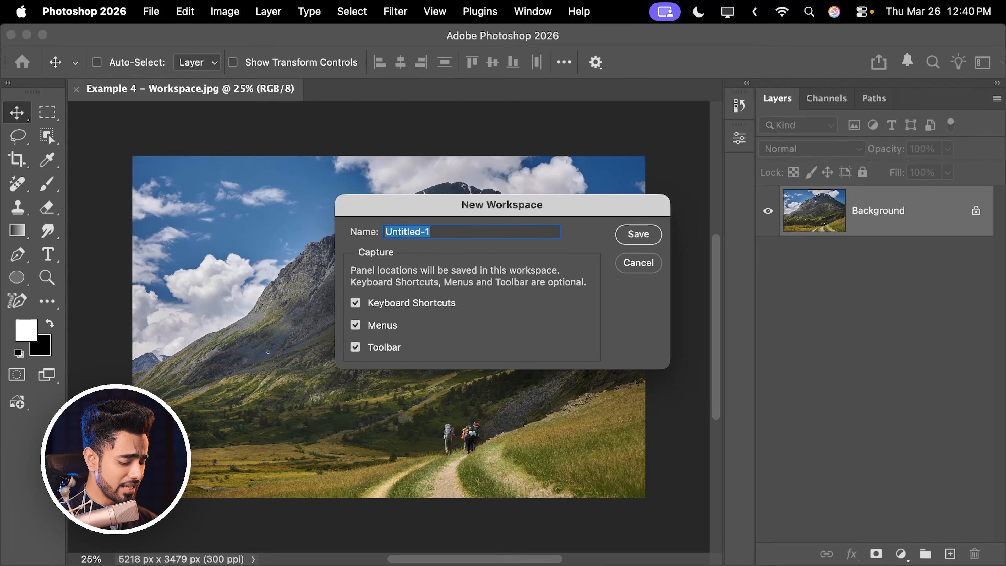
{"action": "type", "text": "PiXimperfect"}
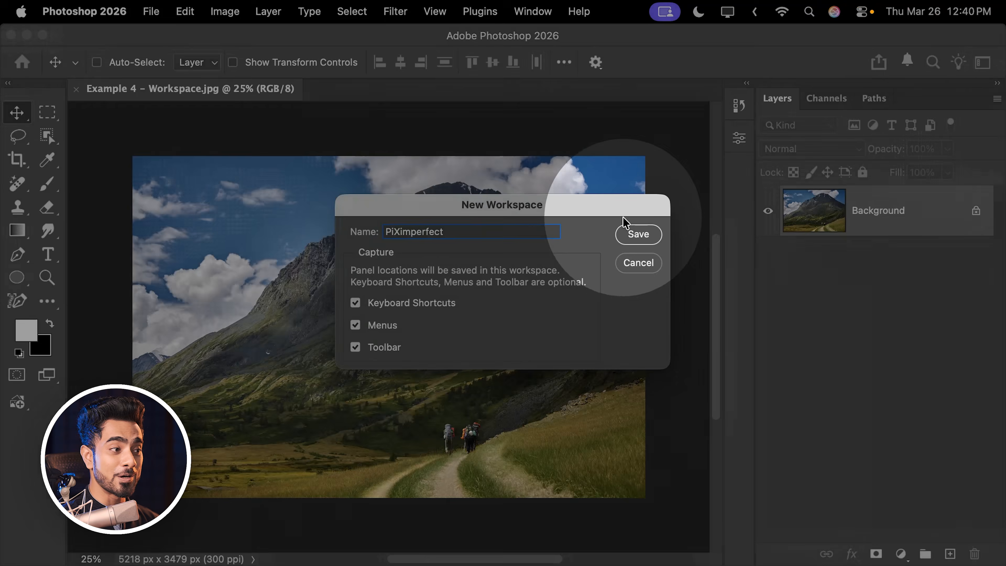
{"action": "left_click", "coordinate": [637, 234]}
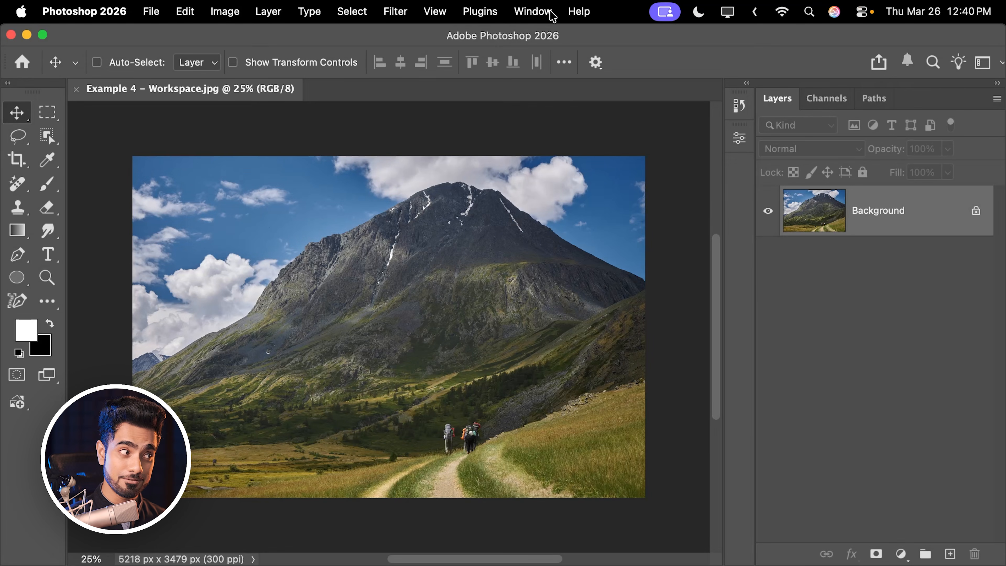
- Switch to the Graphic and Web workspace and return to the PiXimperfect workspace
{"action": "left_click", "coordinate": [546, 12]}
{"action": "mouse_move", "coordinate": [559, 59]}
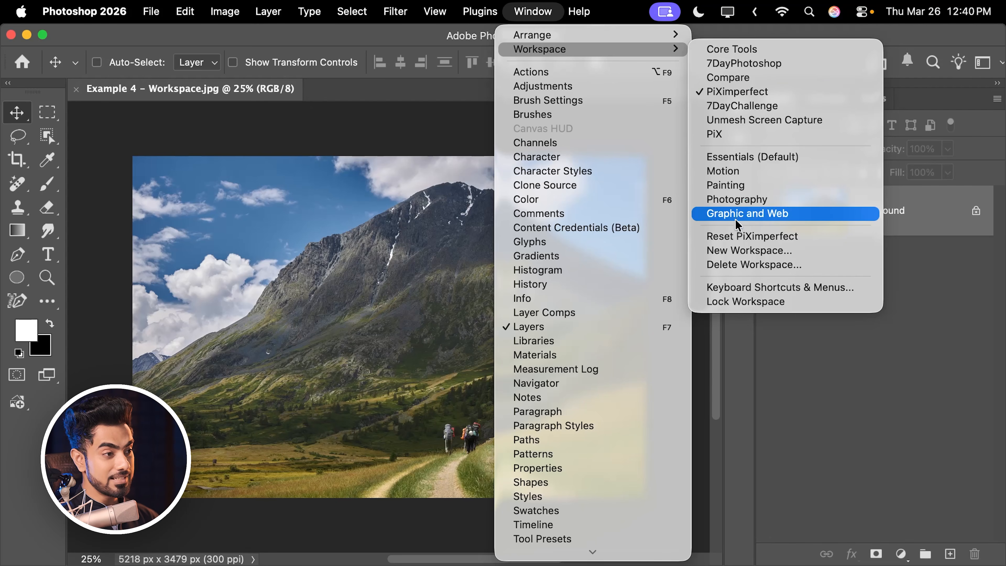
{"action": "left_click", "coordinate": [766, 214]}
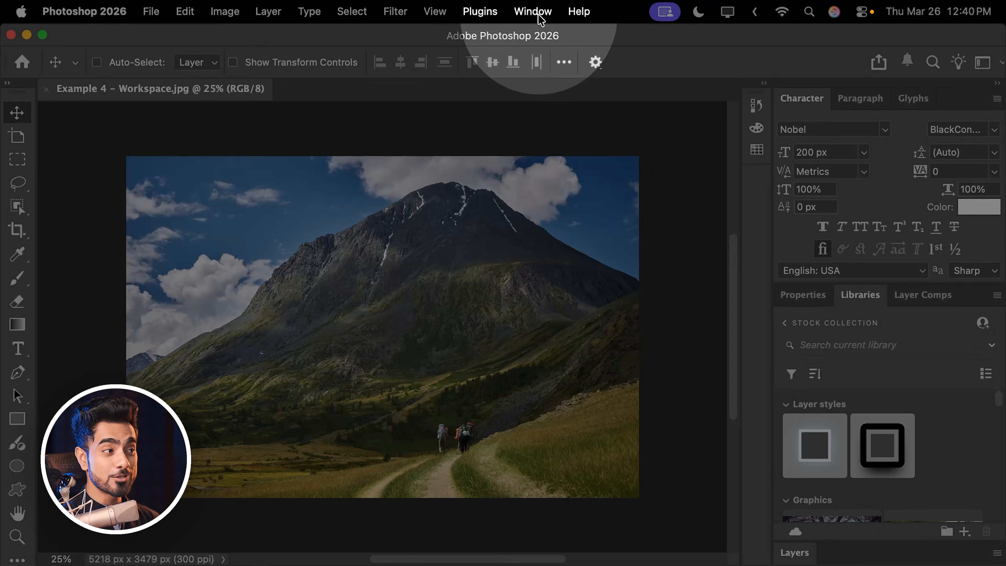
{"action": "left_click", "coordinate": [535, 12]}
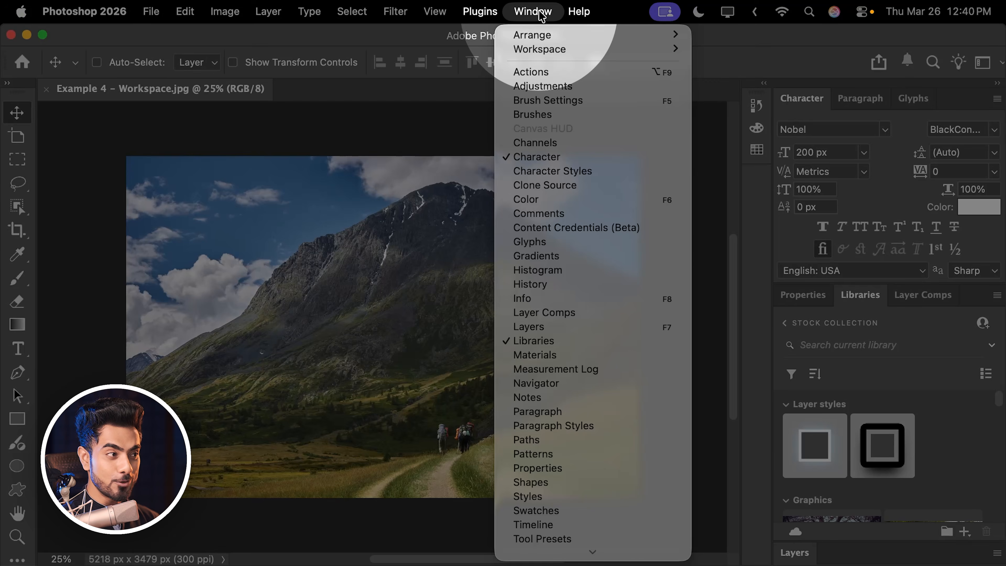
{"action": "mouse_move", "coordinate": [595, 49]}
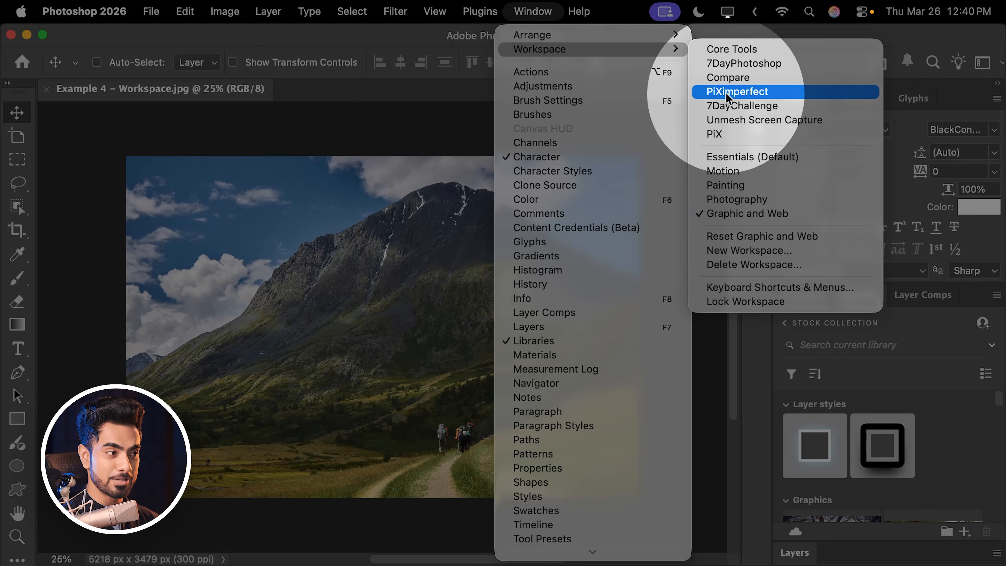
{"action": "left_click", "coordinate": [717, 92]}
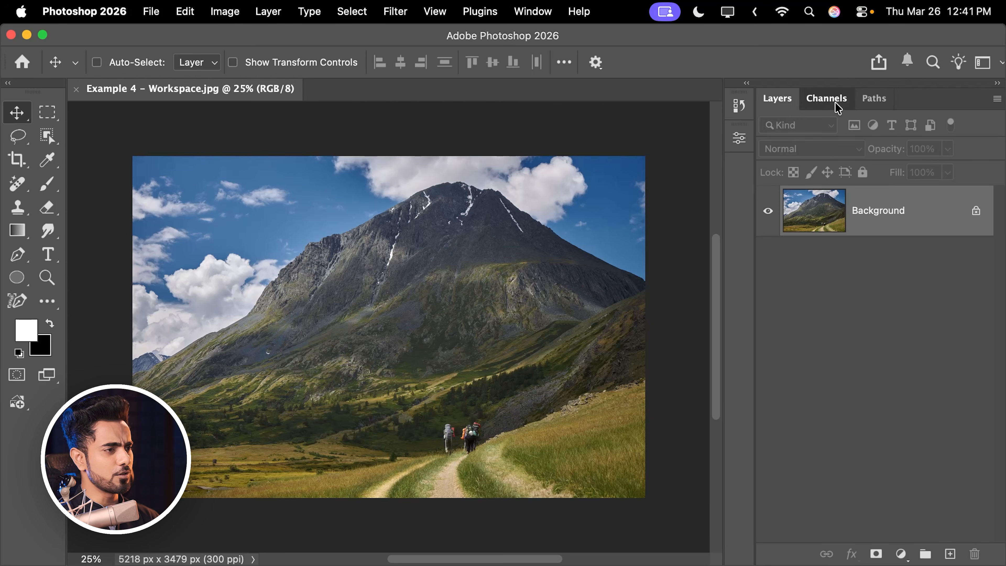
- Remove the Channels panel, float the Layers panel over the image, and collapse the toolbar to a single column
{"action": "left_click_drag", "start_coordinate": [833, 99], "coordinate": [540, 198]}
{"action": "left_click", "coordinate": [515, 166]}
{"action": "left_click_drag", "start_coordinate": [777, 98], "coordinate": [510, 146]}
{"action": "left_click", "coordinate": [8, 84]}
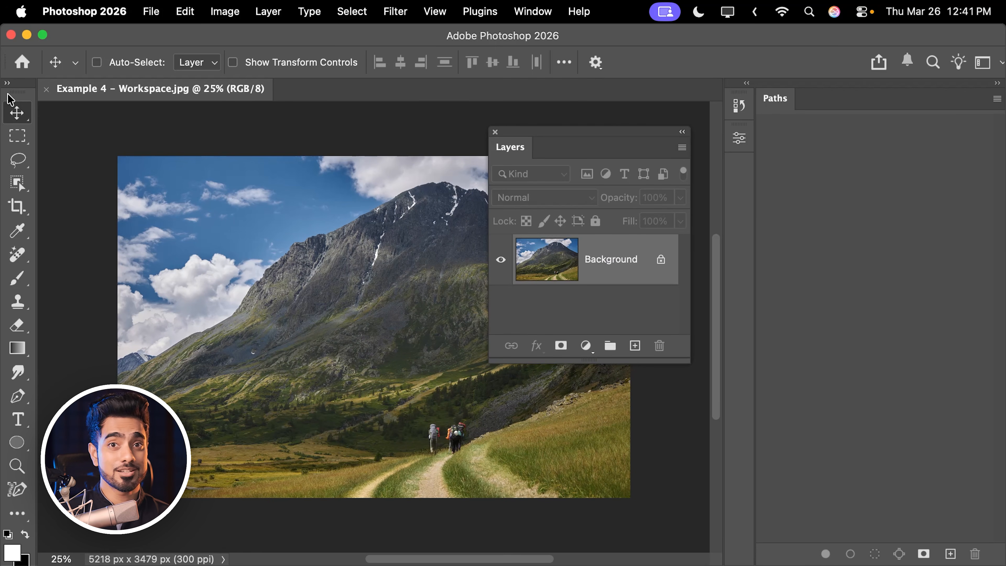
- Switch to the Painting workspace and return to the PiXimperfect workspace
{"action": "left_click", "coordinate": [539, 15]}
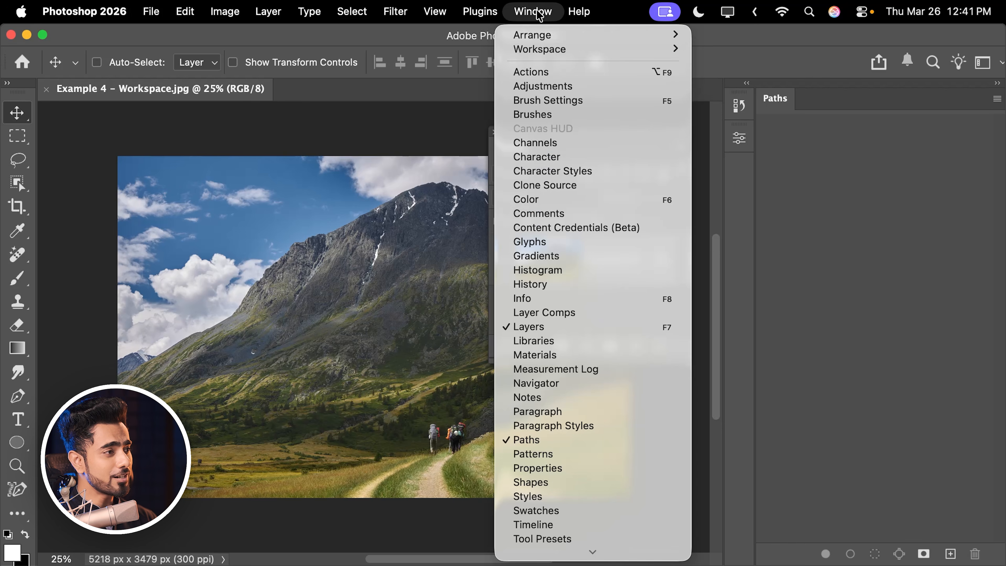
{"action": "mouse_move", "coordinate": [651, 50]}
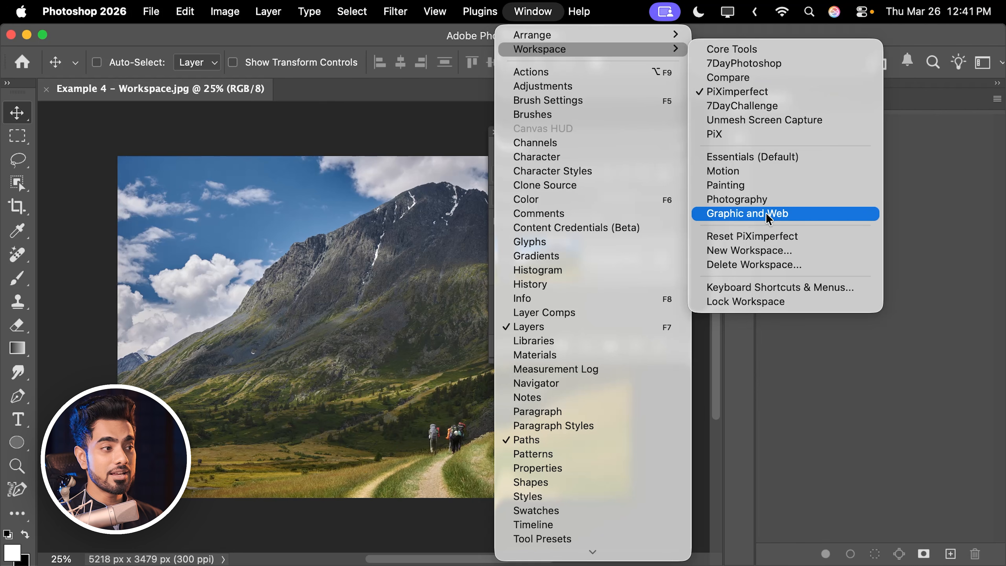
{"action": "left_click", "coordinate": [762, 185]}
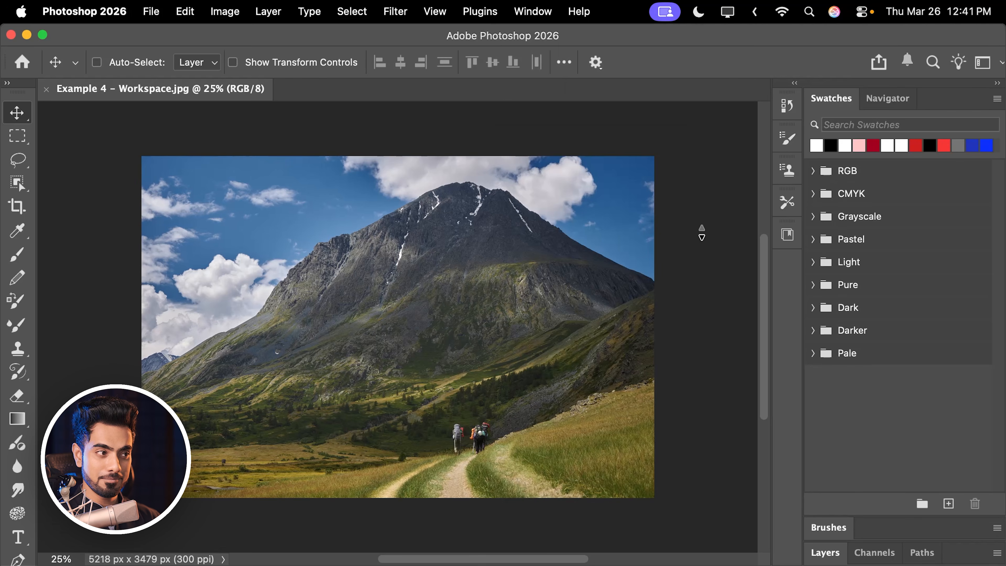
{"action": "left_click", "coordinate": [541, 12]}
{"action": "mouse_move", "coordinate": [561, 56]}
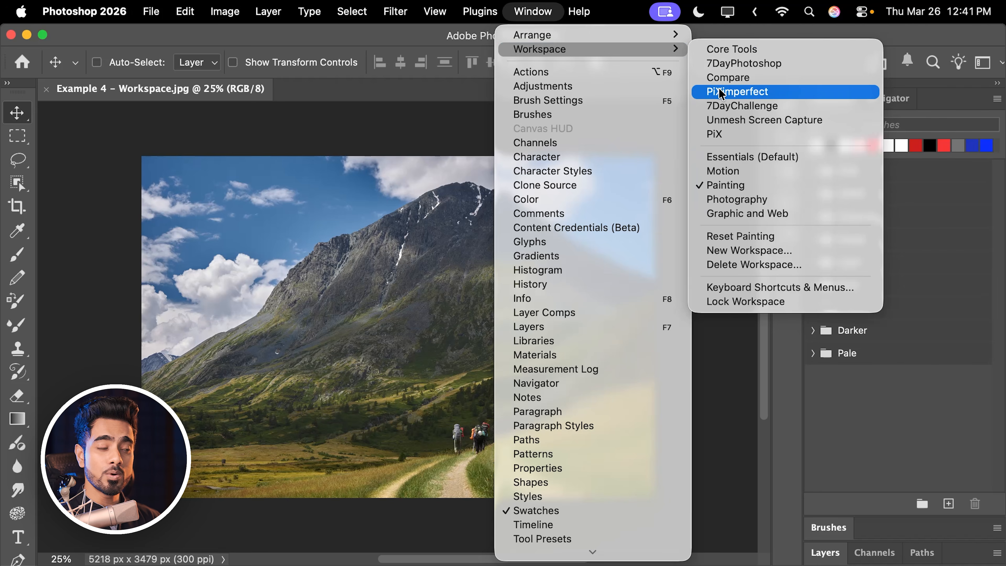
{"action": "left_click", "coordinate": [691, 94]}
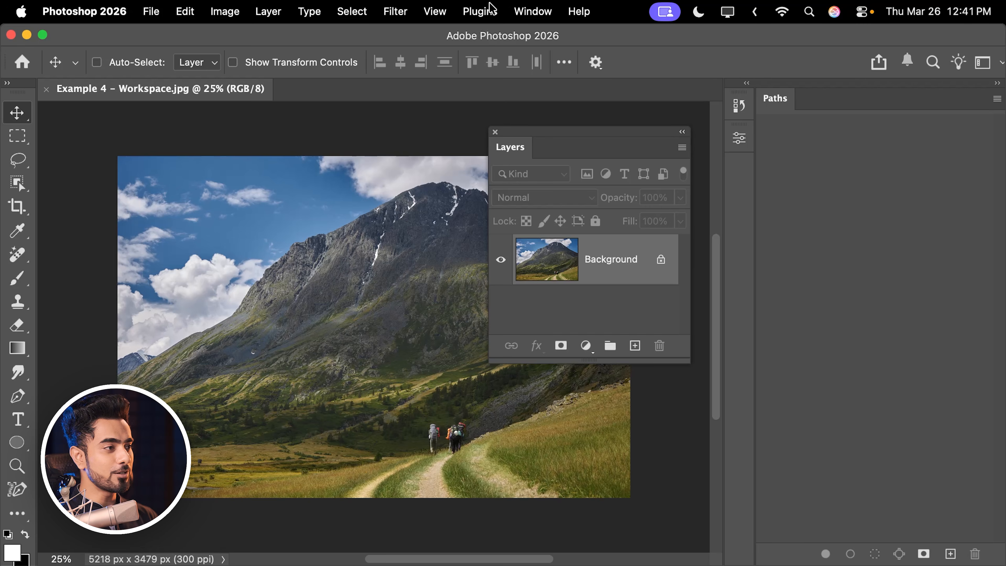
- Reset the PiXimperfect workspace to its saved layout
{"action": "left_click", "coordinate": [543, 13]}
{"action": "mouse_move", "coordinate": [545, 57]}
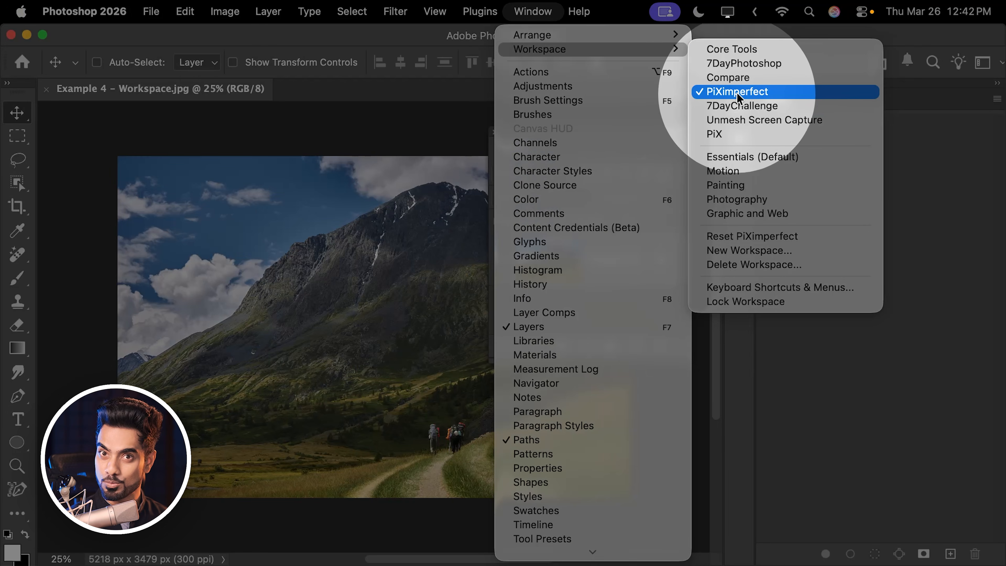
{"action": "left_click", "coordinate": [732, 242]}
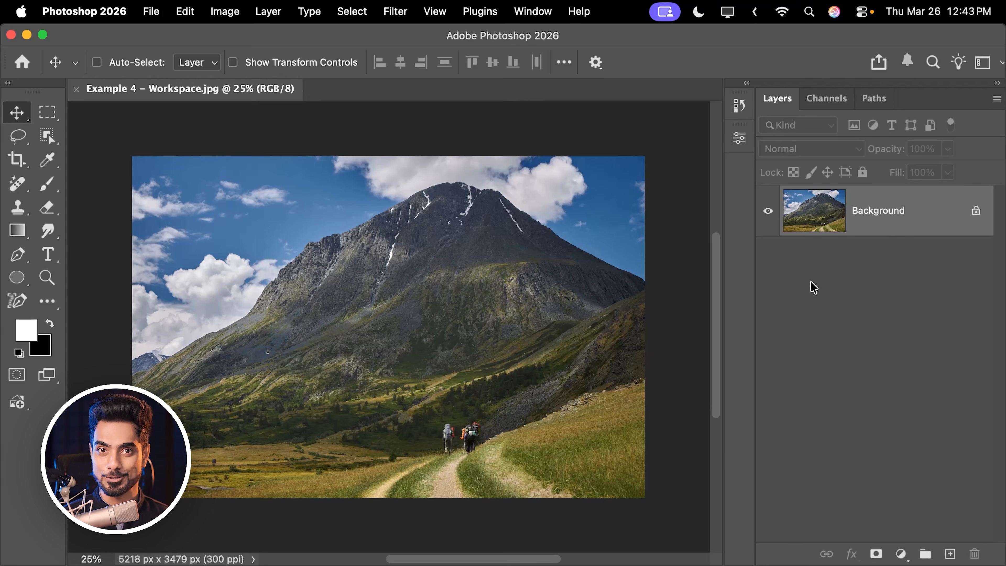
- Undock and close both the Layers panel and the toolbar, leaving the Channels panel in front
{"action": "left_click_drag", "start_coordinate": [779, 102], "coordinate": [520, 183]}
{"action": "left_click", "coordinate": [508, 152]}
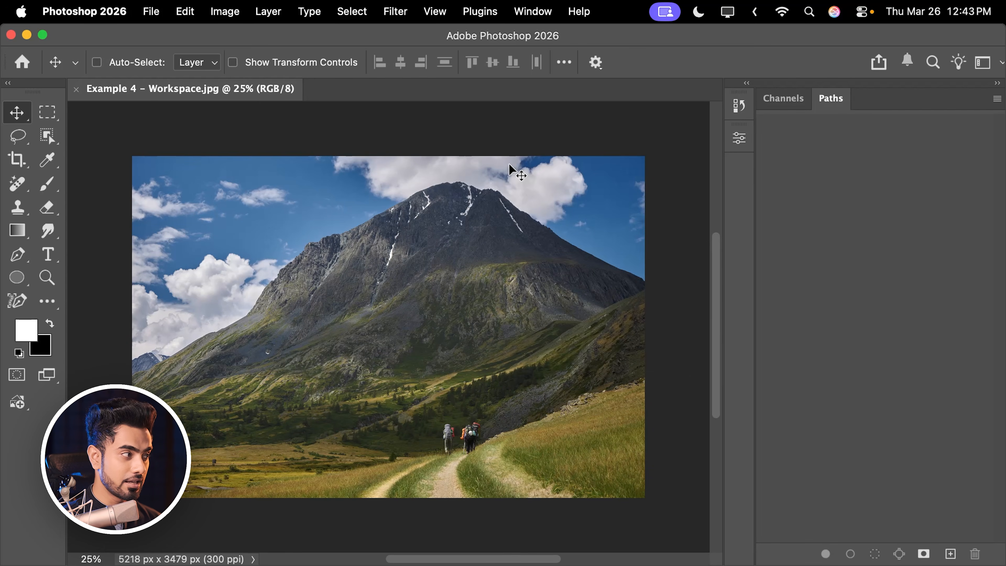
{"action": "left_click_drag", "start_coordinate": [34, 92], "coordinate": [208, 141]}
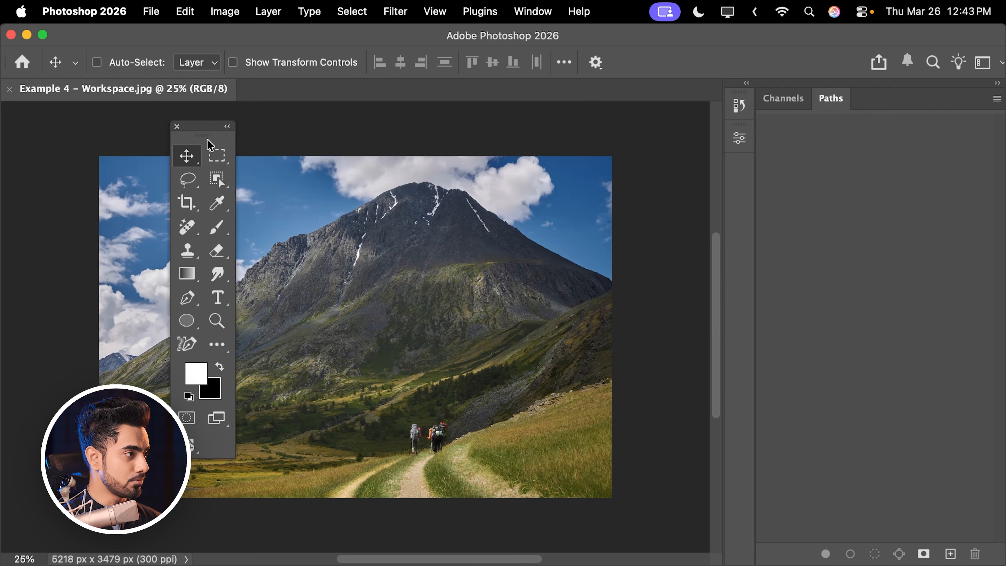
{"action": "left_click", "coordinate": [177, 126]}
{"action": "left_click", "coordinate": [787, 99]}
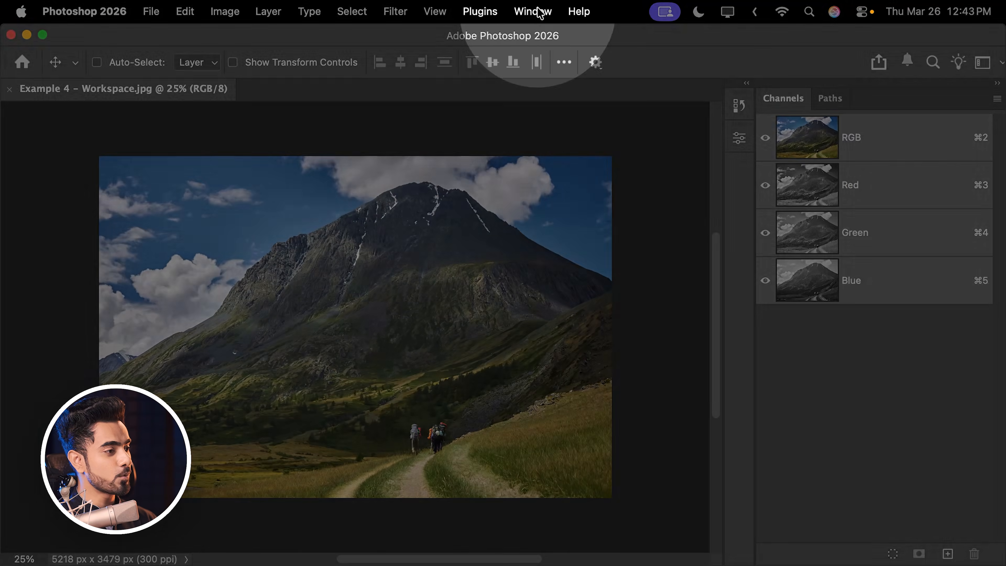
- Reopen the Layers panel and dock it as the first panel in the group with Channels and Paths
{"action": "left_click", "coordinate": [535, 12]}
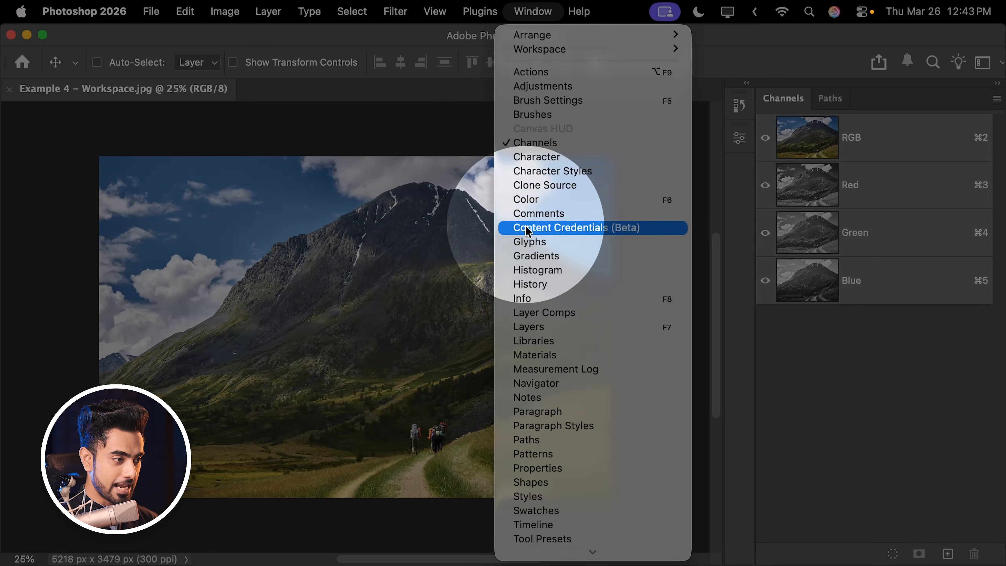
{"action": "left_click", "coordinate": [546, 327]}
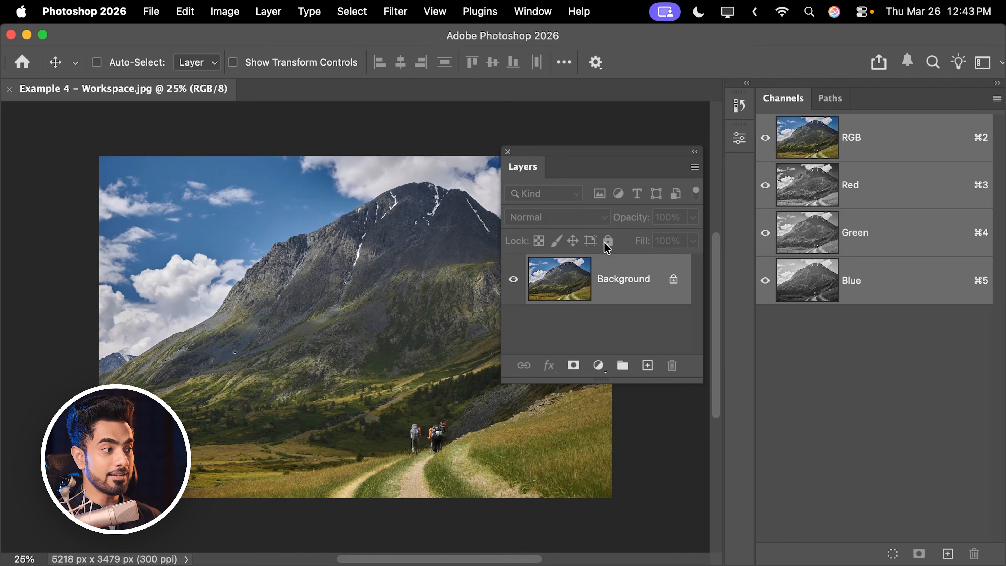
{"action": "left_click_drag", "start_coordinate": [531, 175], "coordinate": [840, 117]}
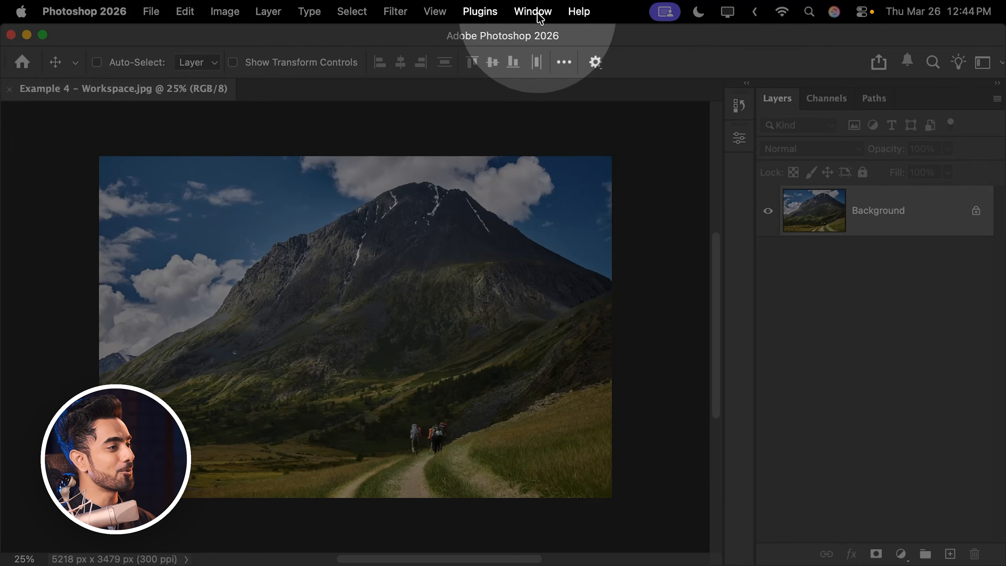
- Bring back the closed toolbar and dock it at its original edge of the workspace
{"action": "left_click", "coordinate": [532, 11]}
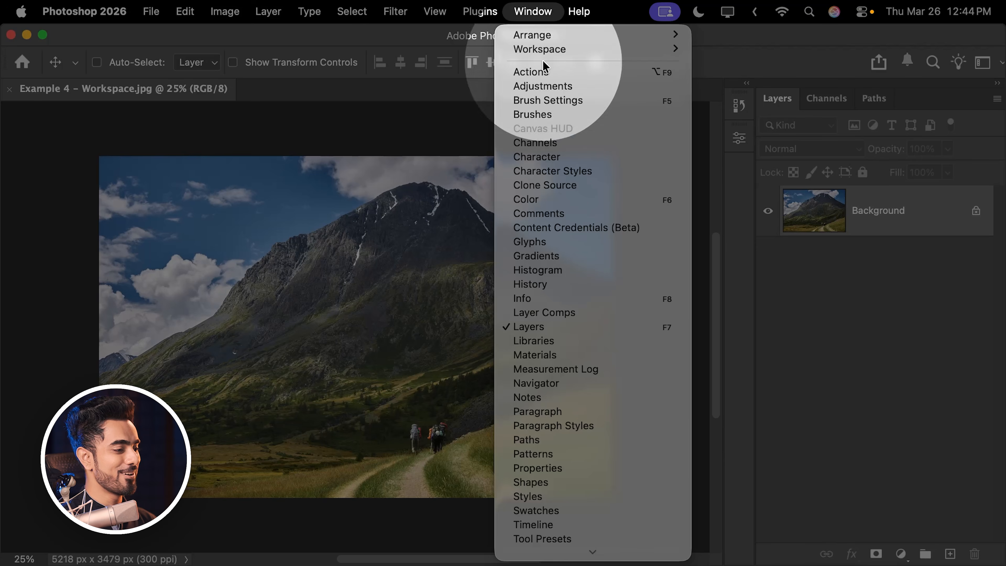
{"action": "scroll", "coordinate": [556, 551], "scroll_direction": "down", "scroll_amount": 3}
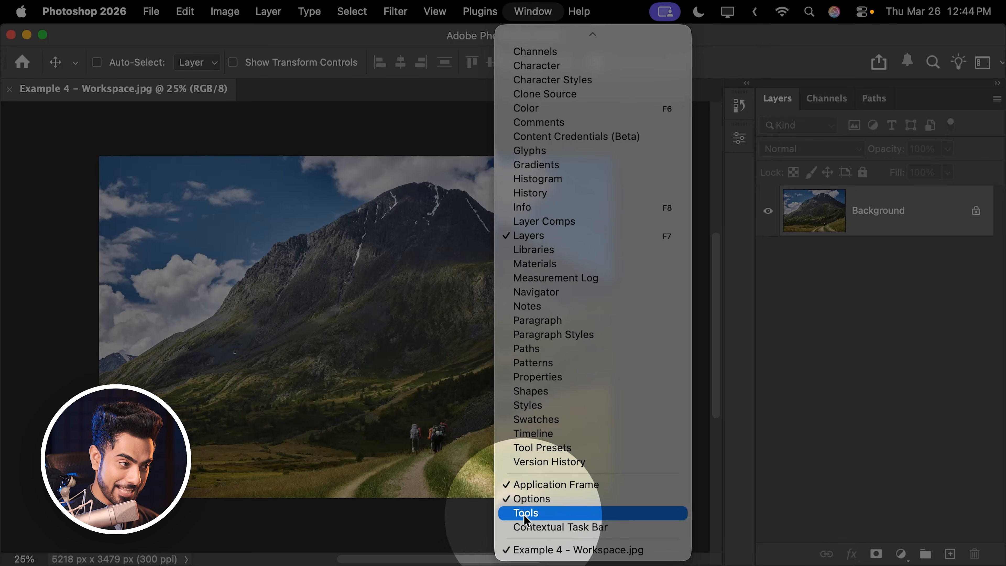
{"action": "left_click", "coordinate": [540, 514]}
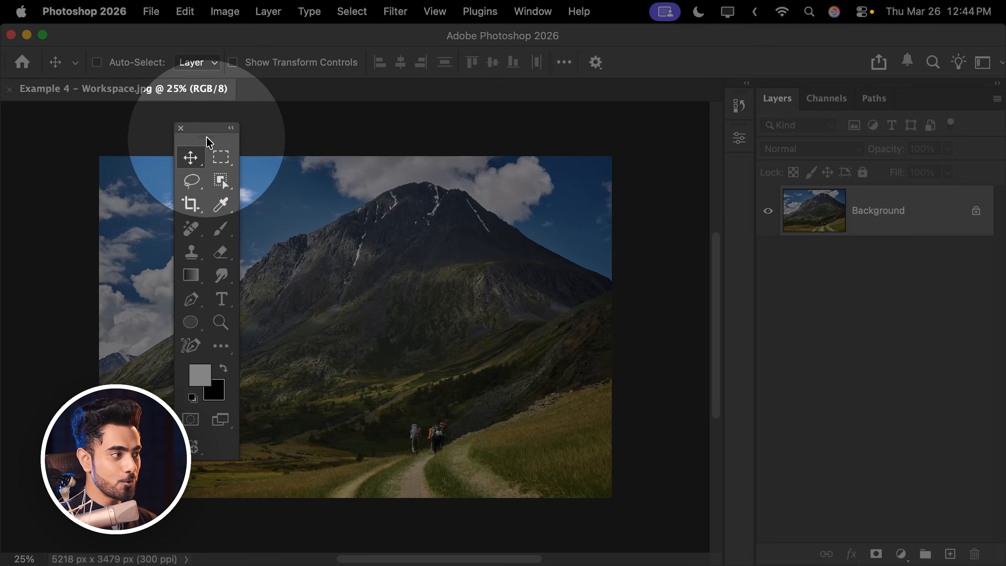
{"action": "left_click_drag", "start_coordinate": [198, 143], "coordinate": [16, 194]}
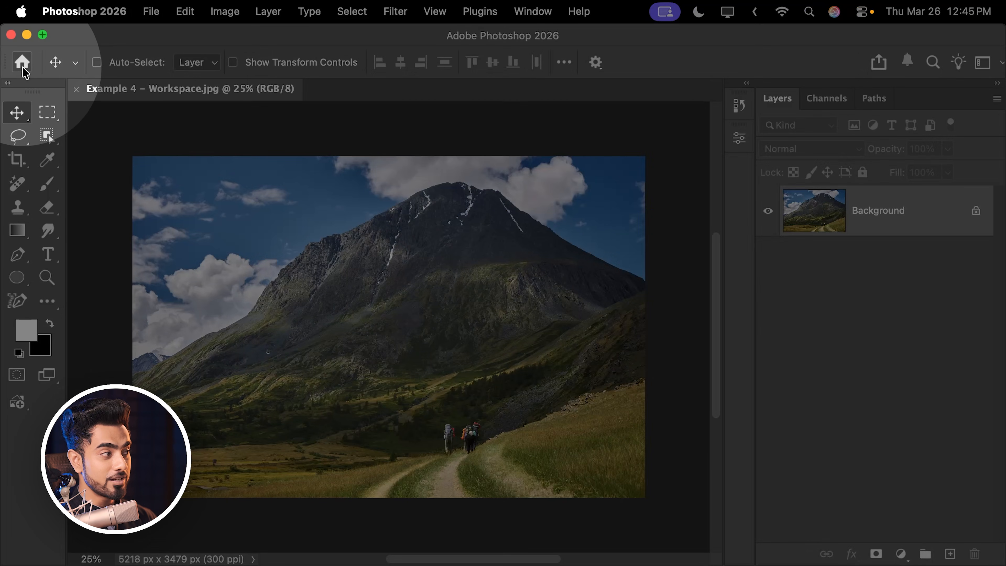
- View the Home screen and return to the open mountain image
{"action": "left_click", "coordinate": [24, 63]}
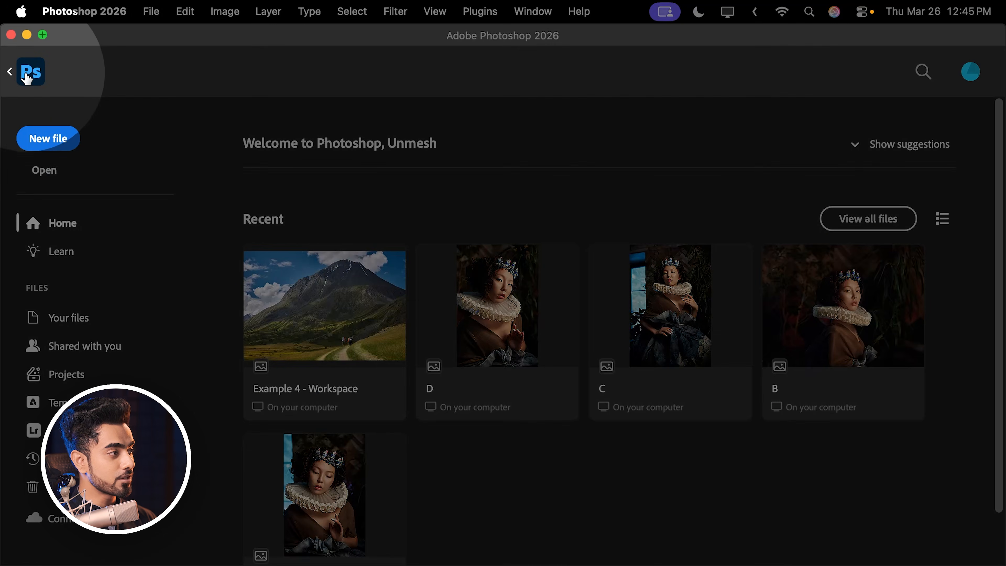
{"action": "left_click", "coordinate": [27, 73]}
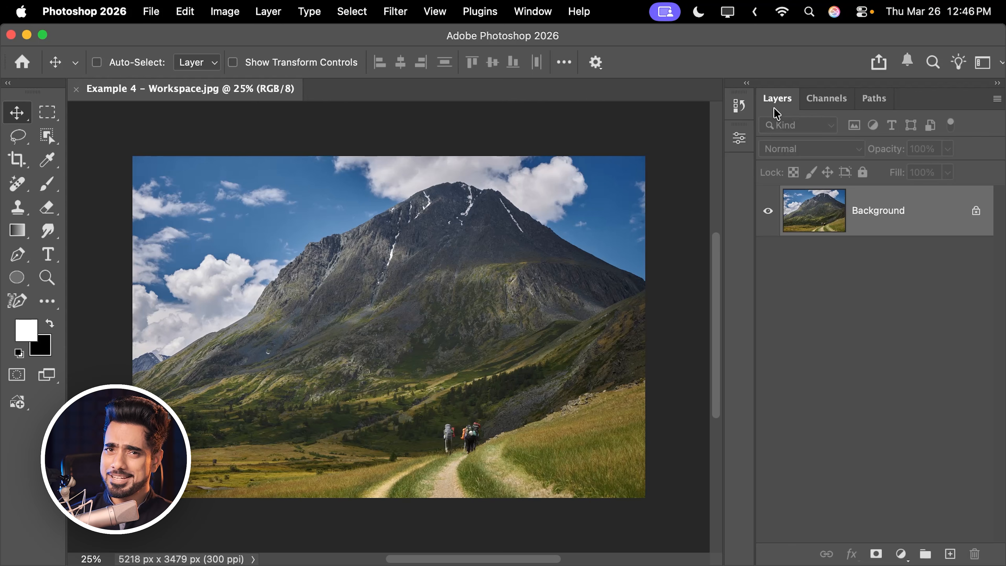
- Float the Layers and Channels panels over the image and reset the PiXimperfect workspace
{"action": "left_click_drag", "start_coordinate": [777, 98], "coordinate": [575, 174]}
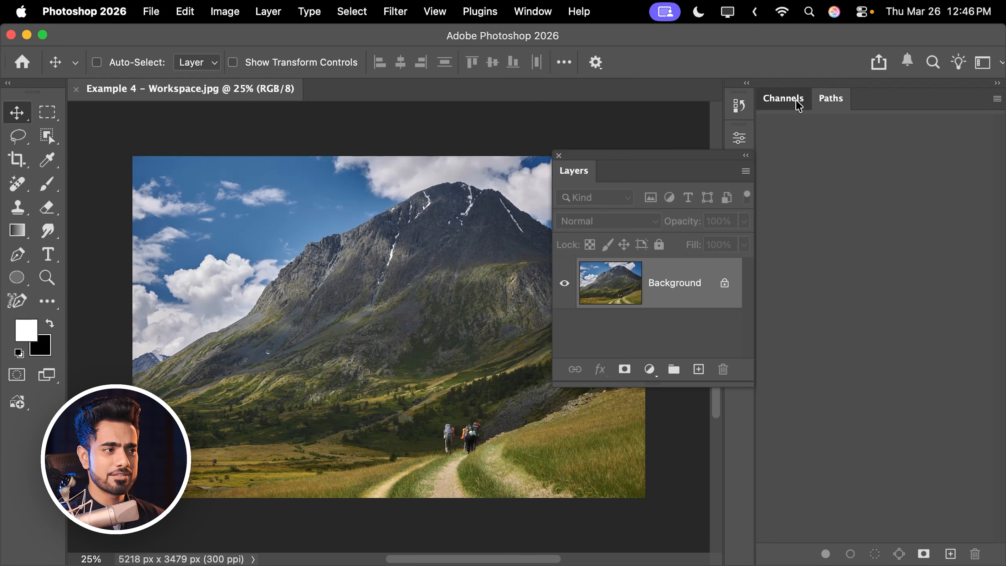
{"action": "left_click_drag", "start_coordinate": [797, 102], "coordinate": [715, 257]}
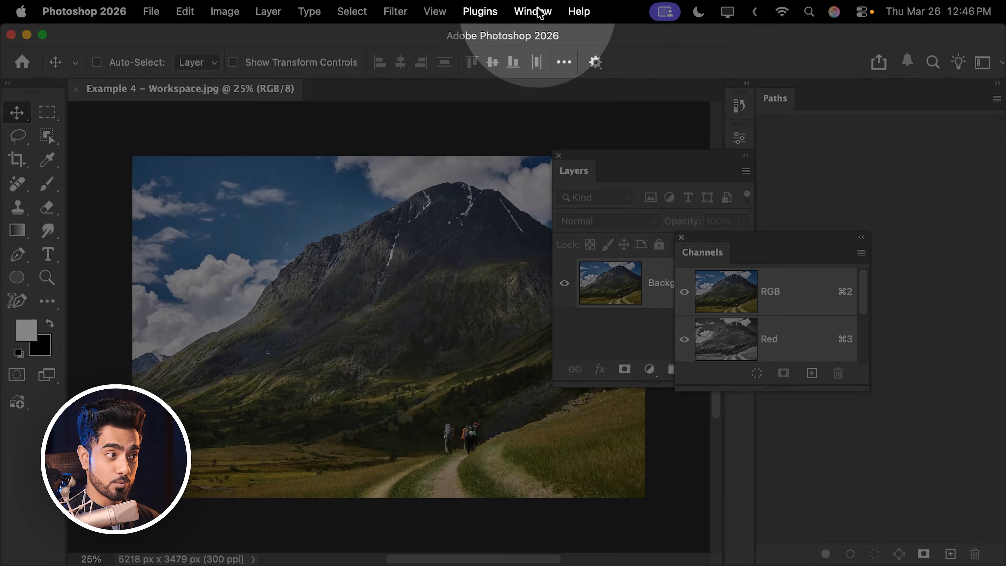
{"action": "left_click", "coordinate": [537, 12]}
{"action": "mouse_move", "coordinate": [554, 49]}
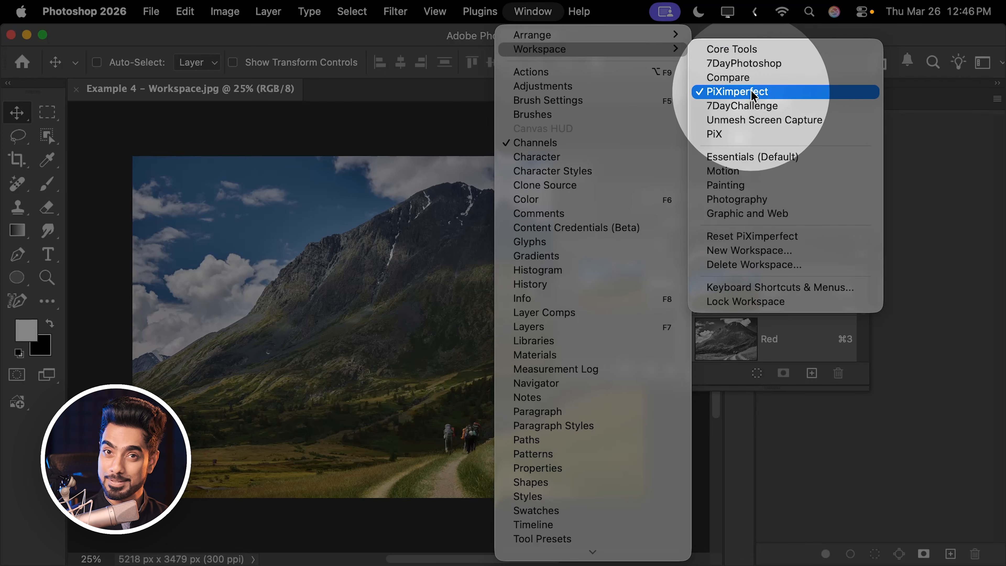
{"action": "left_click", "coordinate": [750, 237]}
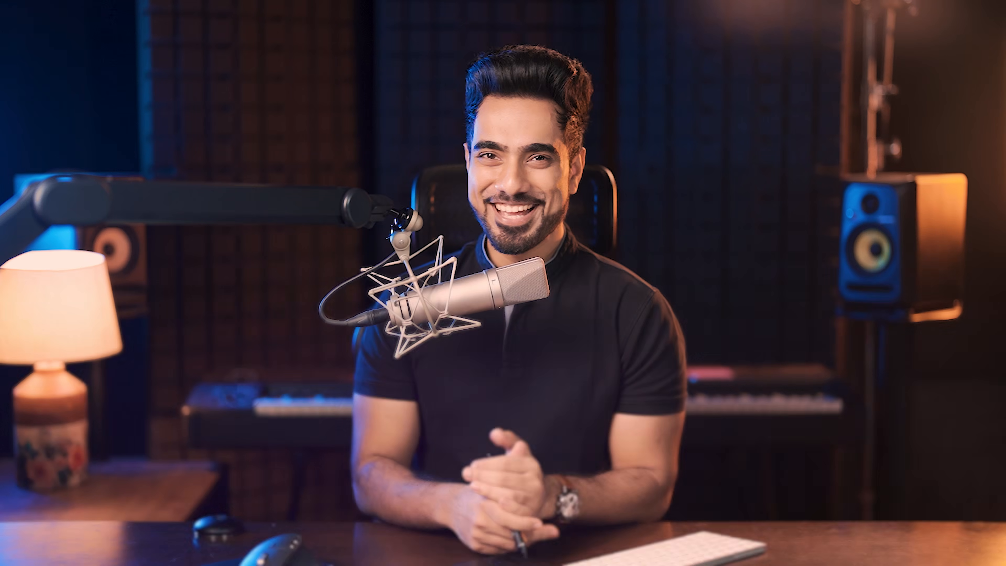
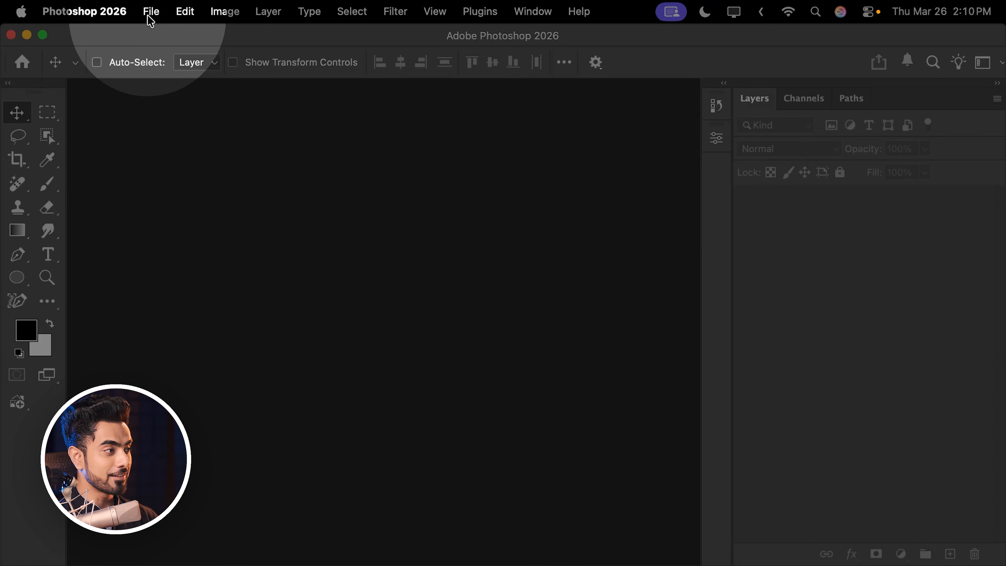
- Open the image Example 6 - Subject.jpg from the Photoshop for Beginners folder
{"action": "left_click", "coordinate": [151, 11]}
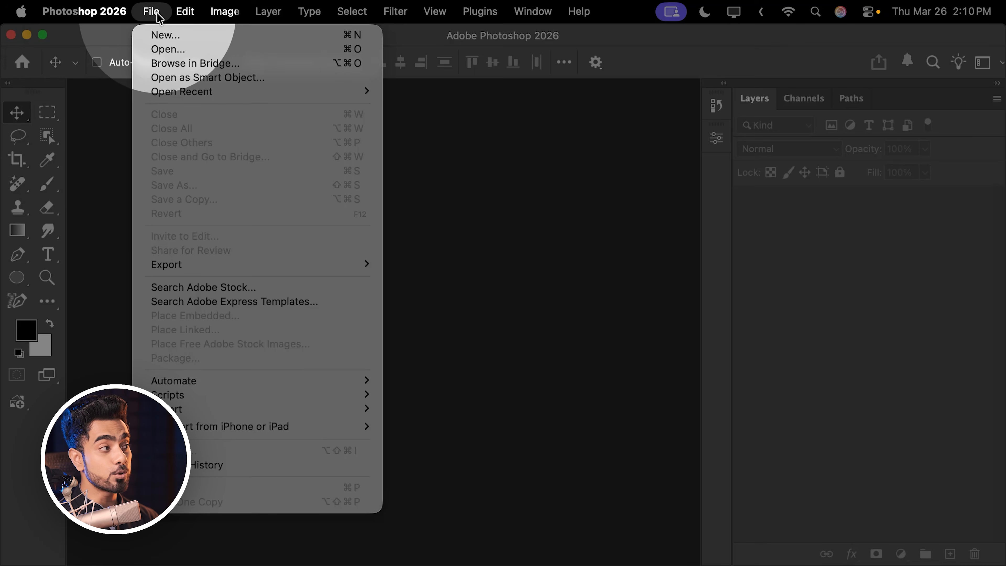
{"action": "mouse_move", "coordinate": [131, 23]}
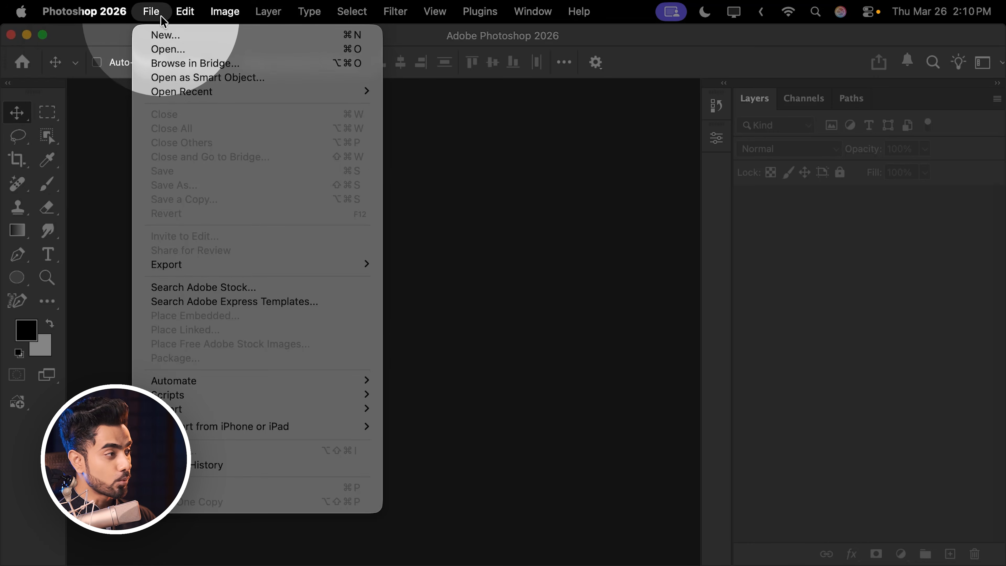
{"action": "left_click", "coordinate": [180, 50]}
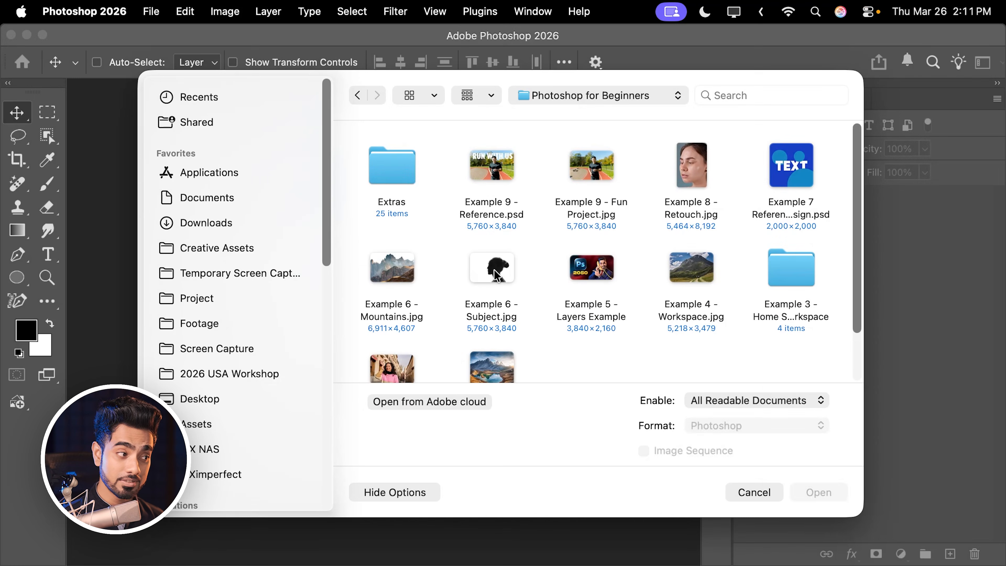
{"action": "left_click", "coordinate": [498, 273]}
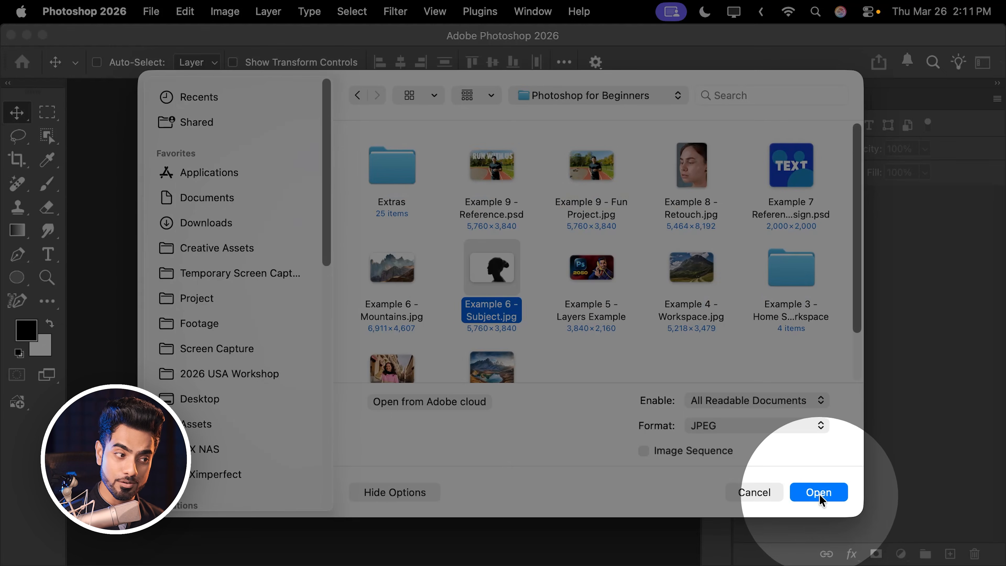
{"action": "left_click", "coordinate": [822, 493]}
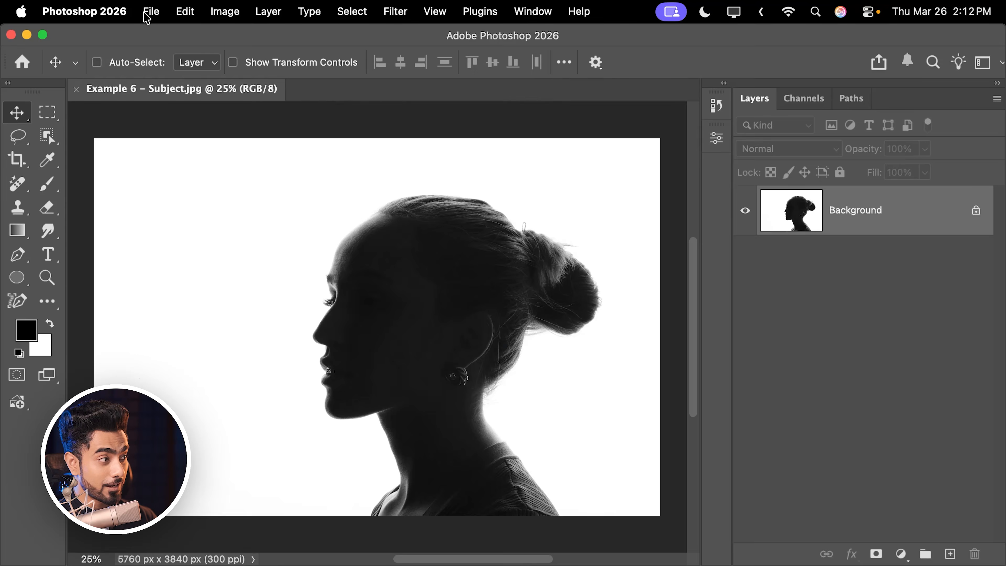
{"action": "left_click", "coordinate": [150, 11]}
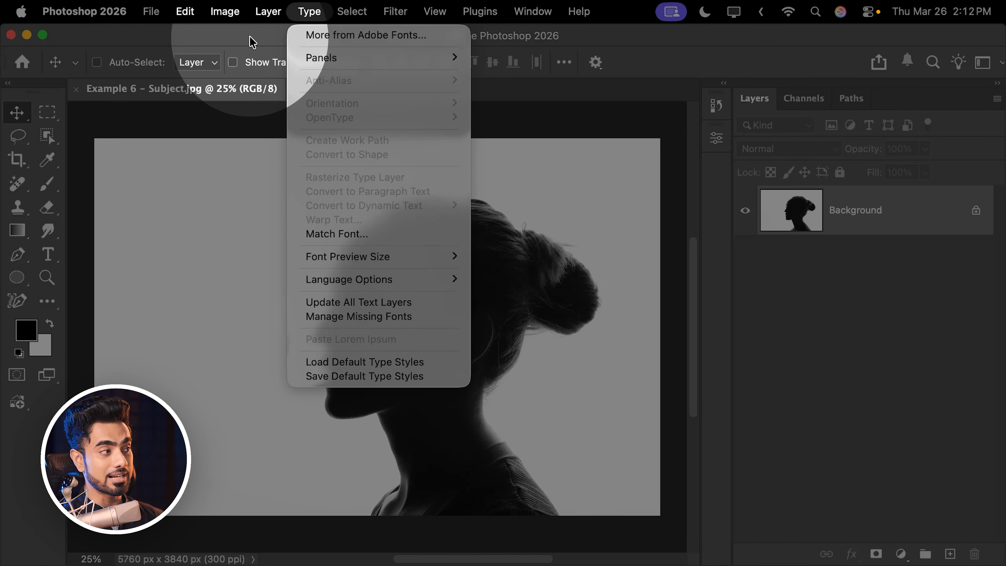
{"action": "left_click", "coordinate": [234, 42]}
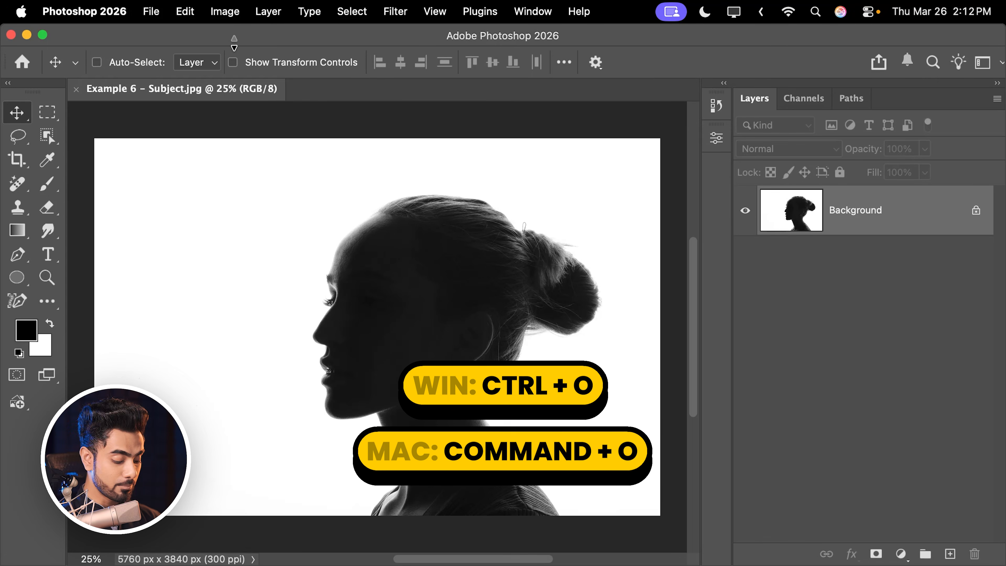
{"action": "key", "text": "super"}
{"action": "key", "text": "super+o"}
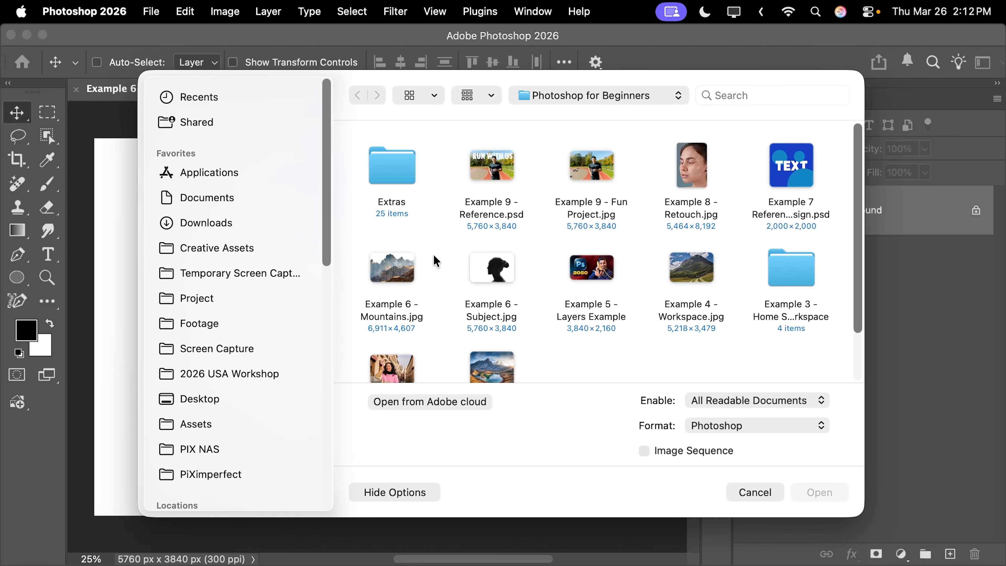
{"action": "left_click", "coordinate": [390, 266]}
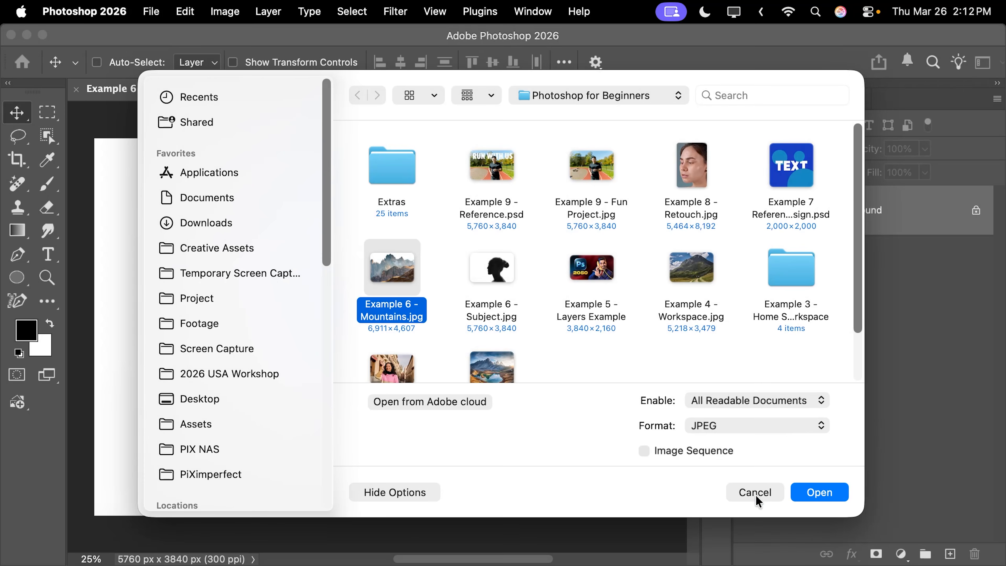
{"action": "left_click", "coordinate": [758, 492]}
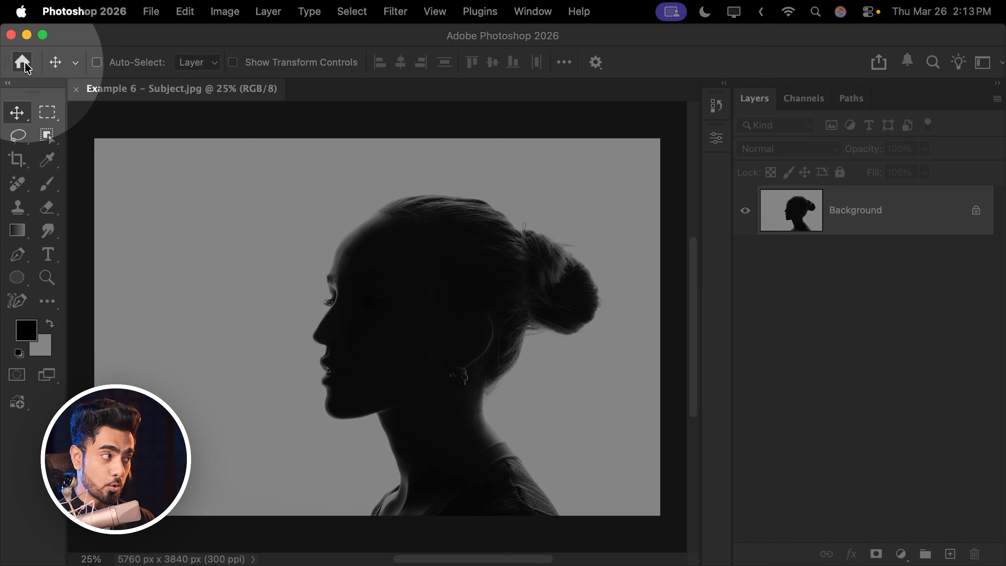
- Go to the Home screen and open image C from the recent files
{"action": "left_click", "coordinate": [23, 63]}
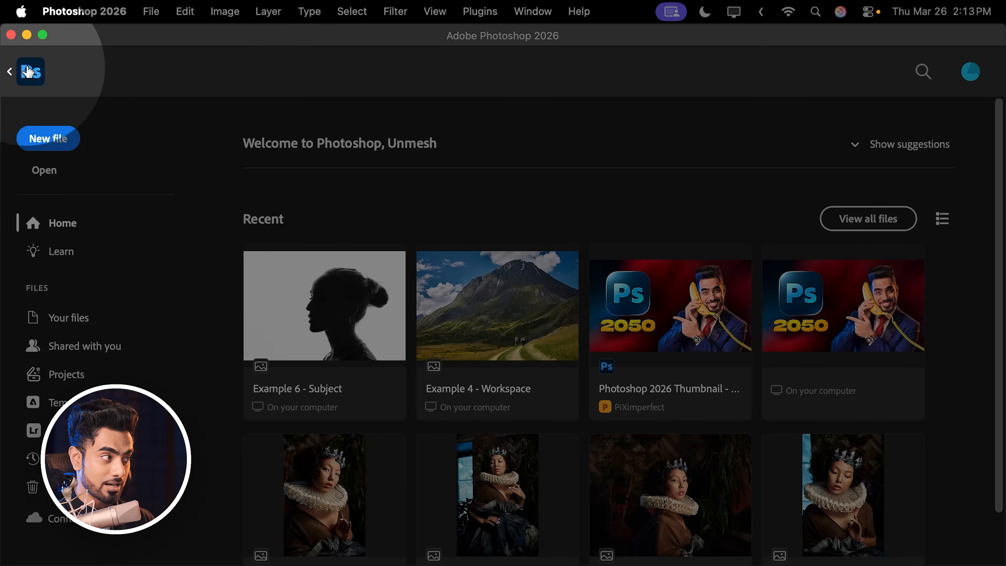
{"action": "left_click", "coordinate": [22, 66]}
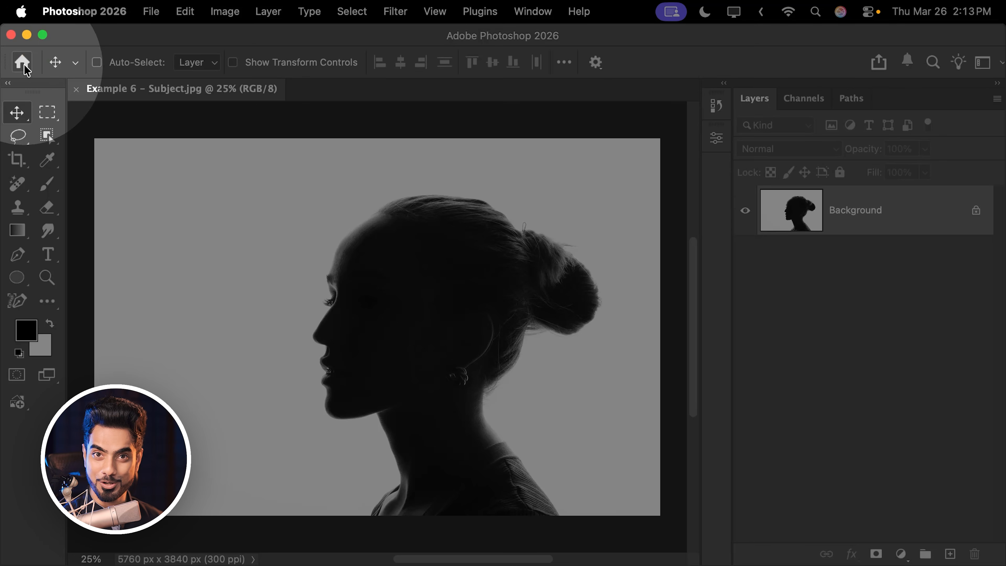
{"action": "left_click", "coordinate": [22, 63]}
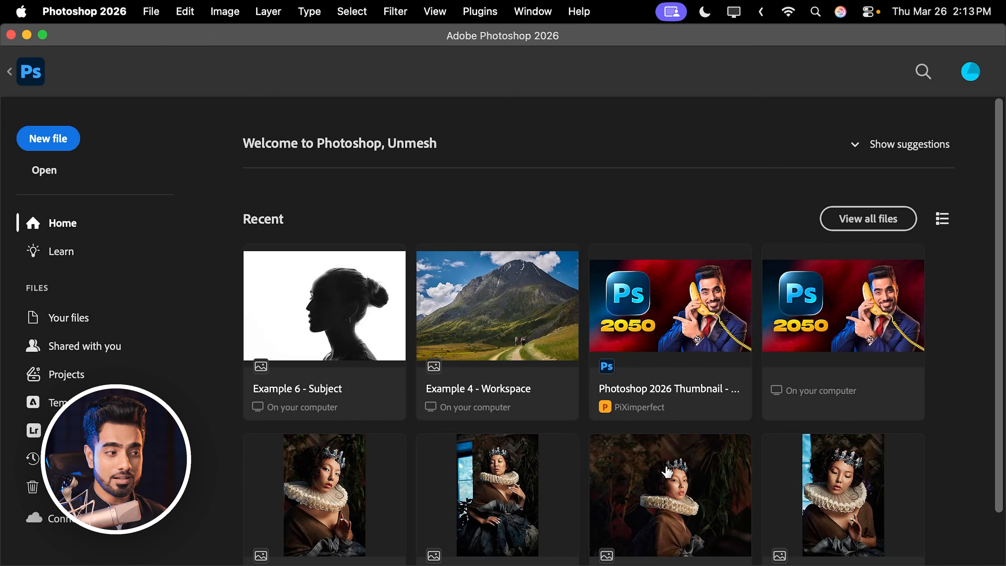
{"action": "left_click_drag", "start_coordinate": [997, 342], "coordinate": [989, 391]}
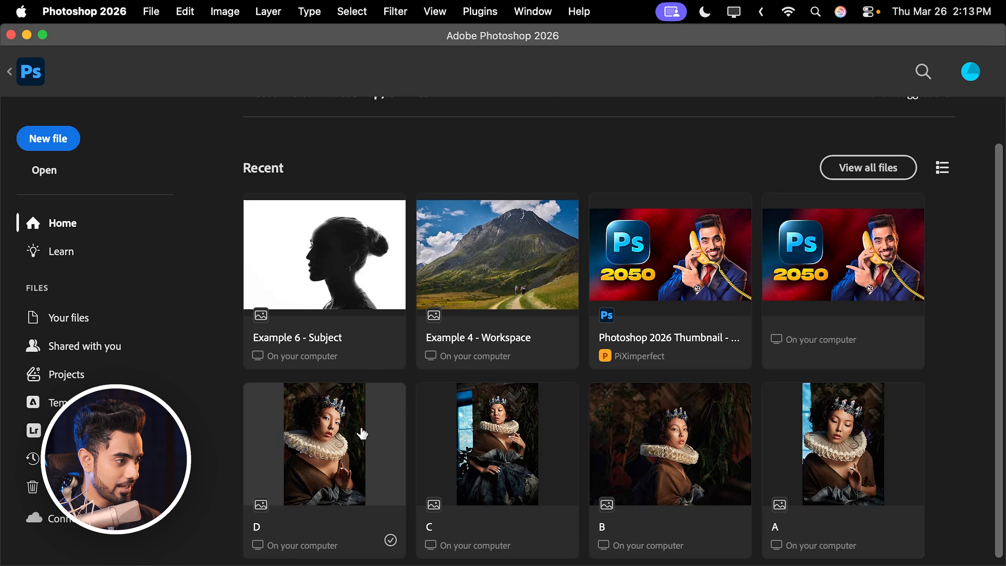
{"action": "left_click", "coordinate": [463, 407]}
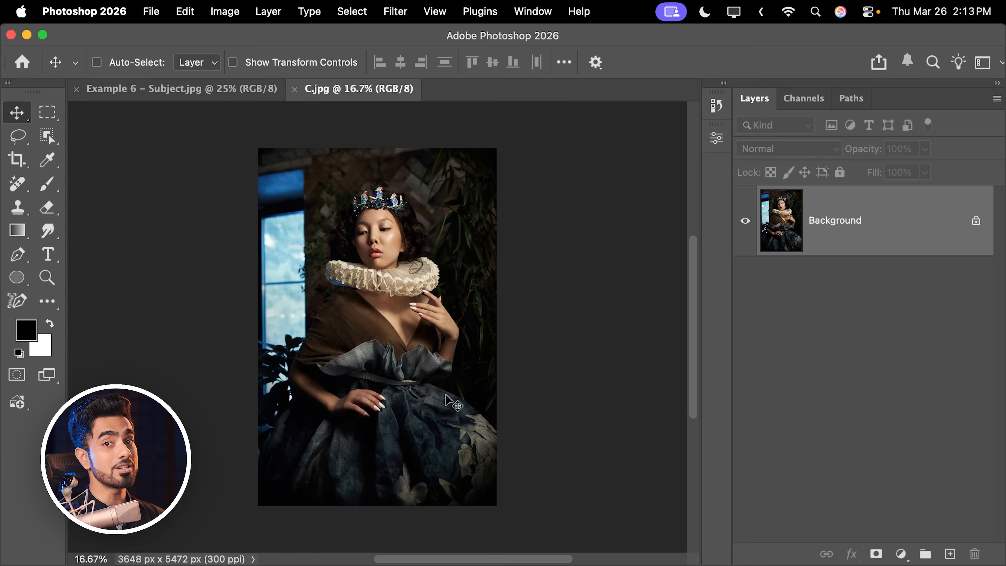
- Return to the Home screen and open Example 4 - Workspace.jpg from the Photoshop for Beginners folder
{"action": "left_click", "coordinate": [25, 68]}
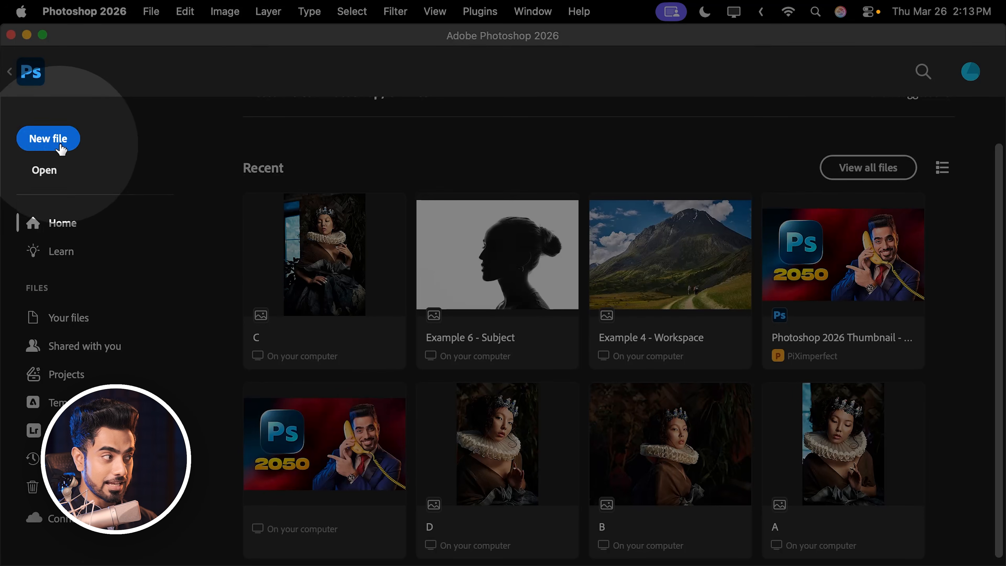
{"action": "left_click", "coordinate": [50, 174]}
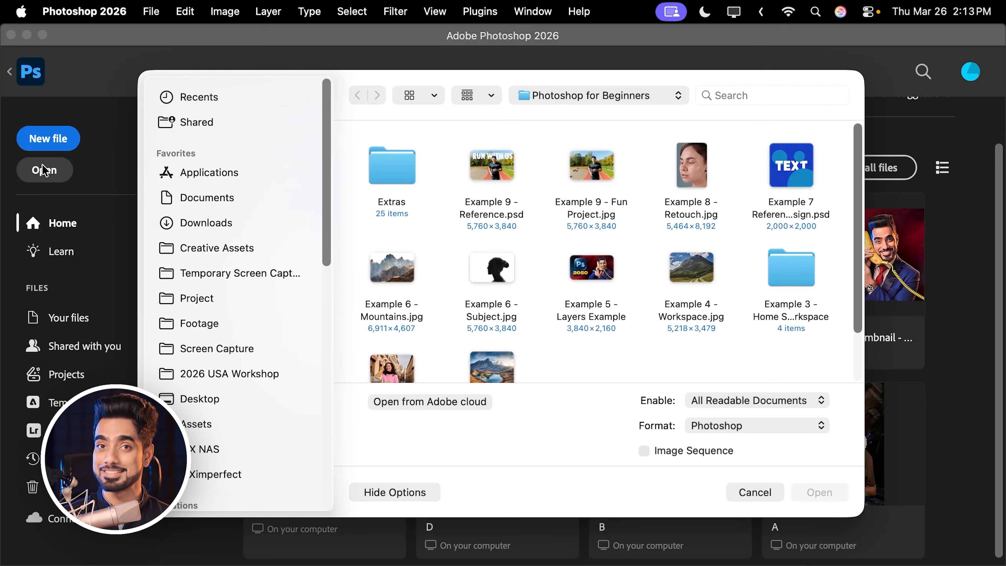
{"action": "left_click", "coordinate": [691, 274]}
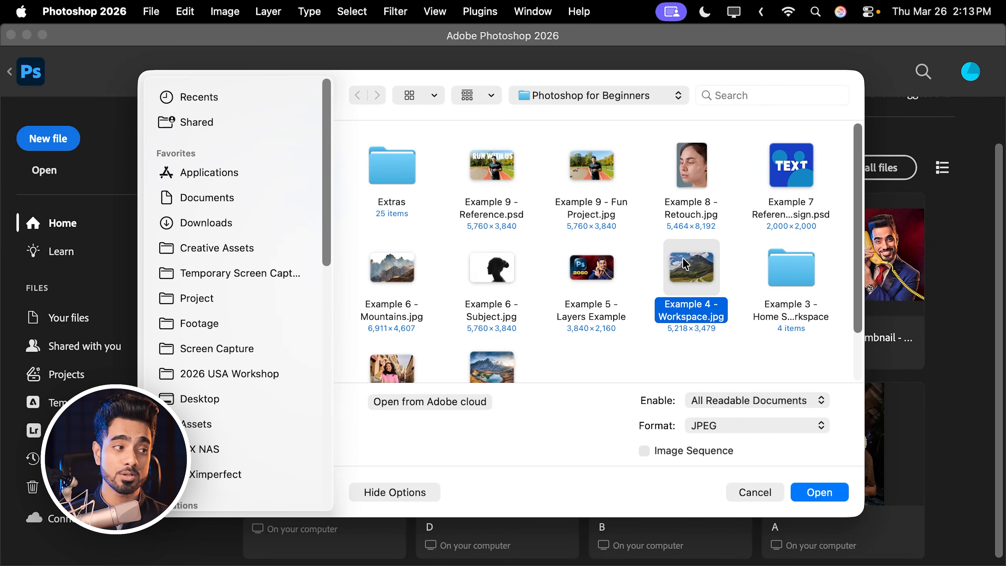
{"action": "left_click", "coordinate": [829, 495]}
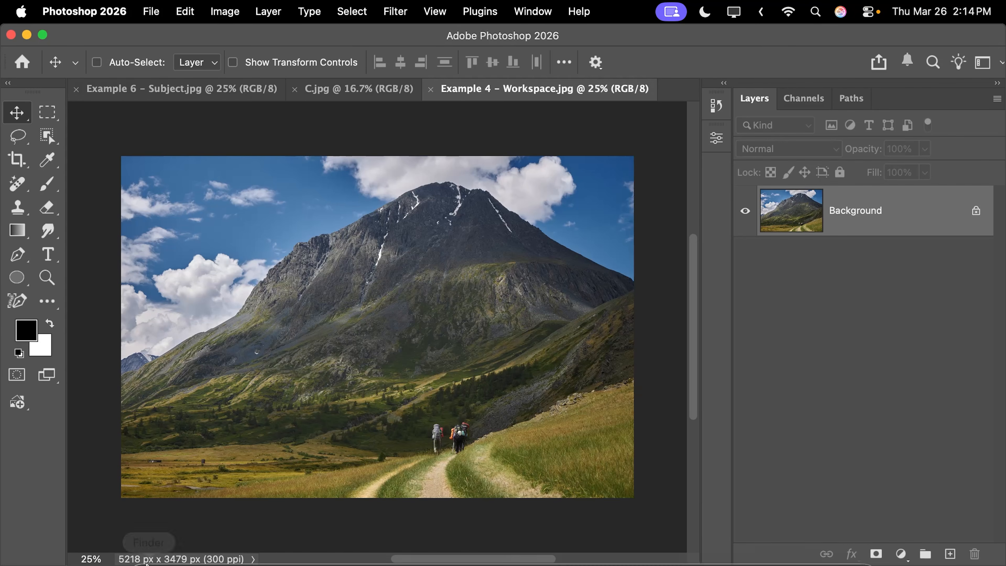
- Place Example 6 - Mountains.jpg from Finder into the Example 4 - Workspace document as a new layer and commit the placement
{"action": "left_click", "coordinate": [149, 543]}
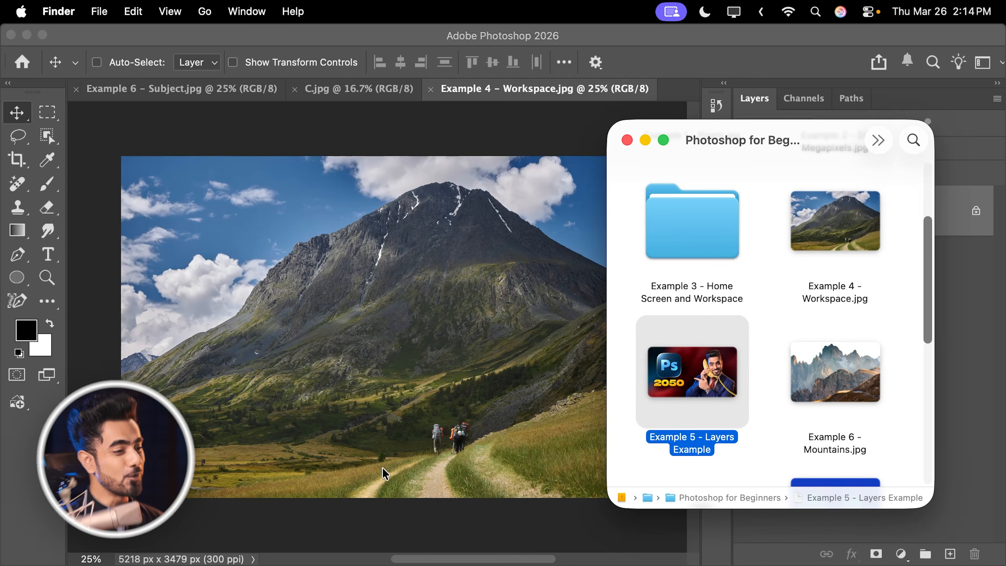
{"action": "scroll", "coordinate": [918, 315], "scroll_direction": "down", "scroll_amount": 5}
{"action": "scroll", "coordinate": [918, 315], "scroll_direction": "up", "scroll_amount": 2}
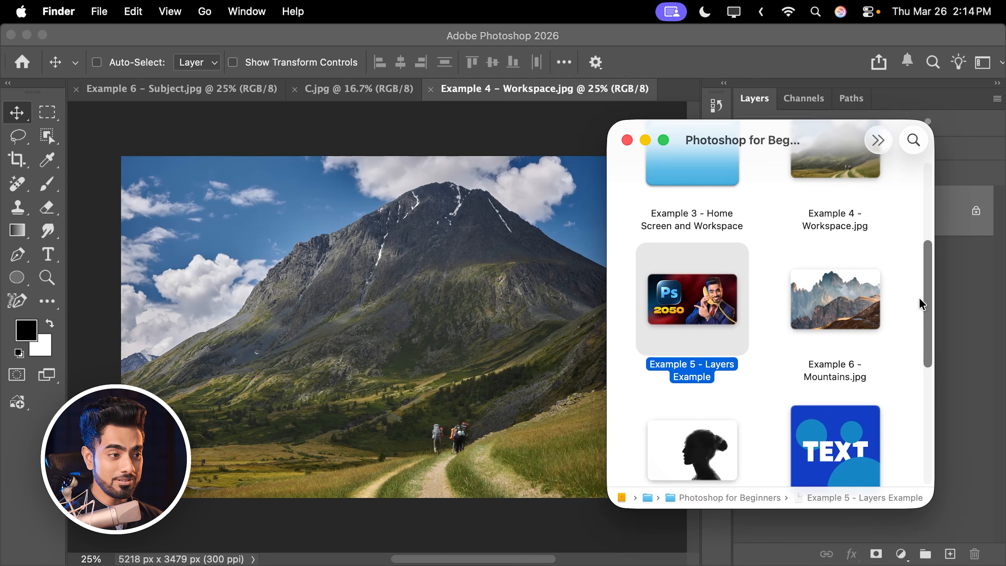
{"action": "left_click", "coordinate": [841, 288]}
{"action": "left_click_drag", "start_coordinate": [841, 288], "coordinate": [416, 329]}
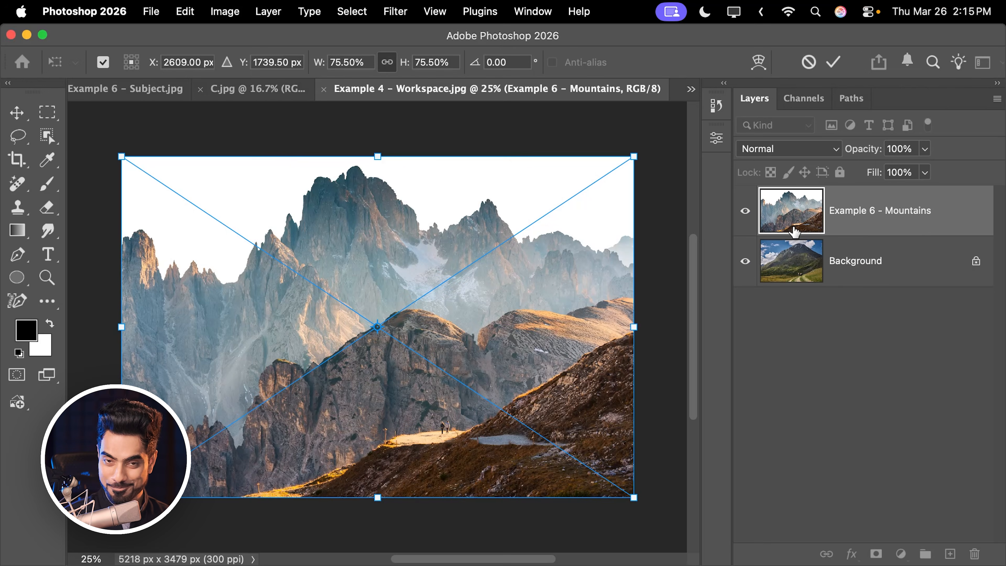
{"action": "key", "text": "Return"}
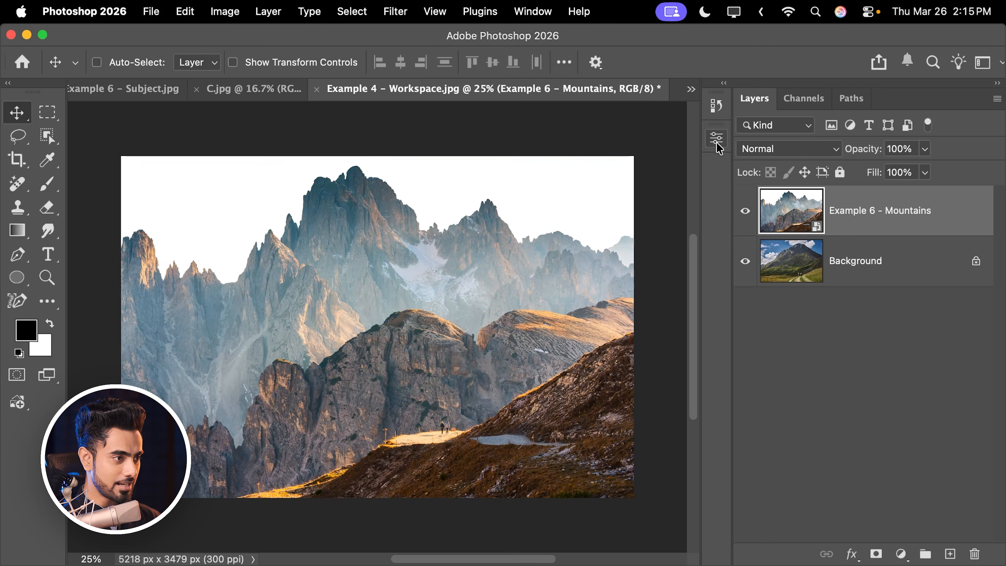
- Toggle the visibility of the Example 6 - Mountains layer off and on, and delete that layer
{"action": "left_click", "coordinate": [745, 222]}
{"action": "left_click", "coordinate": [744, 223]}
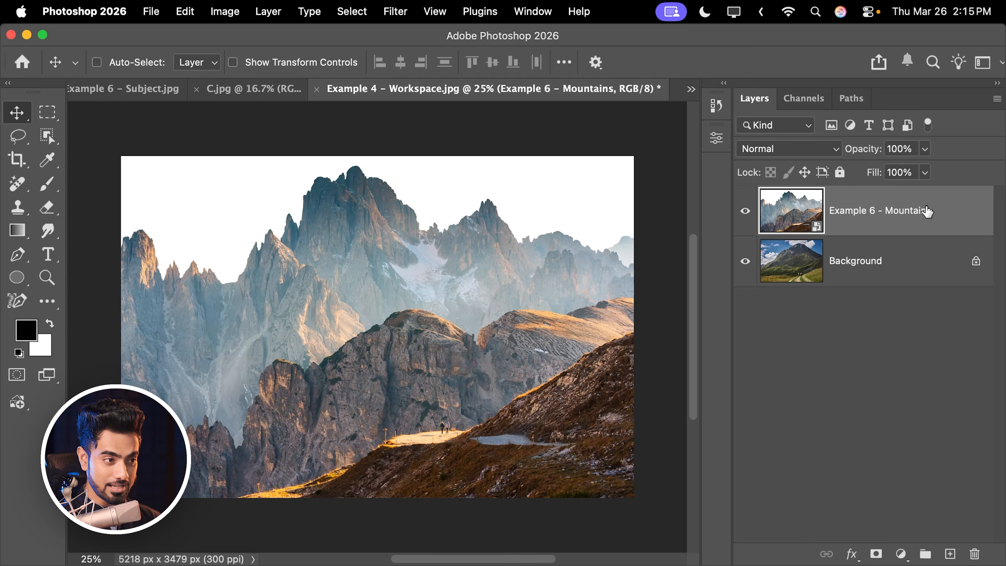
{"action": "left_click_drag", "start_coordinate": [950, 215], "coordinate": [974, 551]}
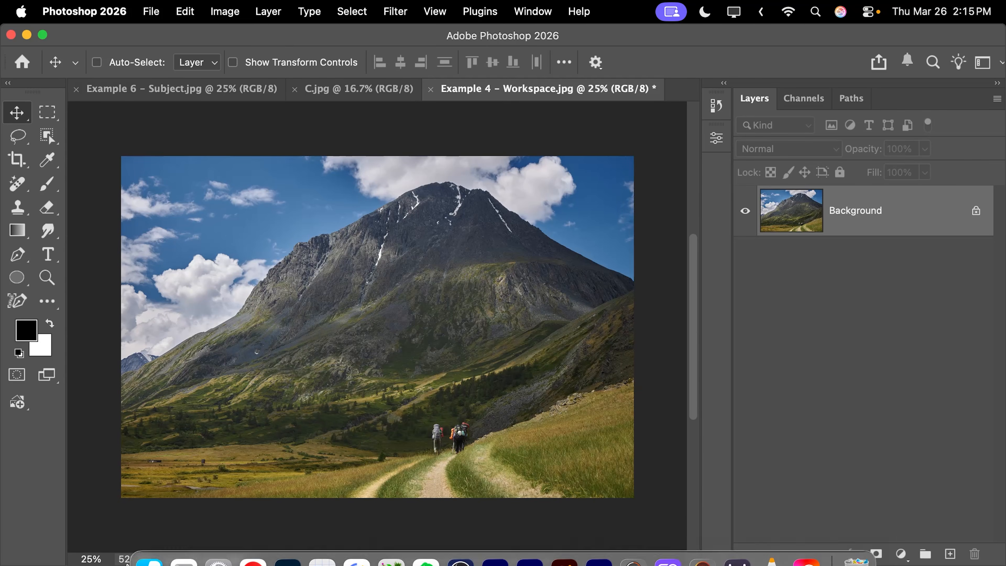
- Open Example 6 - Mountains.jpg from Finder as its own separate document beside the other open images
{"action": "left_click", "coordinate": [156, 554]}
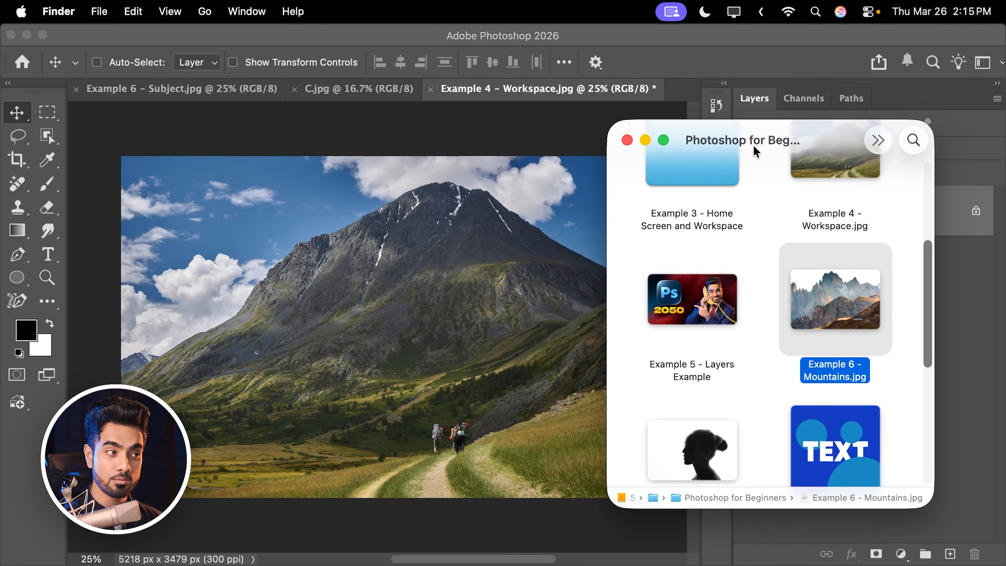
{"action": "left_click_drag", "start_coordinate": [763, 144], "coordinate": [712, 206]}
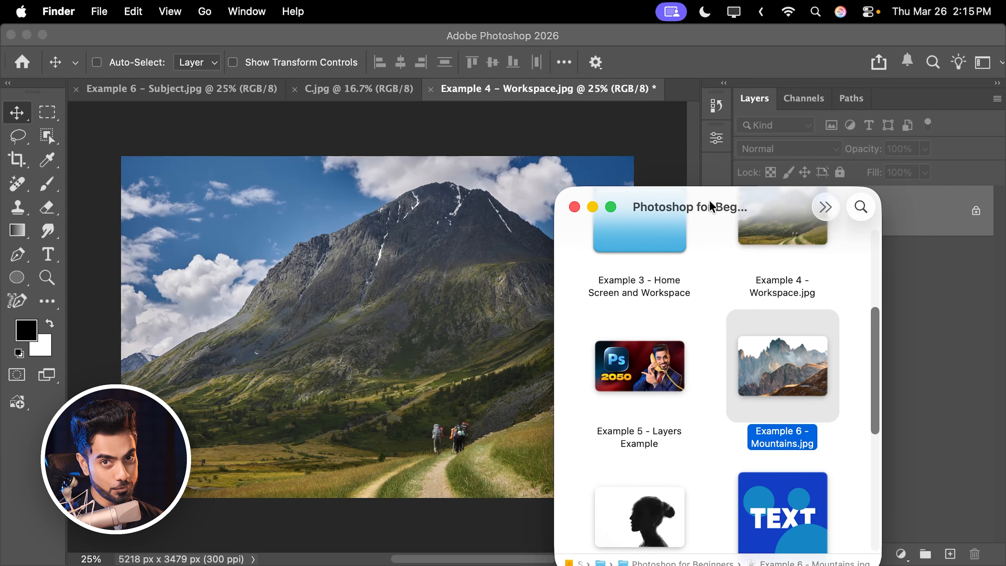
{"action": "left_click_drag", "start_coordinate": [800, 379], "coordinate": [685, 87]}
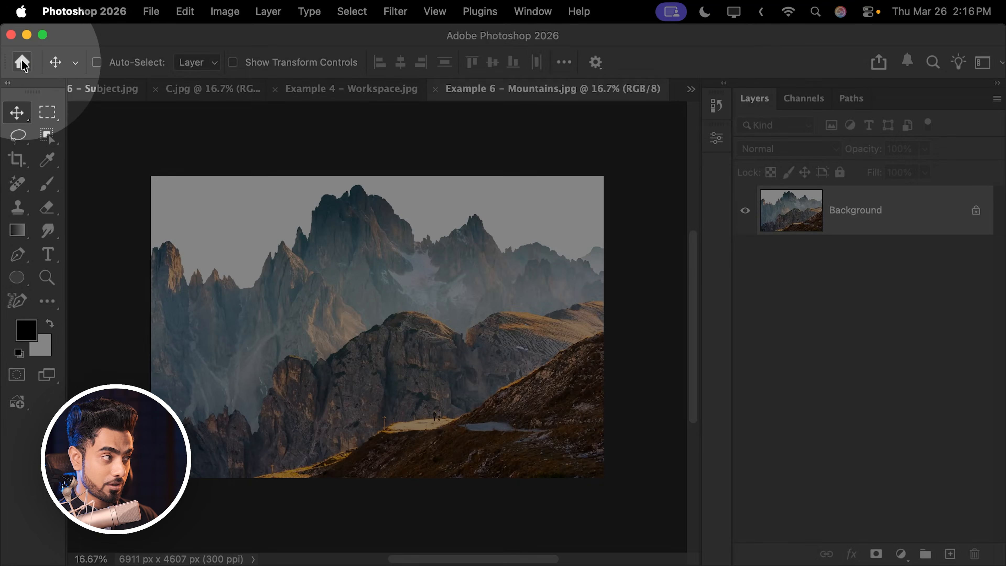
- Go to the Home screen and open Example 9 - Fun Project.jpg by bringing it in from Finder
{"action": "left_click", "coordinate": [23, 62]}
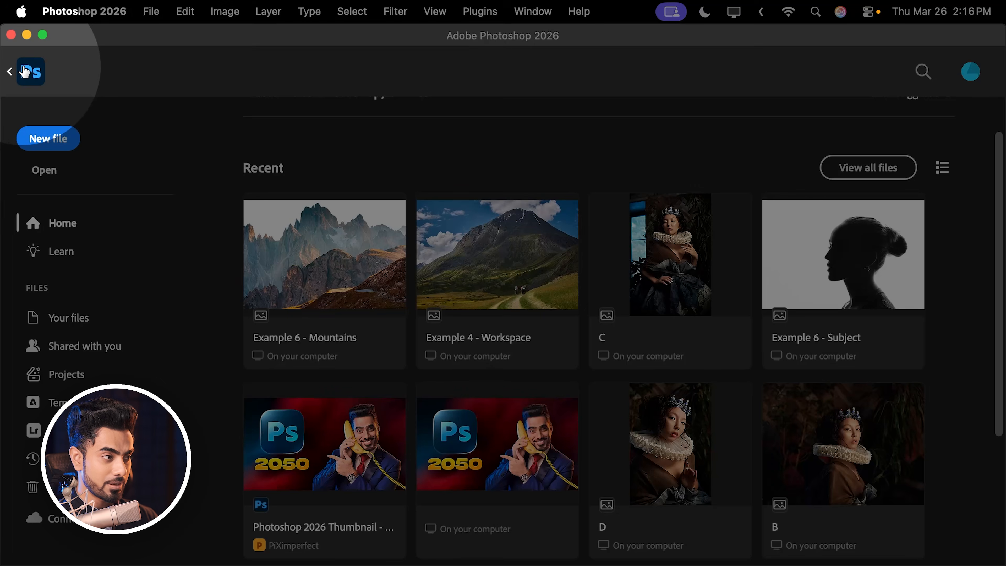
{"action": "mouse_move", "coordinate": [117, 565]}
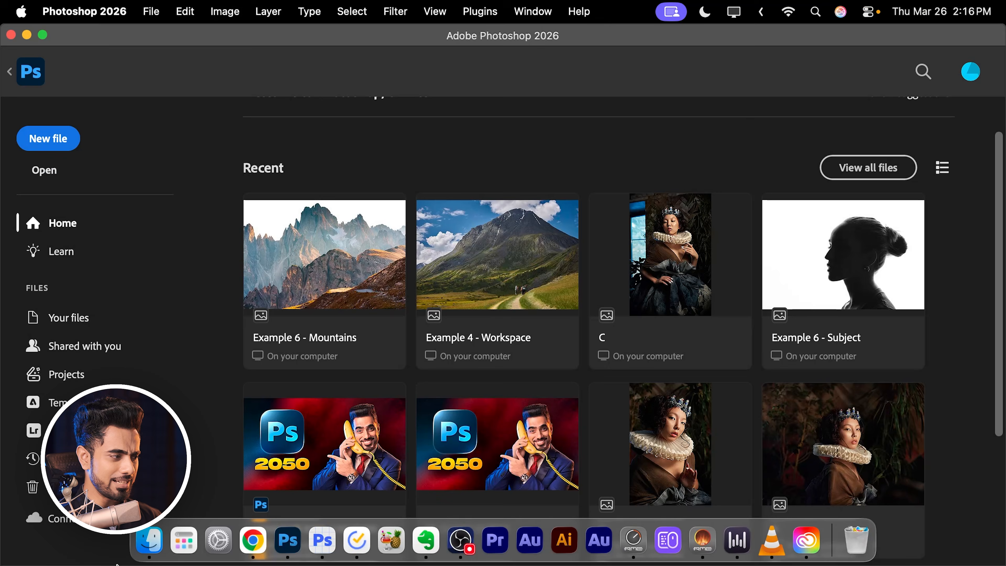
{"action": "left_click", "coordinate": [151, 549]}
{"action": "mouse_move", "coordinate": [791, 371]}
{"action": "left_mouse_down"}
{"action": "mouse_move", "coordinate": [397, 333]}
{"action": "mouse_move", "coordinate": [618, 386]}
{"action": "mouse_move", "coordinate": [808, 374]}
{"action": "left_mouse_up"}
{"action": "left_click_drag", "start_coordinate": [876, 379], "coordinate": [386, 303]}
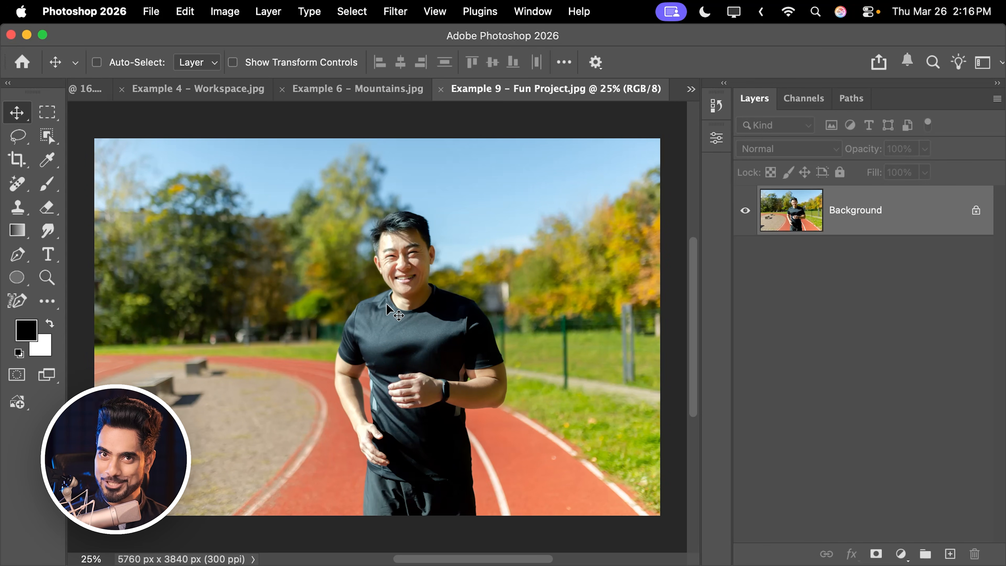
- Switch through the open documents Example 6 - Mountains.jpg, Example 4 - Workspace.jpg and C.jpg
{"action": "left_click", "coordinate": [357, 89]}
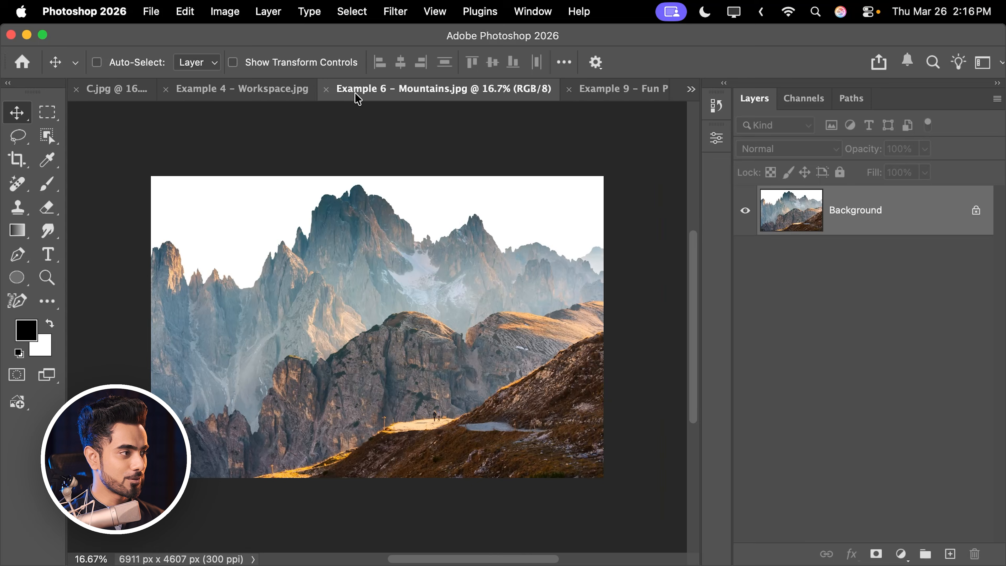
{"action": "left_click", "coordinate": [265, 92]}
{"action": "left_click", "coordinate": [125, 93]}
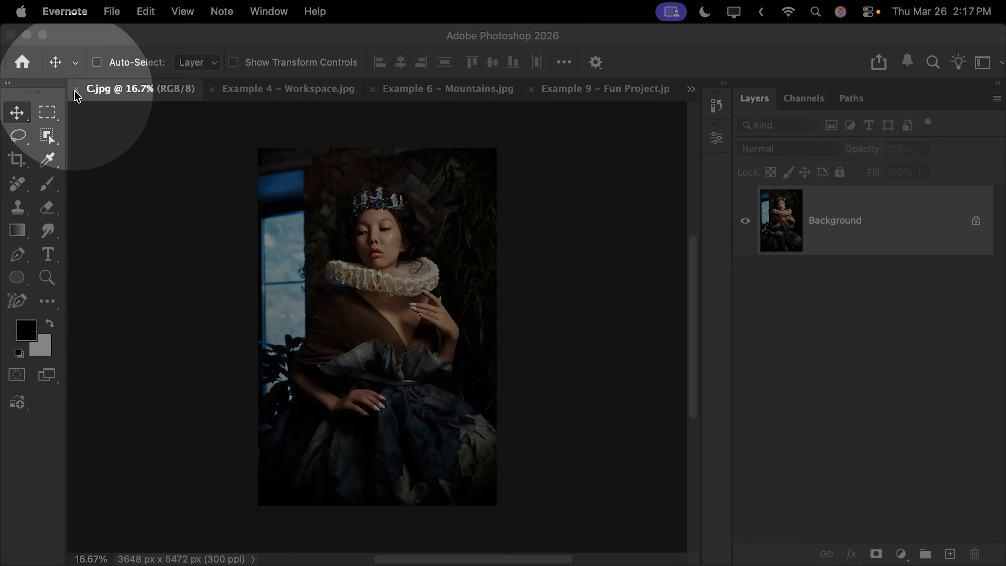
- Close C.jpg and Example 6 - Subject.jpg one by one, and close Example 4 - Workspace.jpg without saving its changes
{"action": "left_click", "coordinate": [76, 90]}
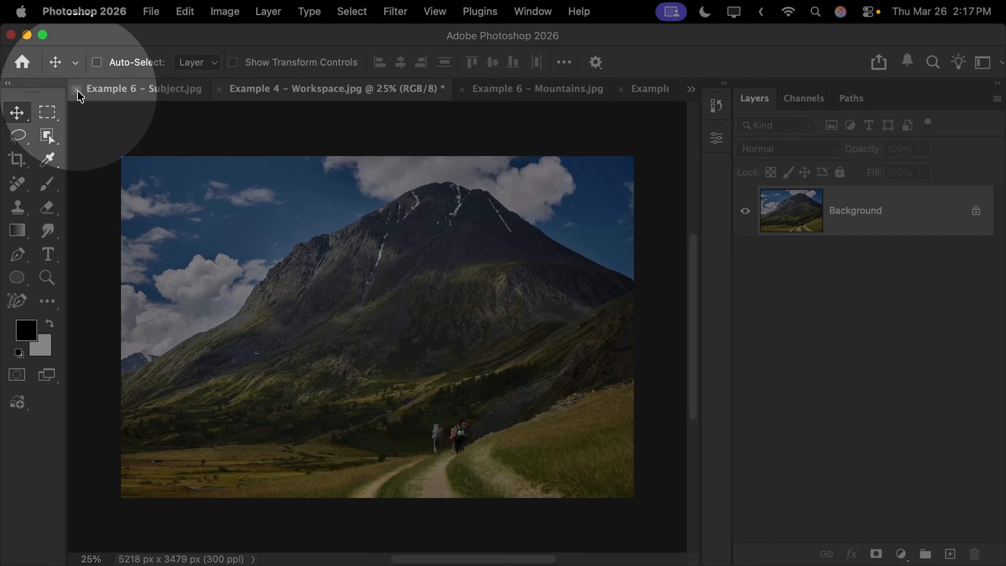
{"action": "left_click", "coordinate": [76, 90]}
{"action": "left_click", "coordinate": [76, 89]}
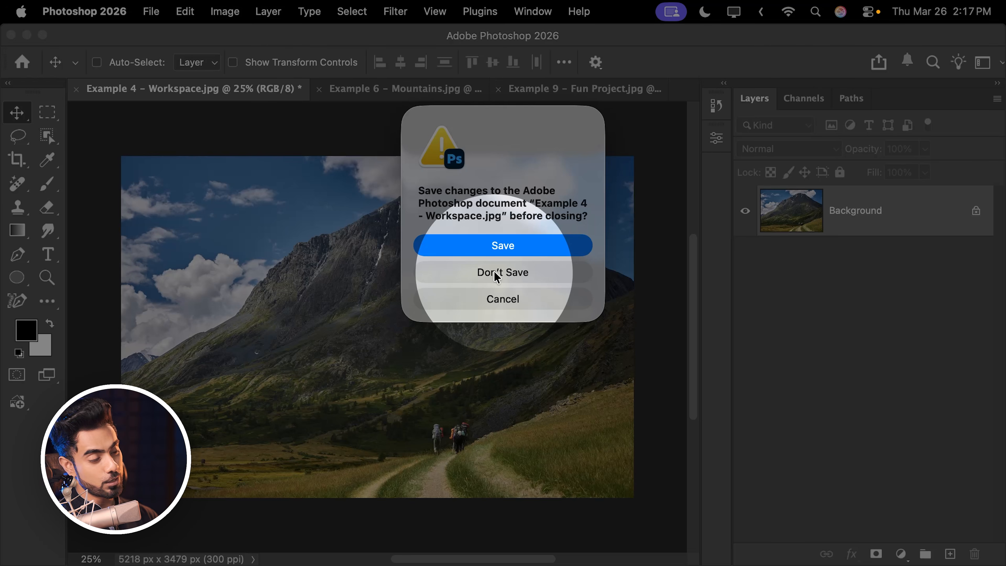
{"action": "left_click", "coordinate": [499, 274]}
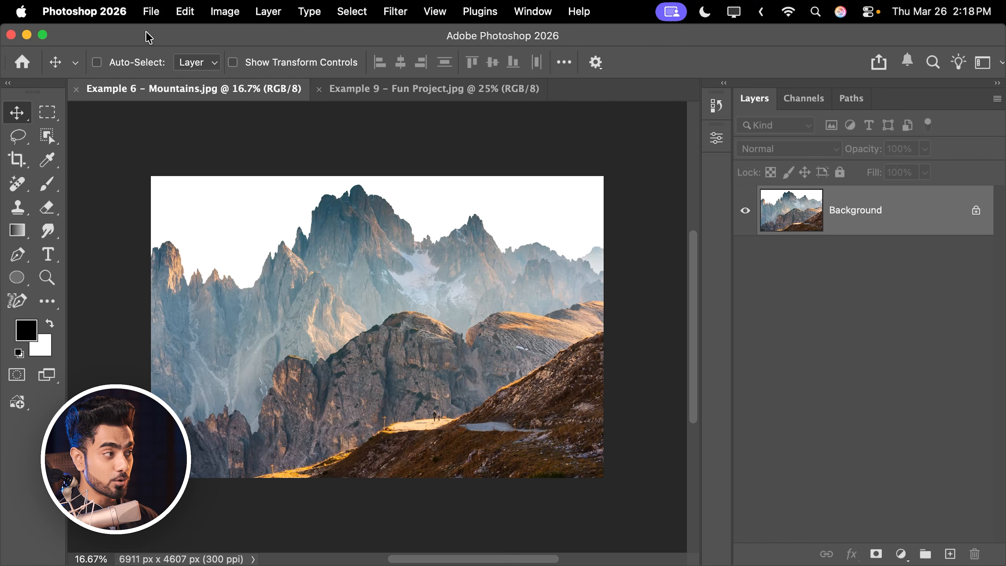
- Close all remaining open documents at once, and switch from the Home screen to the empty workspace
{"action": "left_click", "coordinate": [150, 12]}
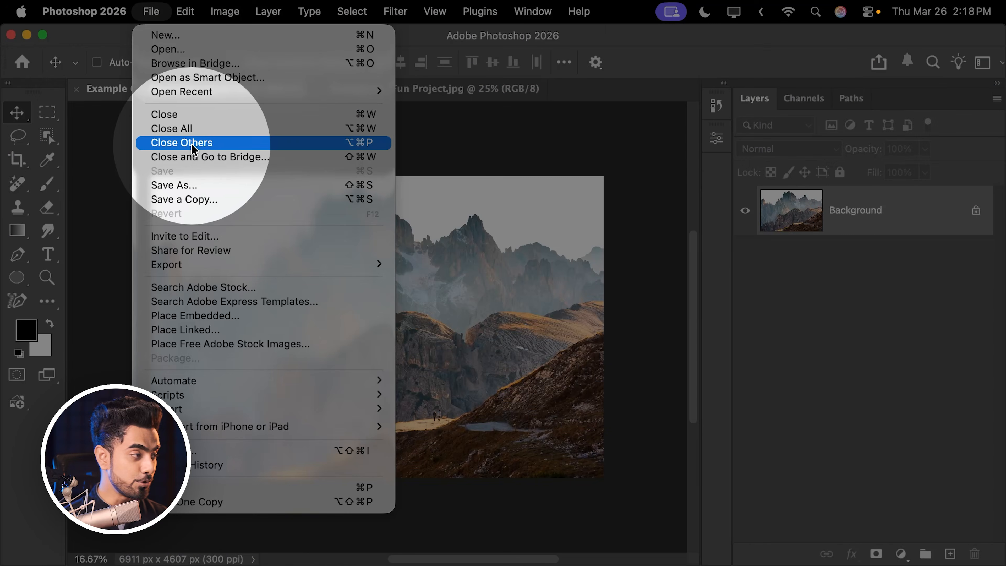
{"action": "left_click", "coordinate": [186, 129]}
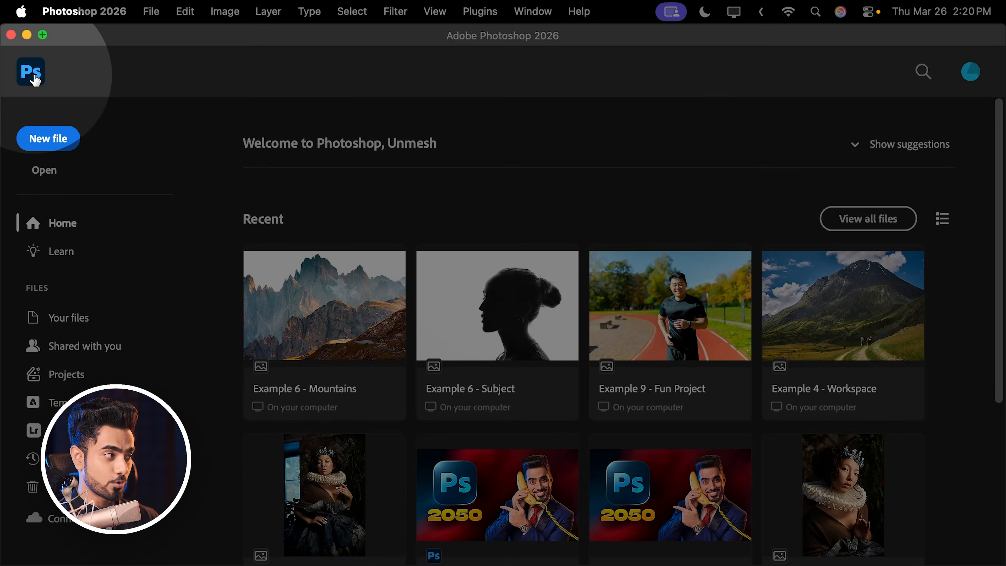
{"action": "left_click", "coordinate": [32, 72]}
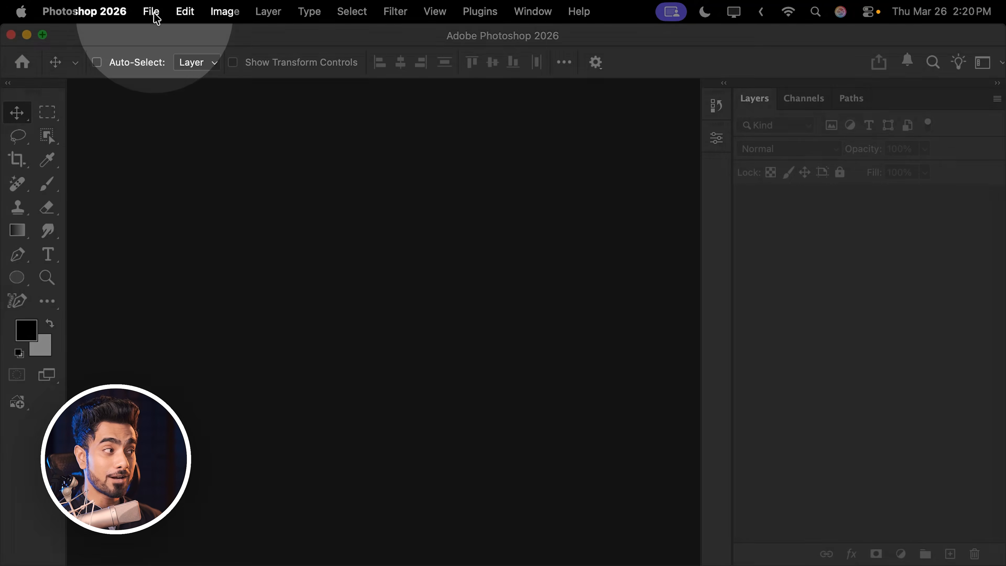
- Create a document named First Design from the 2000 pixel grid preset in Art & Illustration, after viewing the Print presets
{"action": "left_click", "coordinate": [154, 13]}
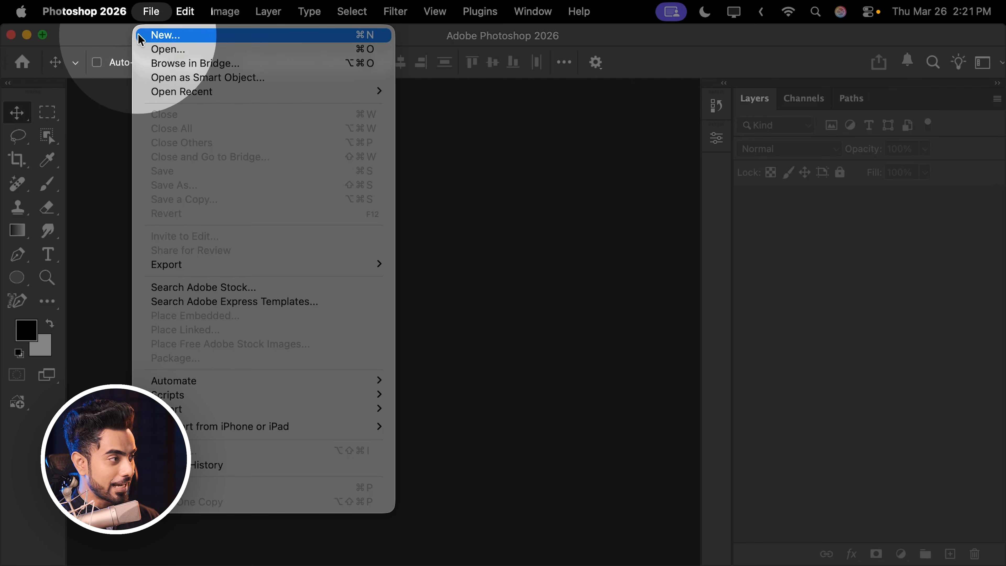
{"action": "left_click", "coordinate": [167, 35]}
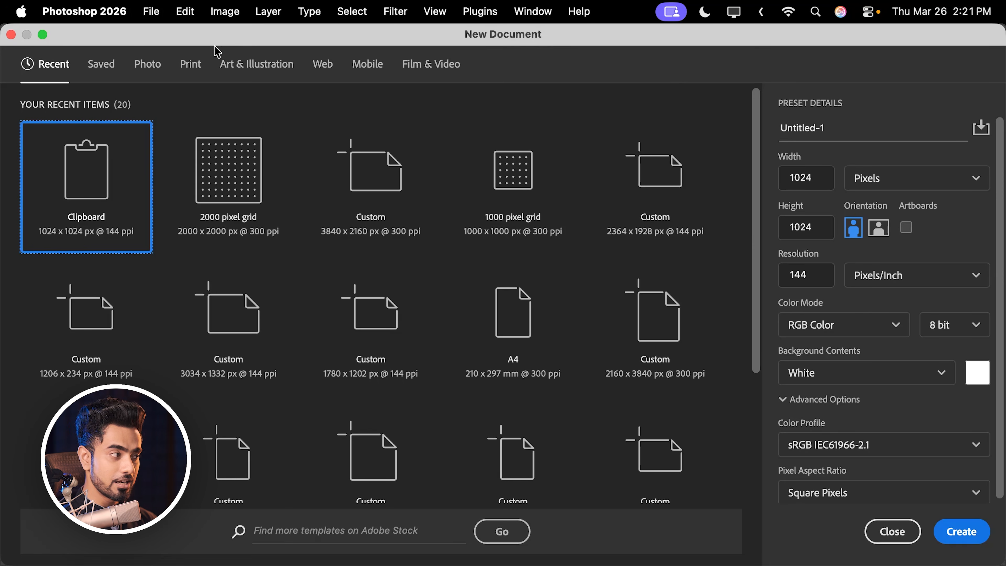
{"action": "left_click", "coordinate": [198, 74]}
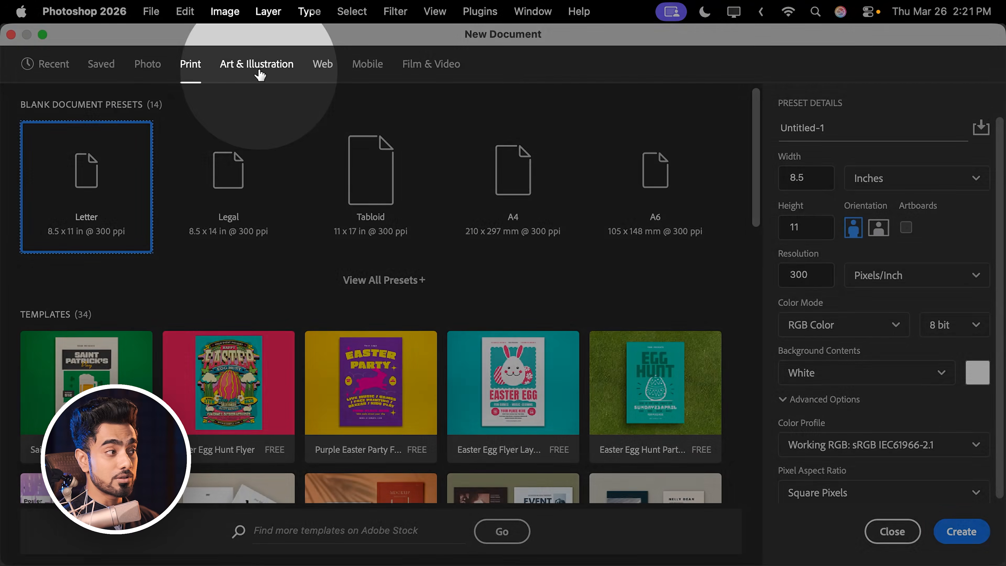
{"action": "left_click", "coordinate": [259, 73]}
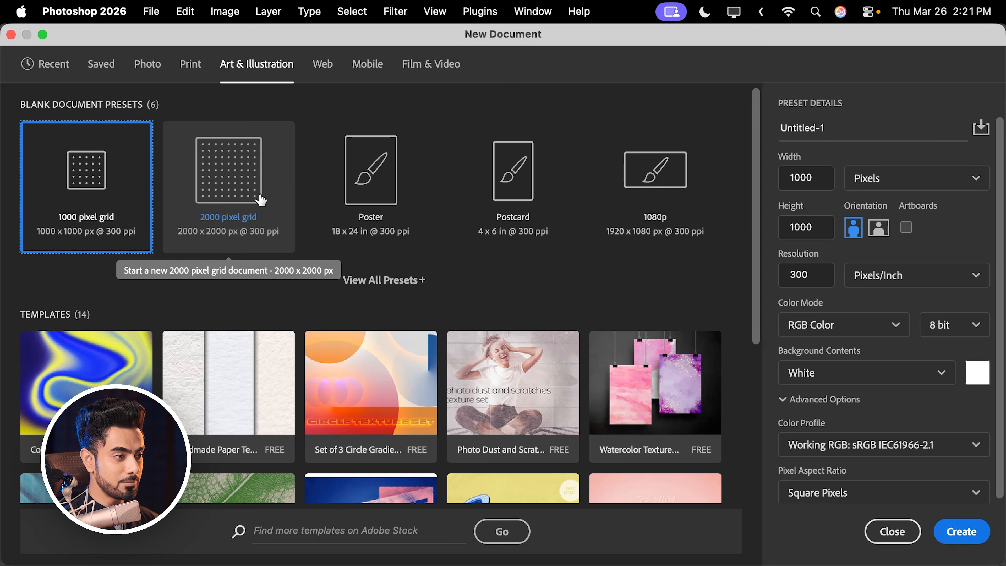
{"action": "left_click", "coordinate": [244, 182]}
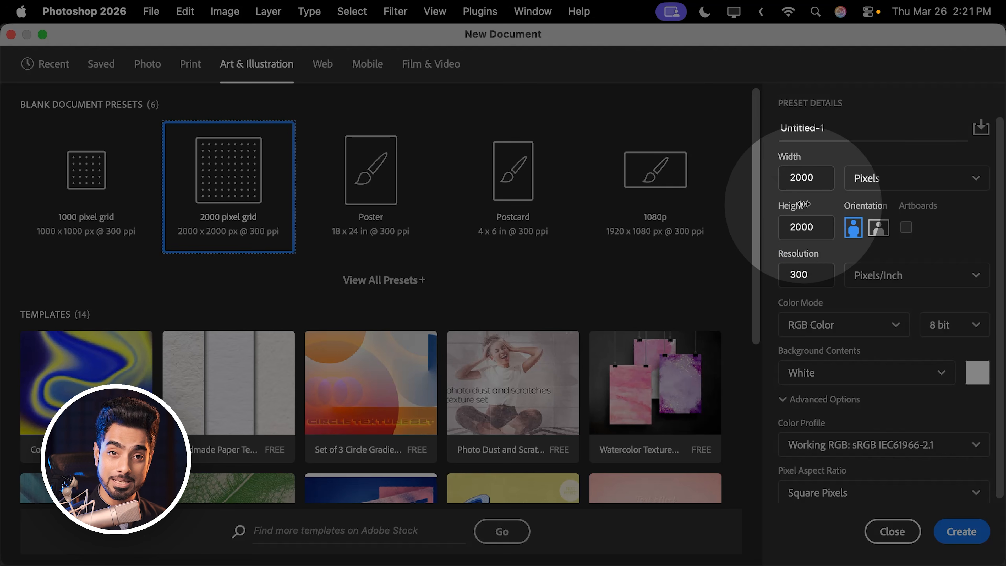
{"action": "left_click_drag", "start_coordinate": [999, 255], "coordinate": [999, 210]}
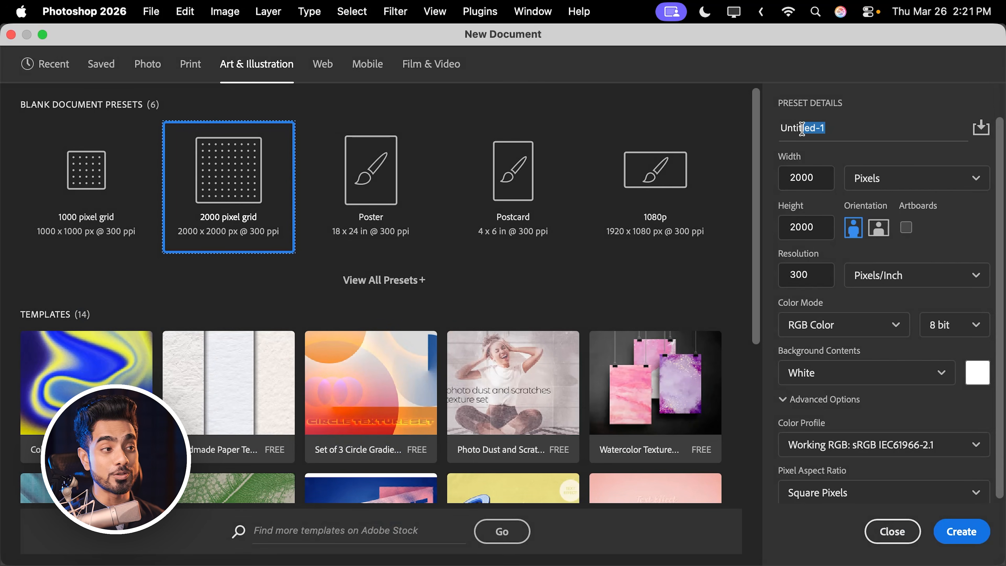
{"action": "left_click_drag", "start_coordinate": [802, 128], "coordinate": [777, 128]}
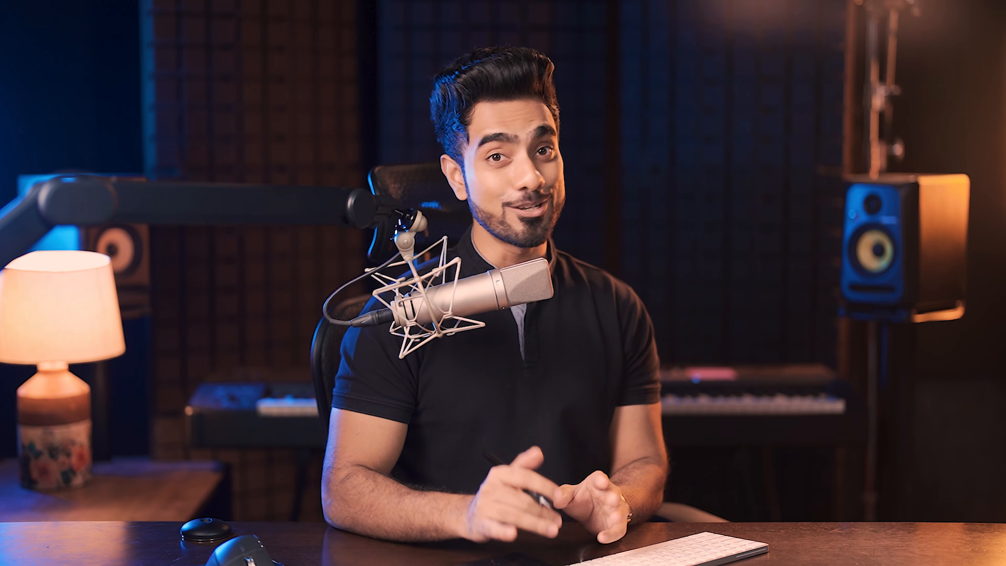
{"action": "type", "text": "First Design"}
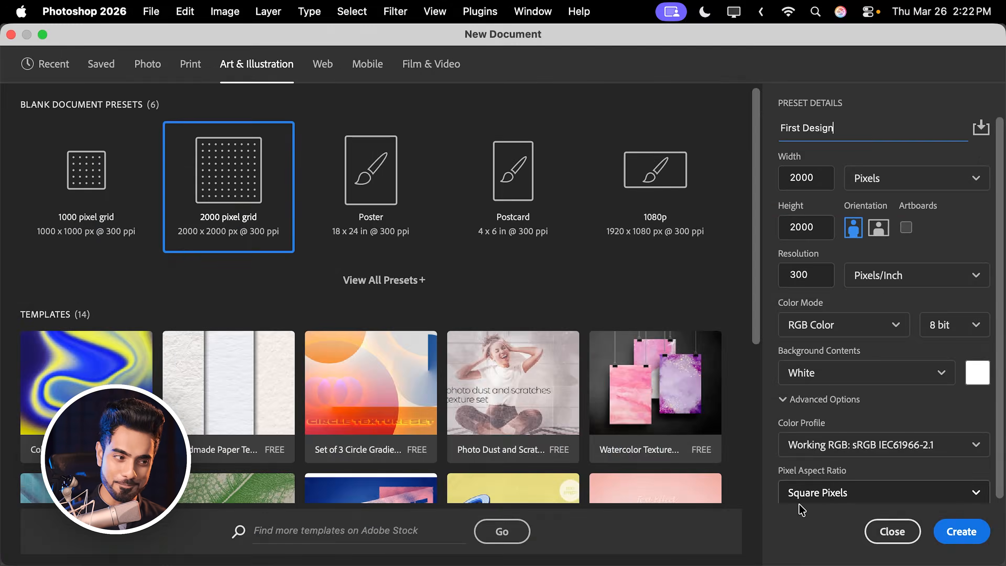
{"action": "left_click", "coordinate": [957, 532]}
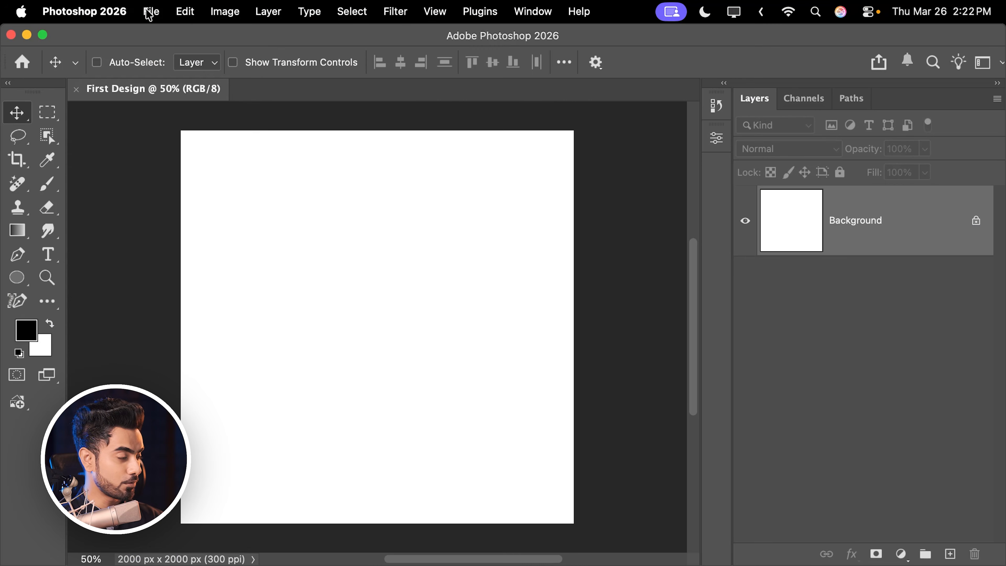
- Open the New Document window again and close it without creating a document
{"action": "left_click", "coordinate": [150, 11]}
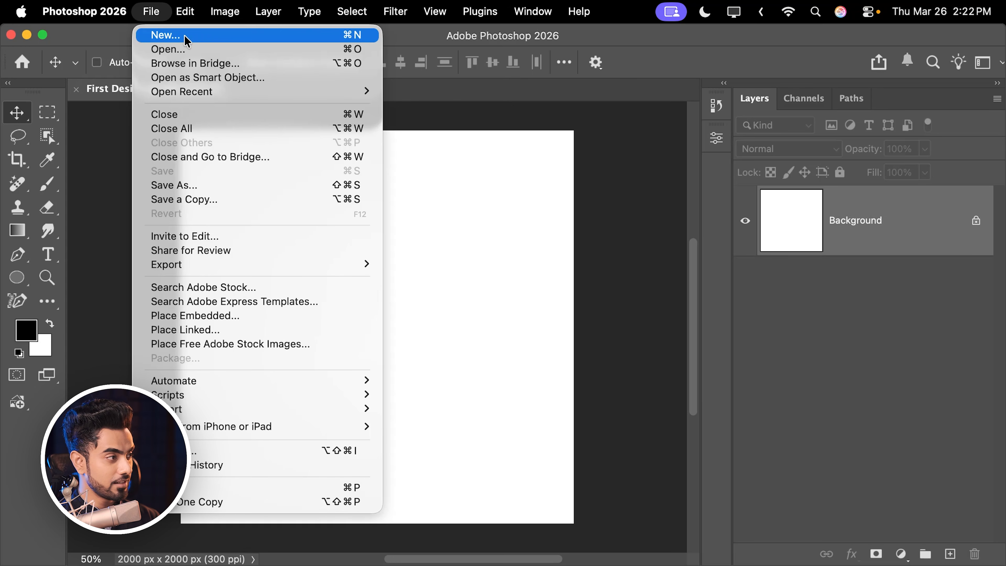
{"action": "left_click", "coordinate": [397, 35]}
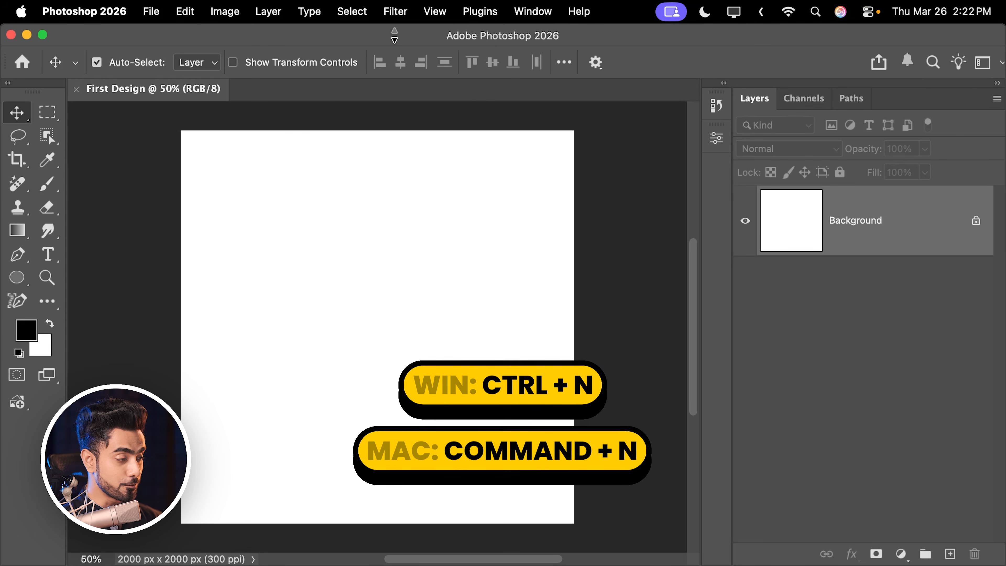
{"action": "key", "text": "super+n"}
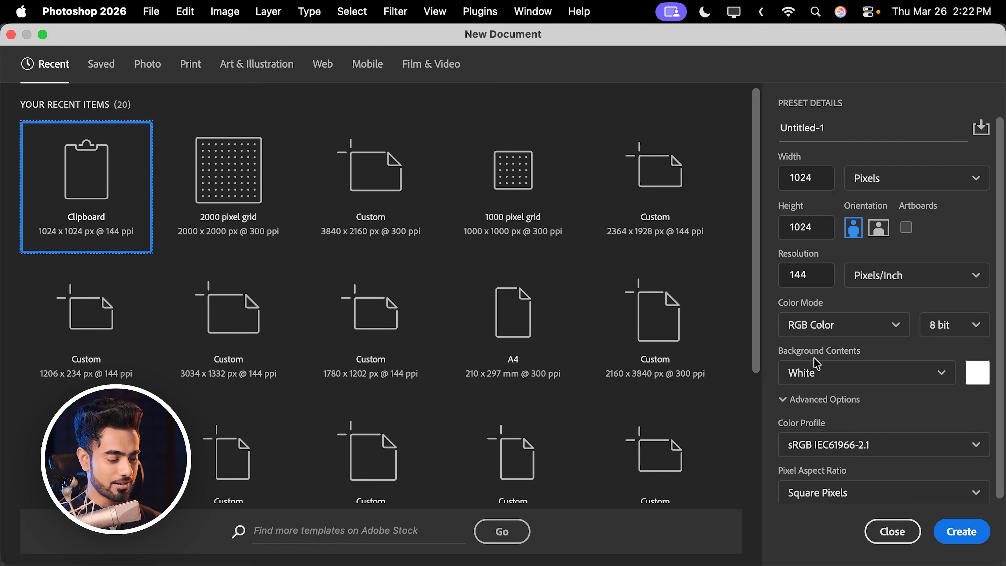
{"action": "left_click", "coordinate": [892, 531]}
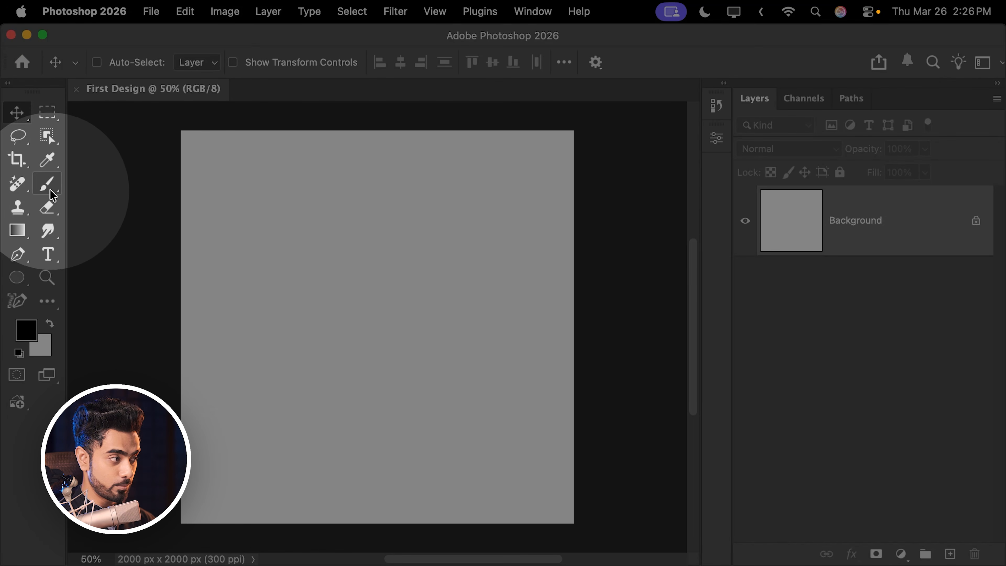
- Activate the Brush tool and choose the Soft Round brush from the General Brushes group
{"action": "left_click", "coordinate": [48, 186]}
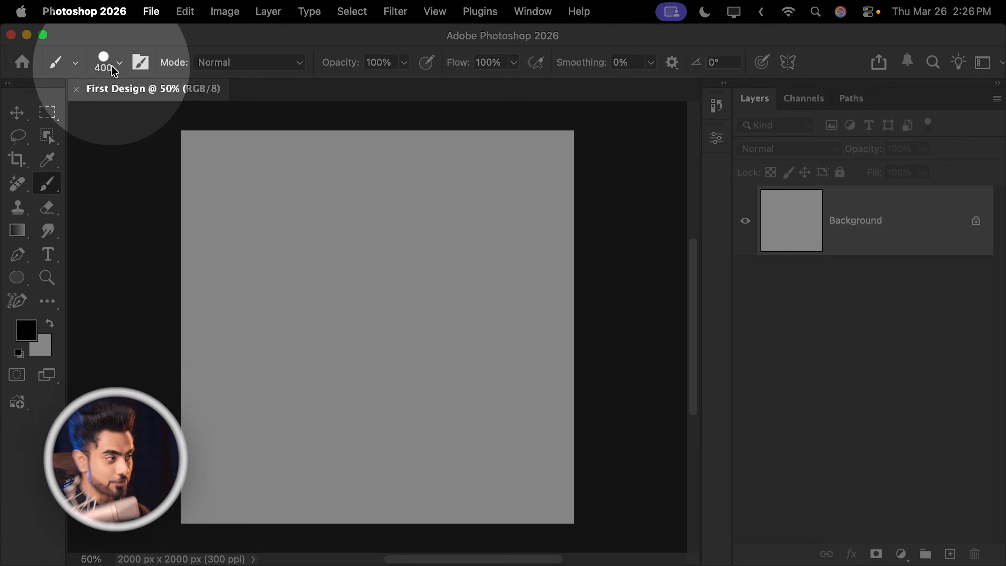
{"action": "left_click", "coordinate": [115, 68]}
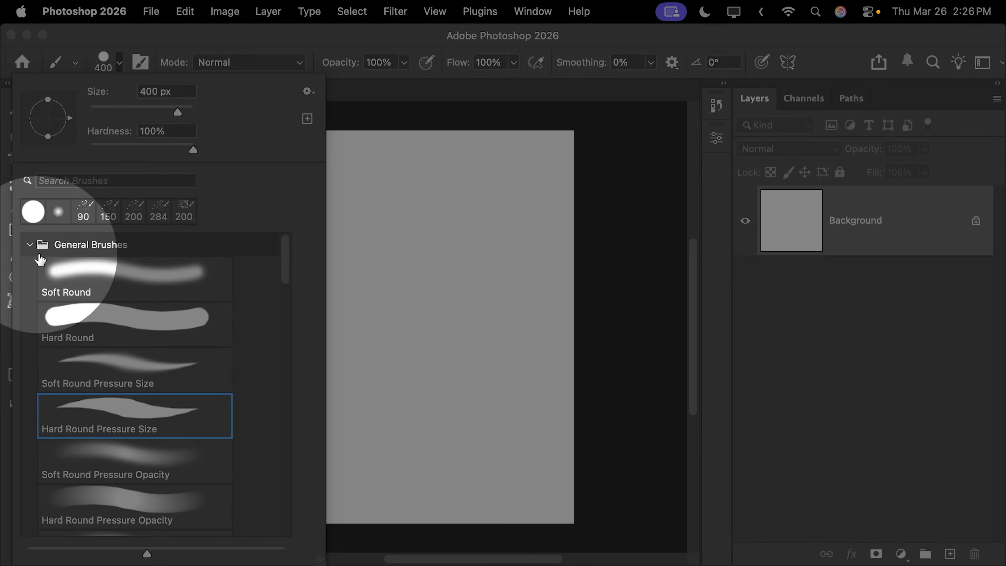
{"action": "left_click", "coordinate": [29, 245]}
{"action": "left_click", "coordinate": [30, 265]}
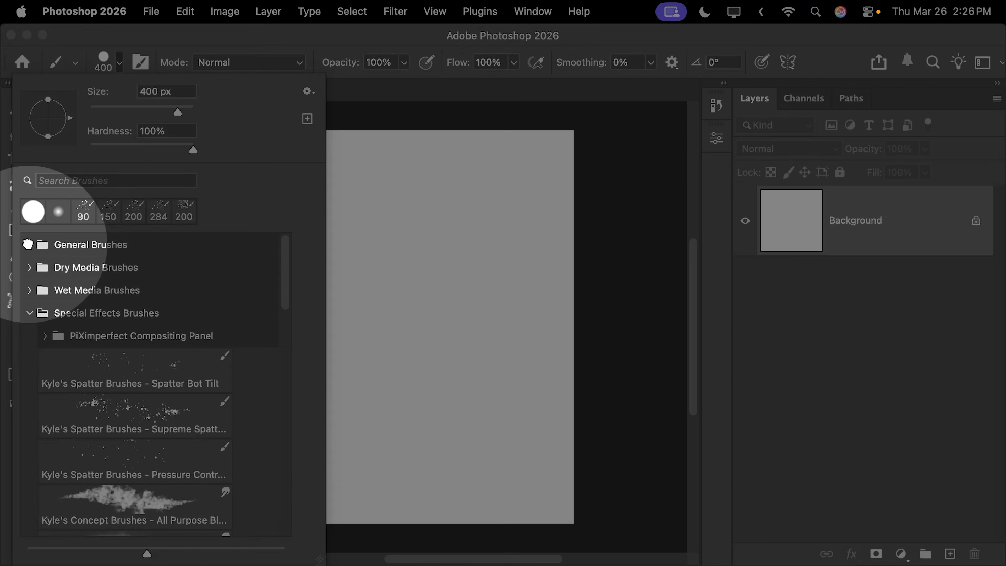
{"action": "left_click", "coordinate": [28, 244]}
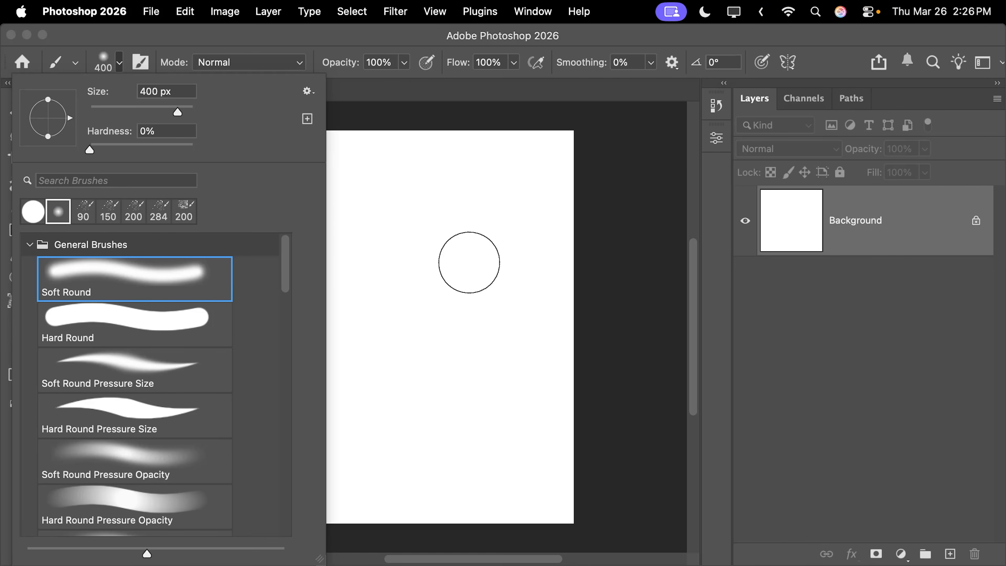
{"action": "left_click", "coordinate": [842, 340]}
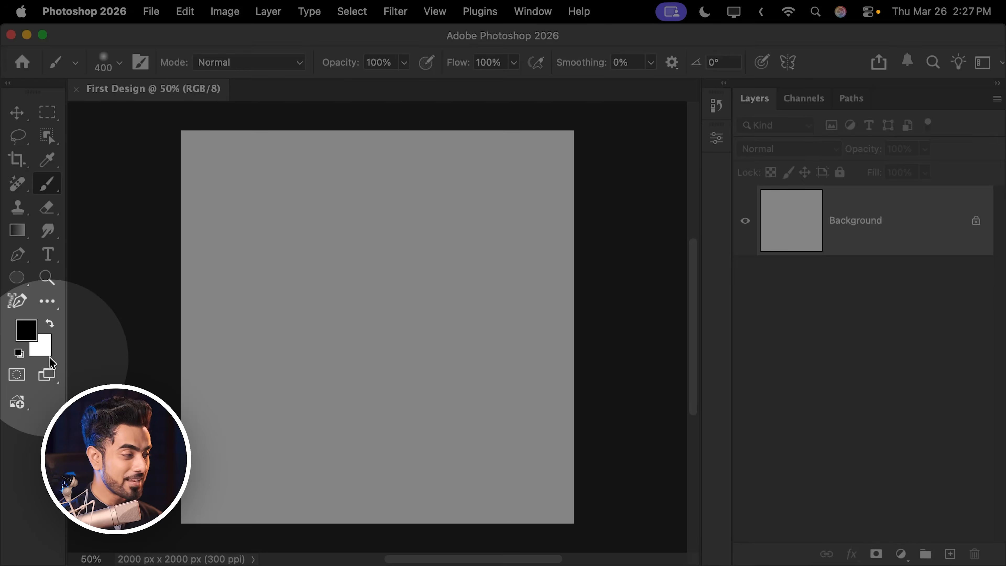
- Set the foreground color to blue 1f32a3 and paint soft strokes over the upper-left area of the white canvas
{"action": "left_click", "coordinate": [28, 330]}
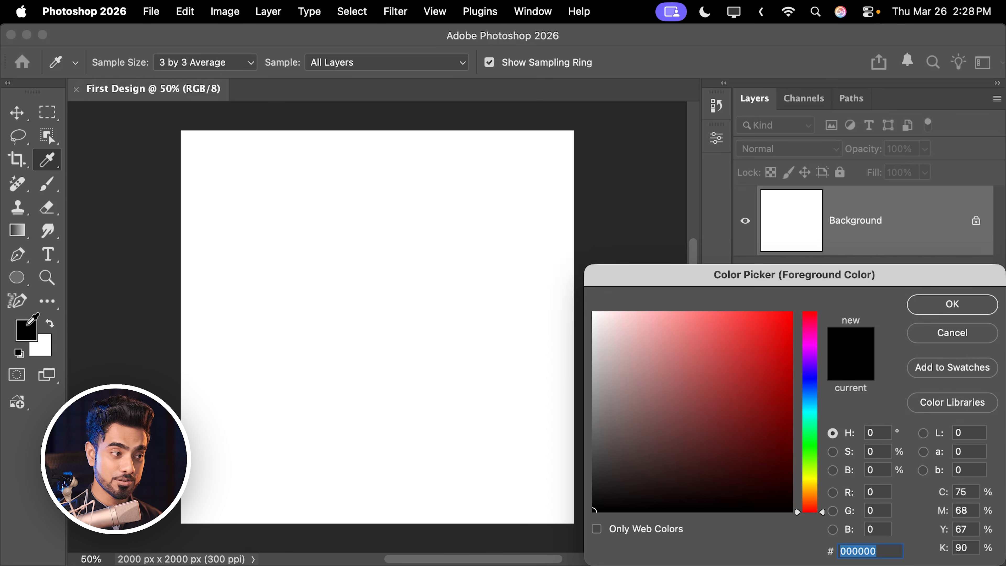
{"action": "left_click_drag", "start_coordinate": [709, 269], "coordinate": [619, 226]}
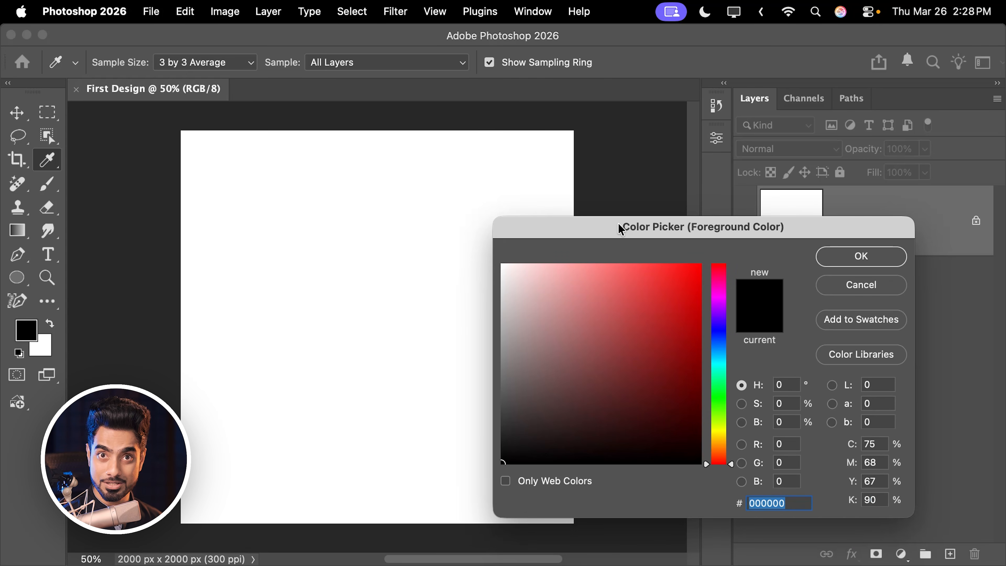
{"action": "left_click_drag", "start_coordinate": [720, 354], "coordinate": [660, 341]}
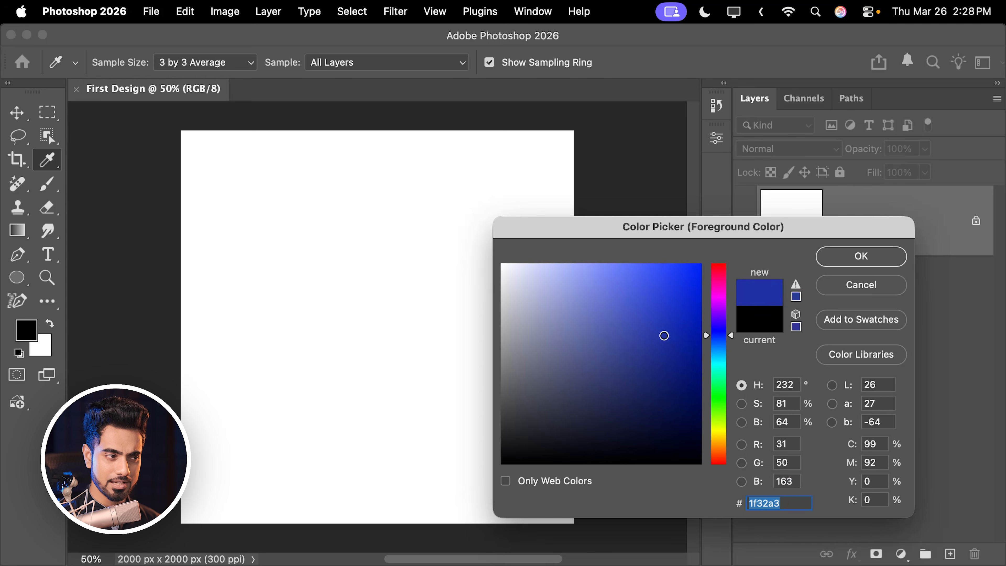
{"action": "left_click", "coordinate": [850, 258]}
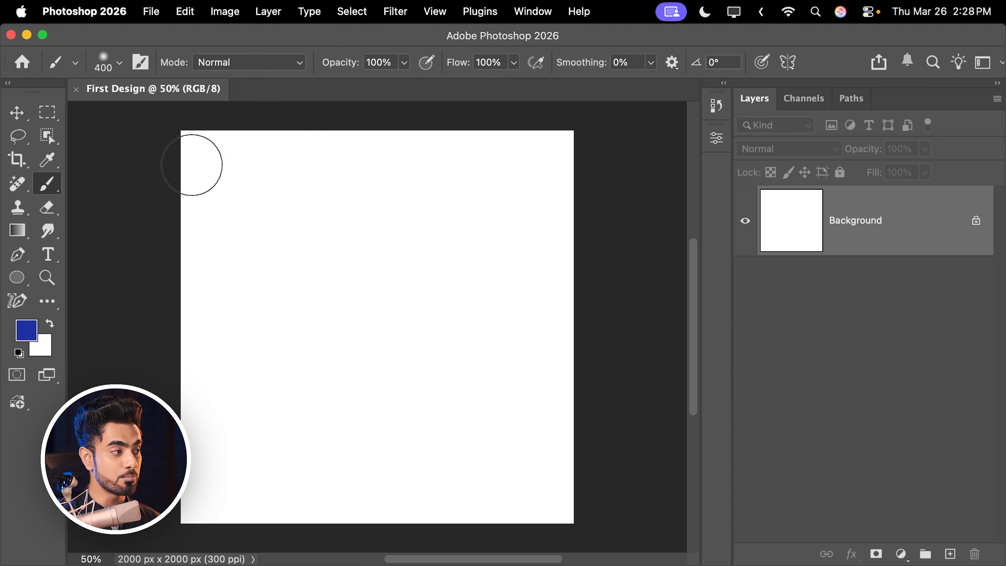
{"action": "mouse_move", "coordinate": [198, 164]}
{"action": "left_mouse_down"}
{"action": "mouse_move", "coordinate": [434, 164]}
{"action": "mouse_move", "coordinate": [333, 204]}
{"action": "mouse_move", "coordinate": [262, 254]}
{"action": "mouse_move", "coordinate": [361, 290]}
{"action": "left_mouse_up"}
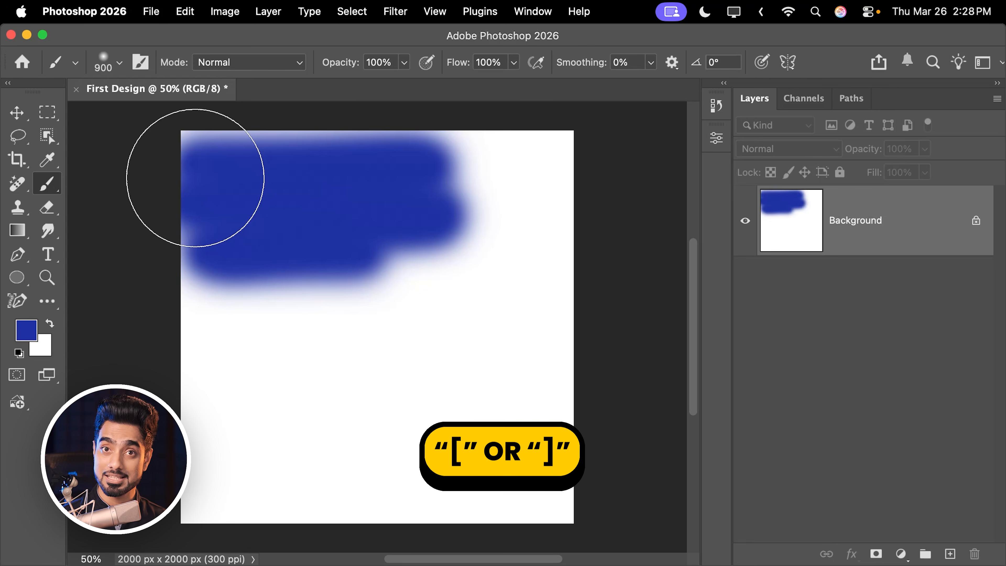
- Try larger and smaller brush sizes, settle on 900 px, and paint blue over about the upper three quarters of the canvas
{"action": "key", "text": "bracketright"}
{"action": "key", "text": "bracketright"}
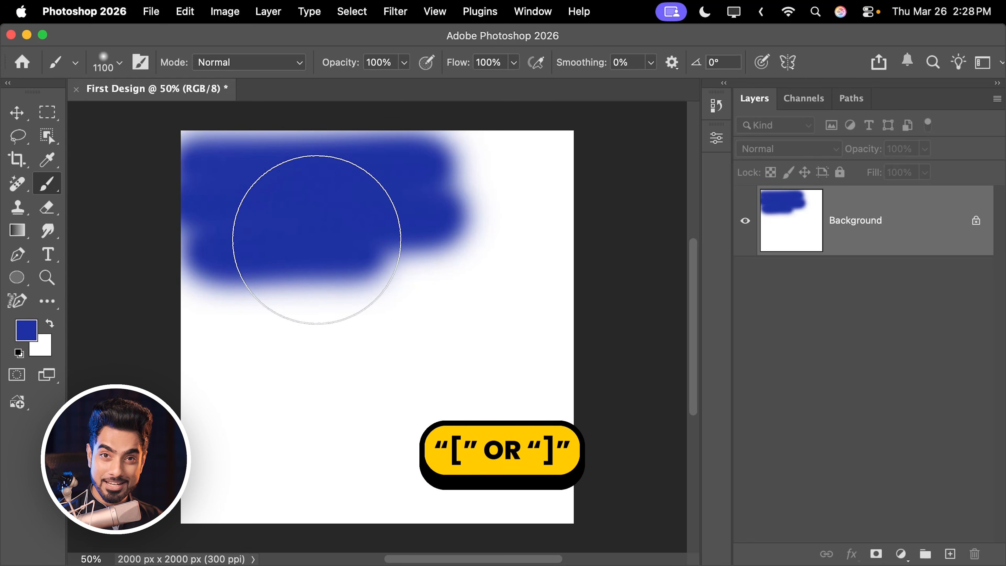
{"action": "key", "text": "bracketleft"}
{"action": "key", "text": "bracketleft"}
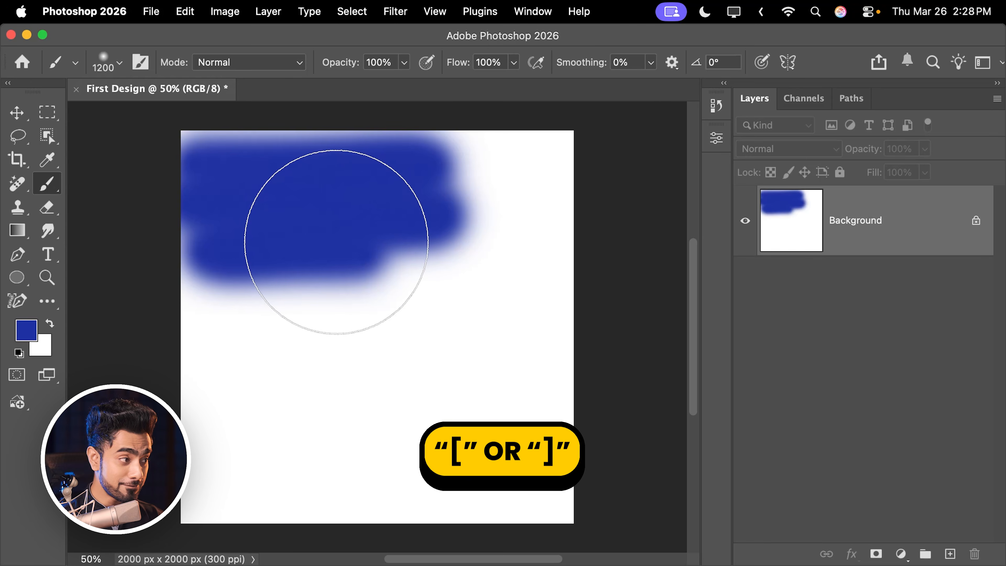
{"action": "key", "text": "bracketleft"}
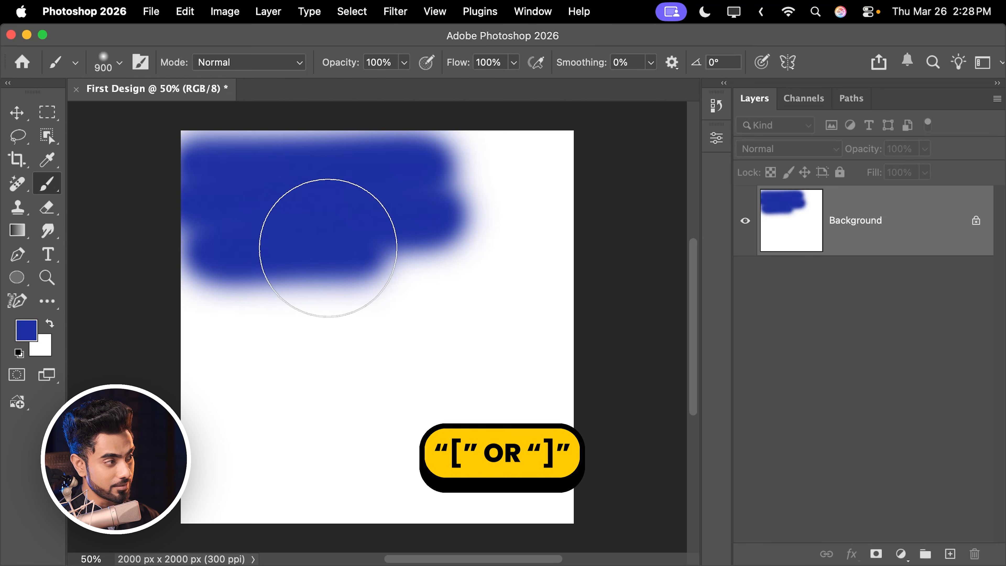
{"action": "left_click", "coordinate": [118, 63]}
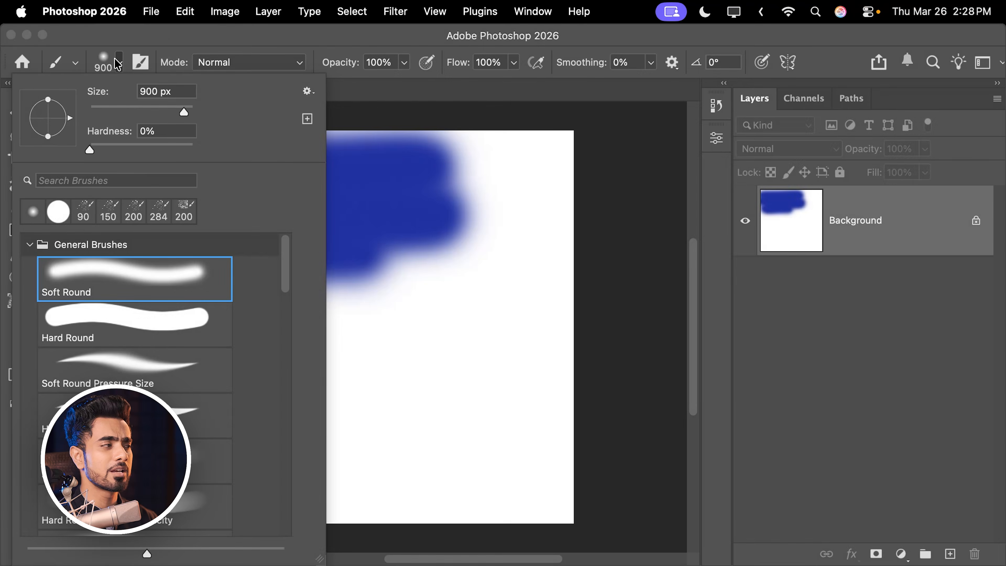
{"action": "left_click", "coordinate": [118, 72]}
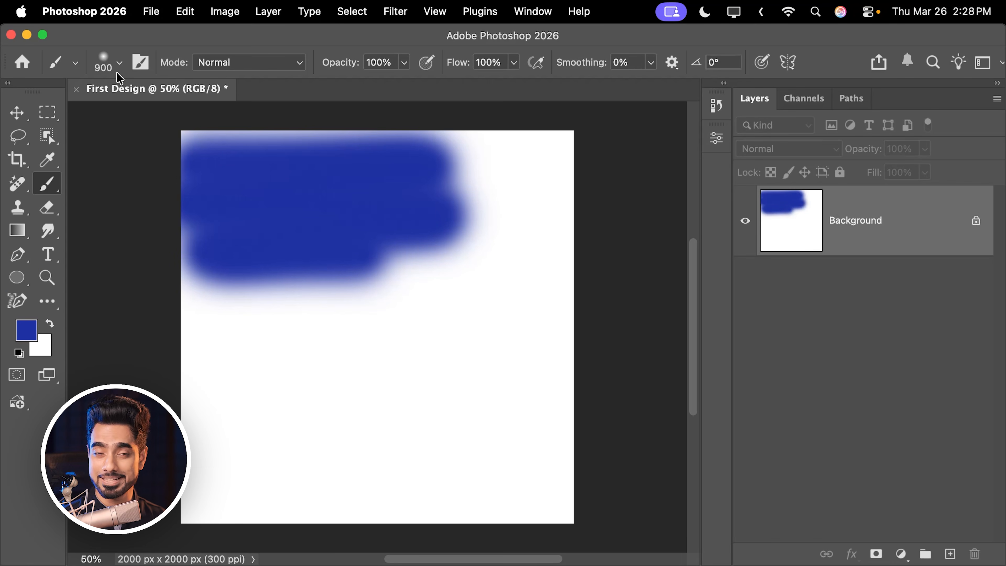
{"action": "mouse_move", "coordinate": [348, 180]}
{"action": "left_mouse_down"}
{"action": "mouse_move", "coordinate": [224, 157]}
{"action": "mouse_move", "coordinate": [258, 191]}
{"action": "mouse_move", "coordinate": [563, 224]}
{"action": "mouse_move", "coordinate": [321, 270]}
{"action": "mouse_move", "coordinate": [254, 315]}
{"action": "mouse_move", "coordinate": [562, 322]}
{"action": "mouse_move", "coordinate": [154, 373]}
{"action": "left_mouse_up"}
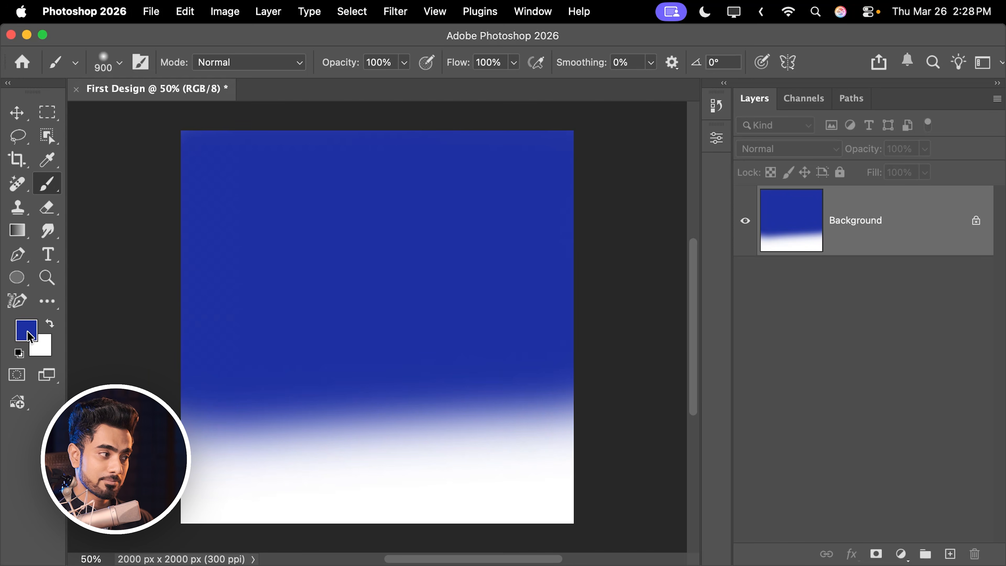
- Set the foreground color to dark blue 102084 and paint the lower part of the canvas with the soft brush enlarged to 2000 px
{"action": "left_click", "coordinate": [27, 331]}
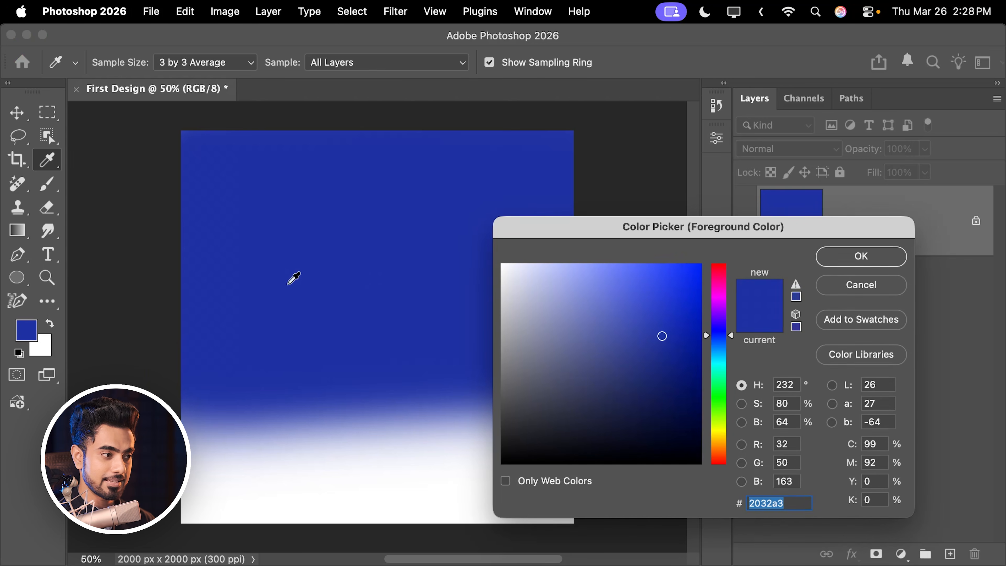
{"action": "left_click", "coordinate": [820, 265]}
{"action": "key", "text": "b"}
{"action": "mouse_move", "coordinate": [547, 397]}
{"action": "left_mouse_down"}
{"action": "mouse_move", "coordinate": [580, 422]}
{"action": "mouse_move", "coordinate": [559, 462]}
{"action": "mouse_move", "coordinate": [444, 412]}
{"action": "left_mouse_up"}
{"action": "key", "text": "bracketright"}
{"action": "key", "text": "bracketright"}
{"action": "key", "text": "bracketright"}
{"action": "key", "text": "bracketright"}
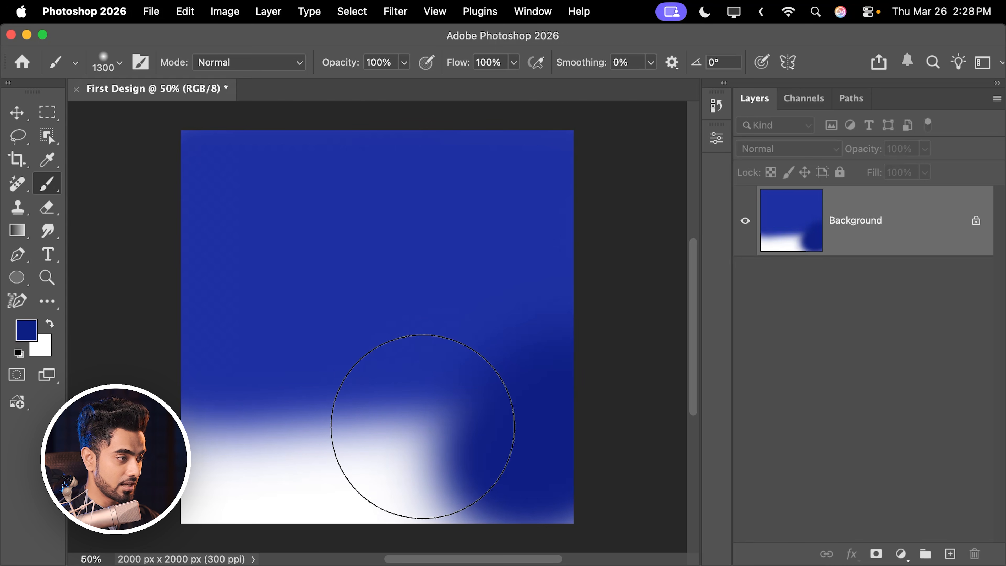
{"action": "key", "text": "bracketright"}
{"action": "key", "text": "bracketright"}
{"action": "key", "text": "bracketright"}
{"action": "key", "text": "bracketright"}
{"action": "key", "text": "bracketright"}
{"action": "key", "text": "bracketright"}
{"action": "key", "text": "bracketright"}
{"action": "mouse_move", "coordinate": [160, 339]}
{"action": "left_mouse_down"}
{"action": "mouse_move", "coordinate": [217, 438]}
{"action": "mouse_move", "coordinate": [463, 433]}
{"action": "mouse_move", "coordinate": [332, 483]}
{"action": "mouse_move", "coordinate": [517, 315]}
{"action": "left_mouse_up"}
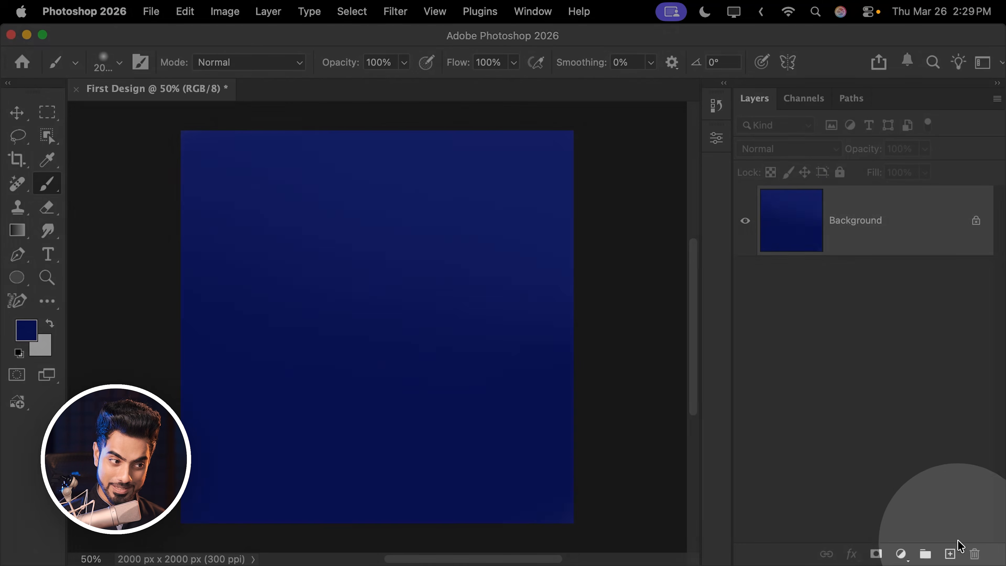
- Create a new layer above the Background and switch the brush to the Hard Round preset
{"action": "left_click", "coordinate": [950, 554]}
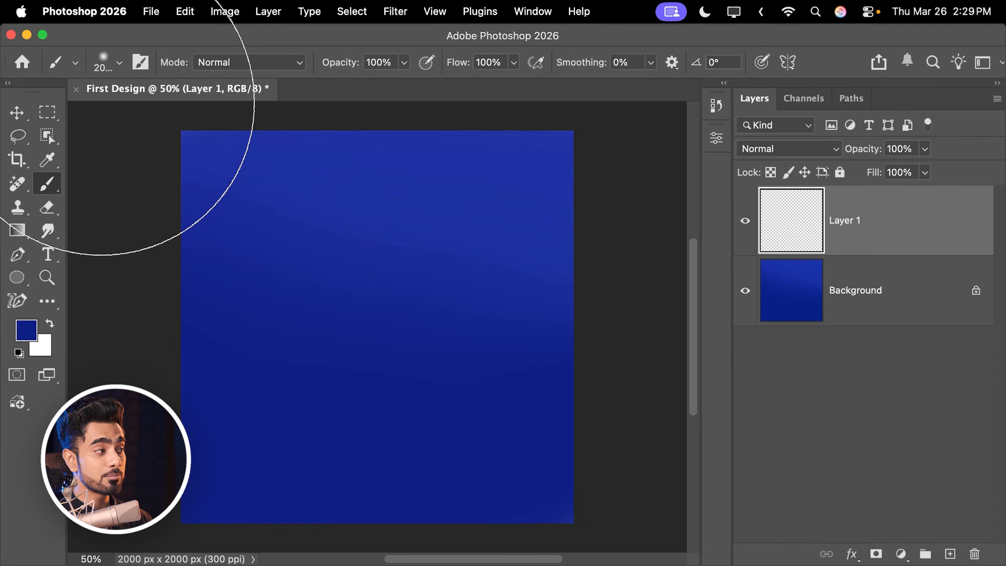
{"action": "left_click", "coordinate": [117, 69]}
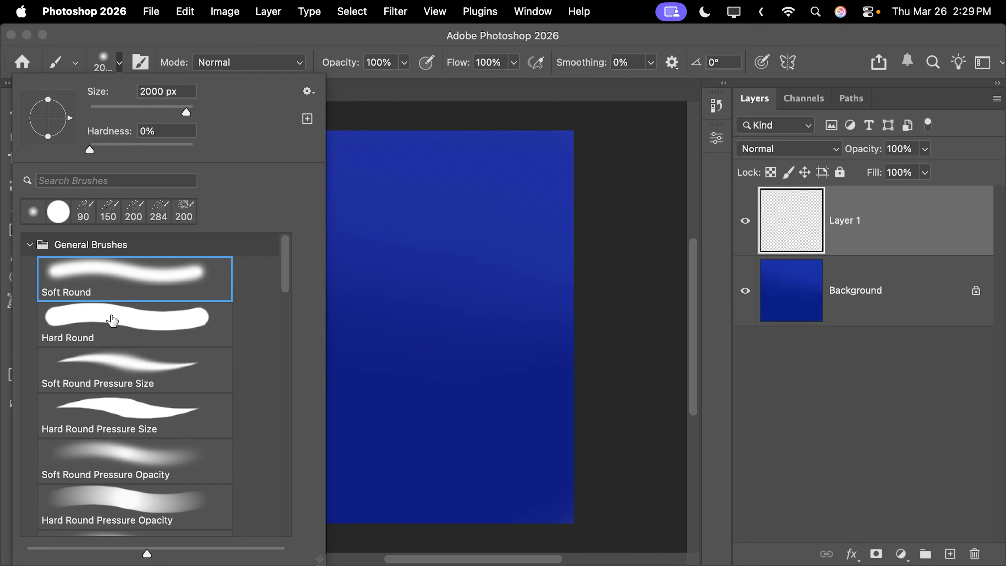
{"action": "left_click", "coordinate": [105, 330]}
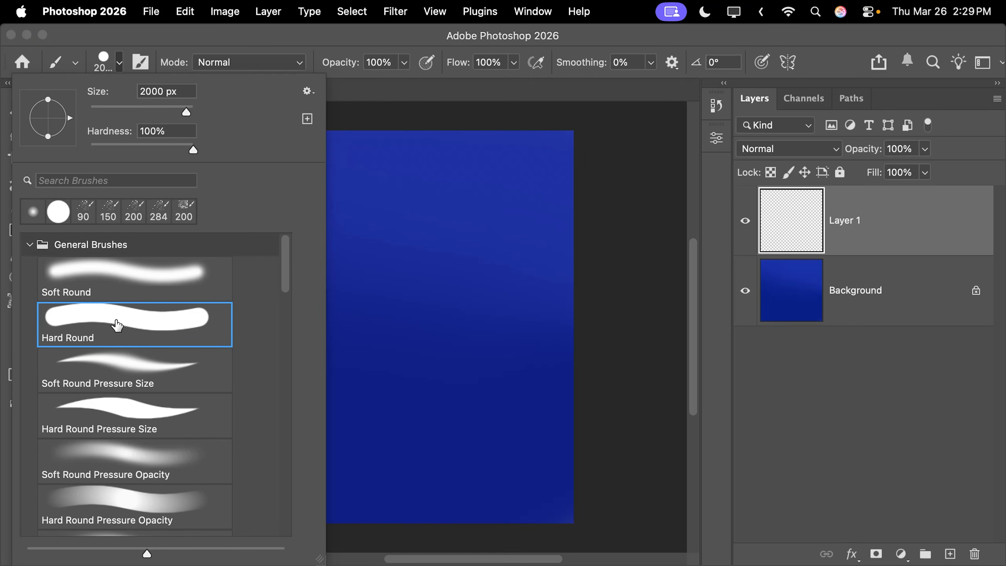
{"action": "left_click", "coordinate": [120, 70]}
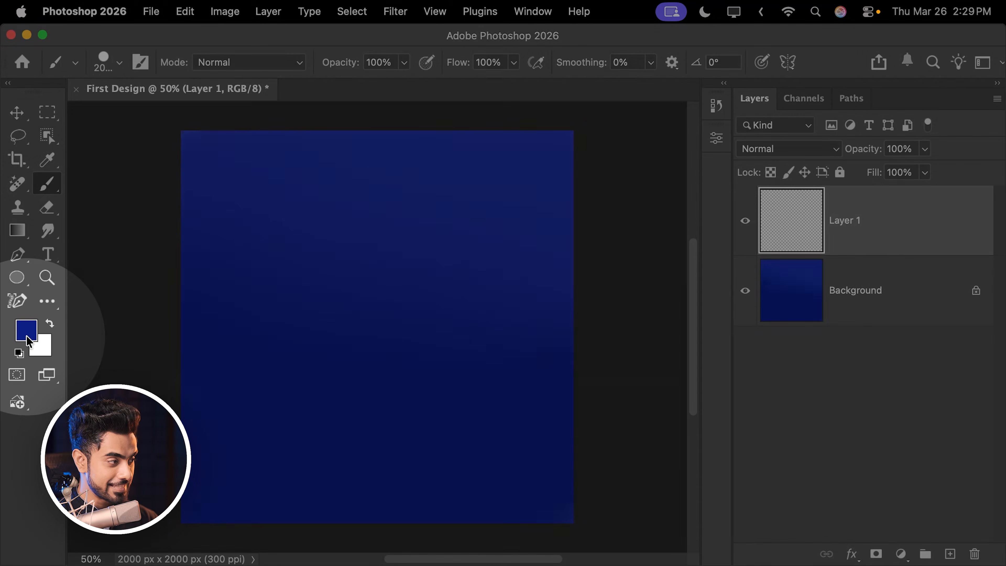
- Set the foreground color to lighter blue 456cda and return to the Brush tool
{"action": "left_click", "coordinate": [27, 331]}
{"action": "left_click", "coordinate": [375, 317]}
{"action": "left_click", "coordinate": [641, 294]}
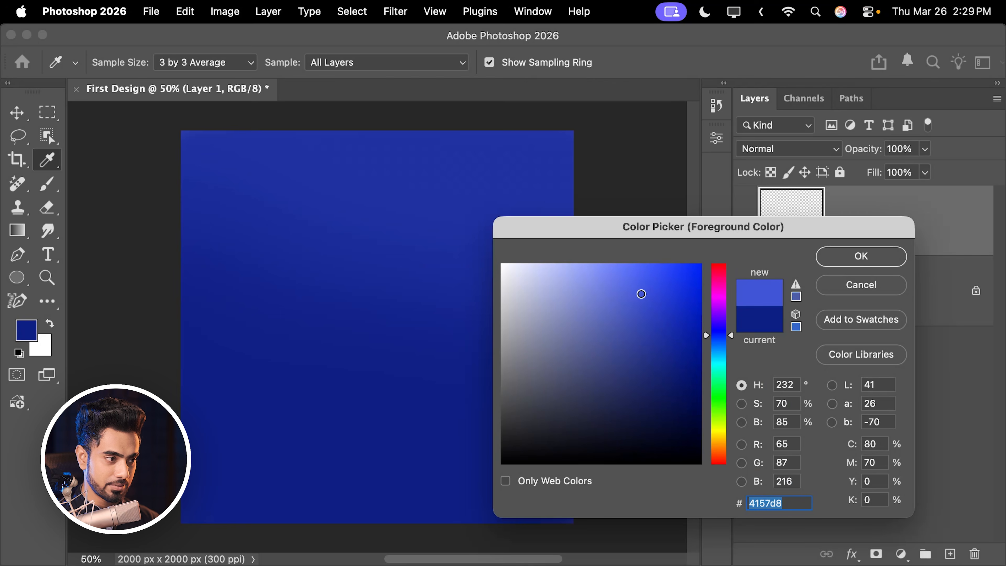
{"action": "left_click", "coordinate": [721, 338]}
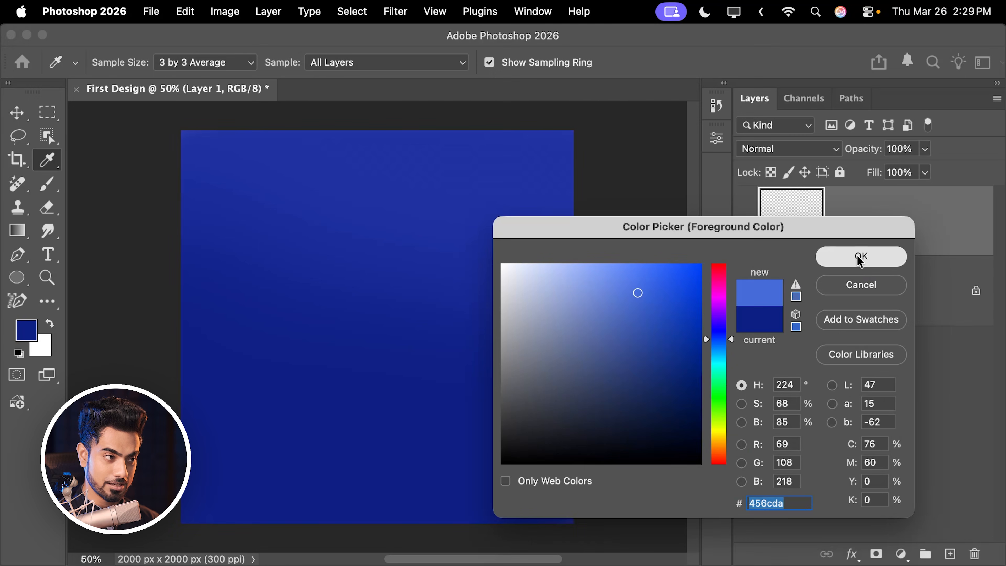
{"action": "left_click", "coordinate": [861, 255]}
{"action": "key", "text": "b"}
- Paint a 700 px dot in the canvas's upper-left area on Layer 1, and a 500 px dot to its right on a new layer
{"action": "key", "text": "bracketleft"}
{"action": "key", "text": "bracketleft"}
{"action": "key", "text": "bracketleft"}
{"action": "key", "text": "bracketleft"}
{"action": "key", "text": "bracketleft"}
{"action": "key", "text": "bracketleft"}
{"action": "key", "text": "bracketleft"}
{"action": "key", "text": "bracketleft"}
{"action": "key", "text": "bracketleft"}
{"action": "key", "text": "bracketleft"}
{"action": "key", "text": "bracketleft"}
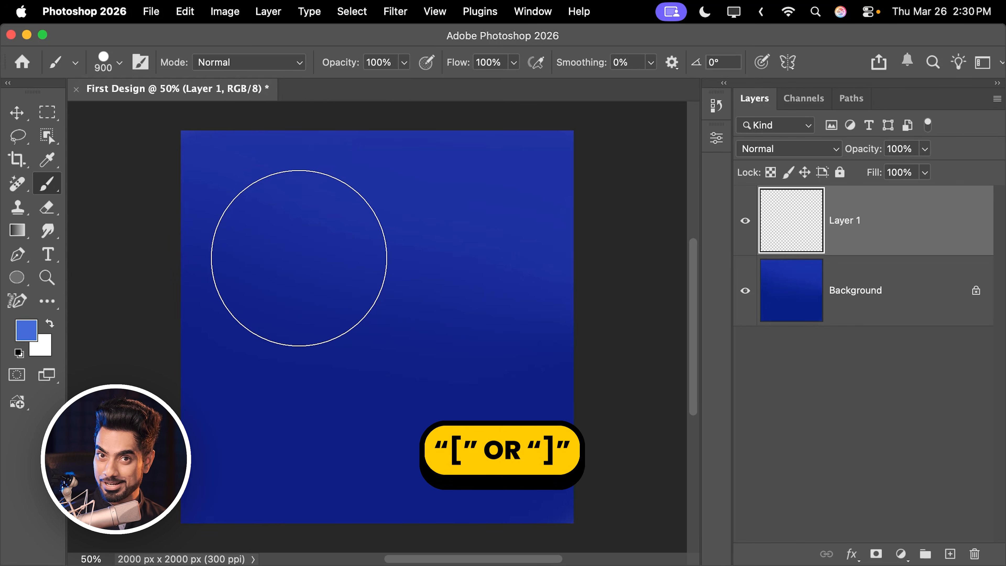
{"action": "key", "text": "bracketleft"}
{"action": "key", "text": "bracketleft"}
{"action": "key", "text": "bracketleft"}
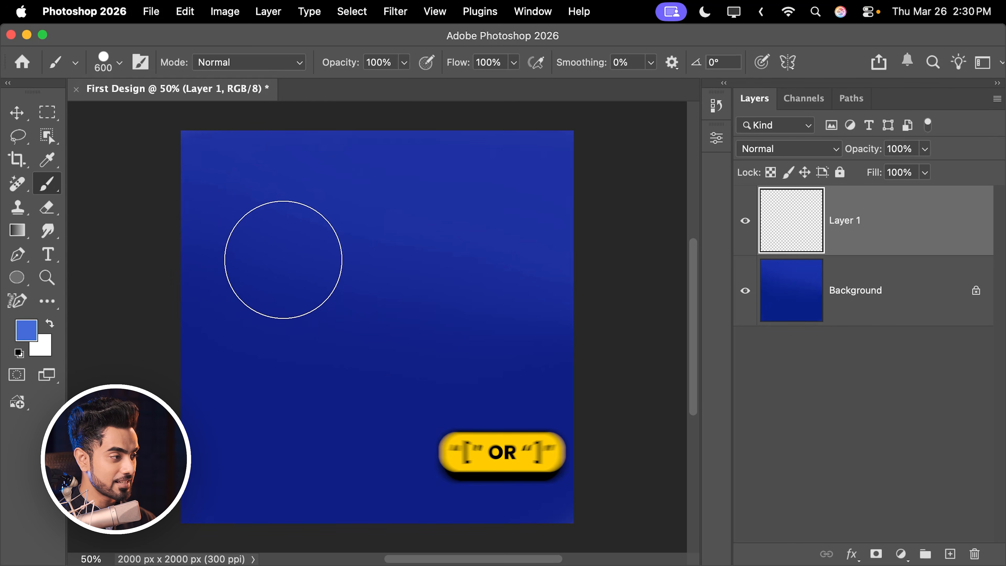
{"action": "key", "text": "bracketright"}
{"action": "left_click", "coordinate": [282, 268]}
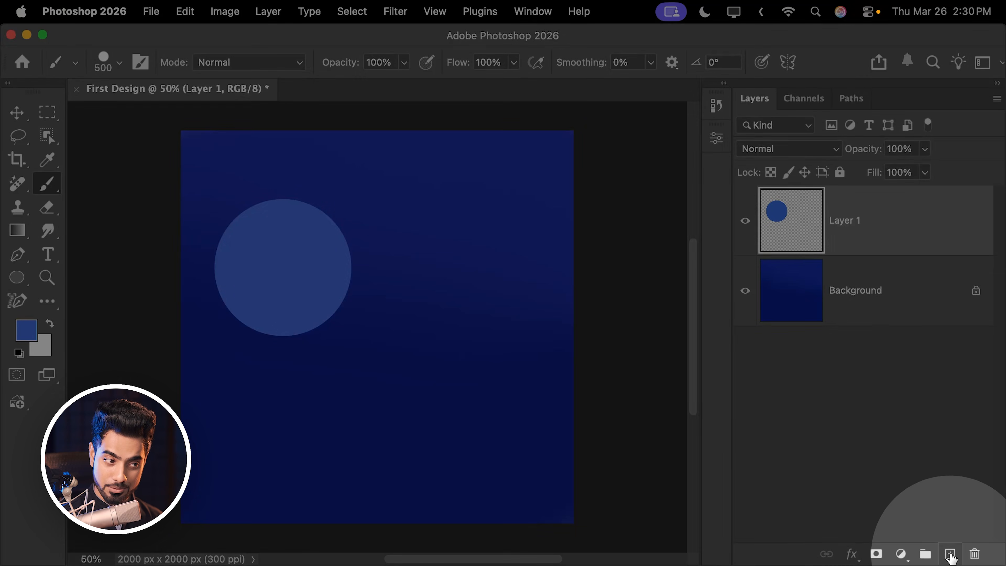
{"action": "left_click", "coordinate": [950, 554]}
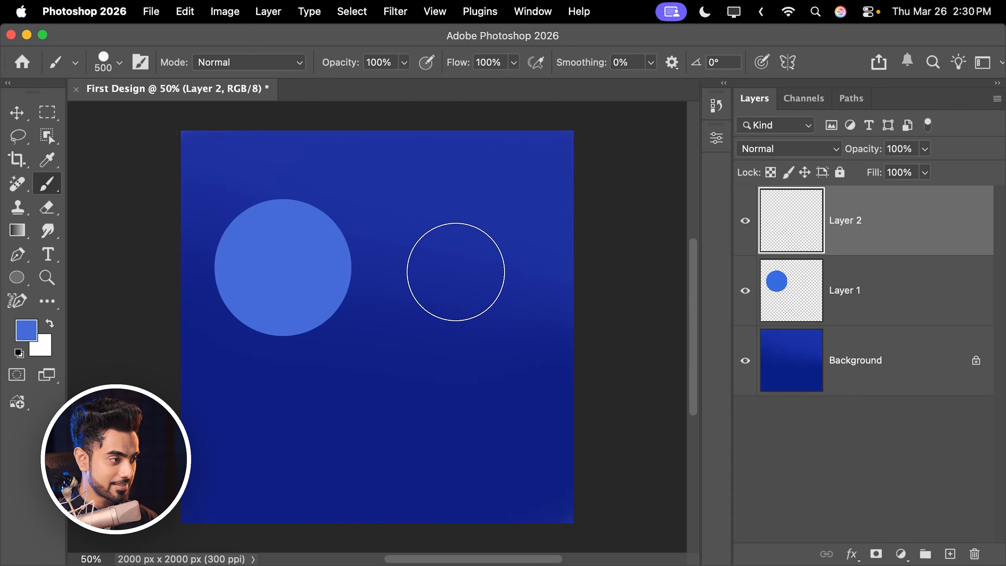
{"action": "left_click", "coordinate": [460, 287]}
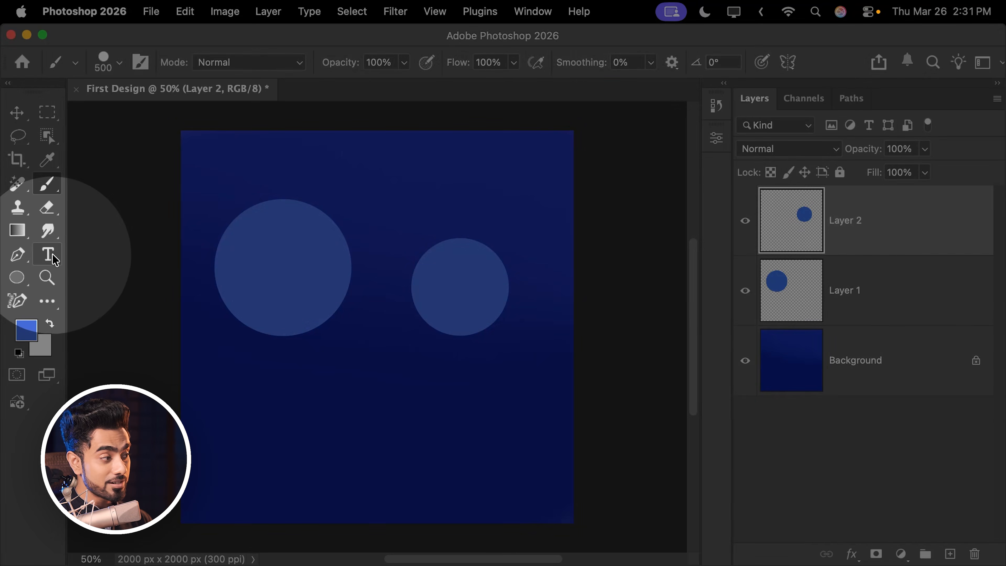
- Add the text TEXT over the larger circle and set its color to white ffffff
{"action": "left_click", "coordinate": [50, 256]}
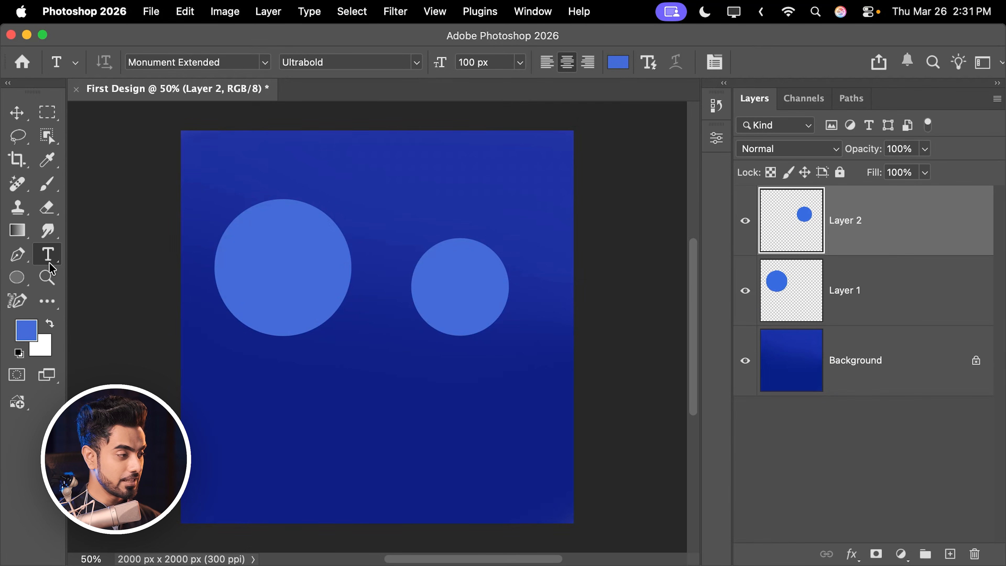
{"action": "left_click", "coordinate": [282, 298]}
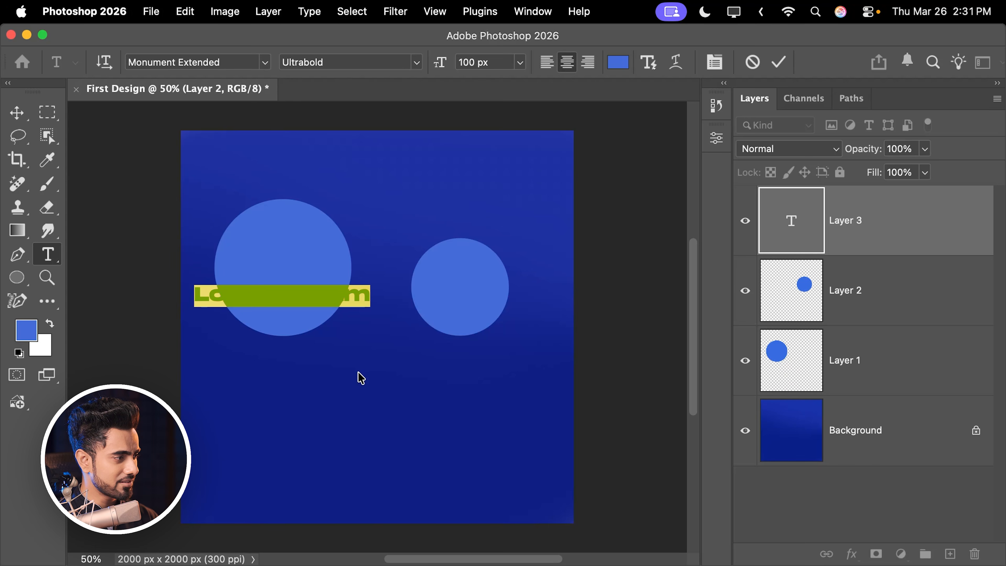
{"action": "key", "text": "BackSpace"}
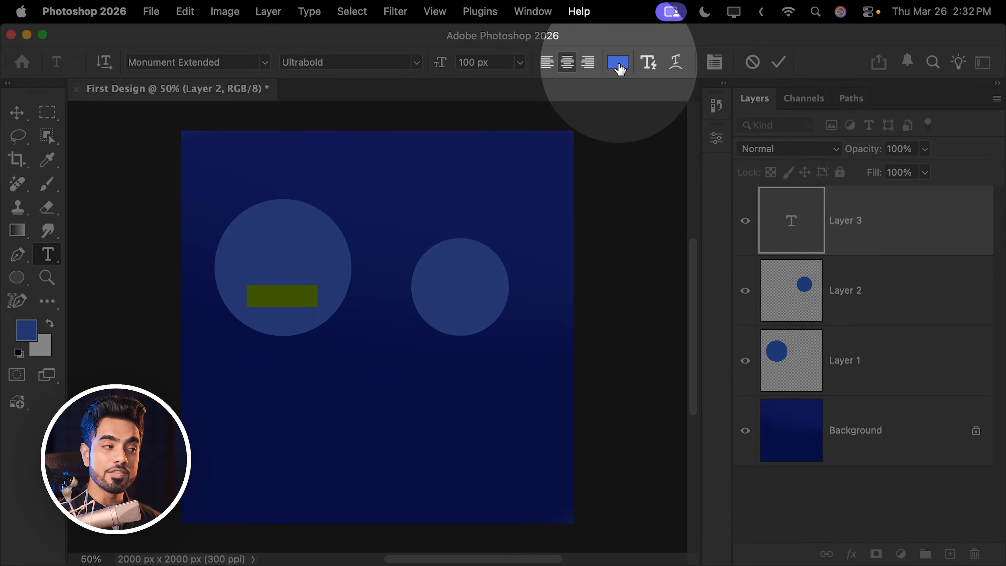
{"action": "left_click", "coordinate": [618, 65]}
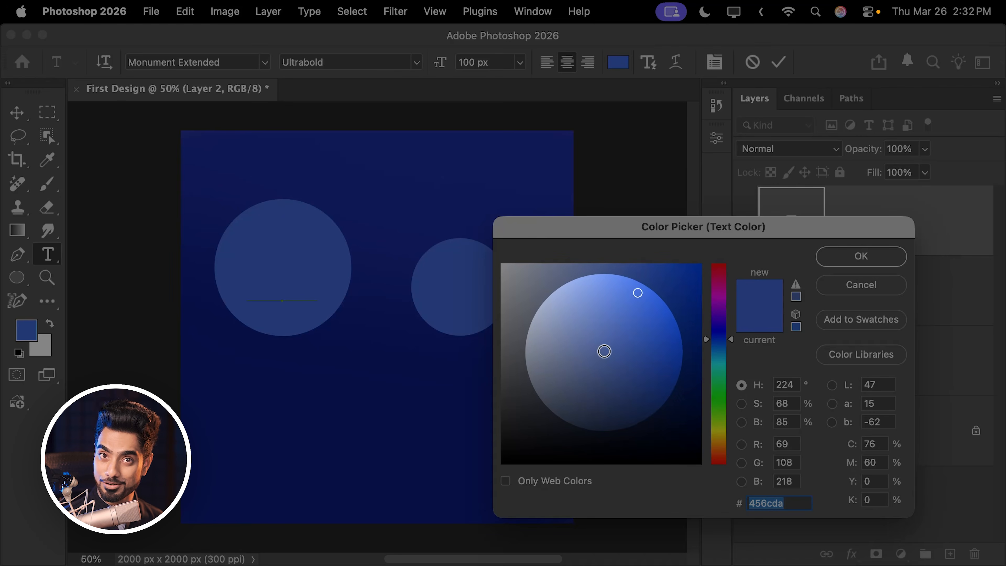
{"action": "left_click_drag", "start_coordinate": [592, 313], "coordinate": [502, 264]}
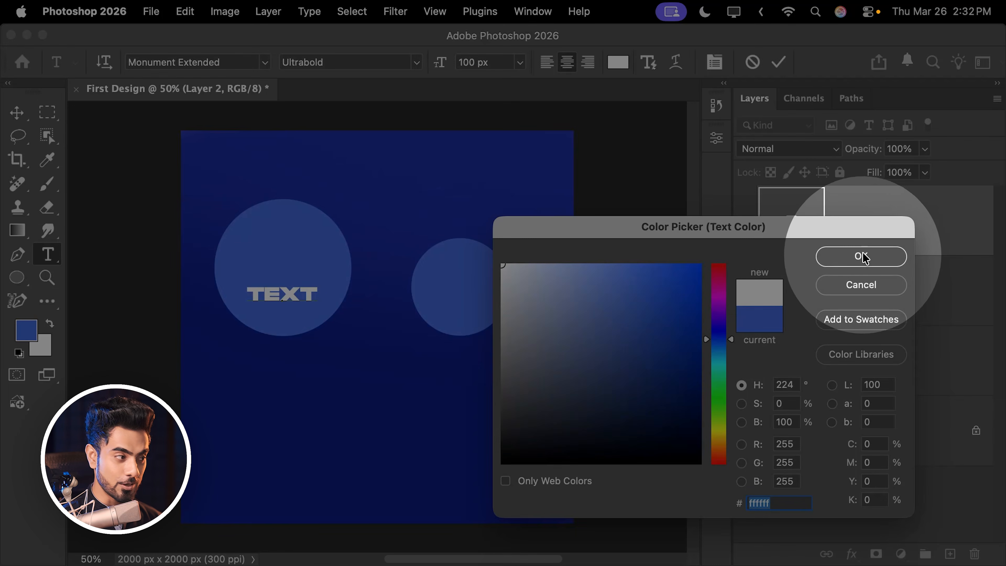
{"action": "left_click", "coordinate": [862, 258]}
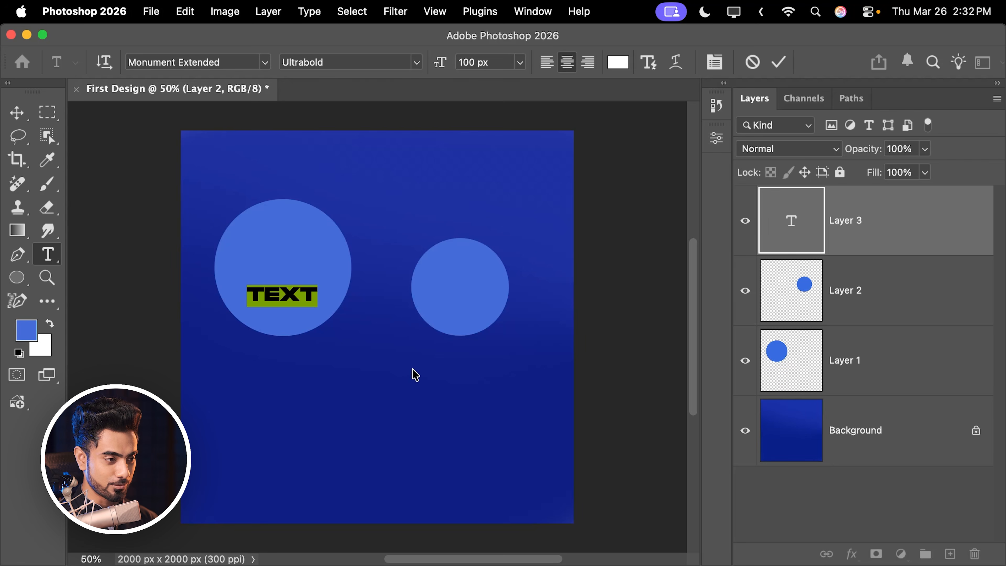
{"action": "left_click", "coordinate": [757, 482]}
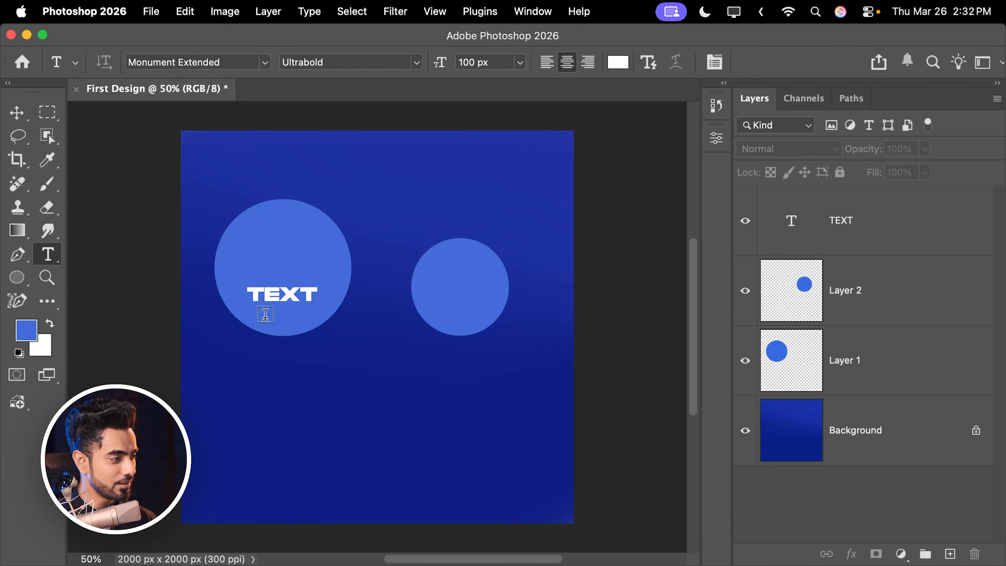
- Change the font of the text TEXT to Poppins in the Black style
{"action": "left_click_drag", "start_coordinate": [315, 290], "coordinate": [244, 316]}
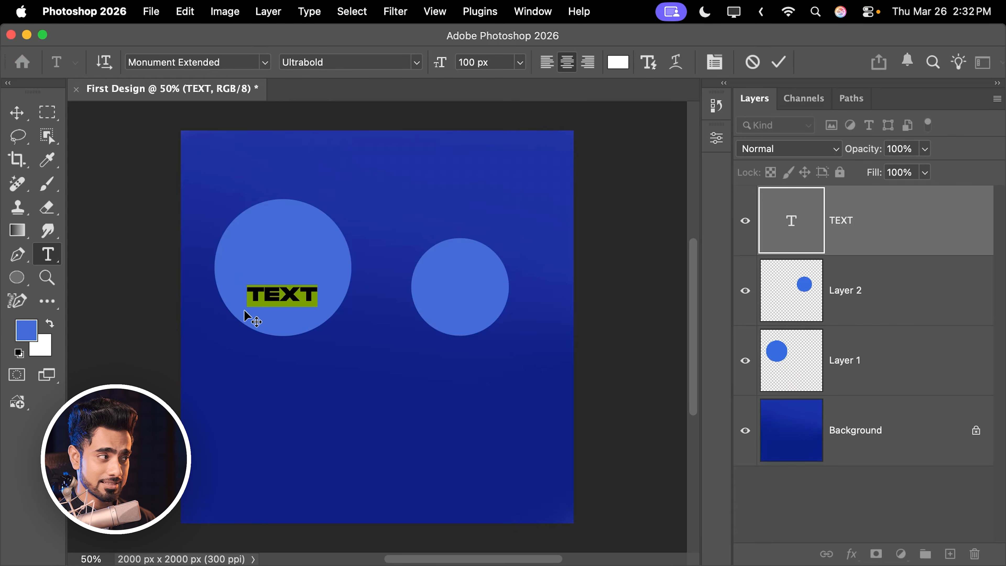
{"action": "left_click", "coordinate": [263, 63]}
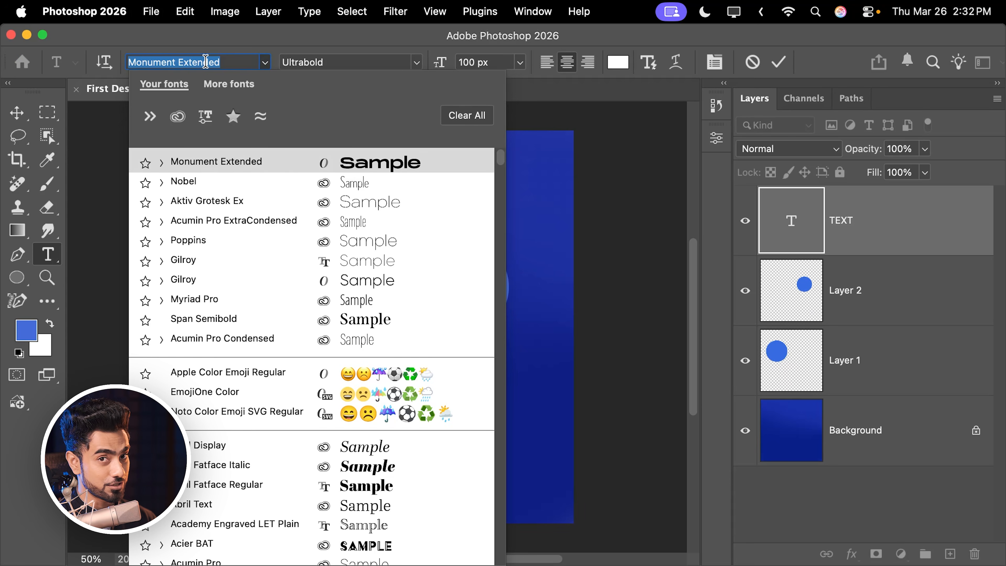
{"action": "left_click", "coordinate": [204, 246]}
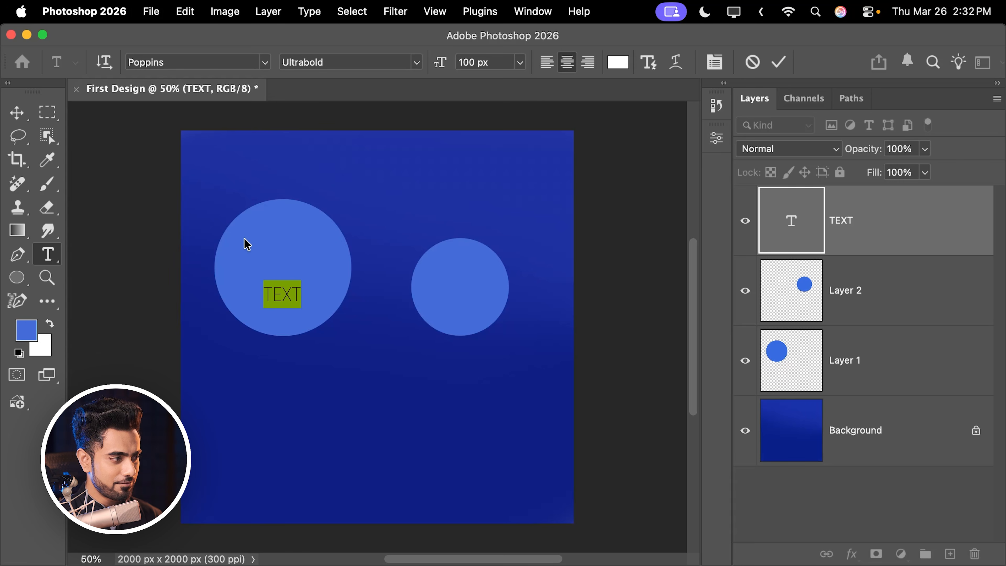
{"action": "left_click", "coordinate": [422, 66]}
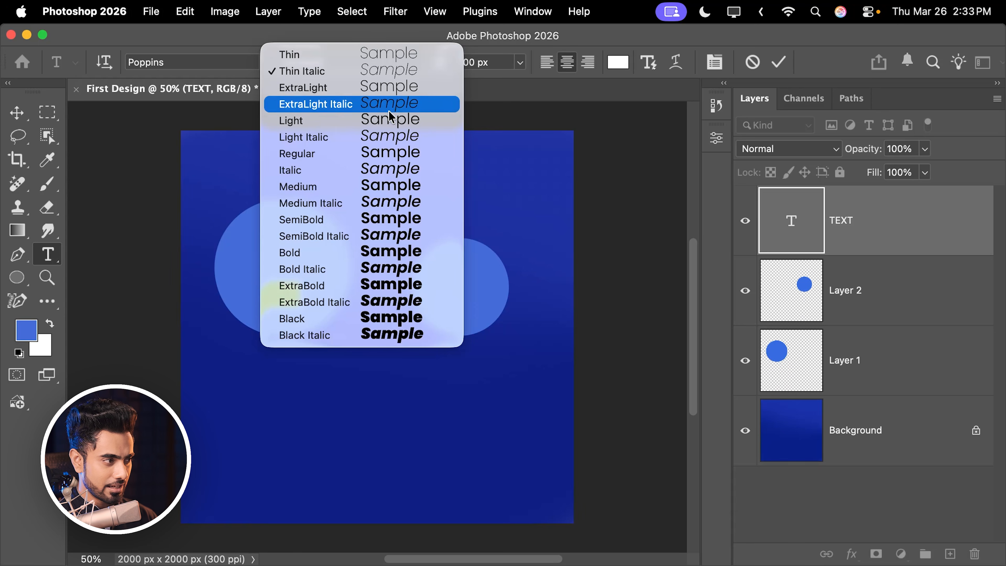
{"action": "left_click", "coordinate": [361, 319]}
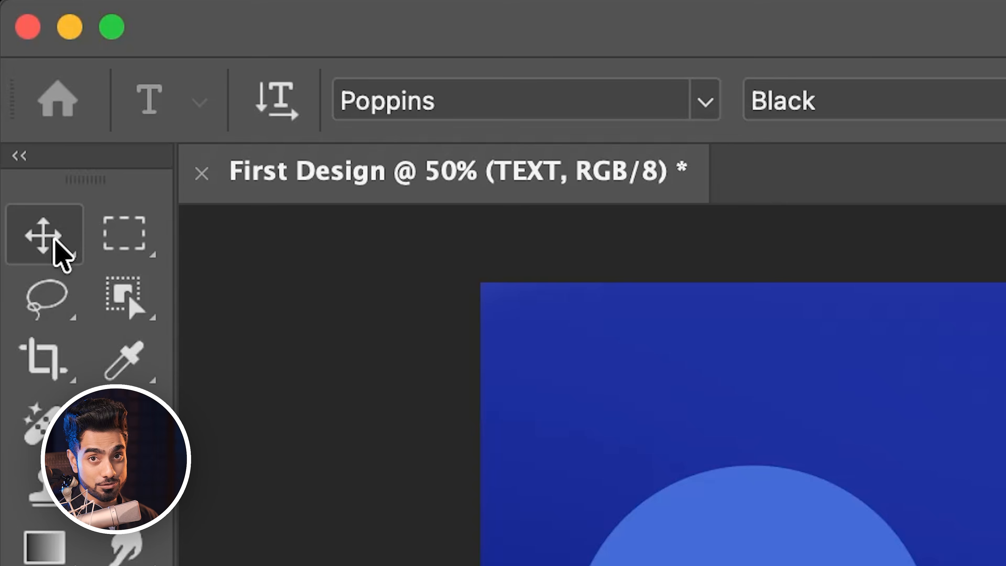
- Enlarge the TEXT layer with Free Transform to about 70% of the canvas width and center it over the lower edges of both circles
{"action": "left_click", "coordinate": [54, 240]}
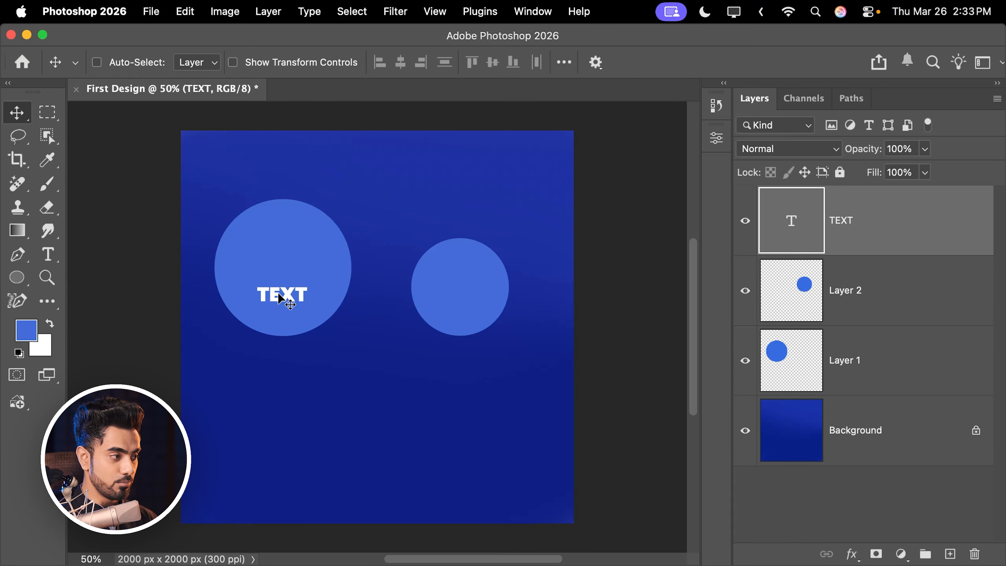
{"action": "left_click_drag", "start_coordinate": [281, 298], "coordinate": [335, 301]}
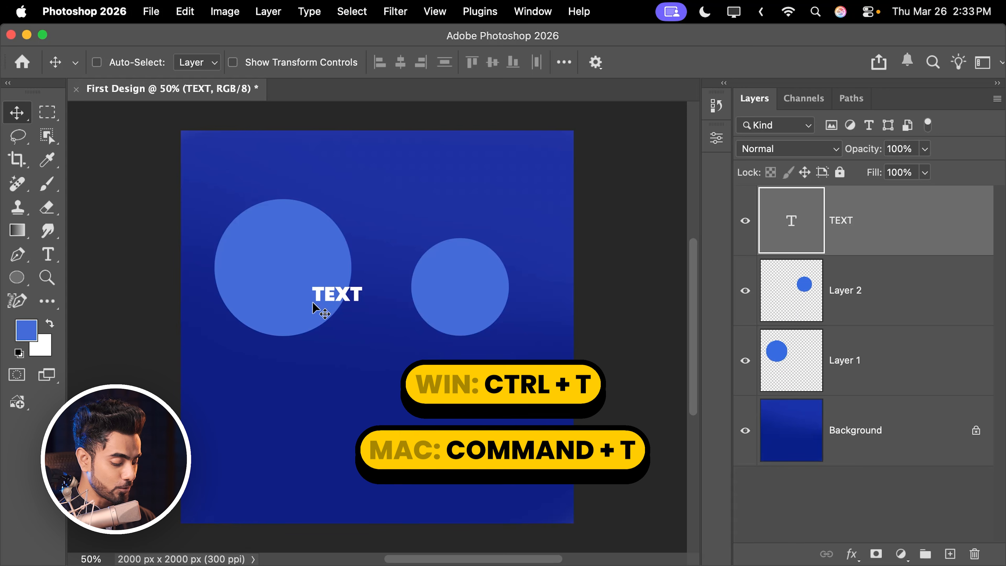
{"action": "key", "text": "super"}
{"action": "key", "text": "super+t"}
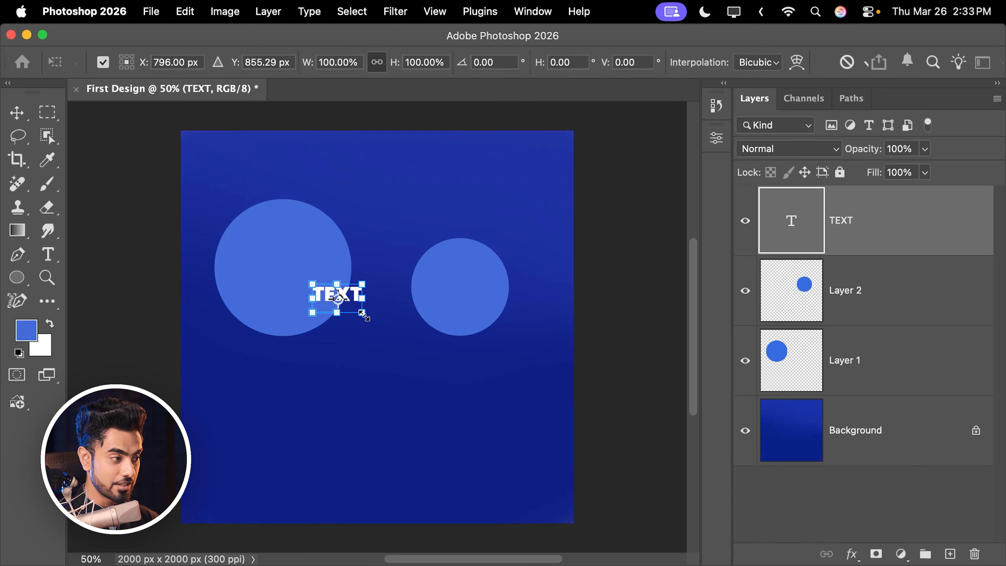
{"action": "left_click_drag", "start_coordinate": [362, 318], "coordinate": [501, 398]}
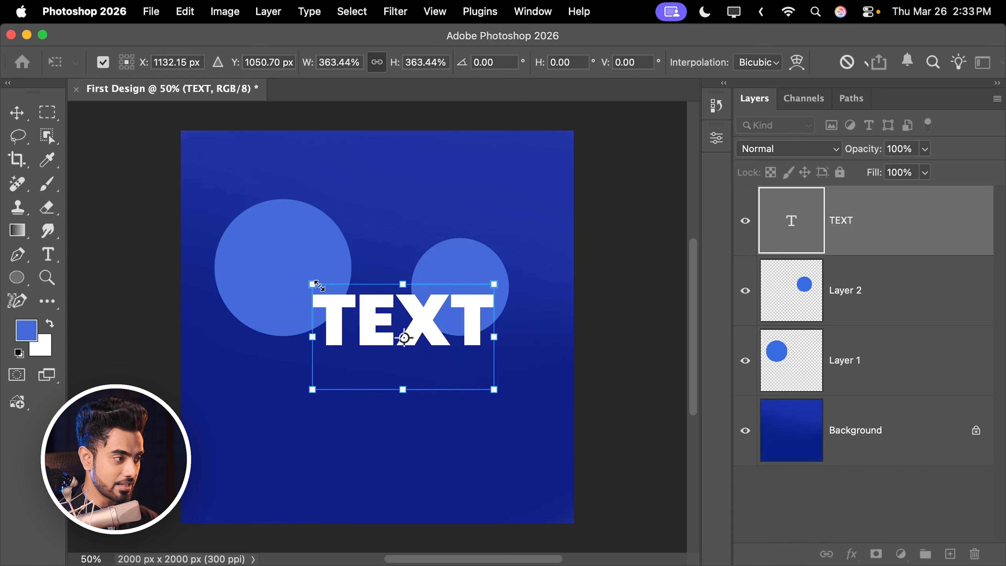
{"action": "left_click_drag", "start_coordinate": [317, 285], "coordinate": [196, 217]}
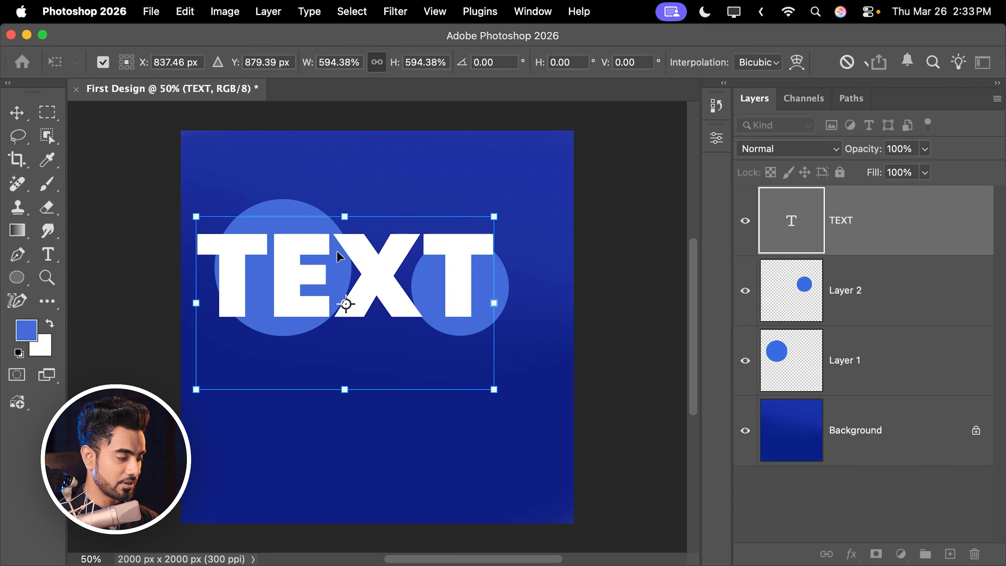
{"action": "left_click_drag", "start_coordinate": [338, 252], "coordinate": [368, 355]}
{"action": "key", "text": "Return"}
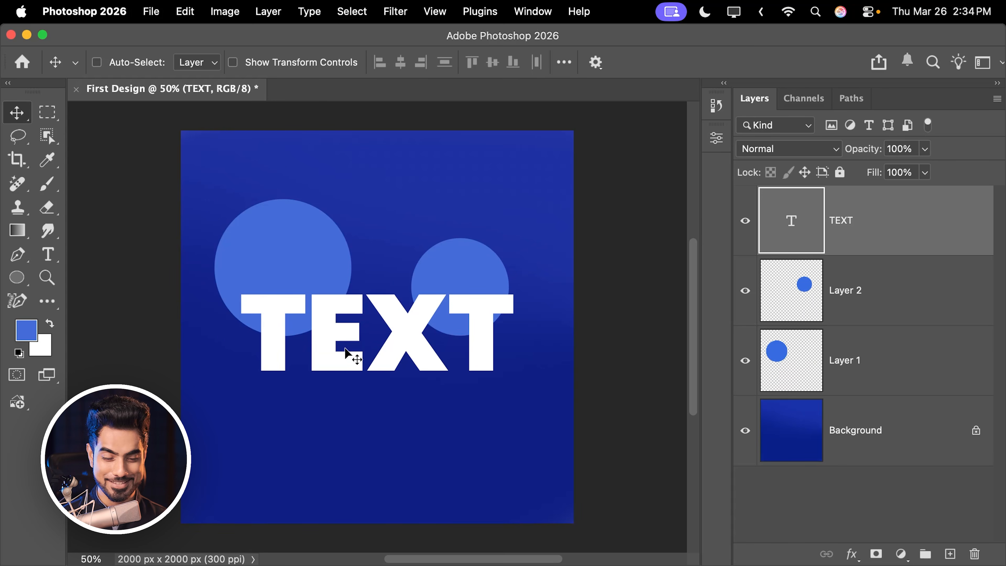
- Hide and reshow Layer 2, the smaller circle, and move it above the TEXT layer in the stack
{"action": "left_click", "coordinate": [843, 301]}
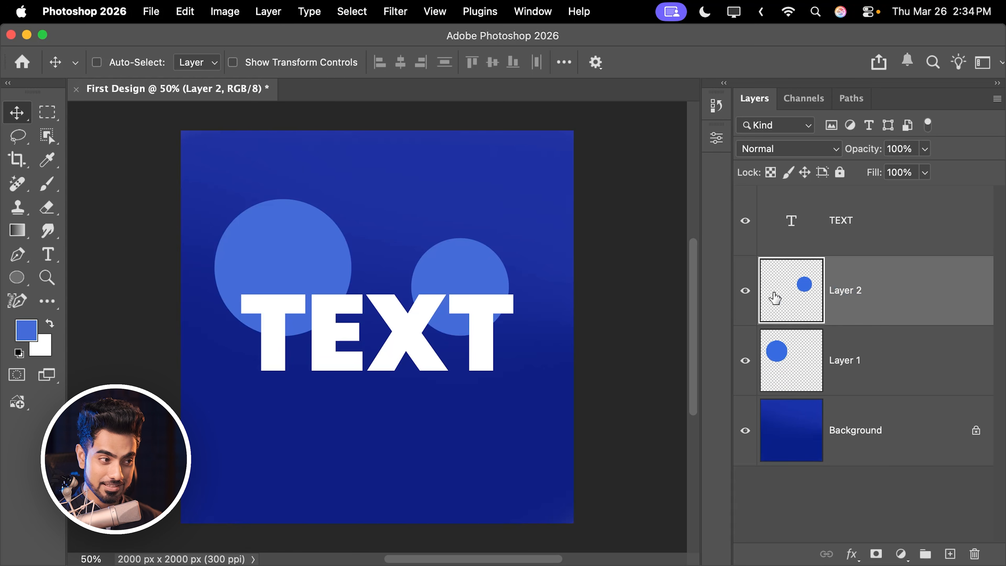
{"action": "left_click", "coordinate": [746, 294]}
{"action": "left_click", "coordinate": [746, 294]}
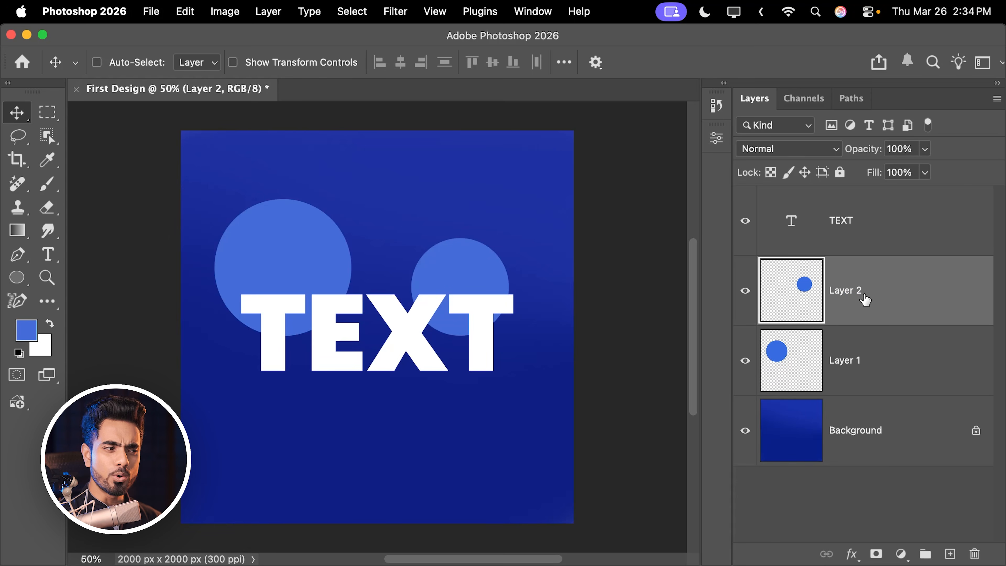
{"action": "left_click_drag", "start_coordinate": [881, 299], "coordinate": [893, 205]}
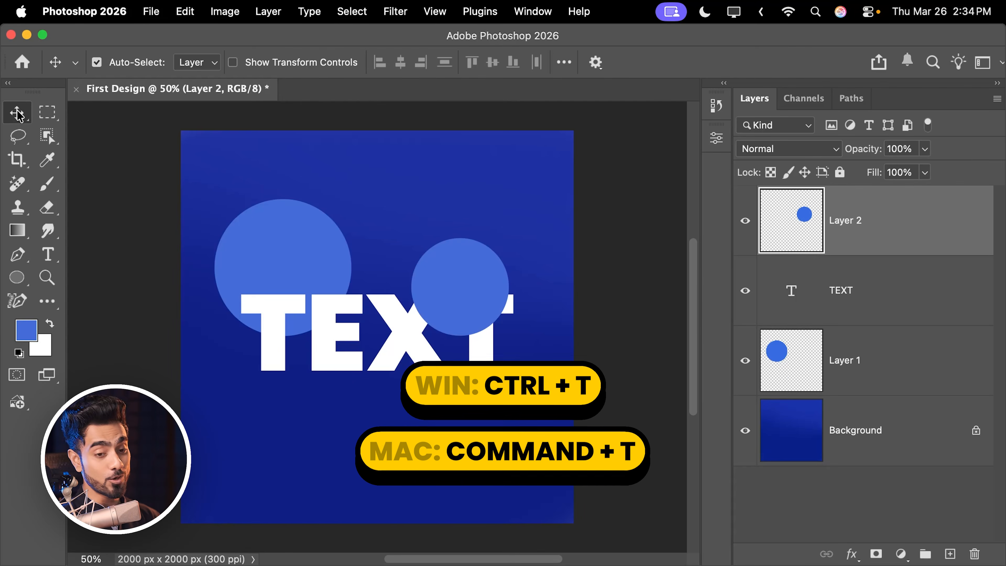
- Free Transform Layer 2, enlarging the smaller circle slightly and placing it over the tops of the letters X and final T
{"action": "key", "text": "super+t"}
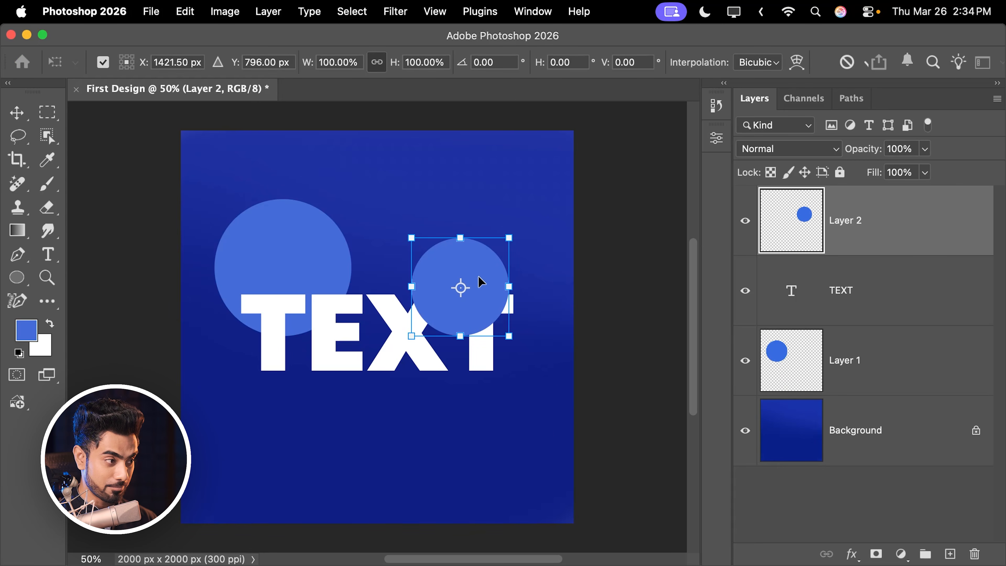
{"action": "left_click_drag", "start_coordinate": [479, 279], "coordinate": [484, 253]}
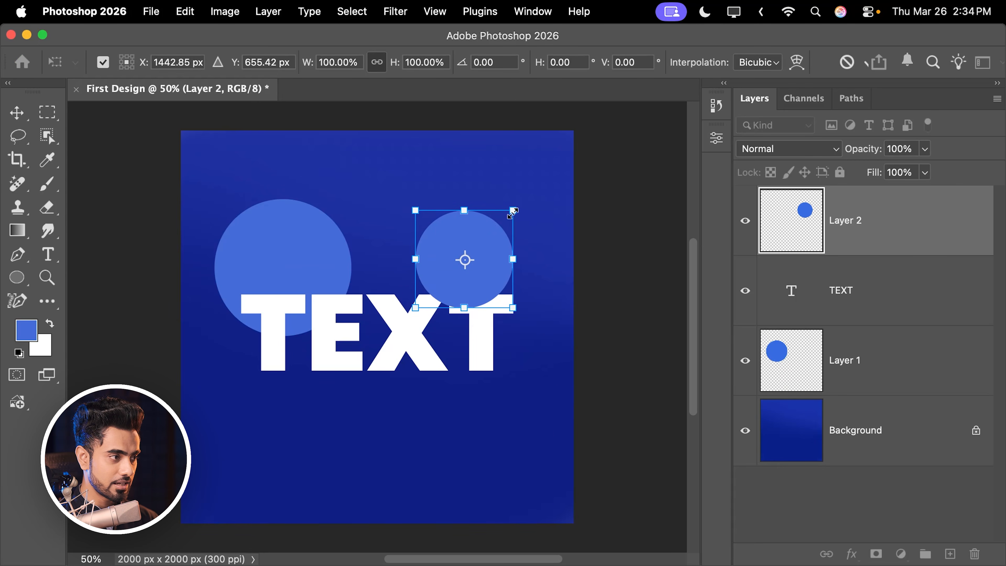
{"action": "left_click_drag", "start_coordinate": [513, 213], "coordinate": [519, 203]}
{"action": "left_click_drag", "start_coordinate": [500, 238], "coordinate": [479, 240]}
{"action": "key", "text": "Return"}
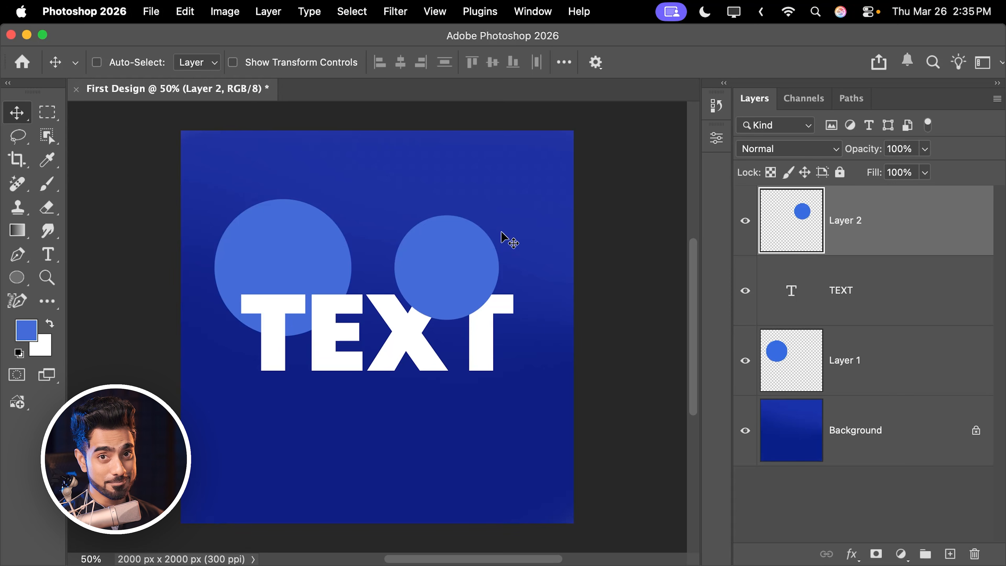
- Add a new layer on top and stamp one brush circle, slightly wider than the canvas, over the lower-right corner of the design
{"action": "left_click", "coordinate": [48, 183]}
{"action": "key", "text": "bracketright"}
{"action": "key", "text": "bracketright"}
{"action": "key", "text": "bracketright"}
{"action": "key", "text": "bracketright"}
{"action": "key", "text": "bracketright"}
{"action": "key", "text": "bracketright"}
{"action": "key", "text": "bracketright"}
{"action": "key", "text": "bracketright"}
{"action": "key", "text": "bracketright"}
{"action": "key", "text": "bracketright"}
{"action": "key", "text": "bracketright"}
{"action": "key", "text": "bracketright"}
{"action": "key", "text": "bracketright"}
{"action": "key", "text": "bracketright"}
{"action": "key", "text": "bracketright"}
{"action": "key", "text": "bracketright"}
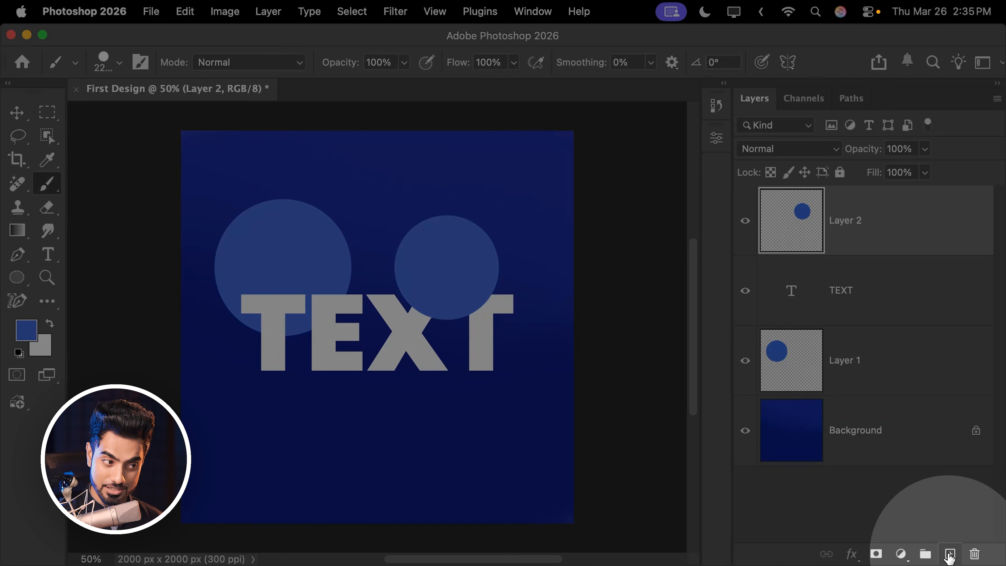
{"action": "left_click", "coordinate": [950, 554]}
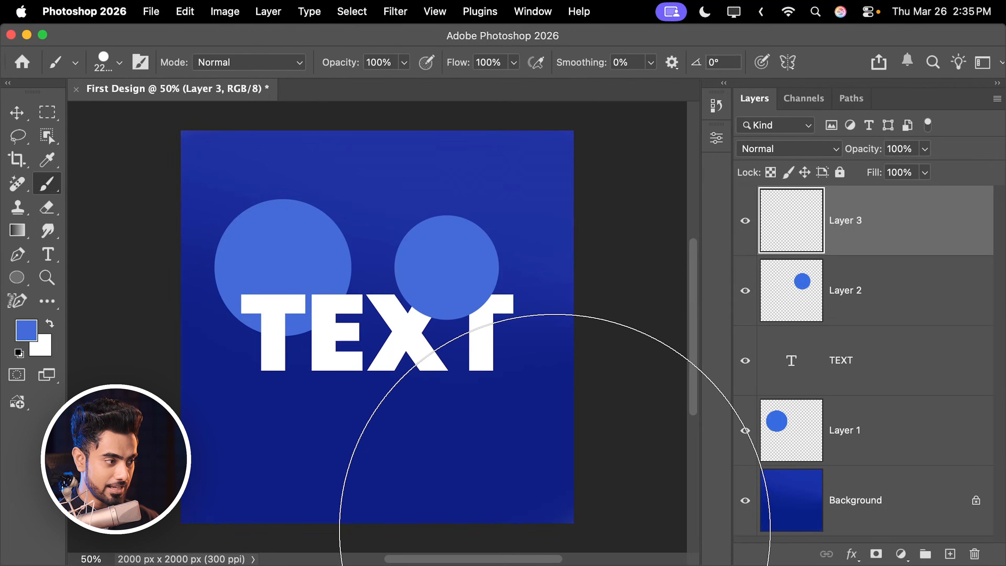
{"action": "left_click", "coordinate": [535, 550]}
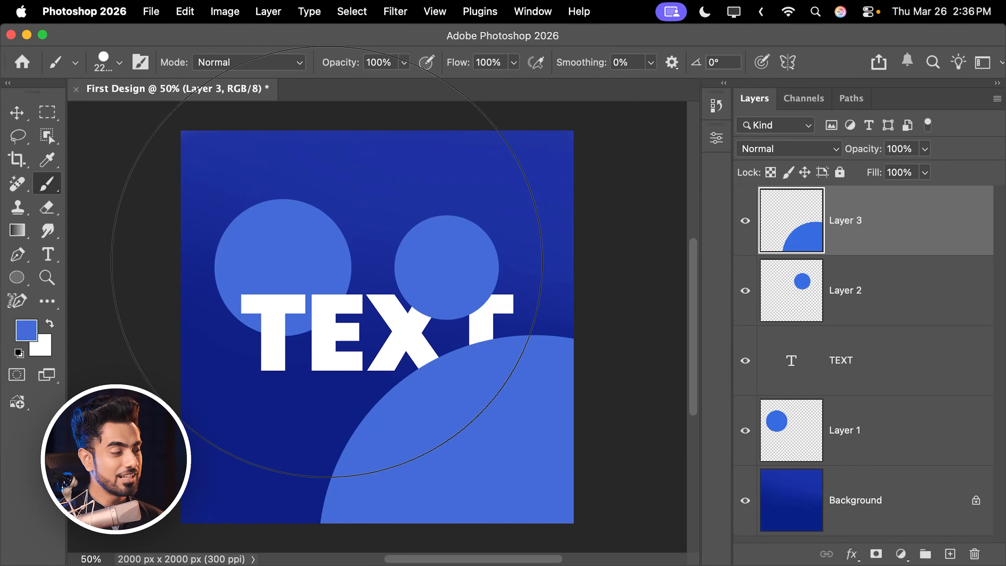
{"action": "left_click", "coordinate": [17, 115]}
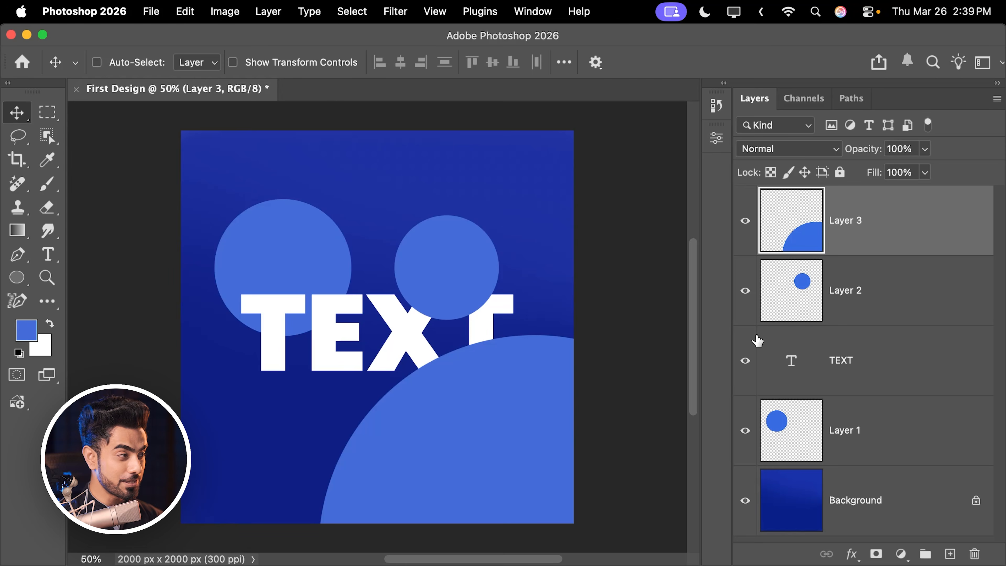
- Save the document as First Design.psd in Photoshop format in the Photoshop for Beginners folder and view the saved file in Finder
{"action": "left_click", "coordinate": [151, 13]}
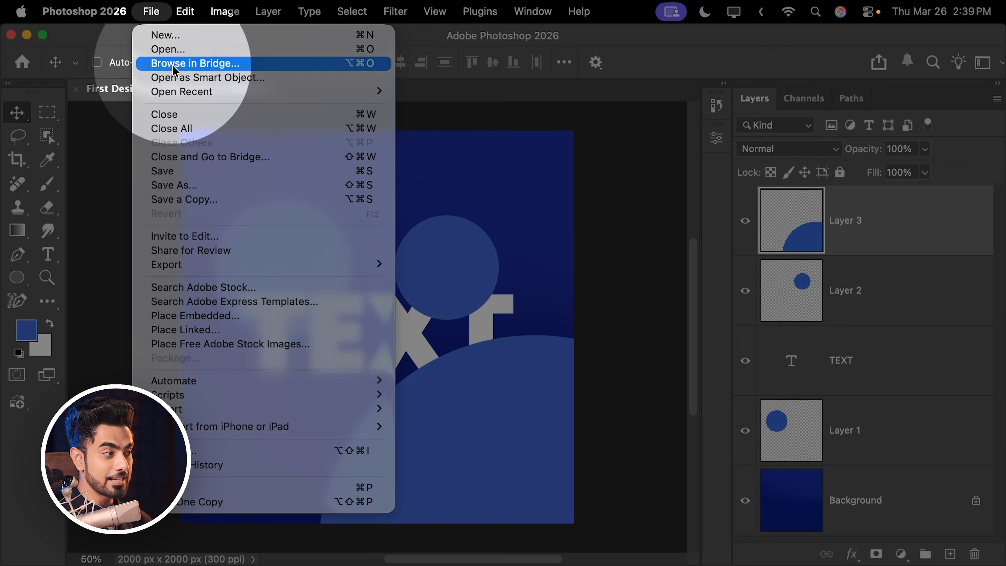
{"action": "left_click", "coordinate": [186, 173]}
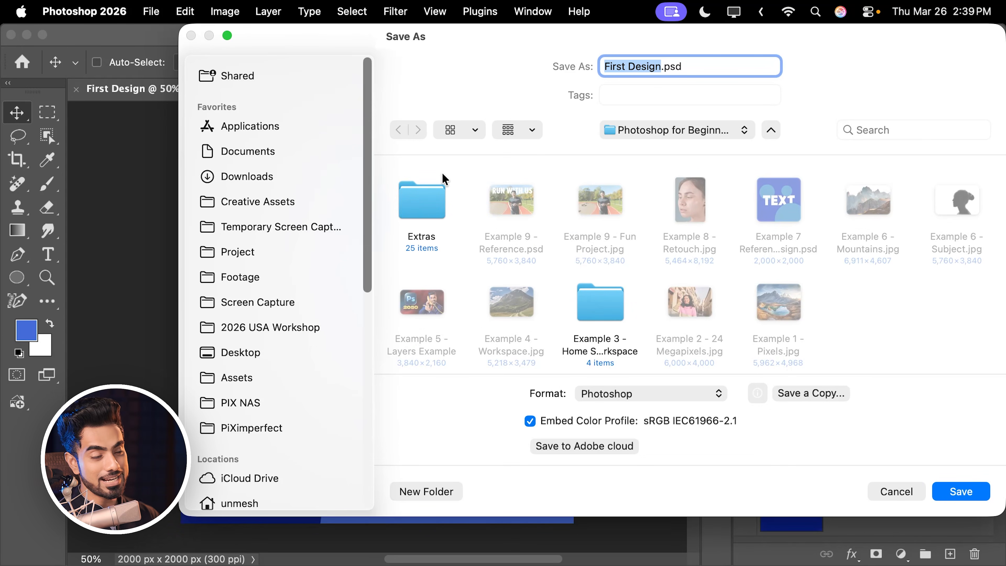
{"action": "left_click", "coordinate": [646, 68]}
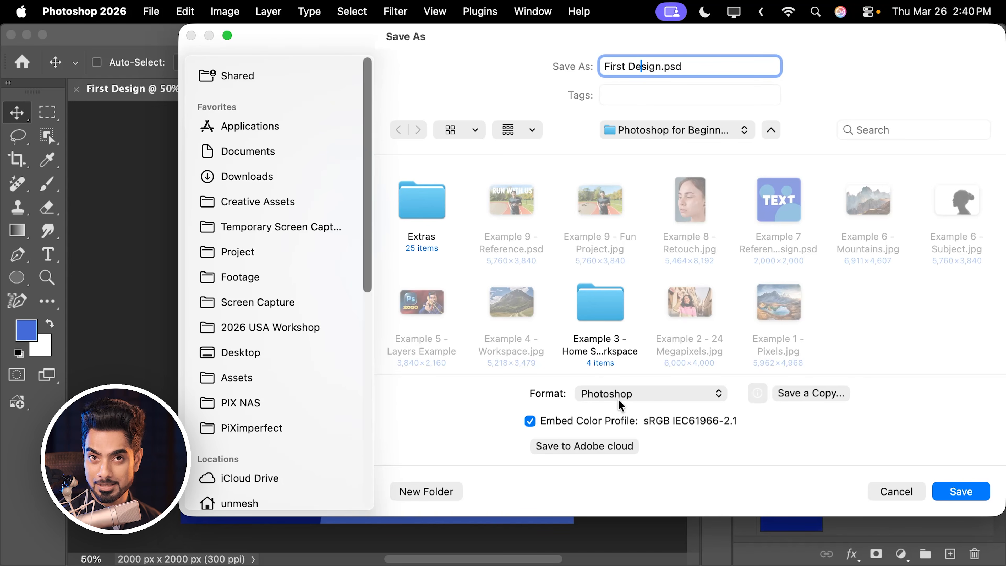
{"action": "left_click_drag", "start_coordinate": [754, 37], "coordinate": [459, 64]}
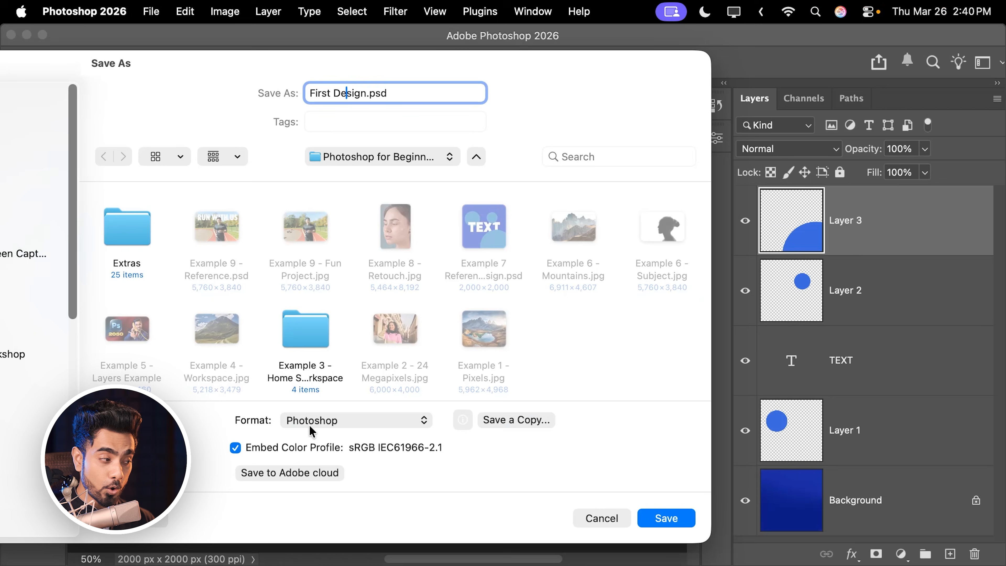
{"action": "left_click", "coordinate": [309, 425]}
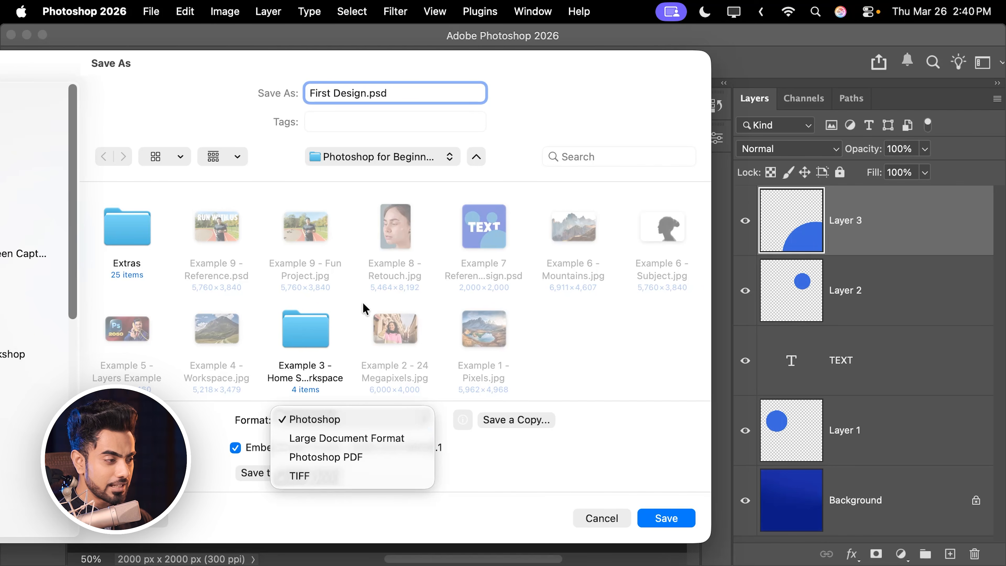
{"action": "left_click", "coordinate": [317, 426]}
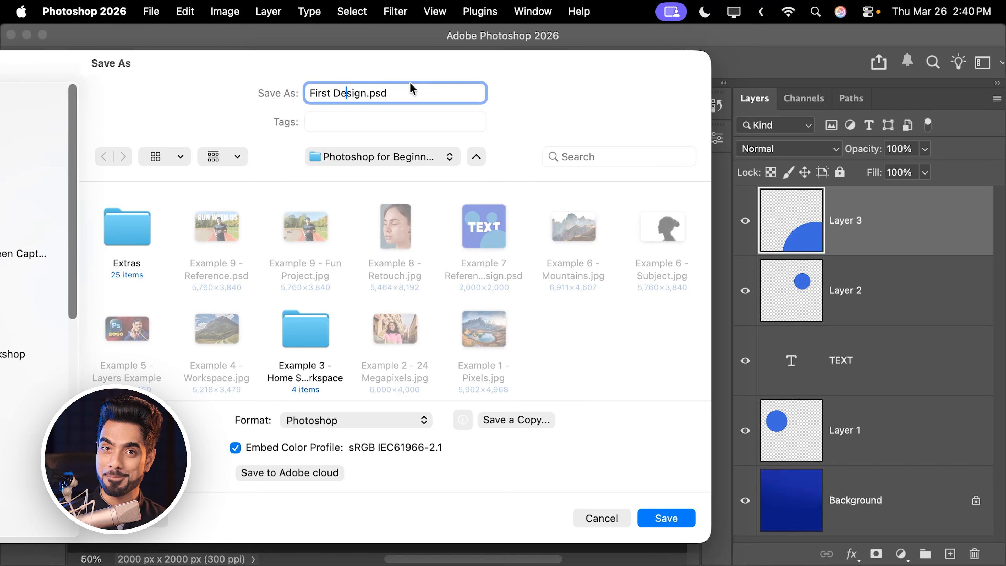
{"action": "left_click", "coordinate": [661, 515]}
{"action": "left_click", "coordinate": [755, 239]}
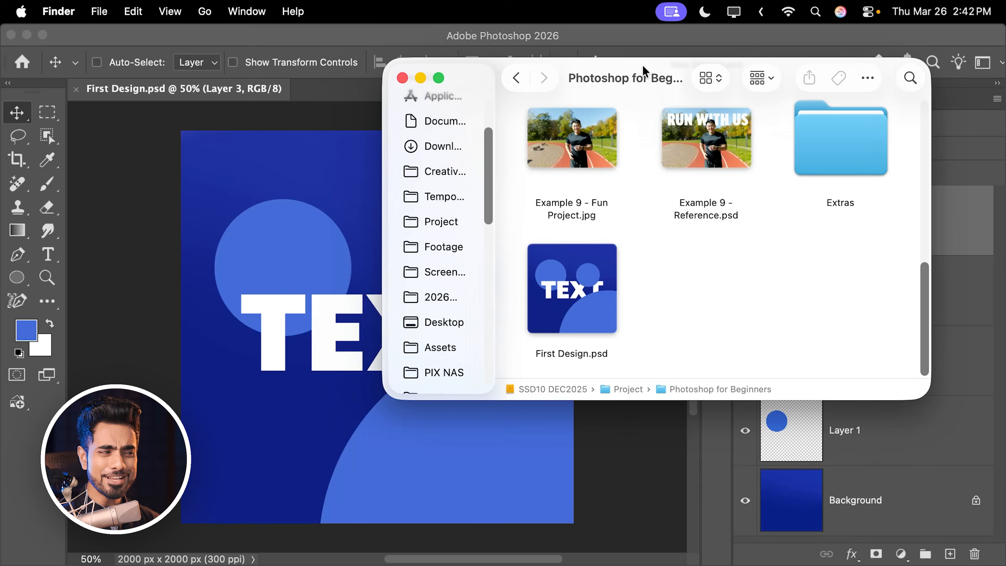
{"action": "left_click_drag", "start_coordinate": [642, 64], "coordinate": [640, 110]}
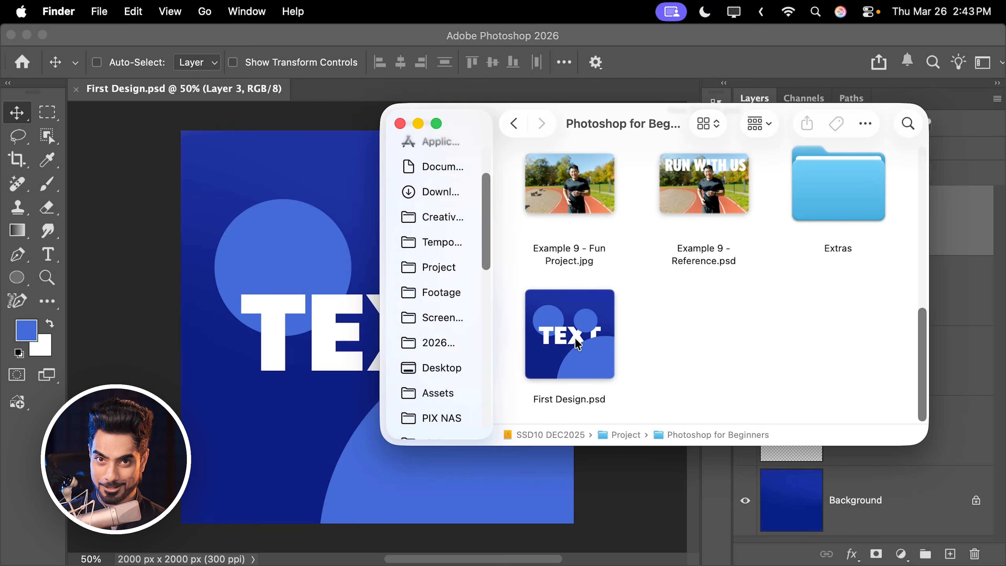
{"action": "left_click", "coordinate": [928, 218]}
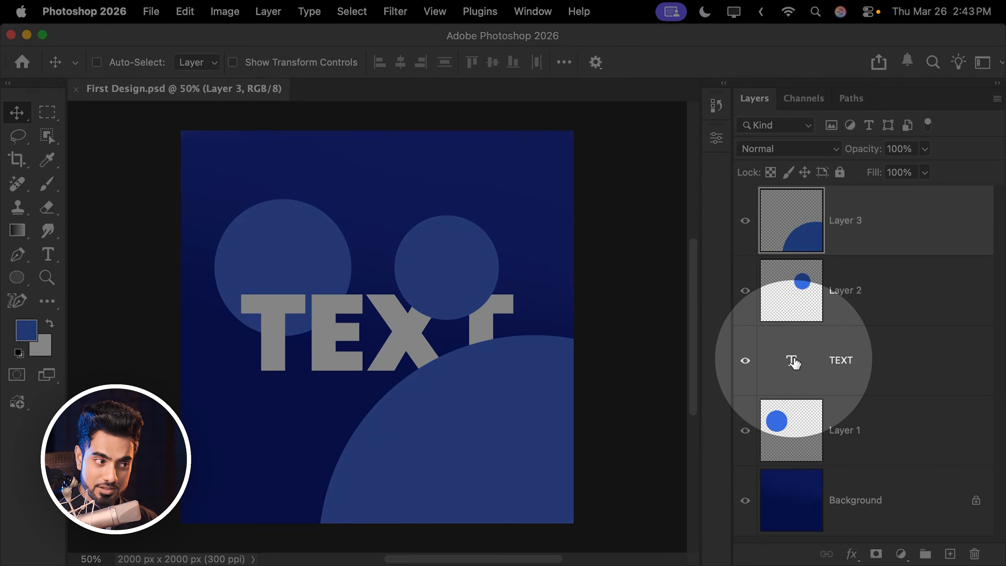
- Replace the wording of the TEXT layer with ELSE
{"action": "double_click", "coordinate": [791, 360]}
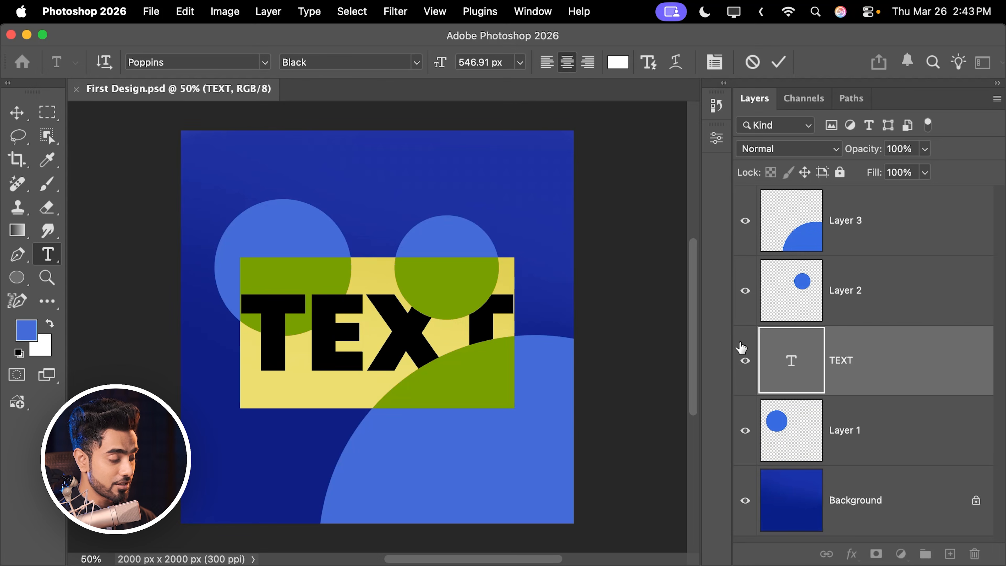
{"action": "type", "text": "ELSE"}
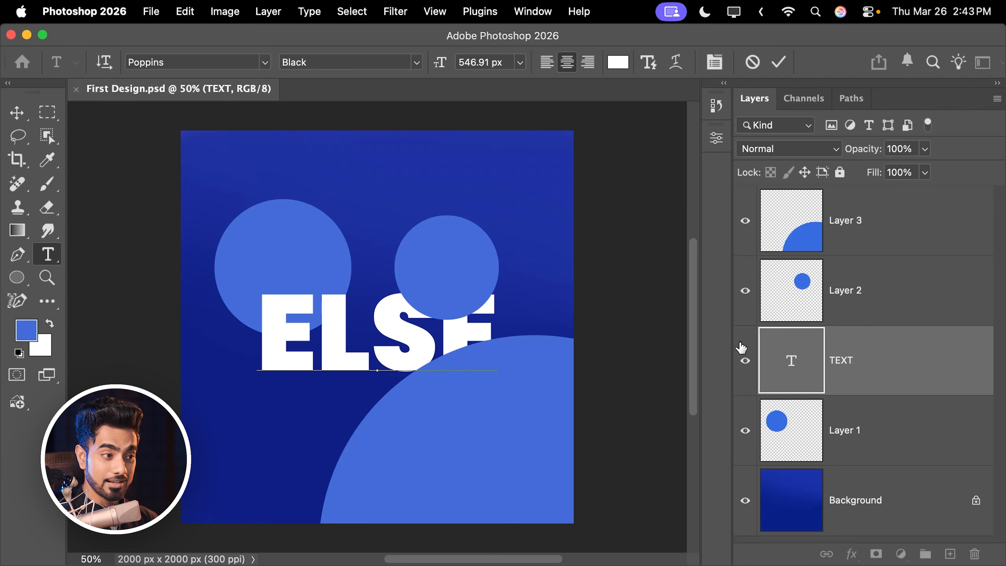
{"action": "left_click", "coordinate": [635, 238]}
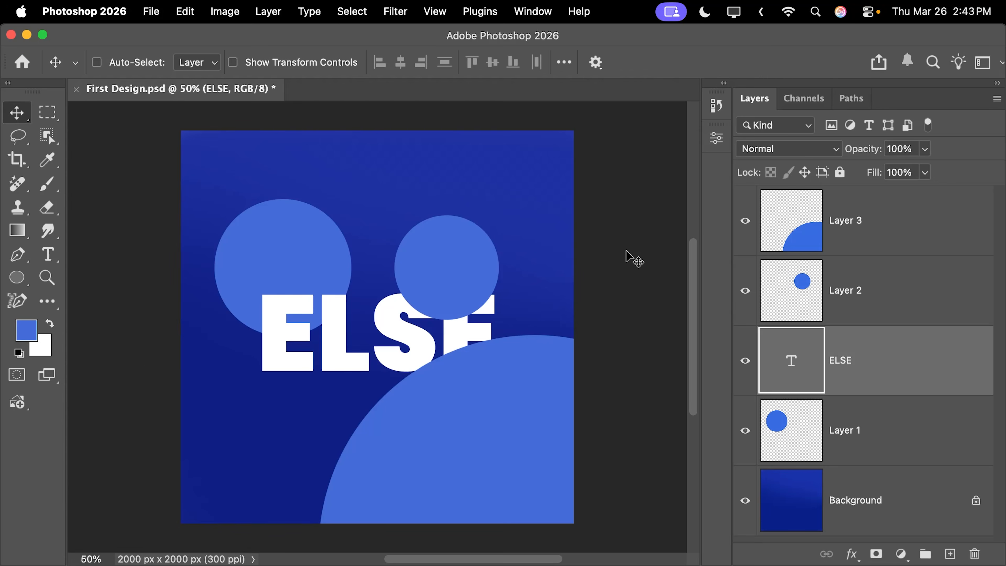
- View the thumbnail of First Design.psd in Finder to compare it with the edited text
{"action": "mouse_move", "coordinate": [182, 539]}
{"action": "left_click", "coordinate": [151, 541]}
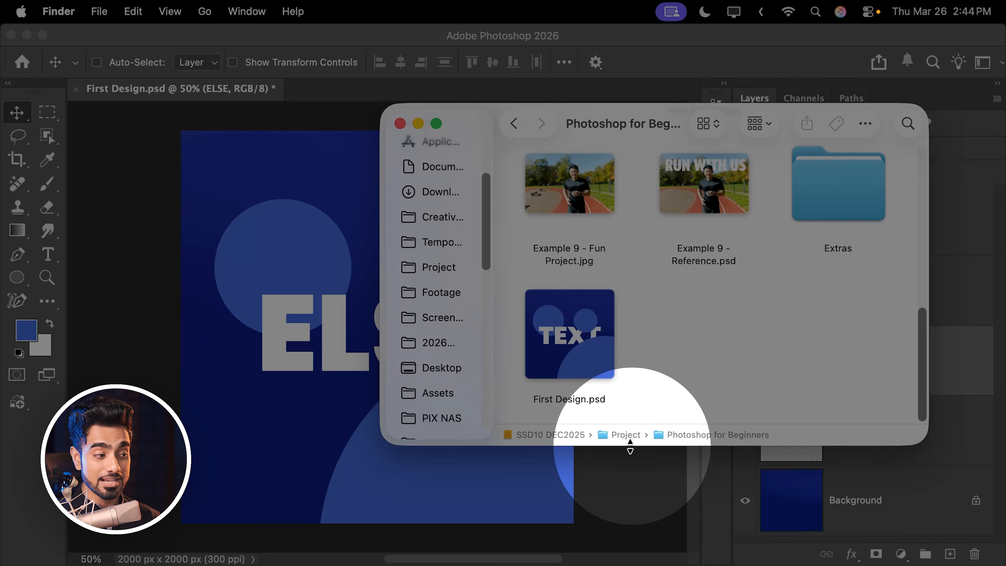
{"action": "left_click", "coordinate": [634, 477]}
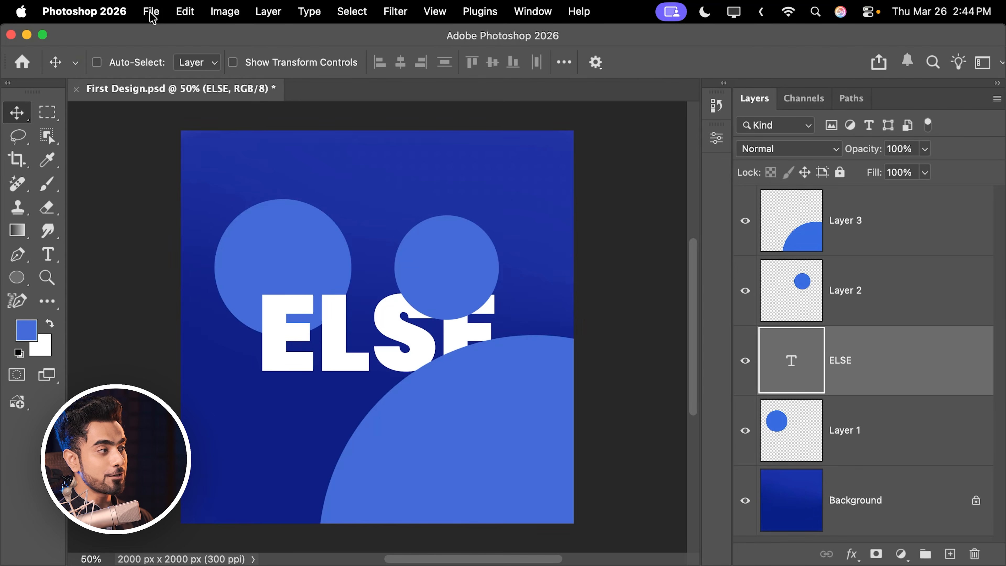
- Save the ELSE text change to First Design.psd and check the file's thumbnail in Finder
{"action": "left_click", "coordinate": [152, 12]}
{"action": "left_click", "coordinate": [178, 176]}
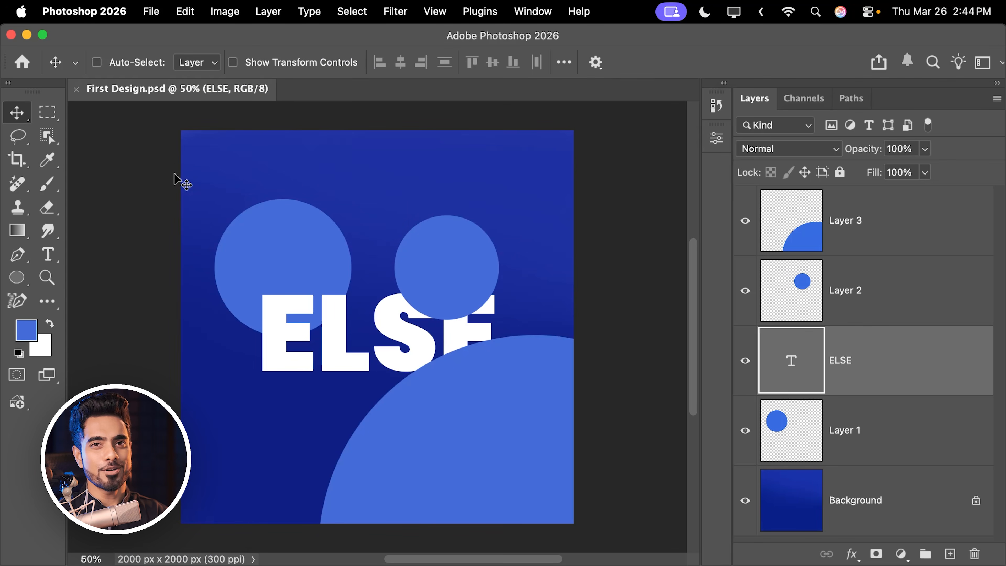
{"action": "mouse_move", "coordinate": [146, 560]}
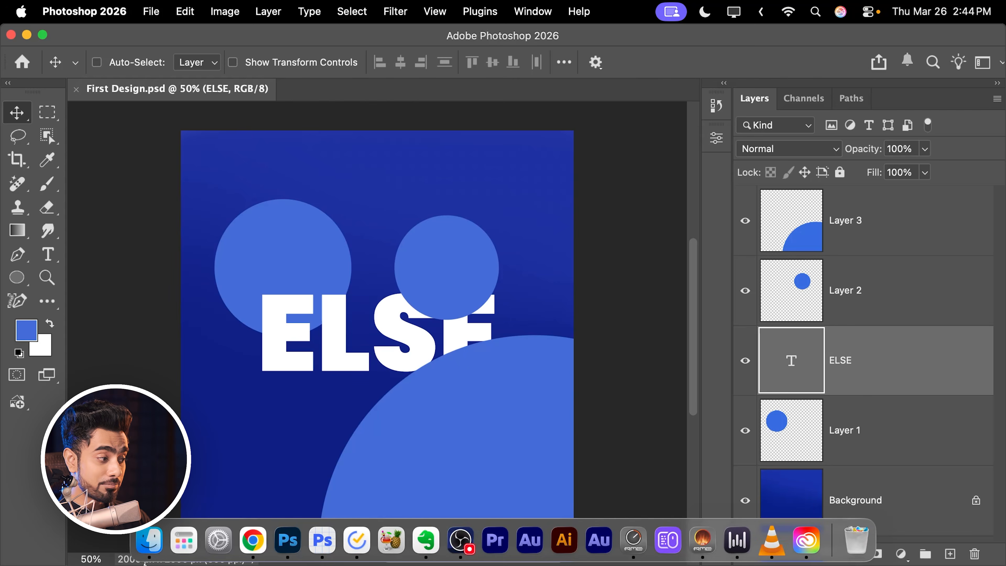
{"action": "left_click", "coordinate": [151, 539]}
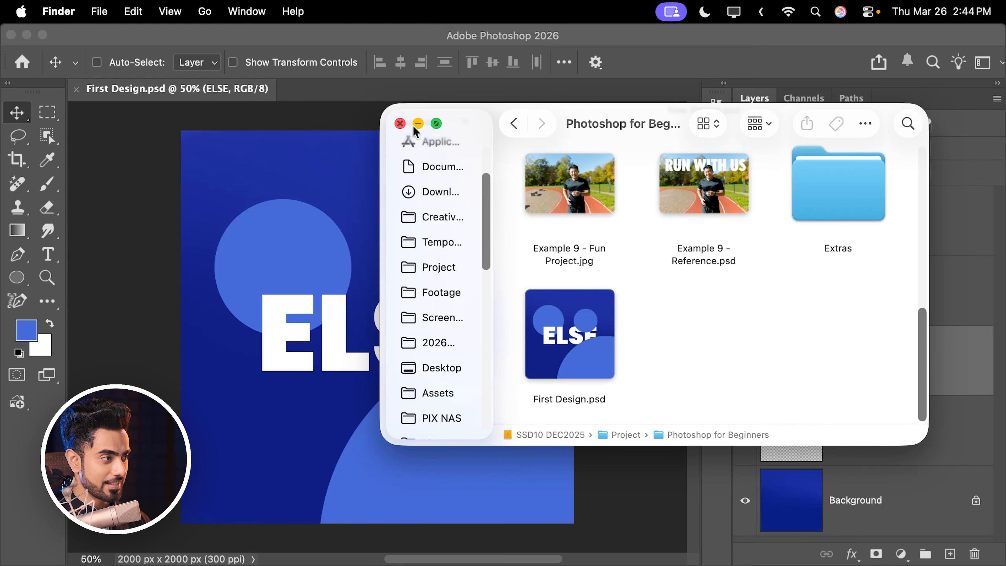
{"action": "left_click", "coordinate": [417, 124]}
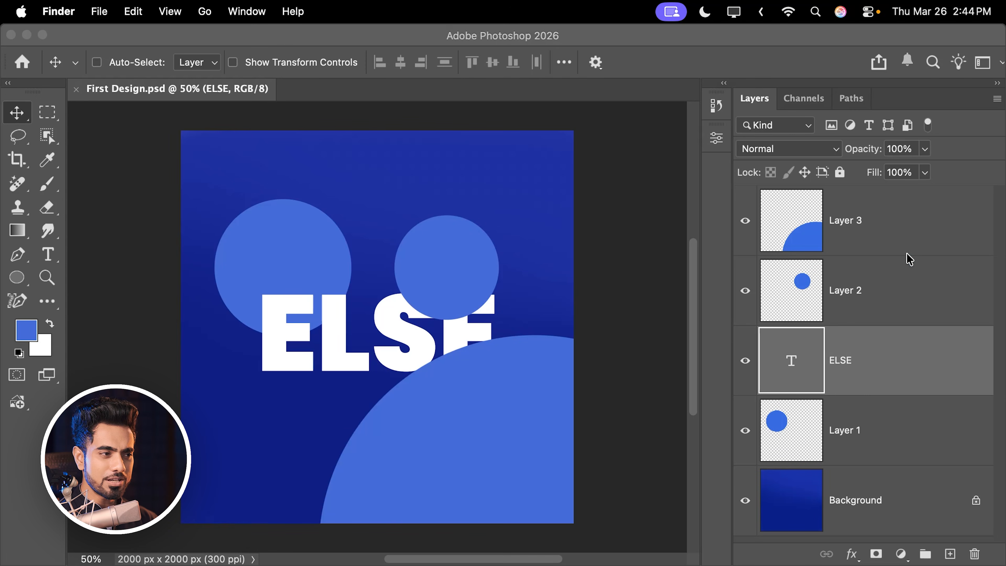
- Move the smaller circle on Layer 2 slightly upward so it covers less of the text
{"action": "left_click", "coordinate": [879, 300]}
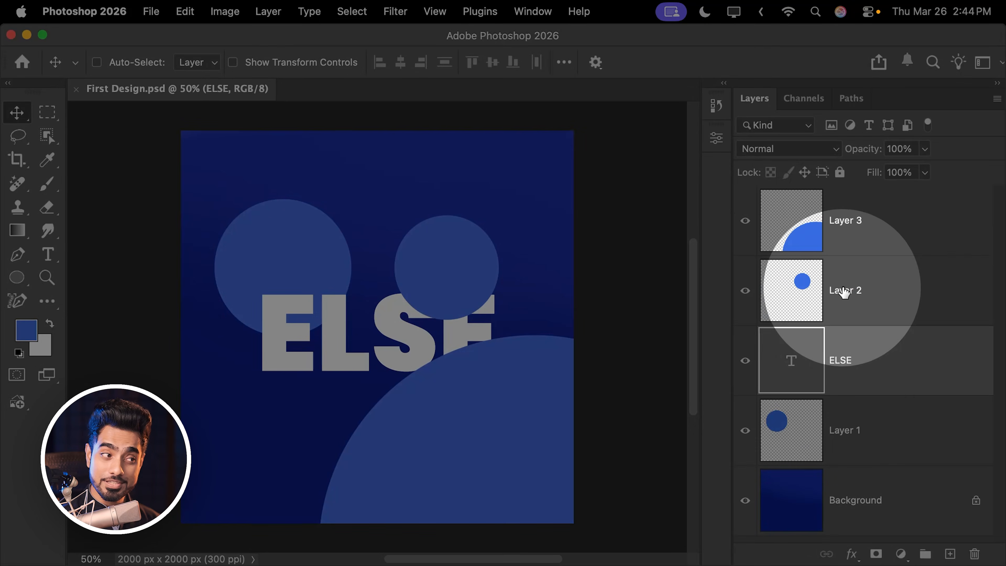
{"action": "left_click", "coordinate": [841, 296]}
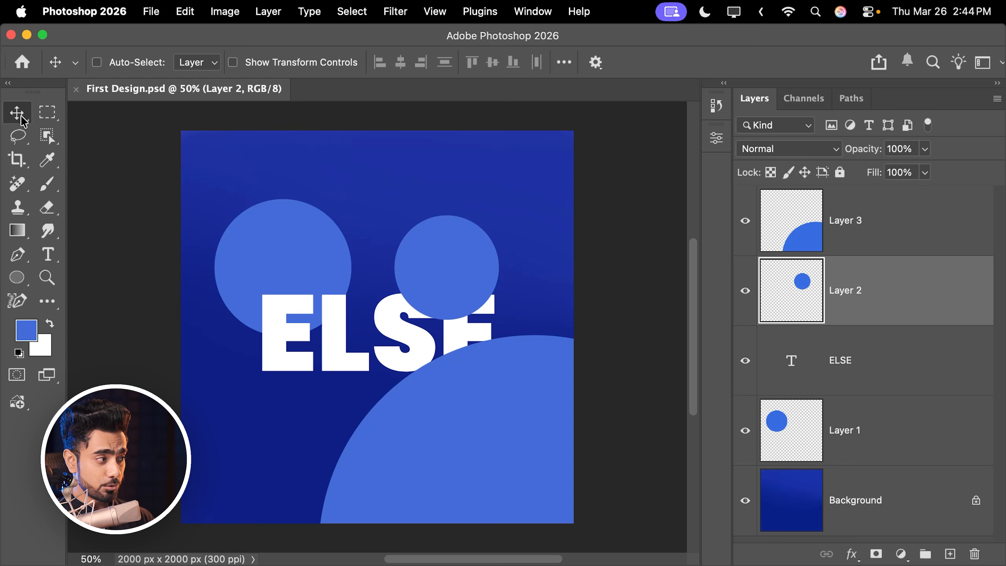
{"action": "mouse_move", "coordinate": [454, 277]}
{"action": "left_mouse_down"}
{"action": "mouse_move", "coordinate": [460, 263]}
{"action": "mouse_move", "coordinate": [456, 274]}
{"action": "mouse_move", "coordinate": [448, 268]}
{"action": "left_mouse_up"}
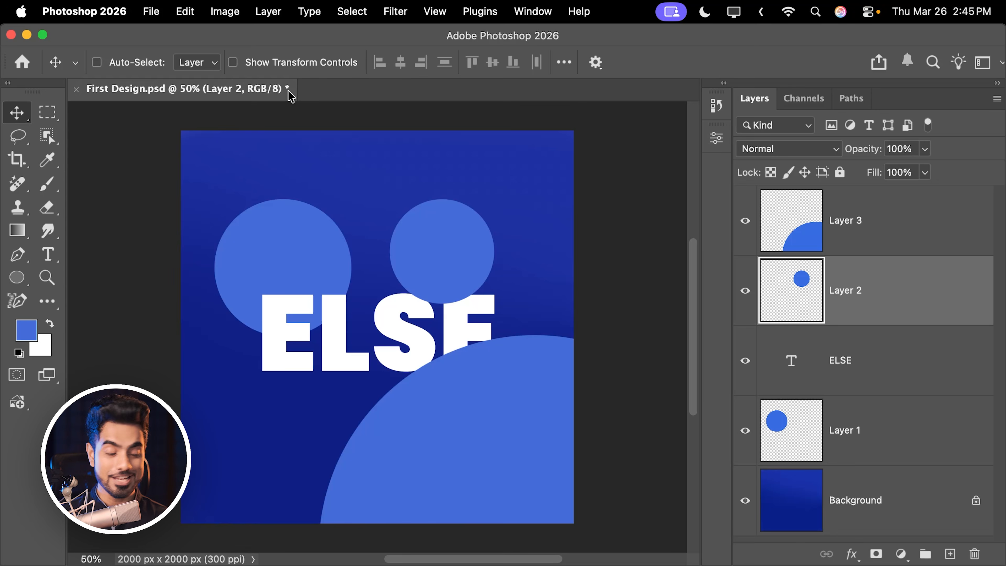
- Save the moved circle to First Design.psd, checking the file's thumbnail in Finder before and after saving
{"action": "left_click", "coordinate": [150, 559]}
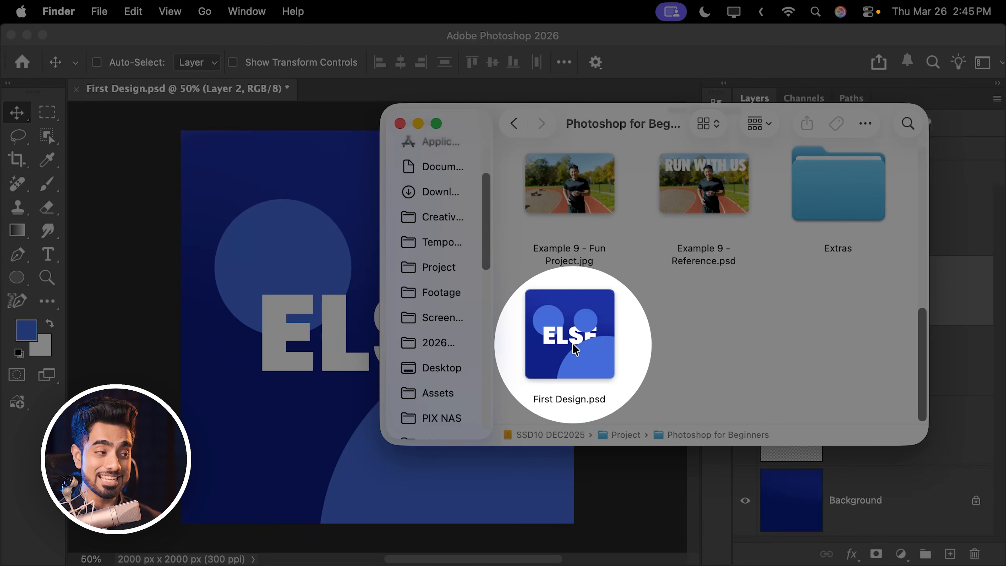
{"action": "left_click", "coordinate": [307, 224]}
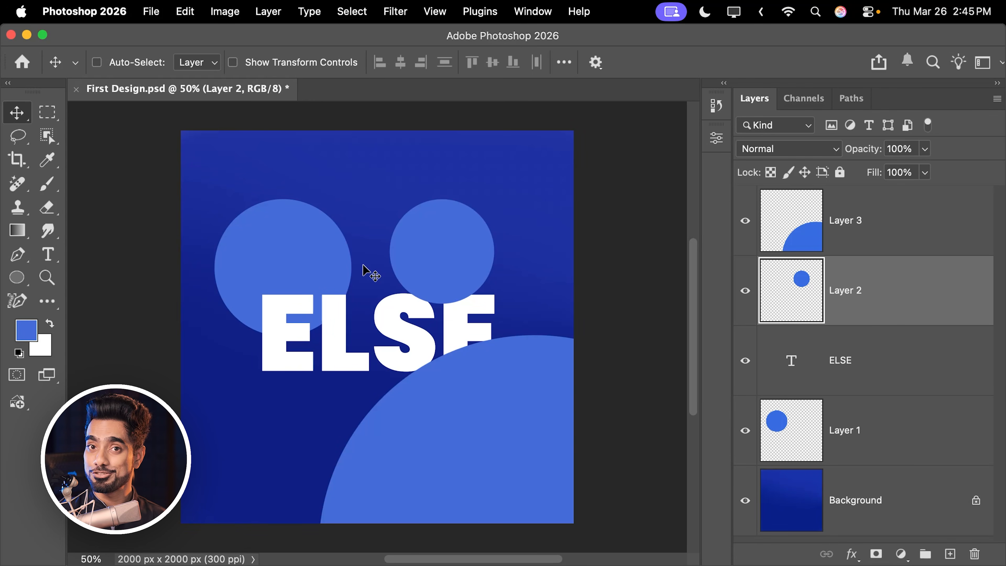
{"action": "left_click", "coordinate": [150, 11]}
{"action": "left_click", "coordinate": [162, 170]}
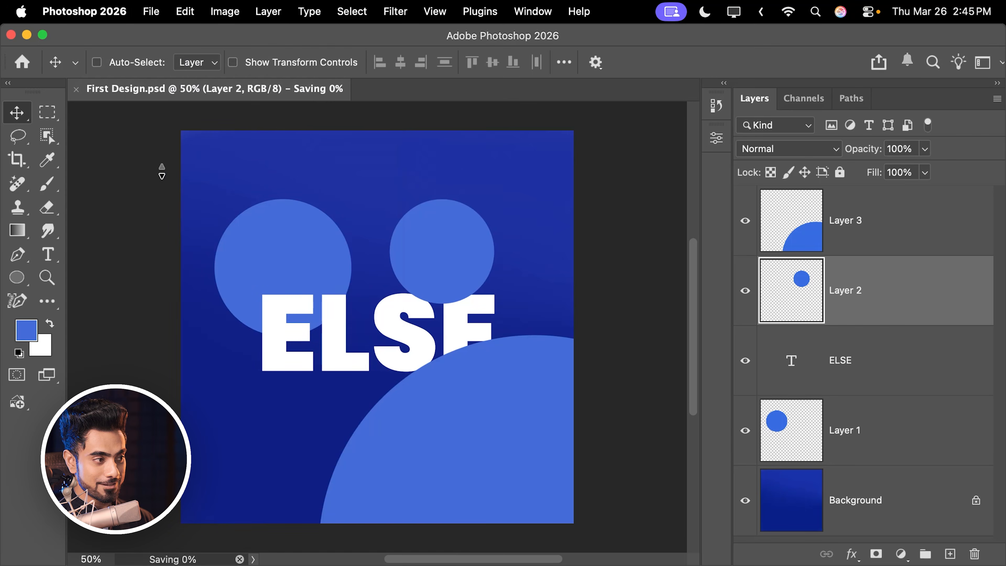
{"action": "left_click", "coordinate": [147, 558]}
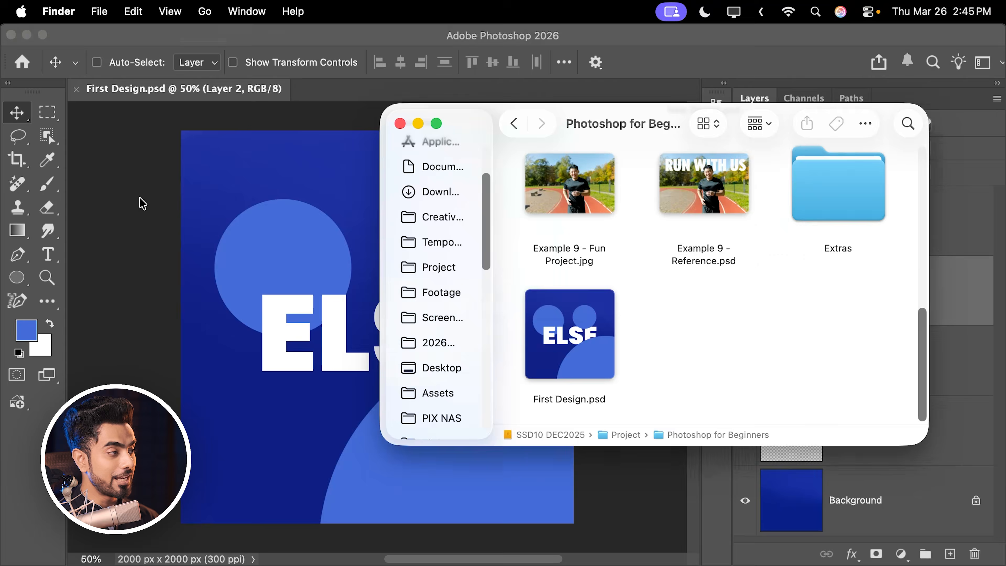
{"action": "left_click", "coordinate": [140, 199]}
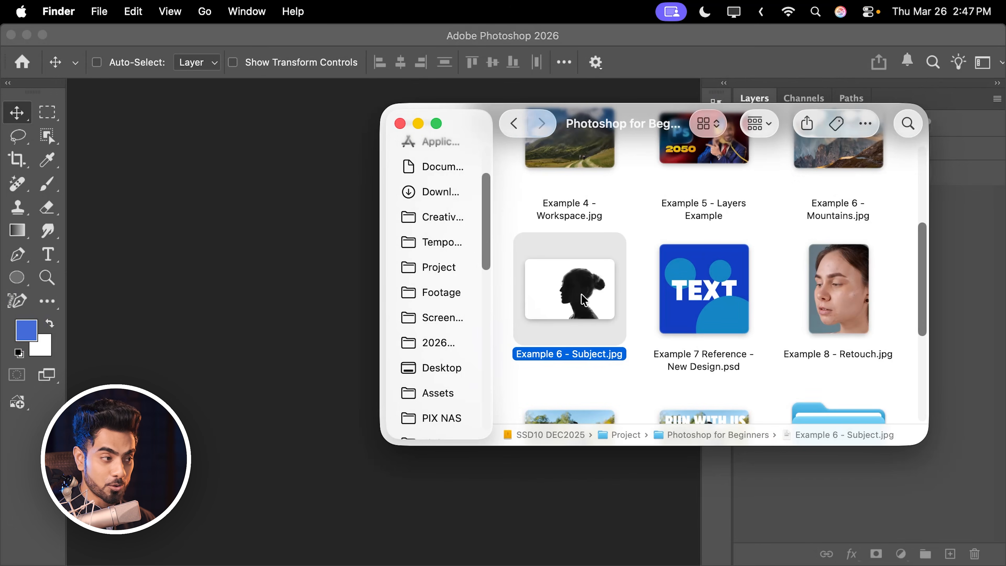
- Open Example 6 - Subject.jpg from the Finder folder and check the file's original thumbnail in Finder
{"action": "left_click_drag", "start_coordinate": [585, 300], "coordinate": [259, 242]}
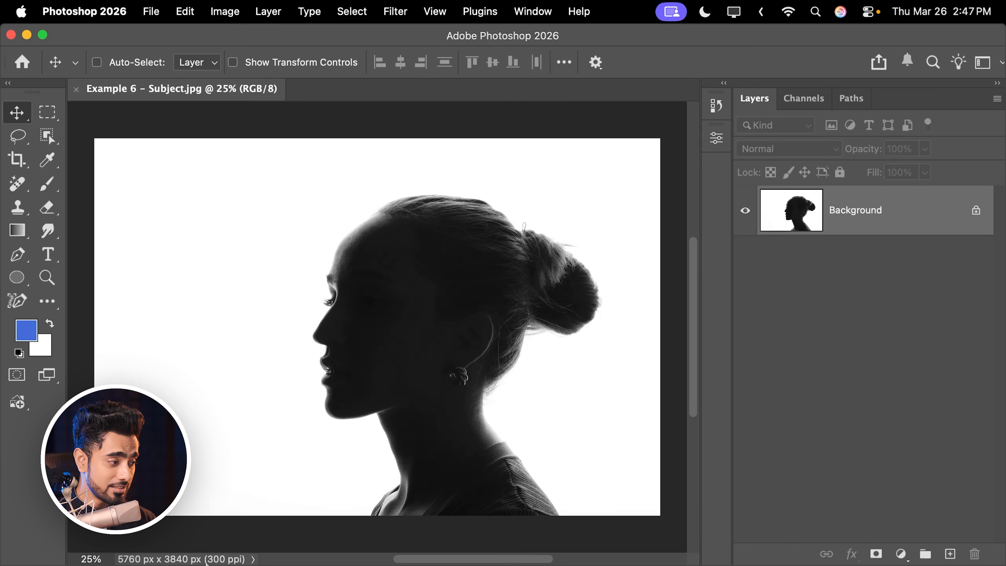
{"action": "mouse_move", "coordinate": [206, 563]}
{"action": "left_click", "coordinate": [156, 539]}
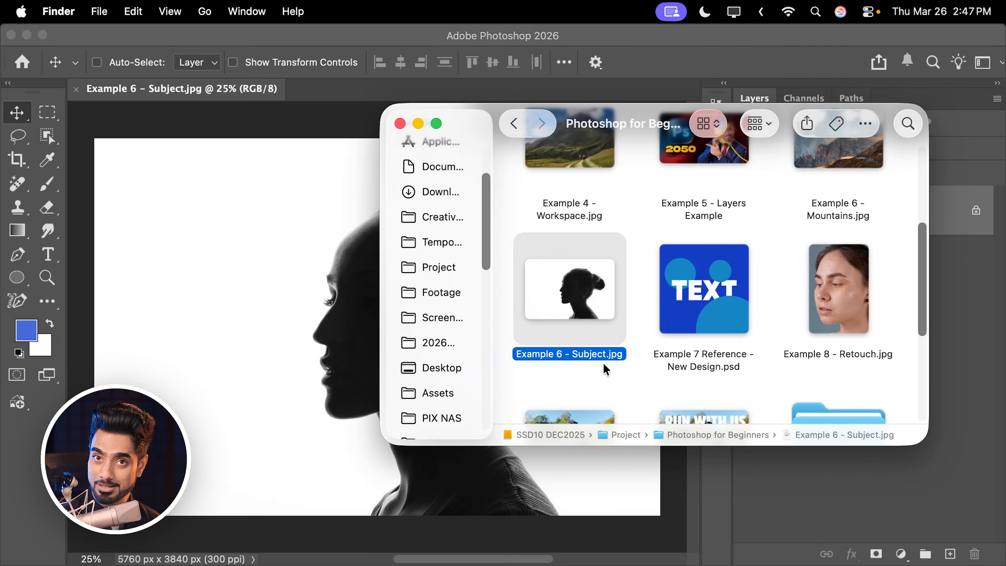
{"action": "left_click", "coordinate": [732, 461]}
- Choose the Brush tool and set the foreground color to black
{"action": "left_click", "coordinate": [47, 185]}
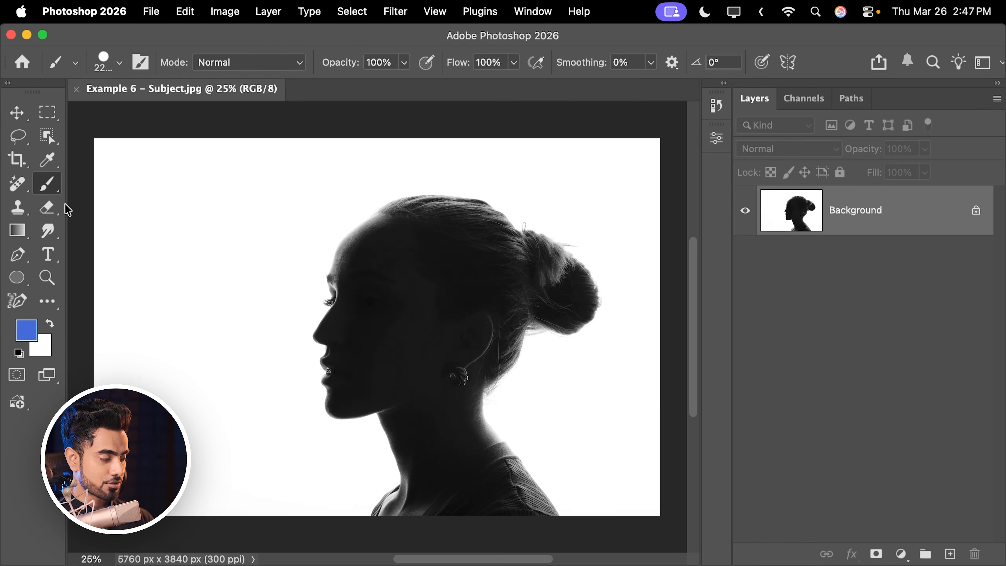
{"action": "left_click", "coordinate": [26, 331]}
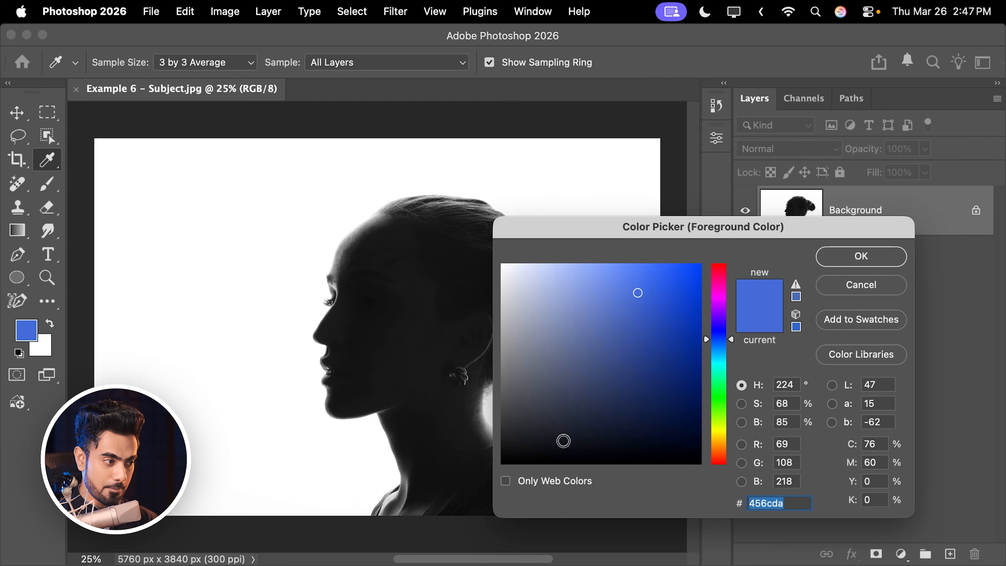
{"action": "left_click", "coordinate": [472, 484]}
{"action": "left_click", "coordinate": [838, 262]}
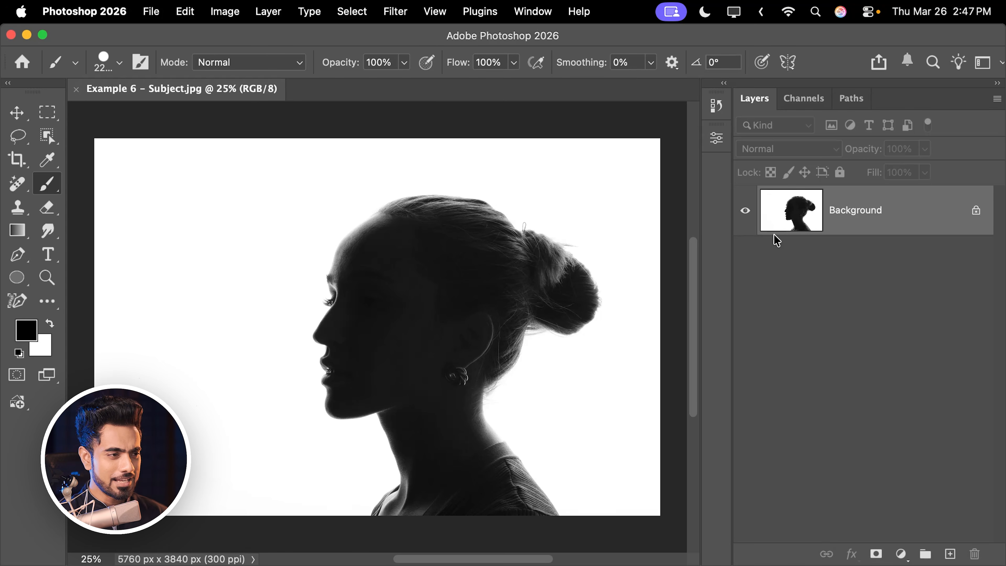
- Reduce the brush size to 900 and paint a short black stroke over the middle of the silhouetted head
{"action": "key", "text": "bracketleft"}
{"action": "key", "text": "bracketleft"}
{"action": "key", "text": "bracketleft"}
{"action": "key", "text": "bracketleft"}
{"action": "key", "text": "bracketleft"}
{"action": "key", "text": "bracketleft"}
{"action": "key", "text": "bracketleft"}
{"action": "key", "text": "bracketleft"}
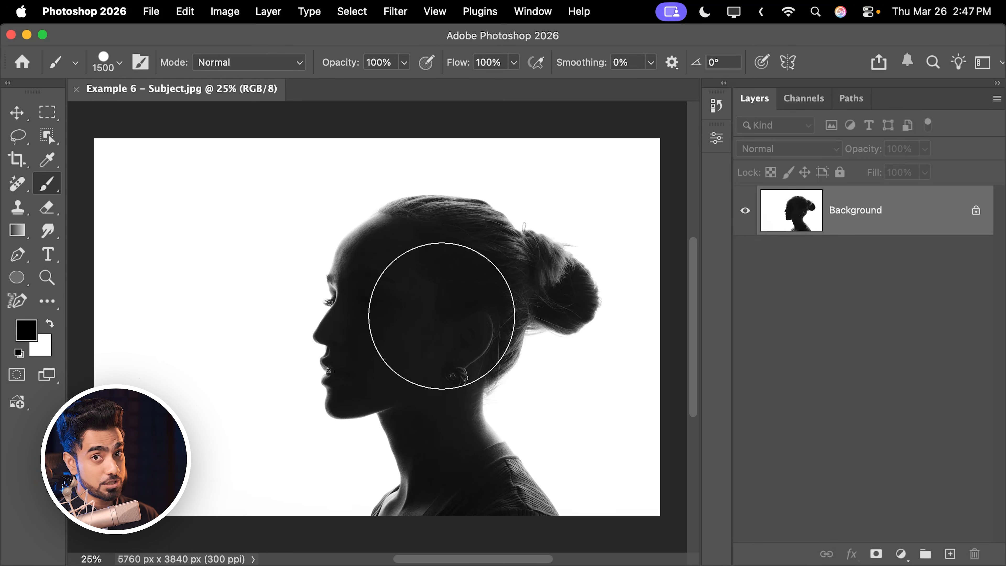
{"action": "key", "text": "bracketleft"}
{"action": "key", "text": "bracketleft"}
{"action": "key", "text": "bracketleft"}
{"action": "key", "text": "bracketleft"}
{"action": "key", "text": "bracketleft"}
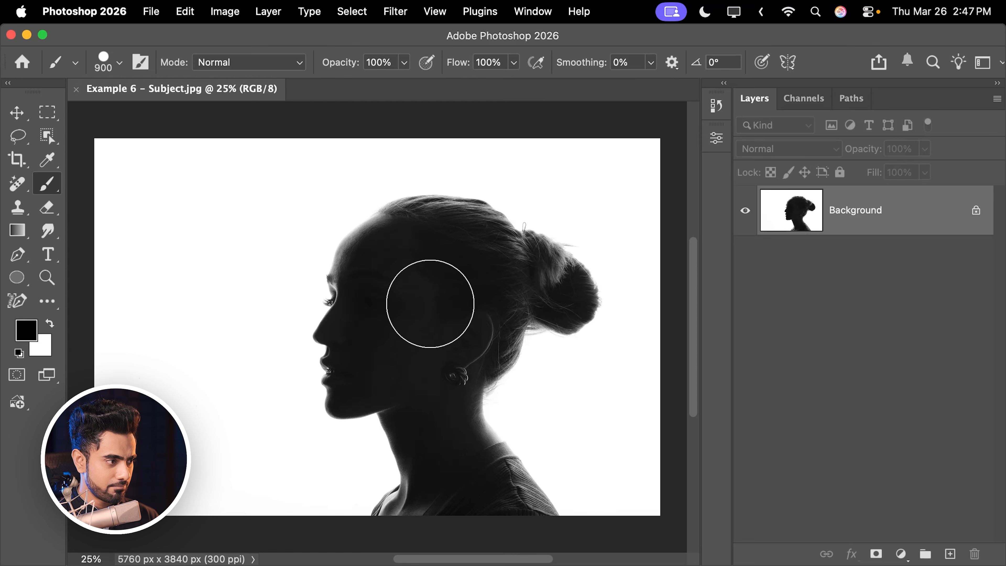
{"action": "left_click_drag", "start_coordinate": [431, 303], "coordinate": [424, 348]}
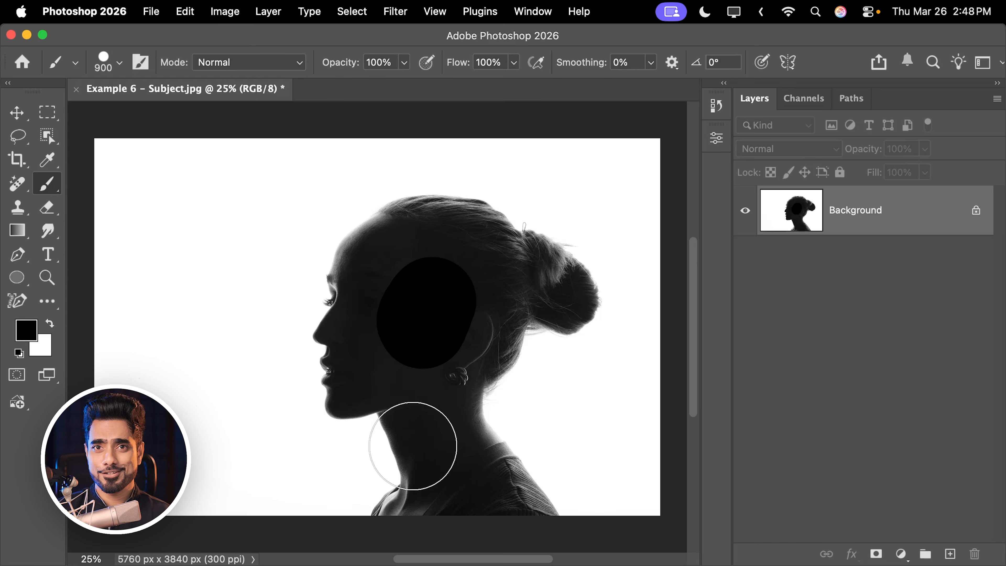
- Save the brush stroke directly into Example 6 - Subject.jpg and check the file's updated thumbnail in Finder
{"action": "left_click", "coordinate": [152, 12]}
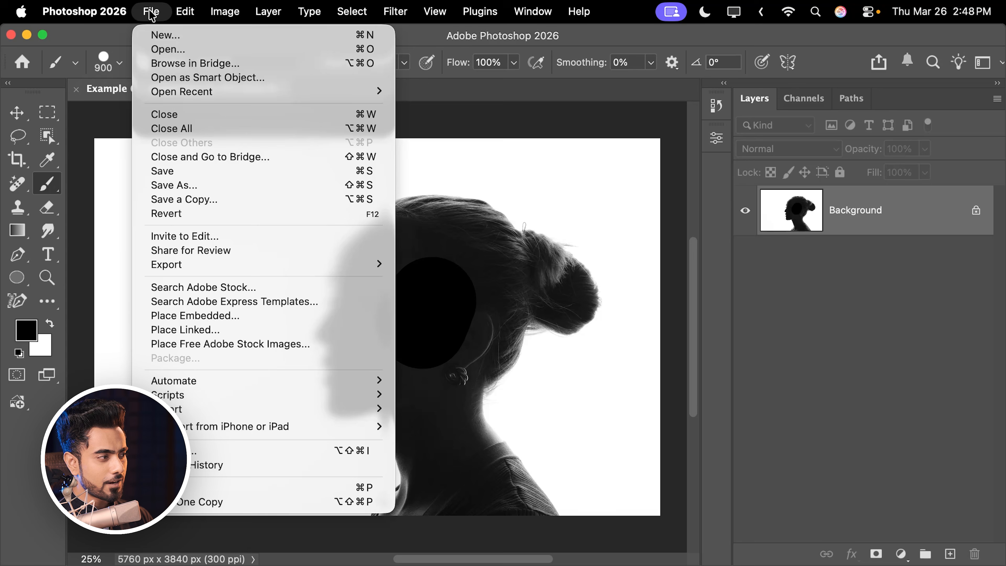
{"action": "left_click", "coordinate": [175, 172]}
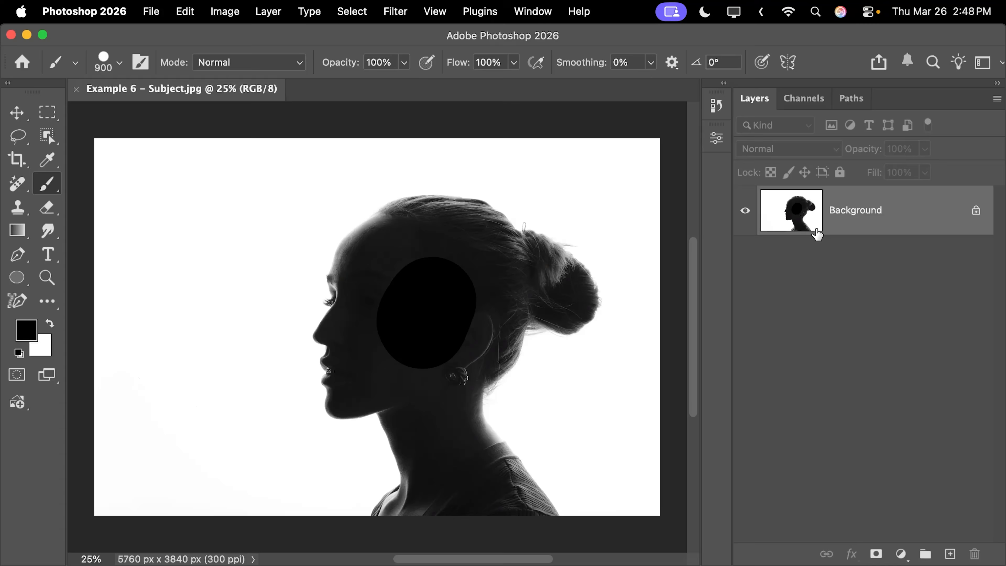
{"action": "mouse_move", "coordinate": [184, 539]}
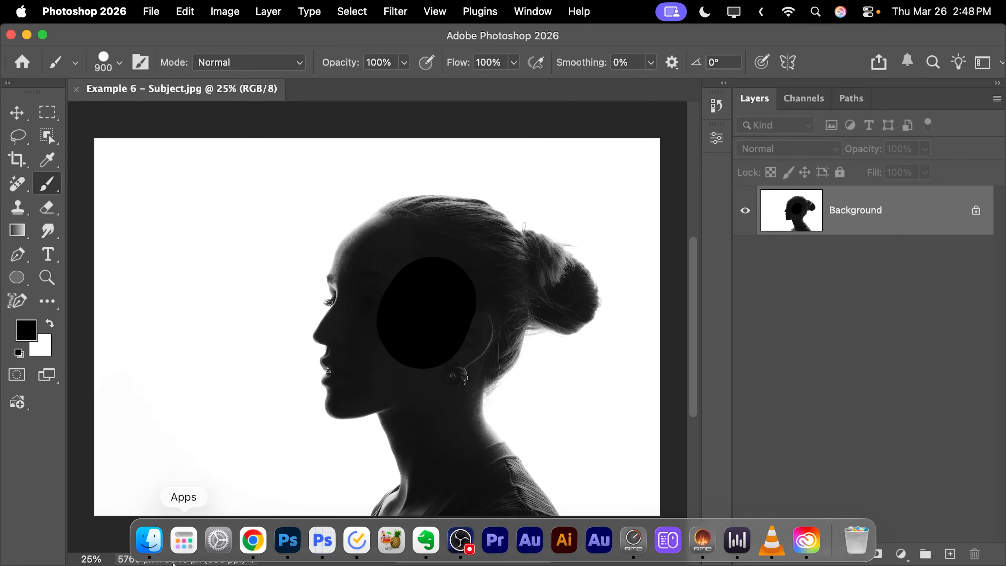
{"action": "left_click", "coordinate": [149, 539]}
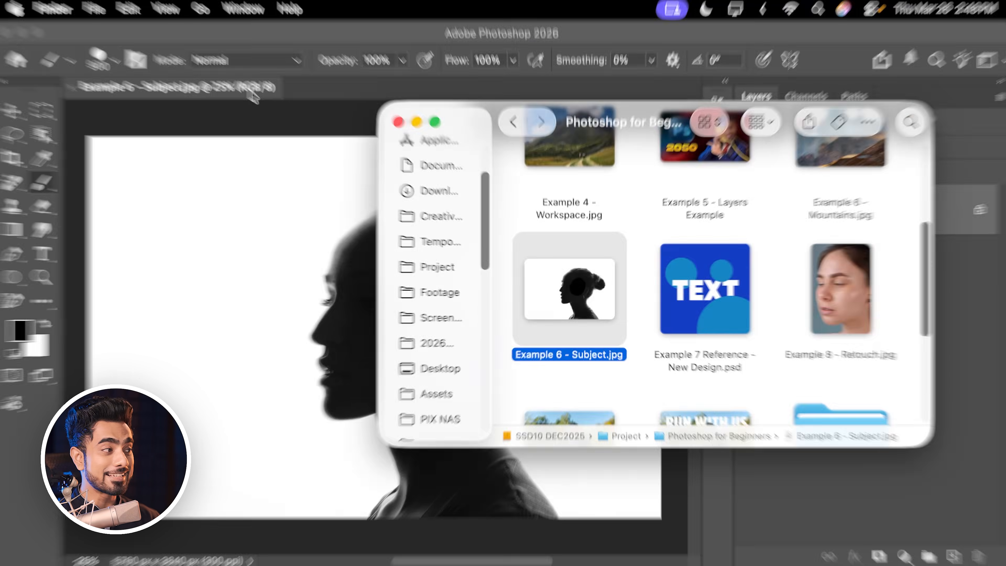
{"action": "left_click", "coordinate": [255, 95]}
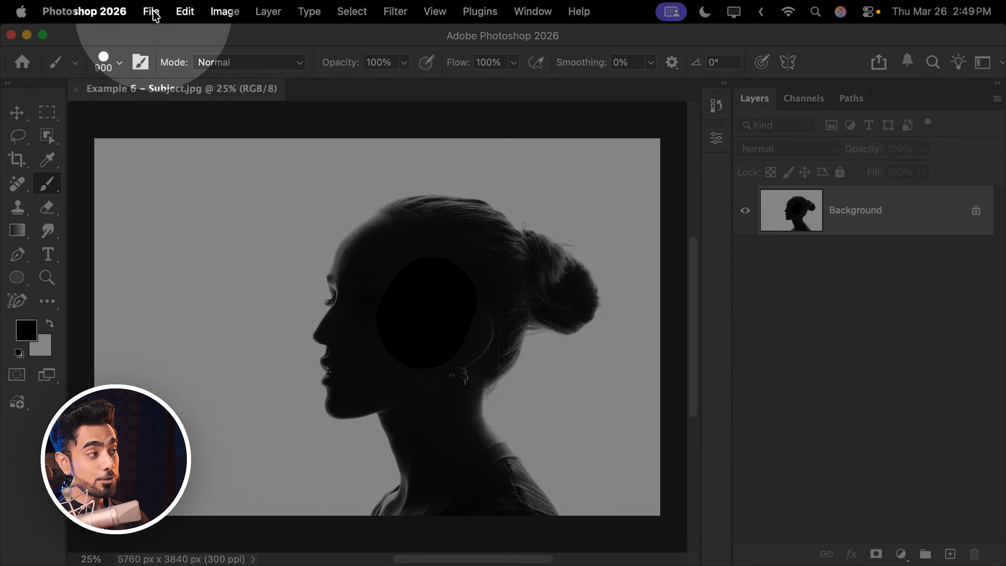
- Create a new document from the 2000 pixel grid preset (2000 x 2000 px, 300 ppi) and paint one black dot near its center
{"action": "left_click", "coordinate": [151, 12]}
{"action": "left_click", "coordinate": [169, 39]}
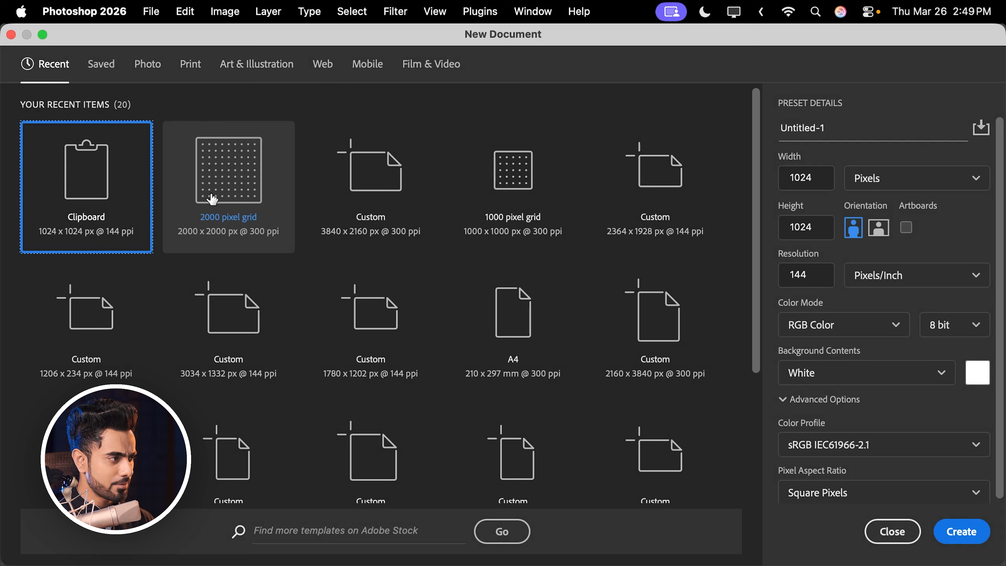
{"action": "left_click", "coordinate": [213, 199]}
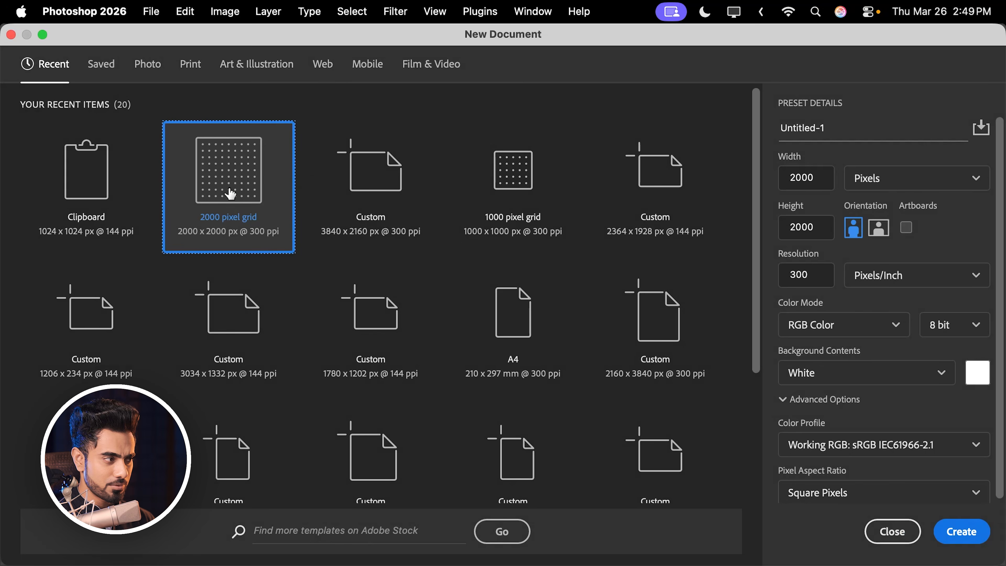
{"action": "left_click", "coordinate": [945, 532]}
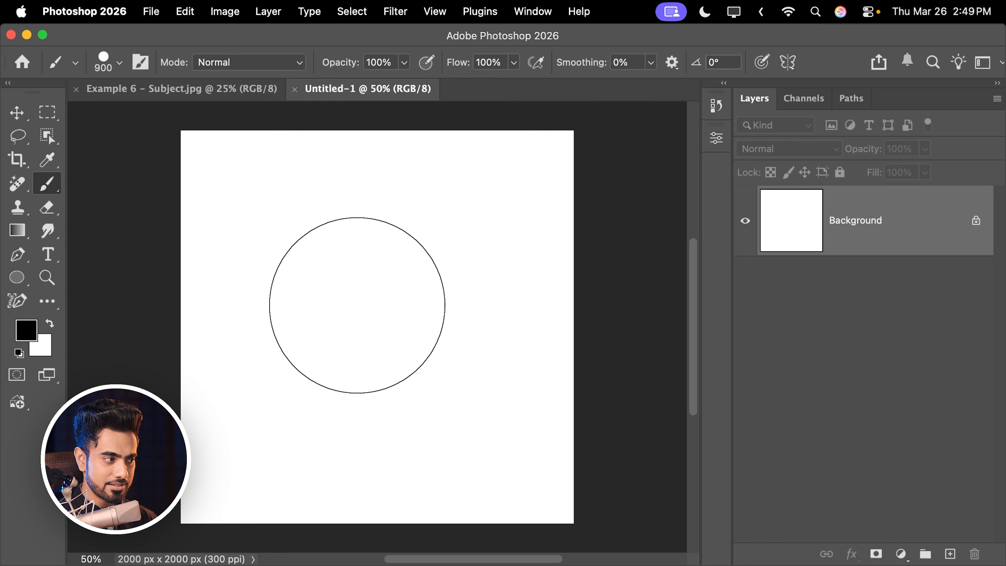
{"action": "left_click", "coordinate": [371, 320]}
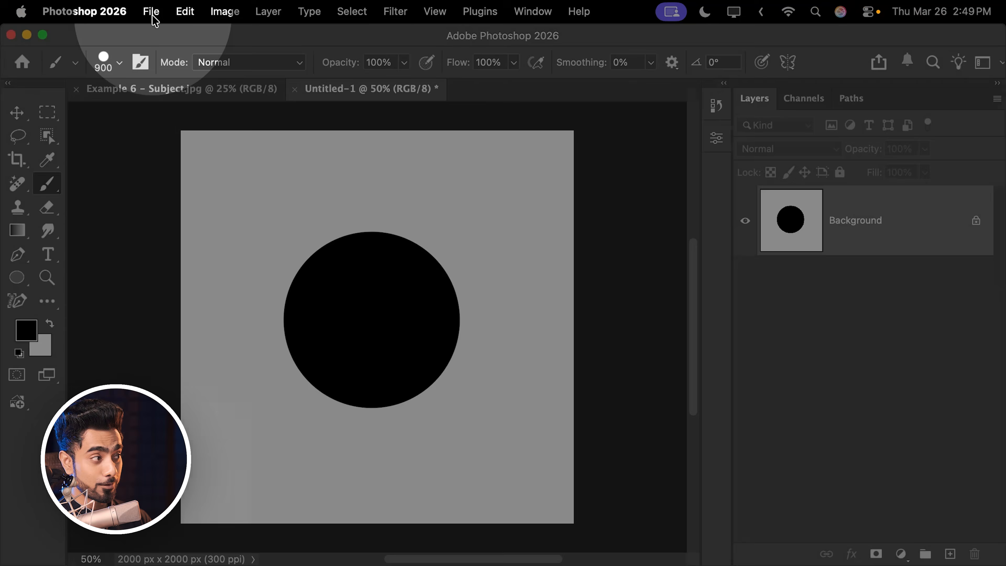
- Examine the file formats offered when saving the new untitled document, leaving it unsaved
{"action": "left_click", "coordinate": [153, 17]}
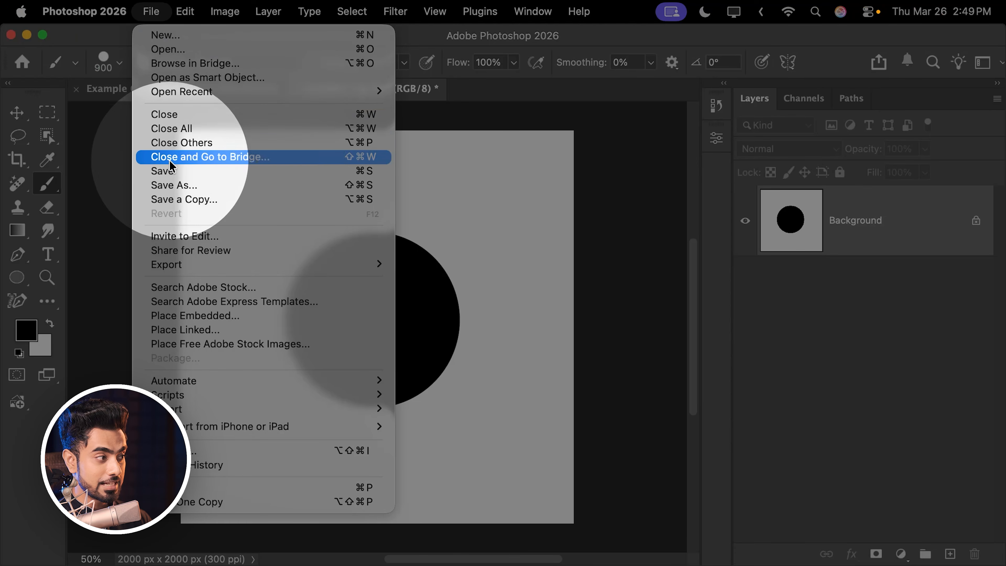
{"action": "left_click", "coordinate": [164, 175]}
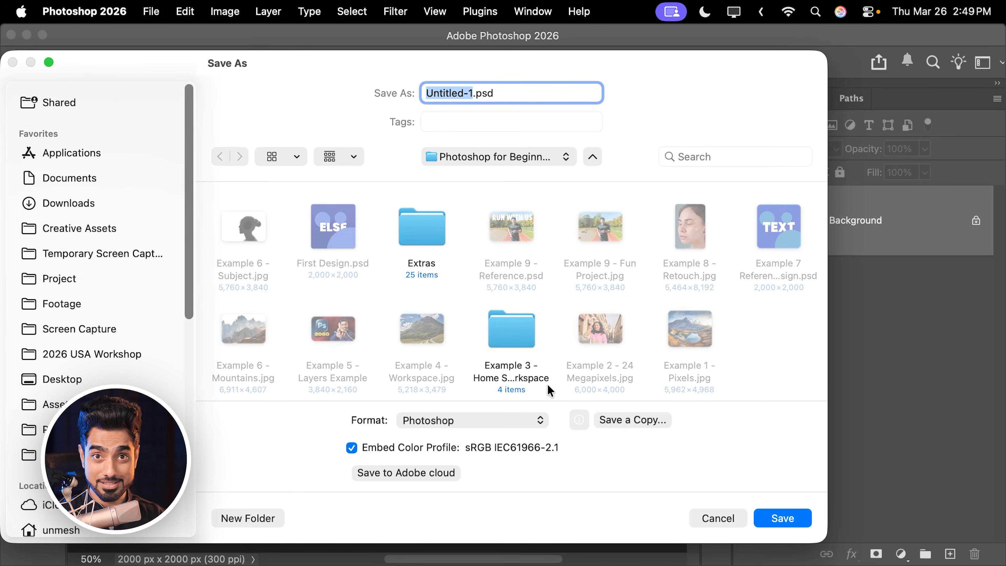
{"action": "left_click", "coordinate": [470, 423]}
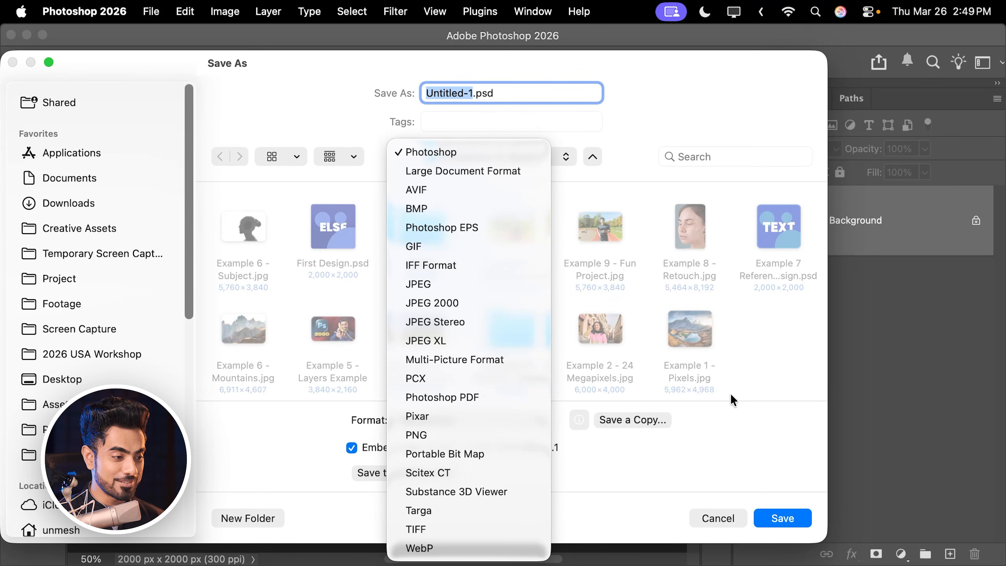
{"action": "left_click", "coordinate": [721, 517]}
{"action": "left_click", "coordinate": [719, 517]}
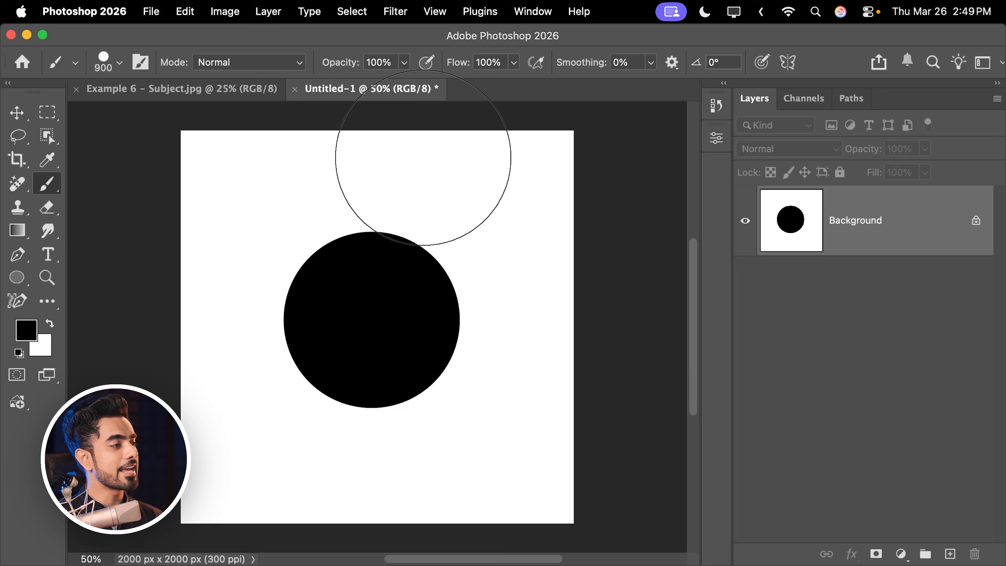
- Close the untitled document without saving and undo the black brush stroke on the silhouette image
{"action": "left_click", "coordinate": [295, 89]}
{"action": "left_click", "coordinate": [496, 273]}
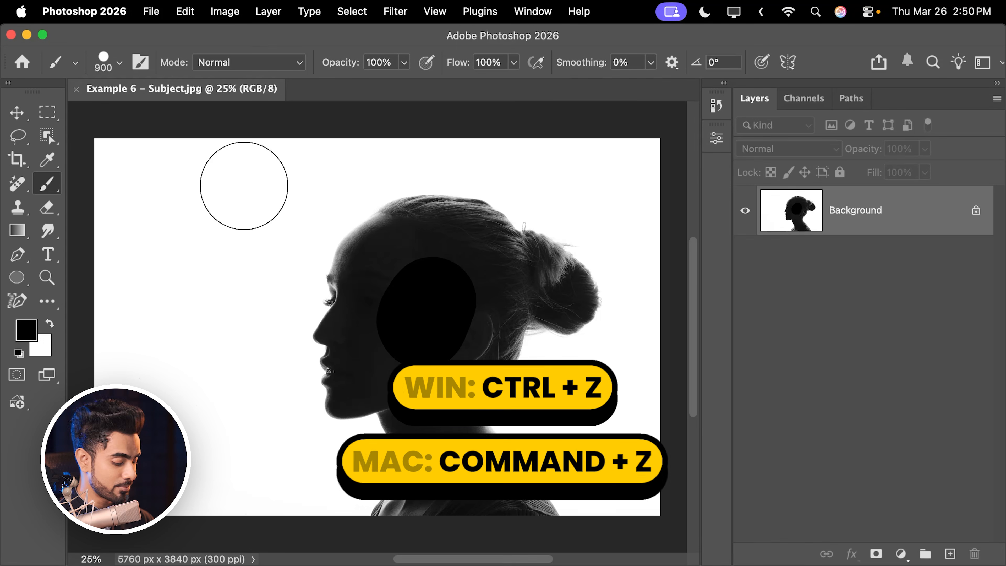
{"action": "key", "text": "super+z"}
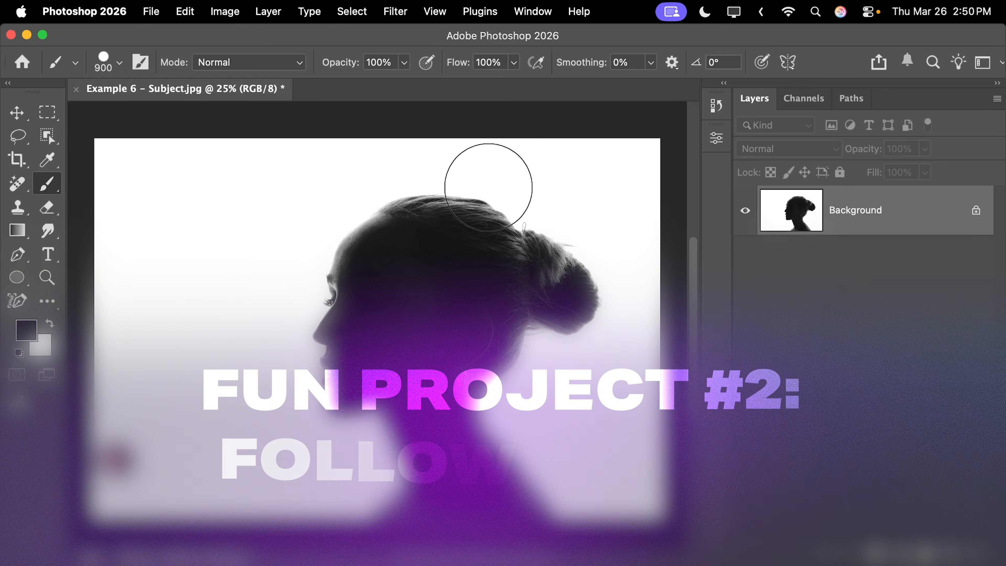
- Place Example 6 - Mountains.jpg from Finder over the silhouette image as a new layer, keeping its fitted size
{"action": "key", "text": "super+Tab"}
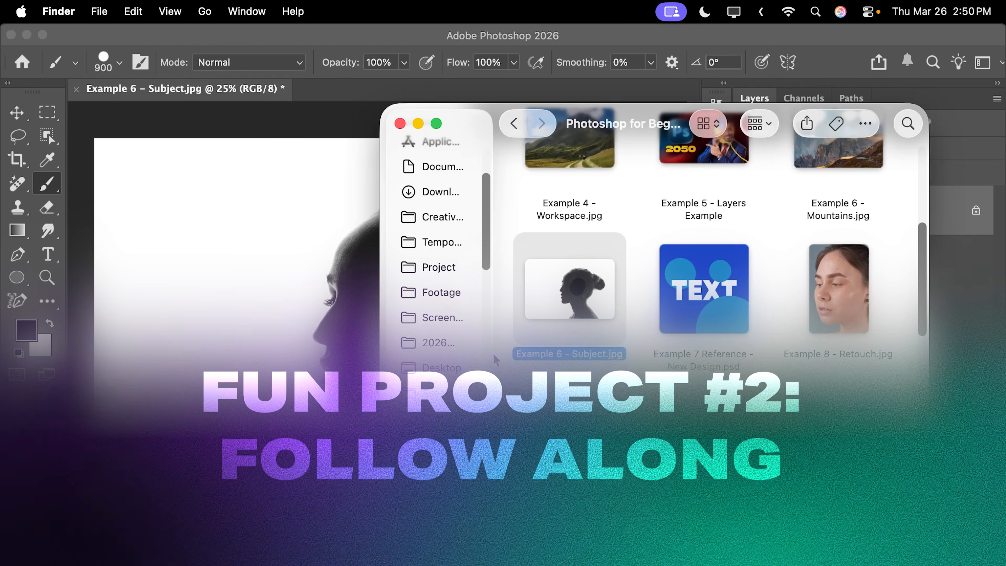
{"action": "scroll", "coordinate": [842, 238], "scroll_direction": "up", "scroll_amount": 3}
{"action": "left_click_drag", "start_coordinate": [843, 232], "coordinate": [263, 288]}
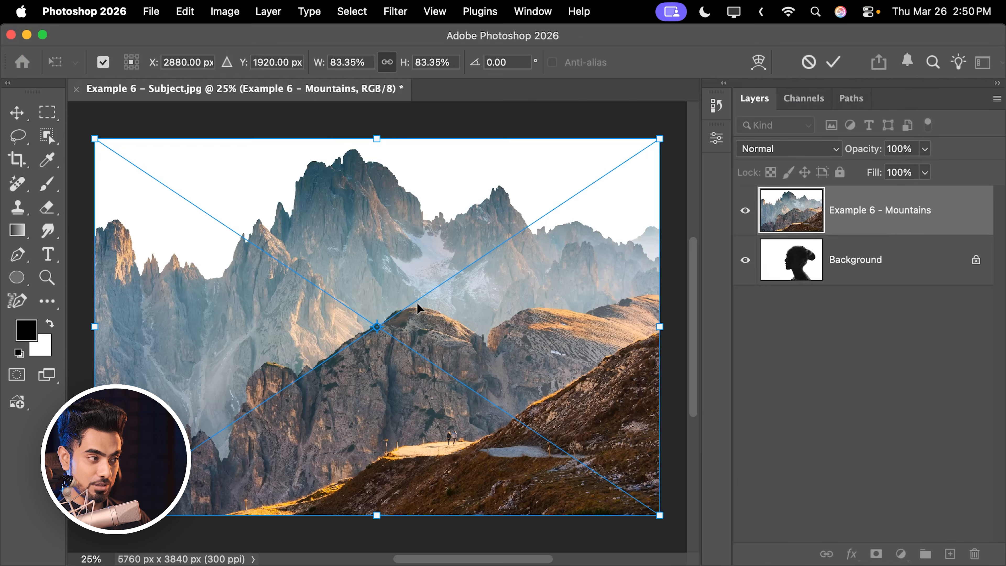
{"action": "key", "text": "Return"}
- Set the blend mode of the Example 6 - Mountains layer to Screen
{"action": "key", "text": "b"}
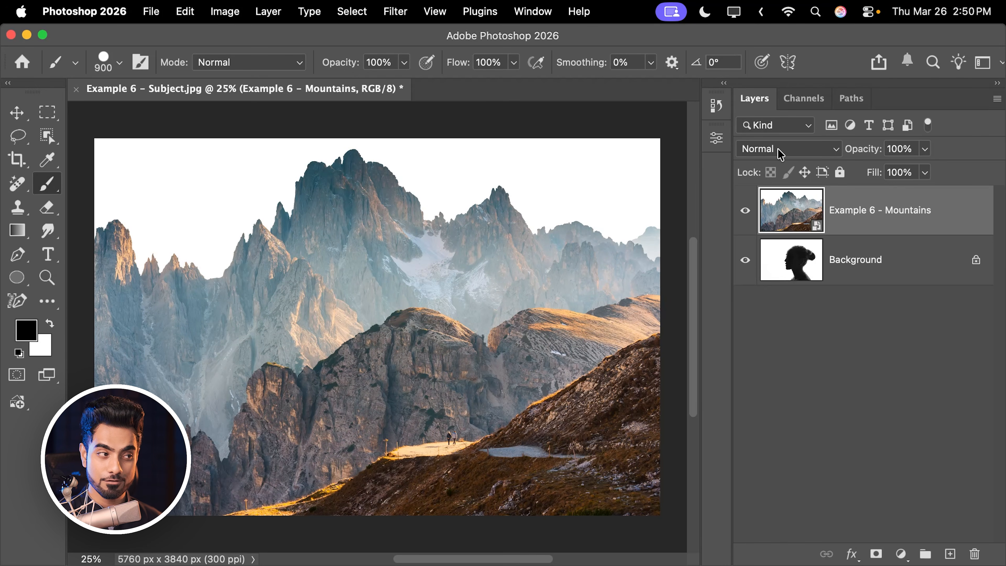
{"action": "left_click", "coordinate": [781, 153]}
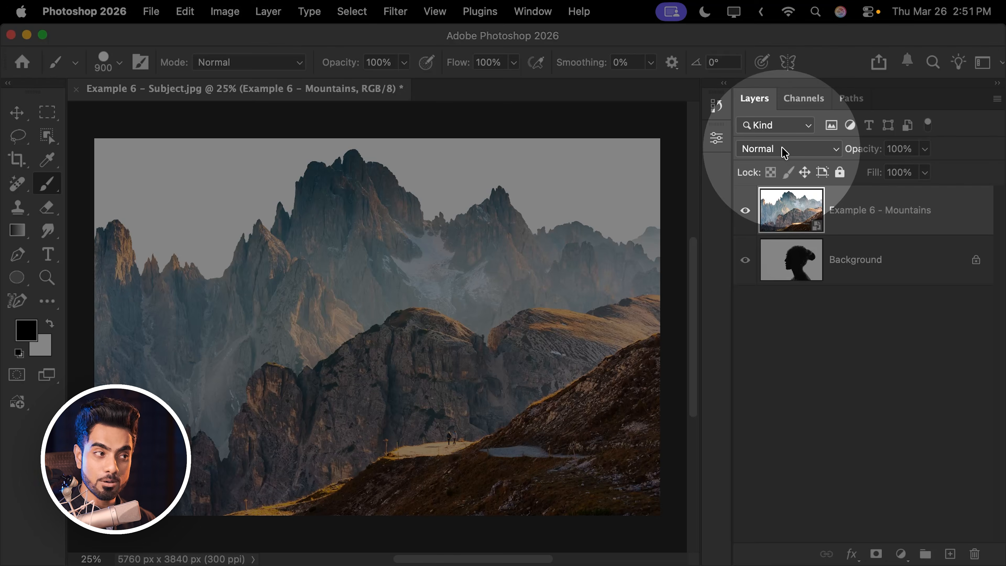
{"action": "left_click", "coordinate": [784, 151]}
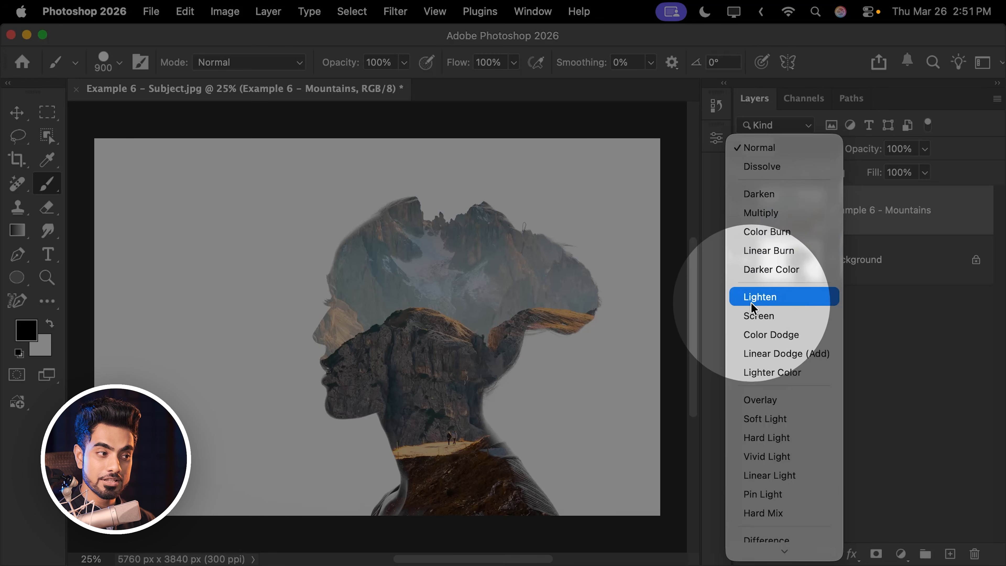
{"action": "left_click", "coordinate": [750, 314]}
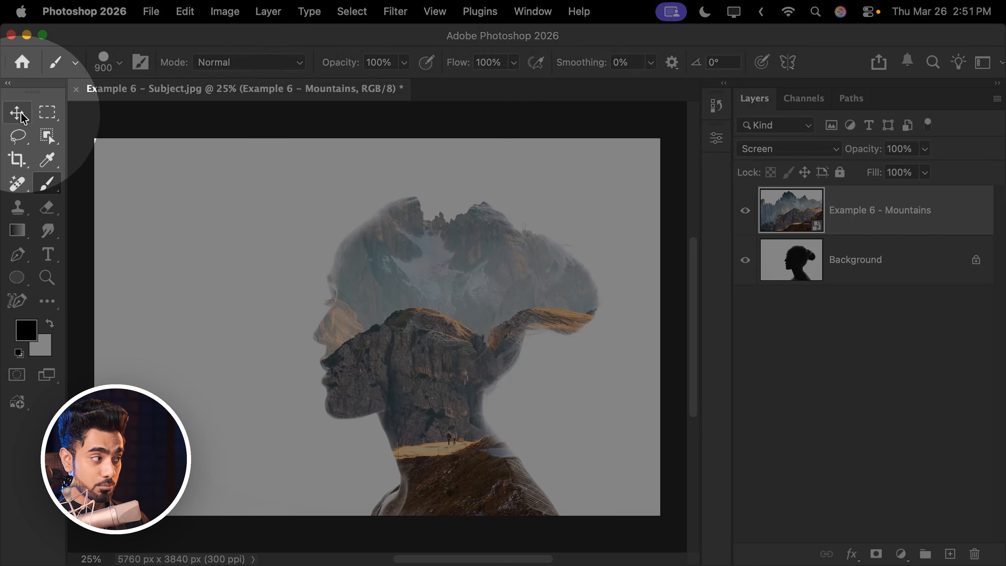
- Free Transform the Example 6 - Mountains layer, shifting it horizontally to about X 4958 px so its peaks fill the silhouette
{"action": "left_click", "coordinate": [21, 119]}
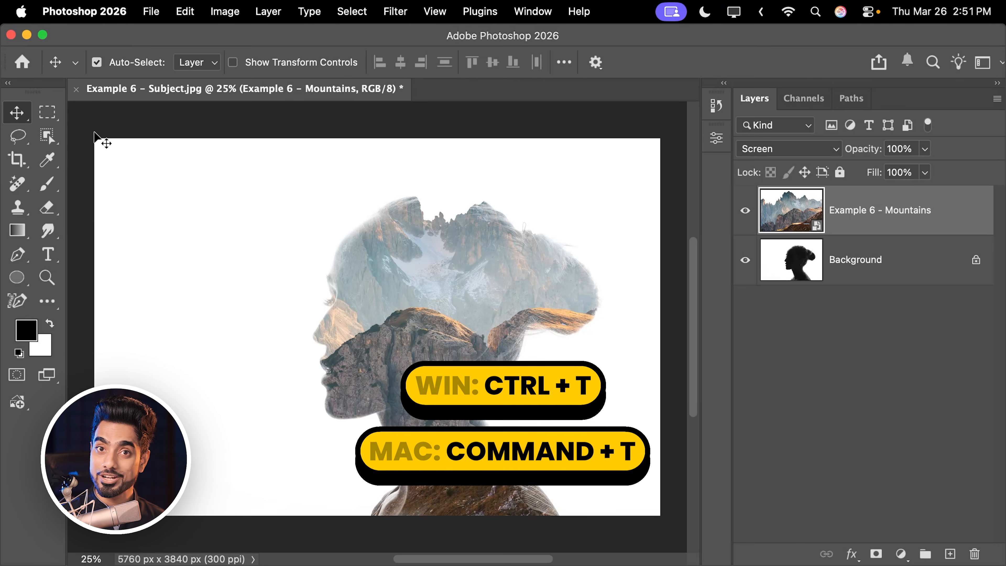
{"action": "key", "text": "super+t"}
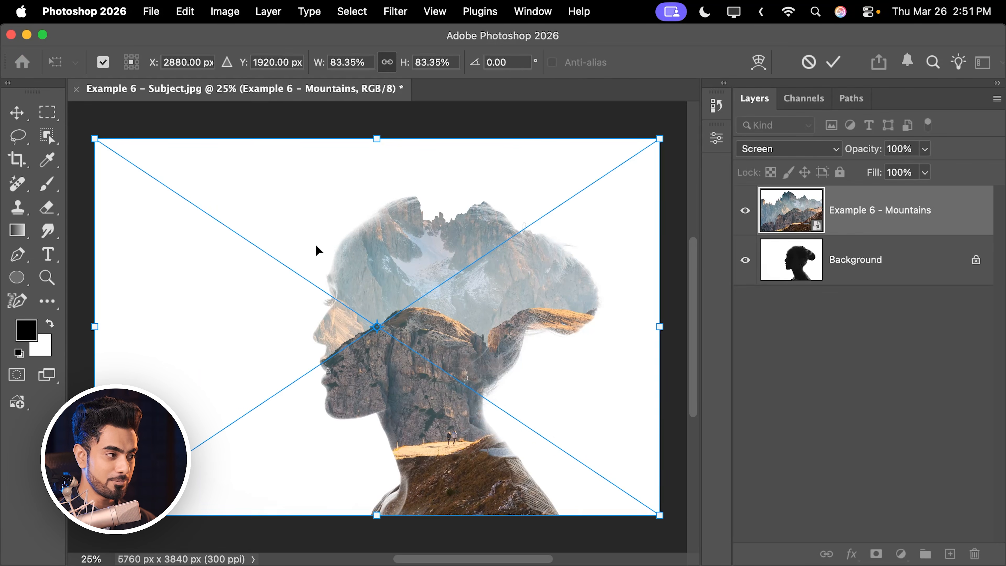
{"action": "left_click_drag", "start_coordinate": [324, 244], "coordinate": [531, 252]}
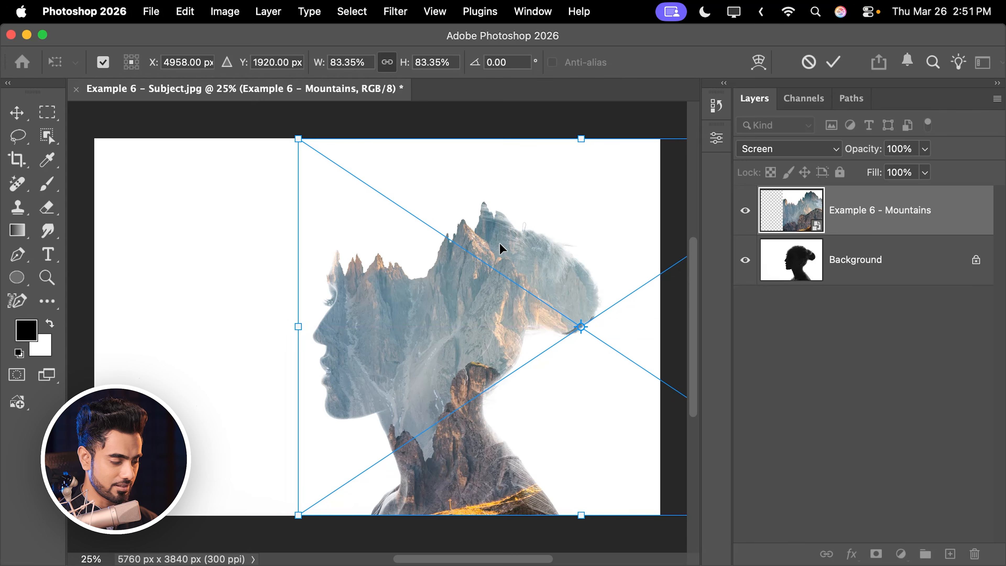
{"action": "key", "text": "Return"}
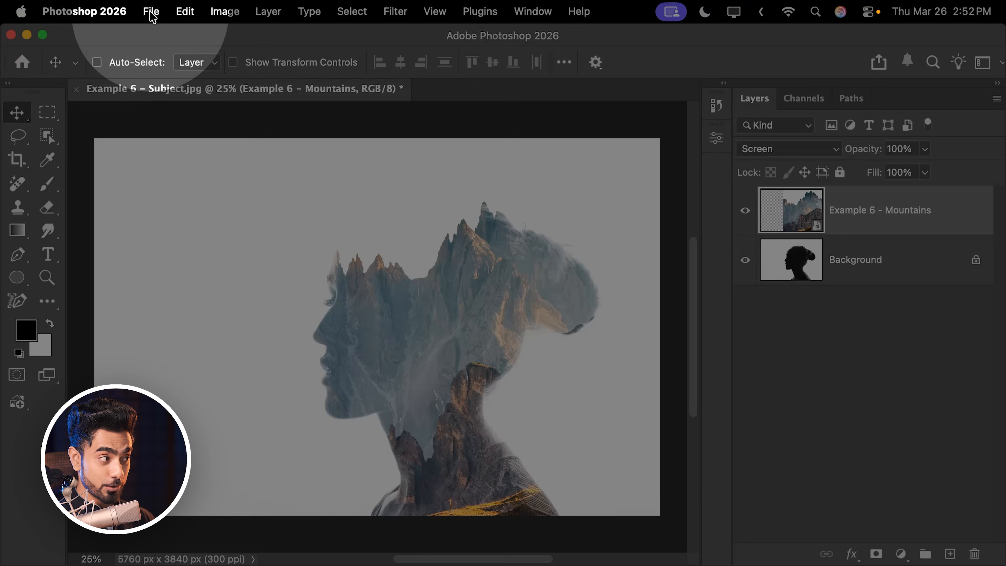
- Start saving the layered composite as Example 6 - Subject.psd, reviewing the available formats and keeping Photoshop
{"action": "left_click", "coordinate": [151, 11]}
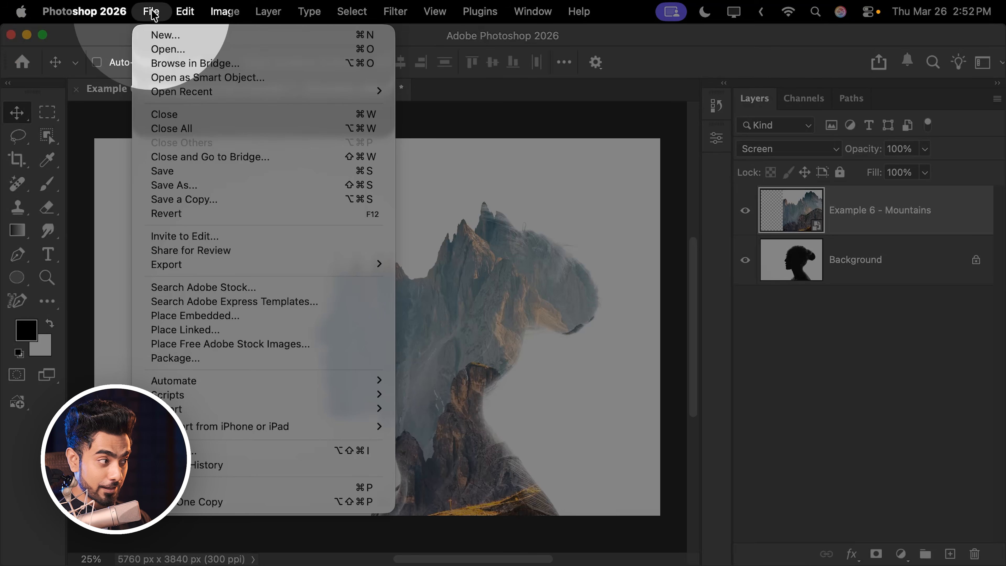
{"action": "left_click", "coordinate": [161, 172]}
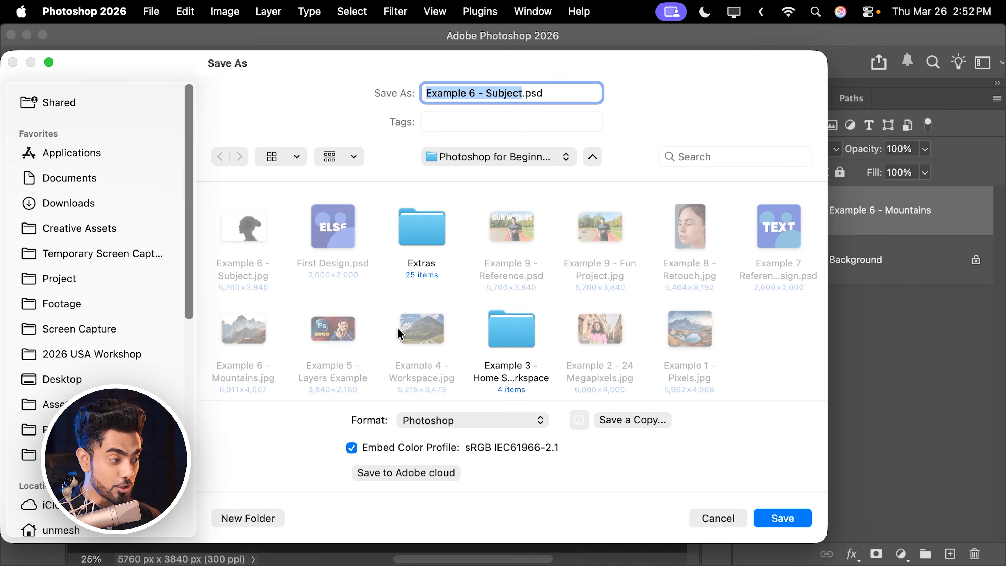
{"action": "left_click", "coordinate": [420, 422]}
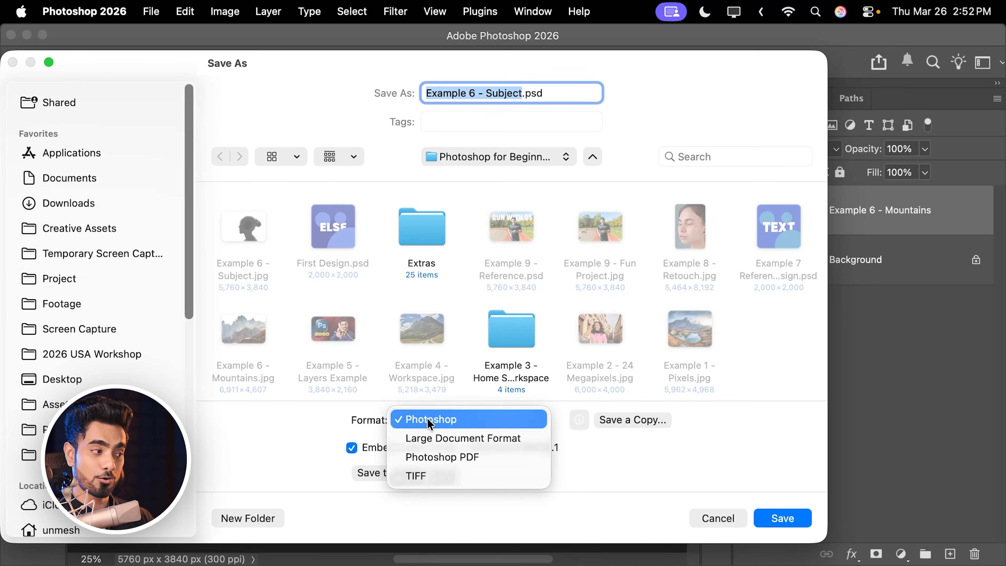
{"action": "left_click", "coordinate": [460, 420]}
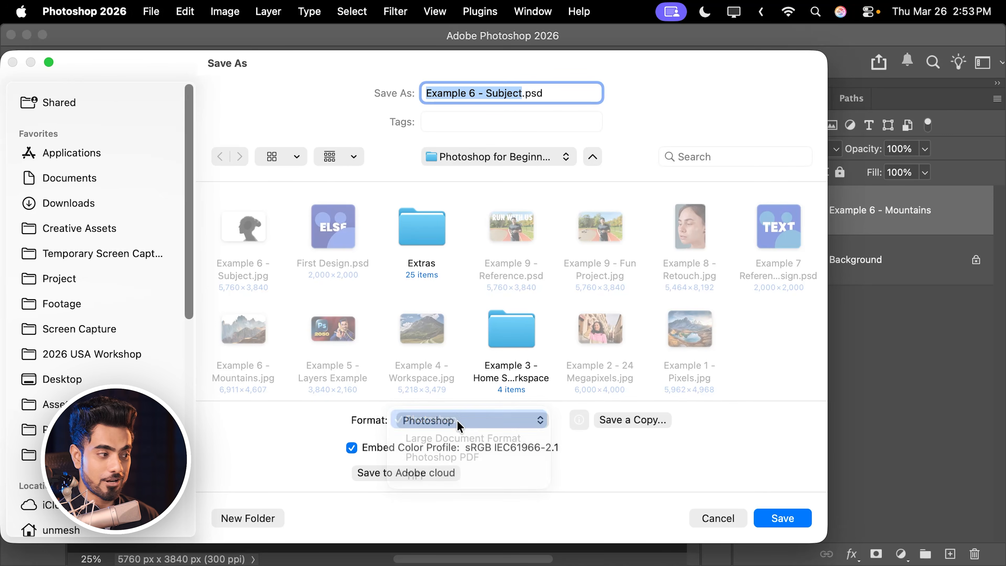
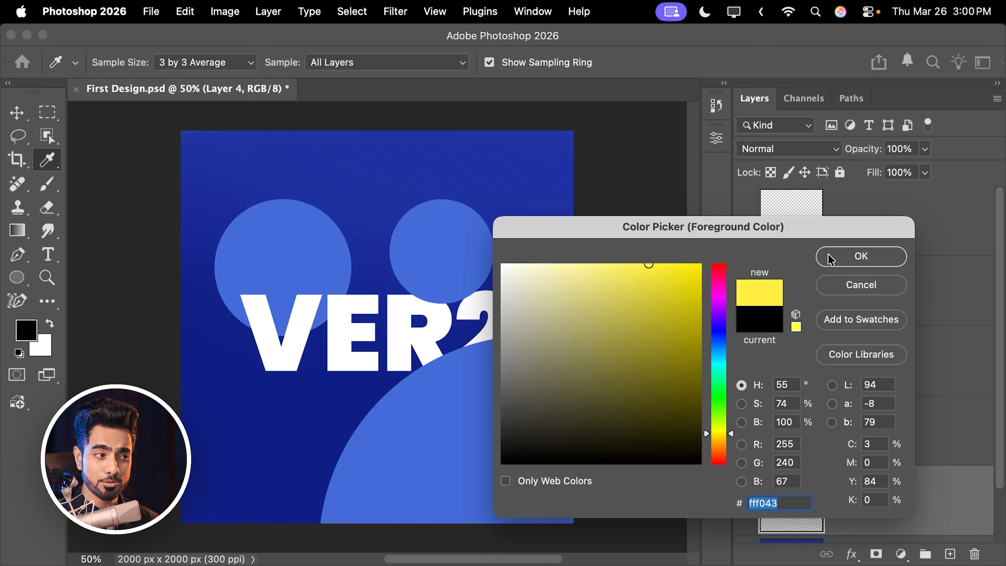
- Set the foreground color to yellow fff043 and paint one very large brush circle on Layer 4, partly off the canvas's upper-left corner
{"action": "left_click", "coordinate": [860, 259]}
{"action": "key", "text": "b"}
{"action": "key", "text": "bracketright"}
{"action": "key", "text": "bracketright"}
{"action": "key", "text": "bracketright"}
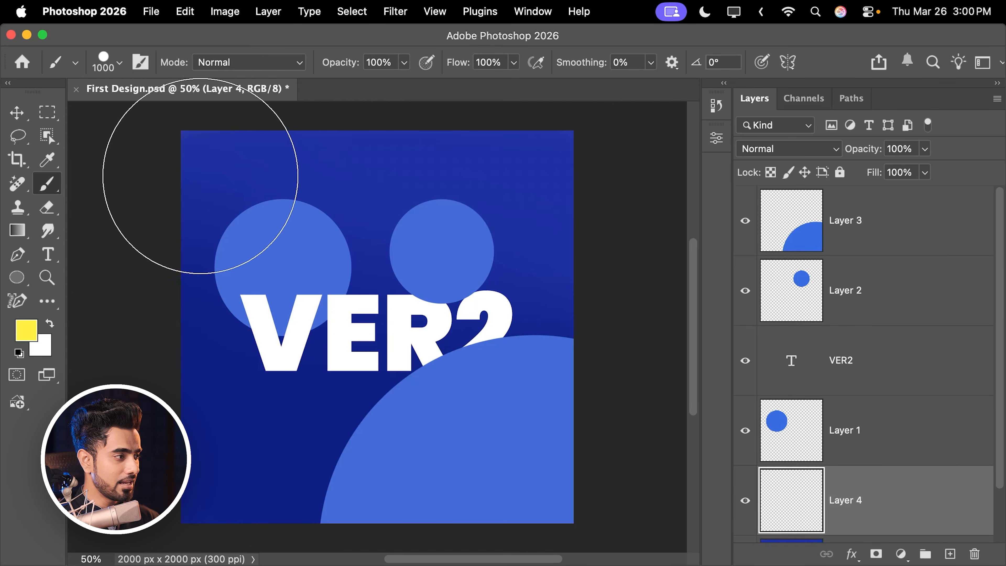
{"action": "key", "text": "bracketright"}
{"action": "key", "text": "bracketright"}
{"action": "key", "text": "bracketright"}
{"action": "key", "text": "bracketright"}
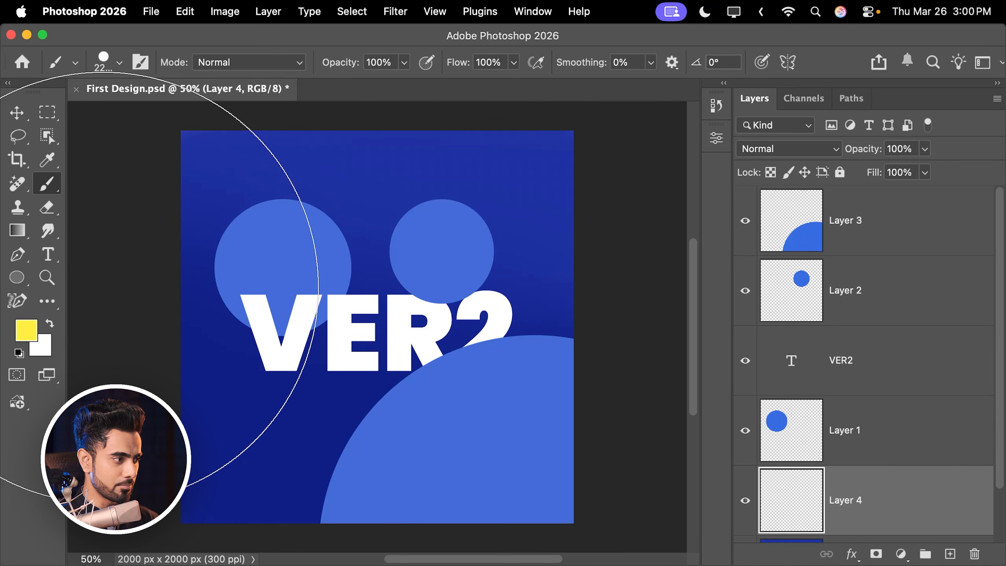
{"action": "left_click_drag", "start_coordinate": [16, 134], "coordinate": [103, 178]}
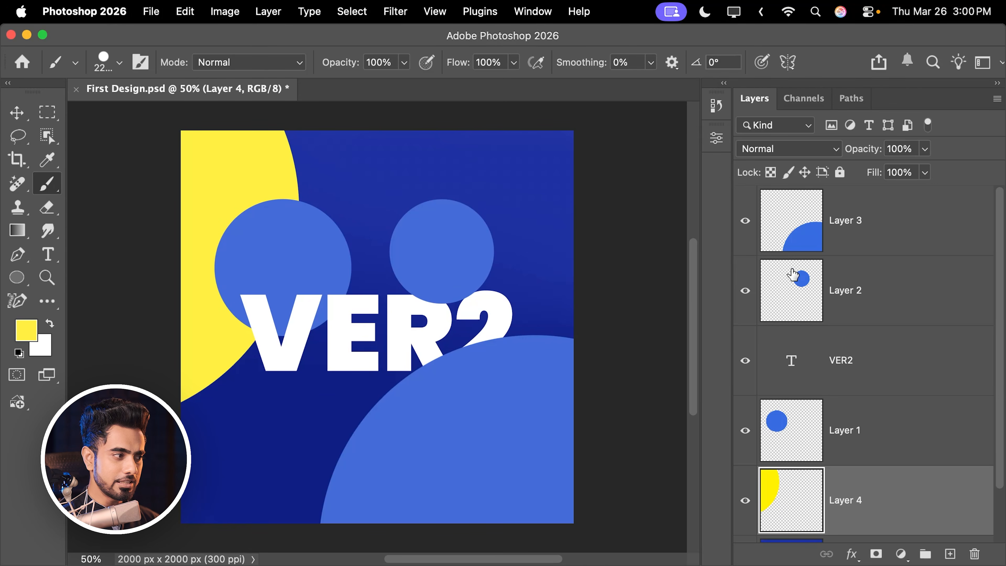
- Add a new layer above Layer 3 and paint a single 400 px yellow dot just below the VER2 text
{"action": "left_click", "coordinate": [899, 216]}
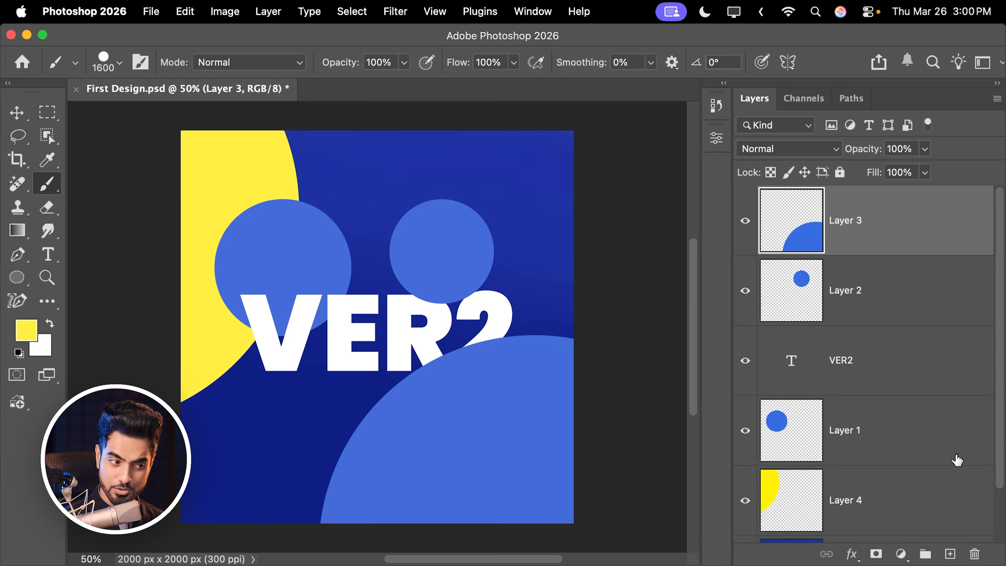
{"action": "left_click", "coordinate": [949, 554]}
{"action": "key", "text": "bracketleft"}
{"action": "key", "text": "bracketleft"}
{"action": "key", "text": "bracketleft"}
{"action": "key", "text": "bracketleft"}
{"action": "key", "text": "bracketleft"}
{"action": "key", "text": "bracketleft"}
{"action": "key", "text": "bracketleft"}
{"action": "key", "text": "bracketleft"}
{"action": "key", "text": "bracketleft"}
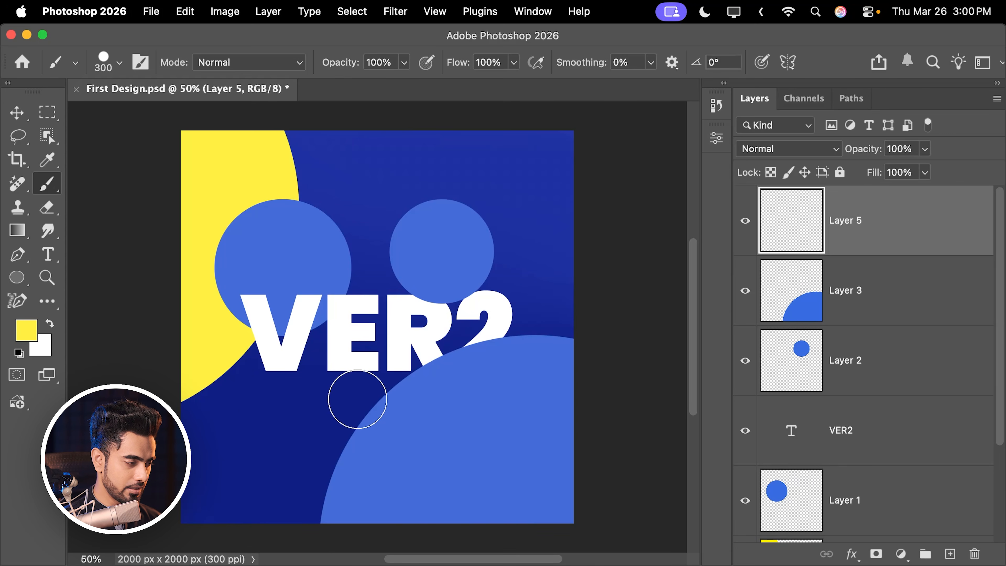
{"action": "left_click", "coordinate": [376, 402]}
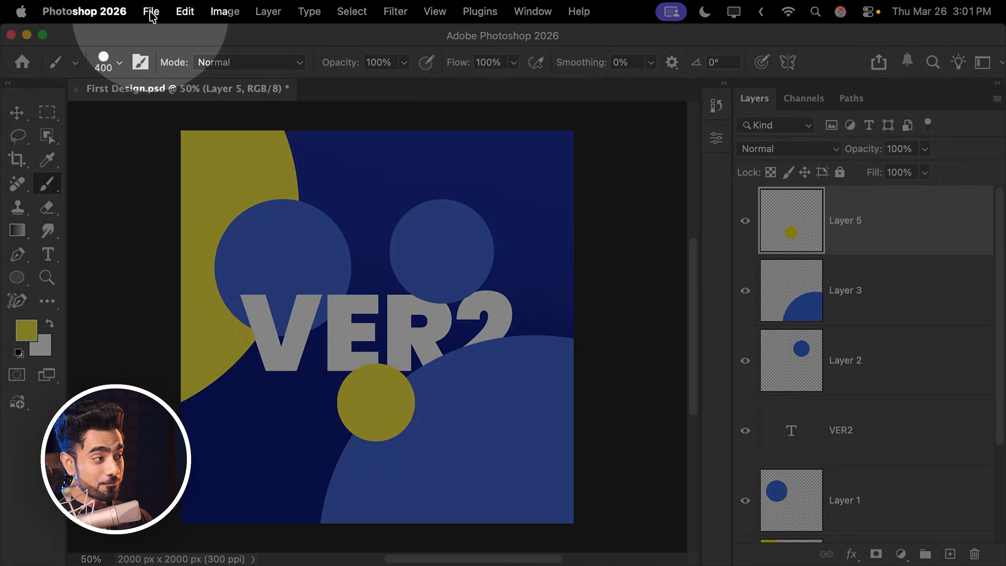
- Check First Design.psd in Finder, and save the edited design separately as Version 2.psd in Photoshop format with Maximize Compatibility
{"action": "left_click", "coordinate": [152, 12]}
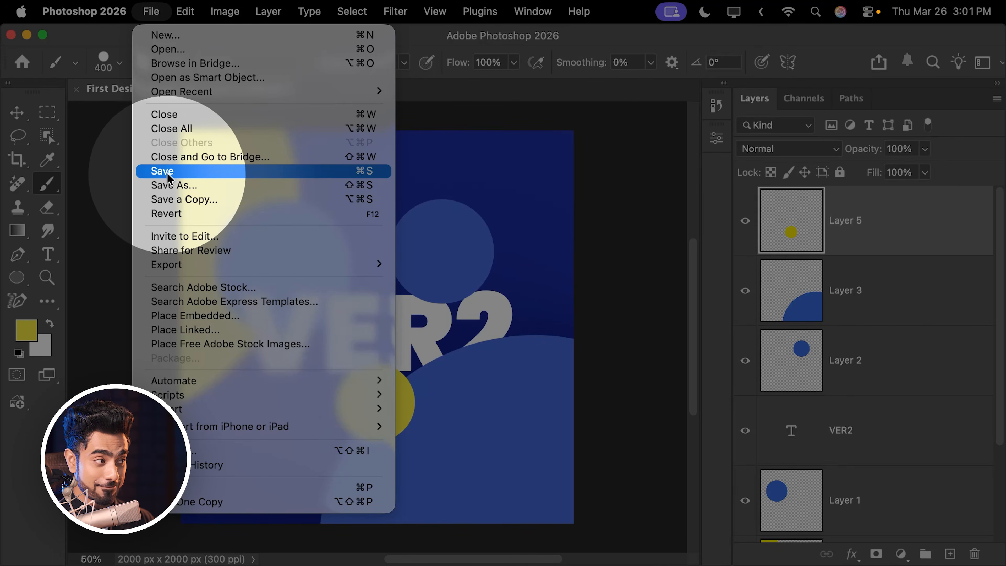
{"action": "left_click", "coordinate": [113, 42]}
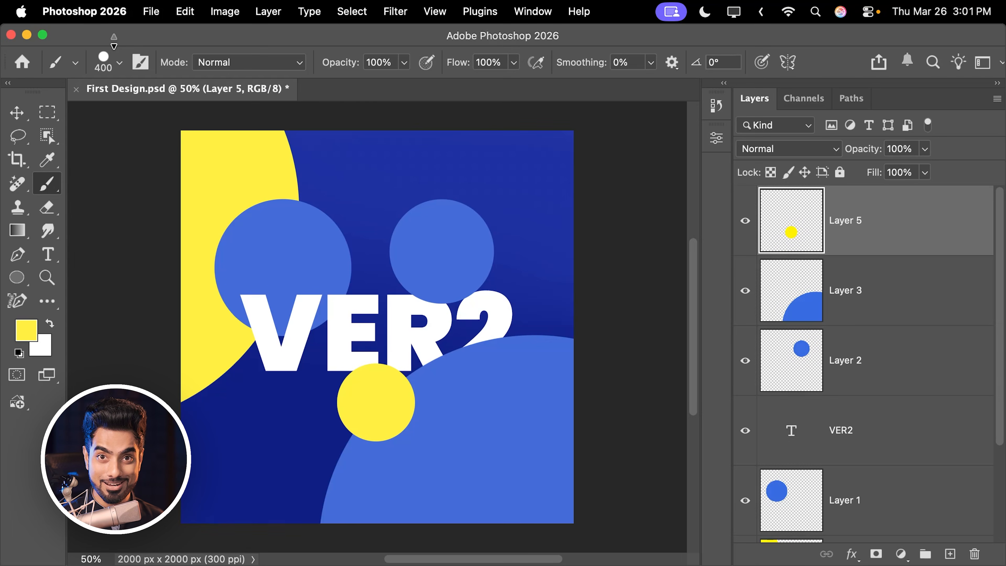
{"action": "mouse_move", "coordinate": [125, 564]}
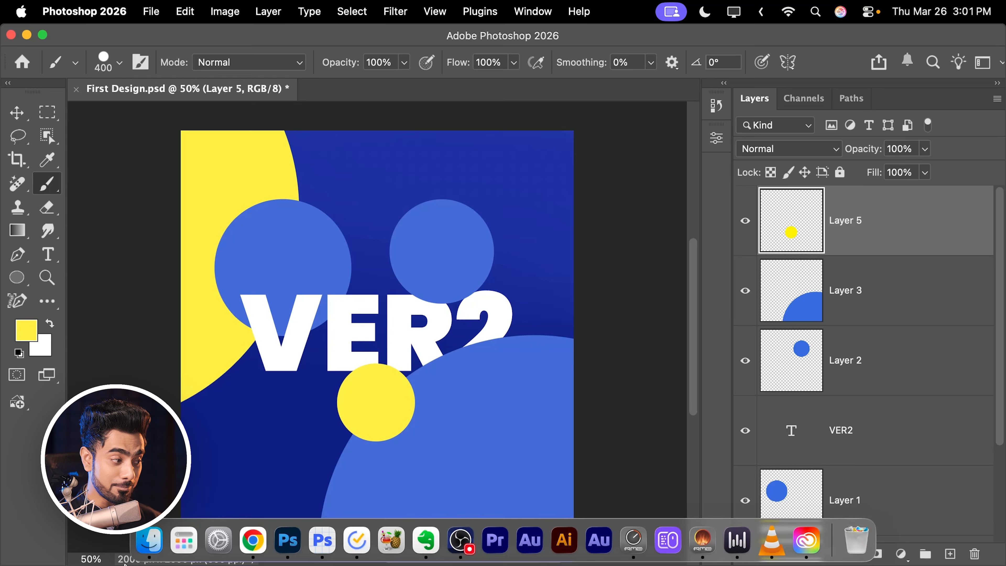
{"action": "left_click", "coordinate": [152, 550]}
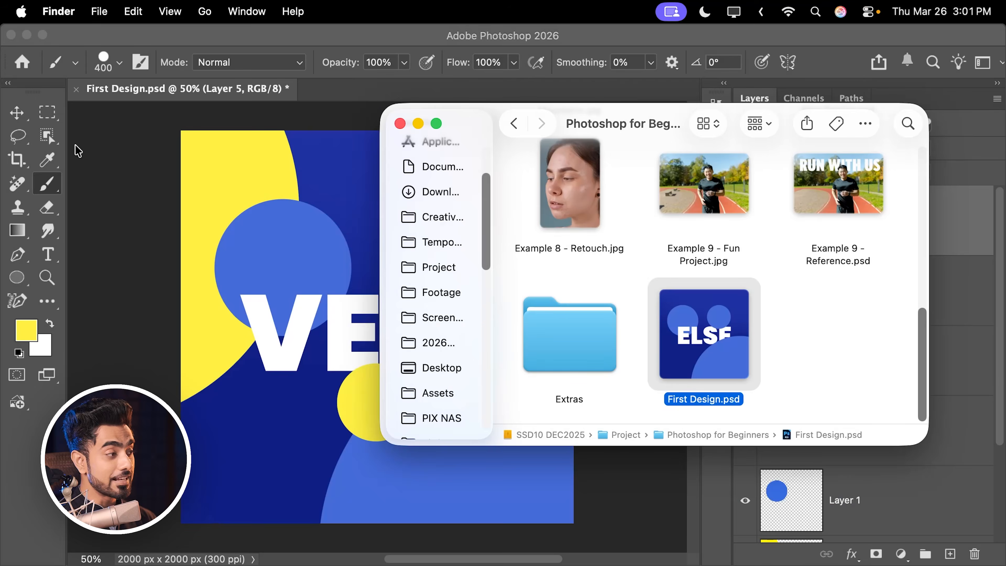
{"action": "left_click", "coordinate": [112, 147]}
{"action": "left_click", "coordinate": [152, 14]}
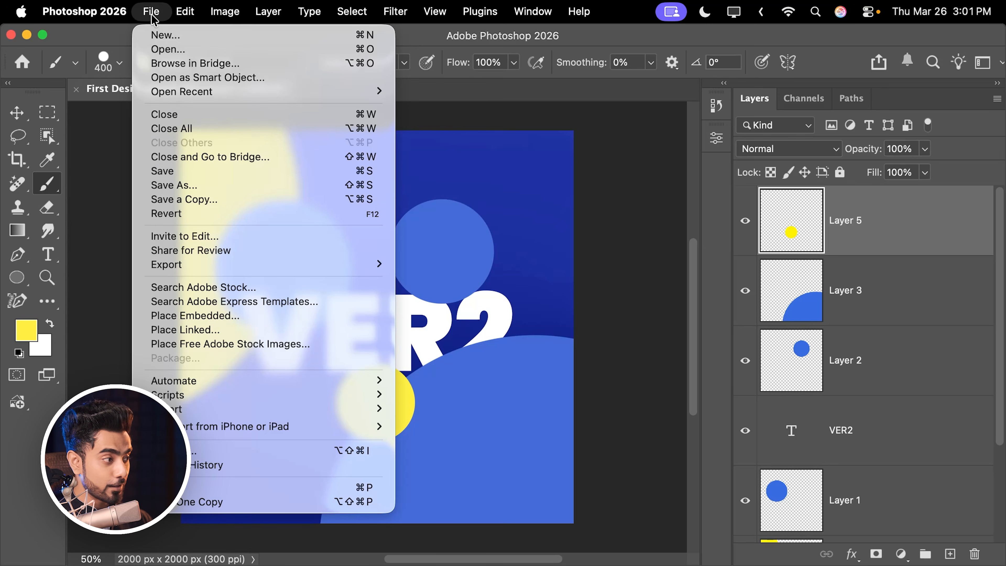
{"action": "left_click", "coordinate": [192, 189]}
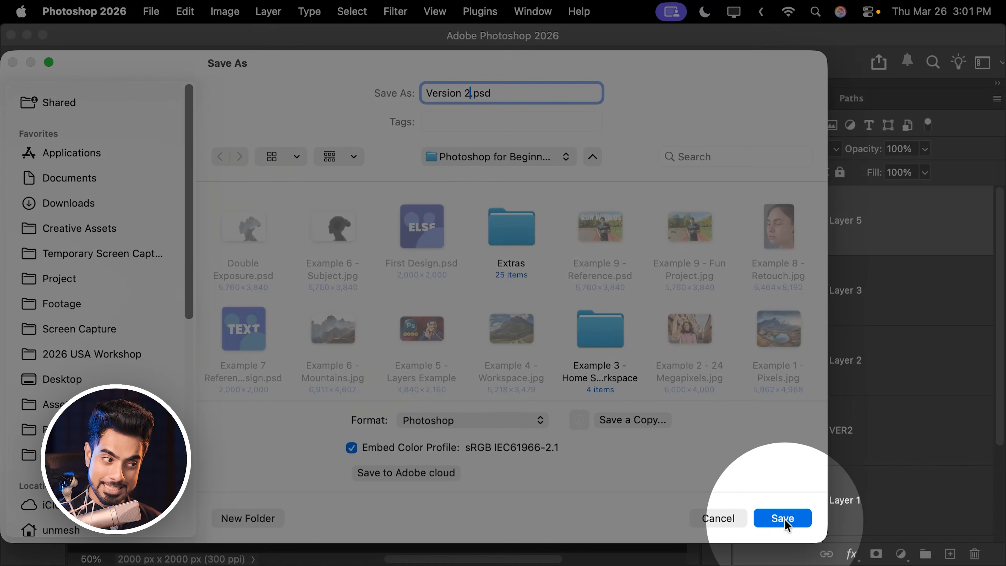
{"action": "left_click", "coordinate": [782, 518]}
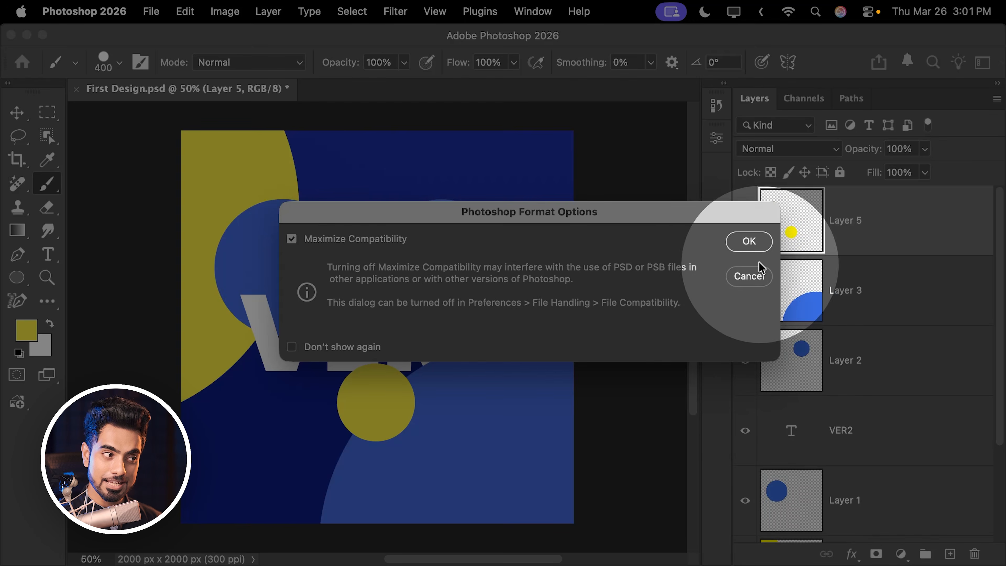
{"action": "left_click", "coordinate": [752, 241]}
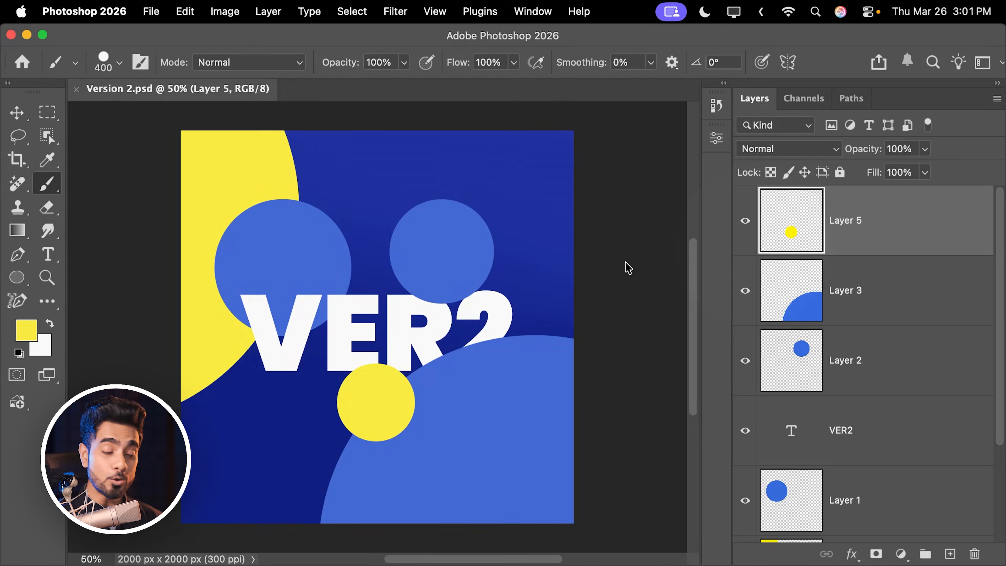
- Switch to Finder and compare the Version 2.psd and First Design.psd files
{"action": "left_click", "coordinate": [151, 546]}
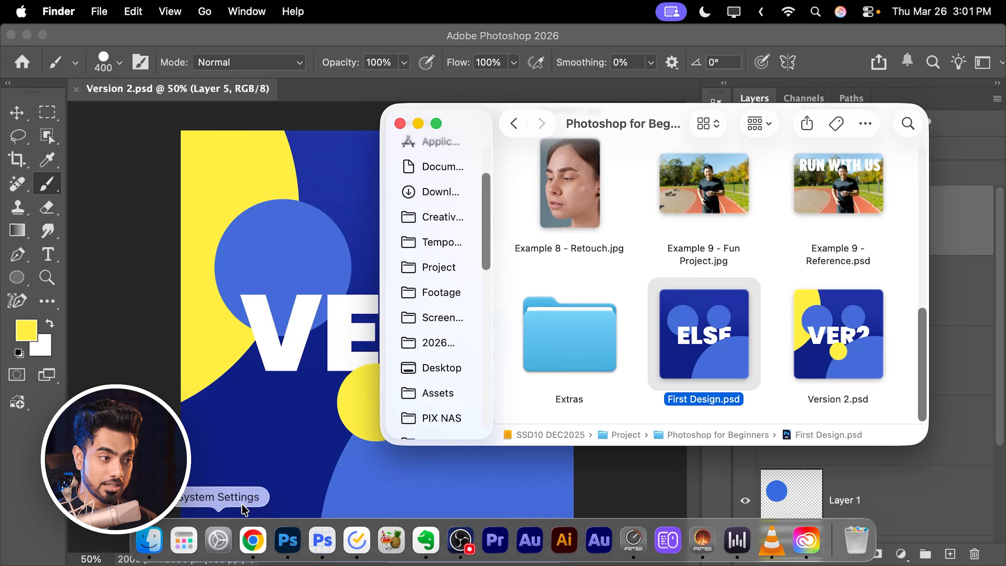
{"action": "left_click", "coordinate": [850, 334]}
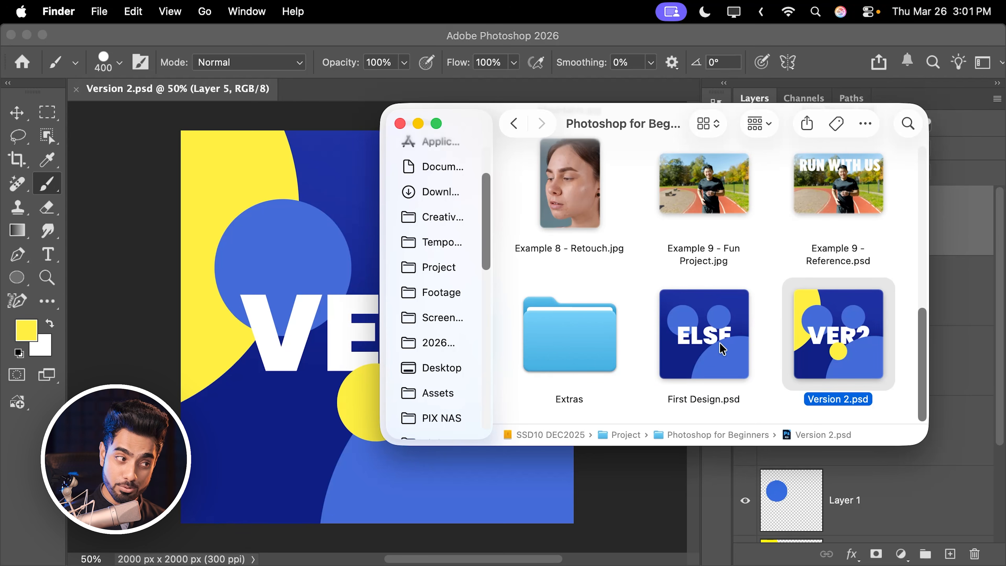
{"action": "left_click", "coordinate": [722, 351]}
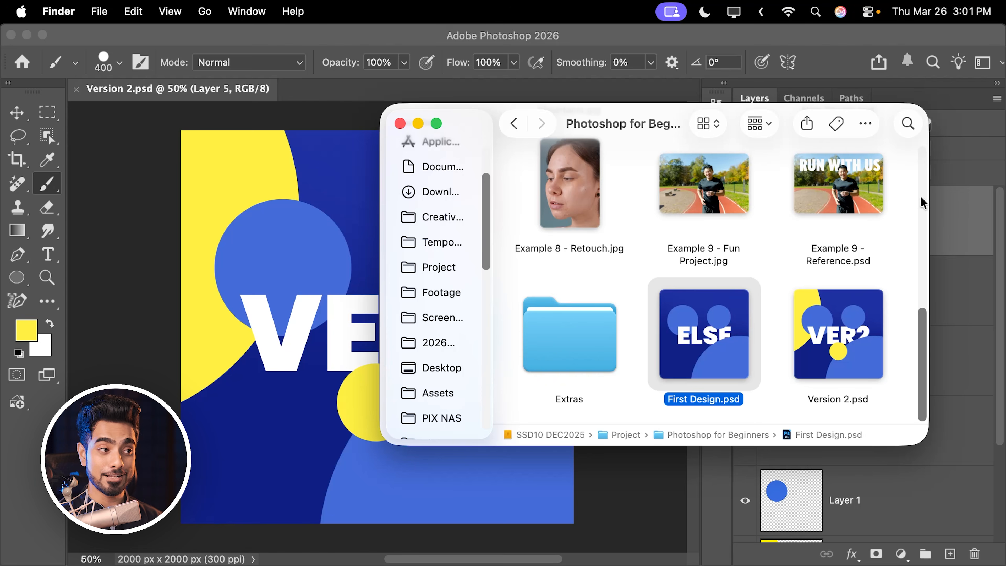
{"action": "left_click", "coordinate": [961, 232]}
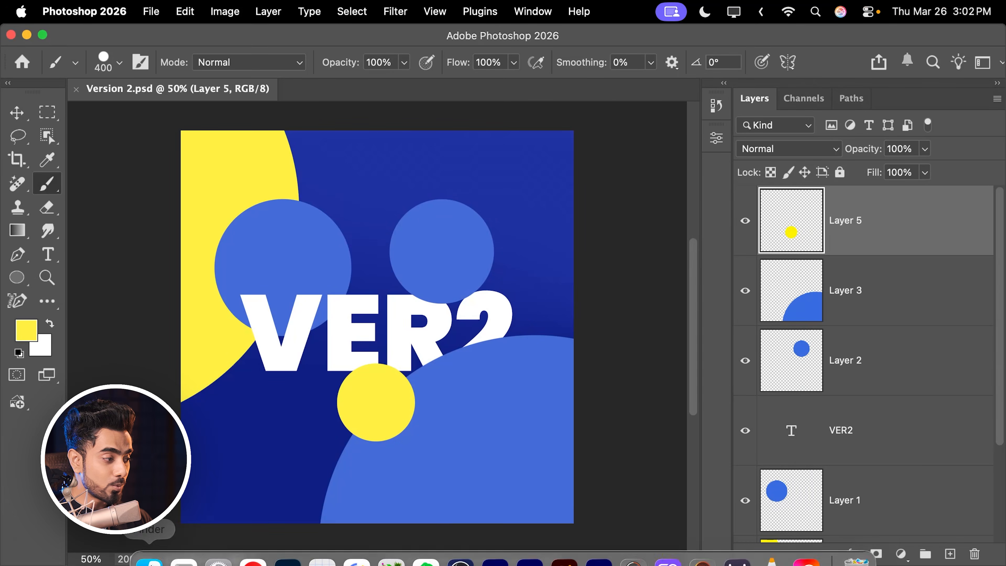
{"action": "left_click", "coordinate": [146, 553]}
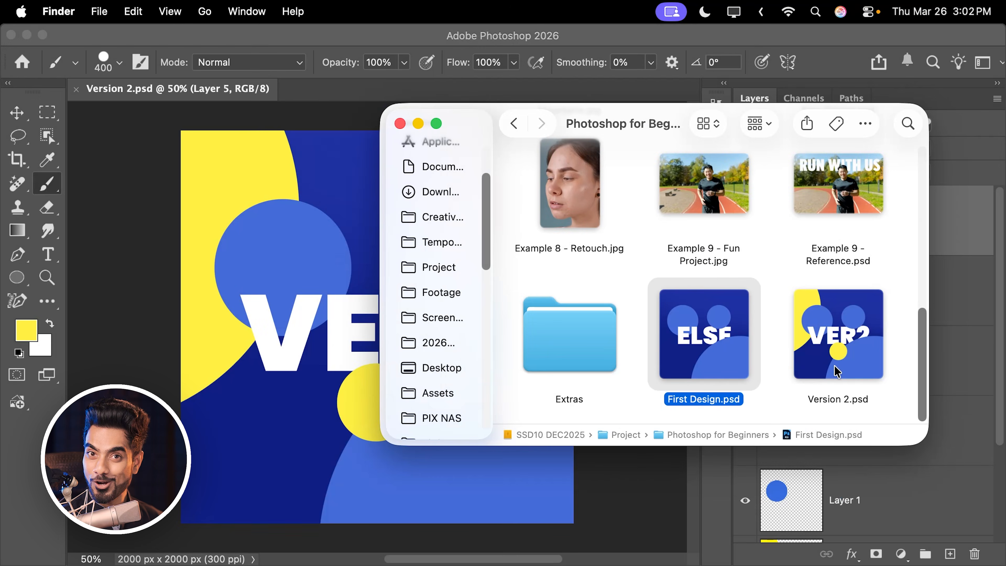
{"action": "left_click", "coordinate": [935, 223]}
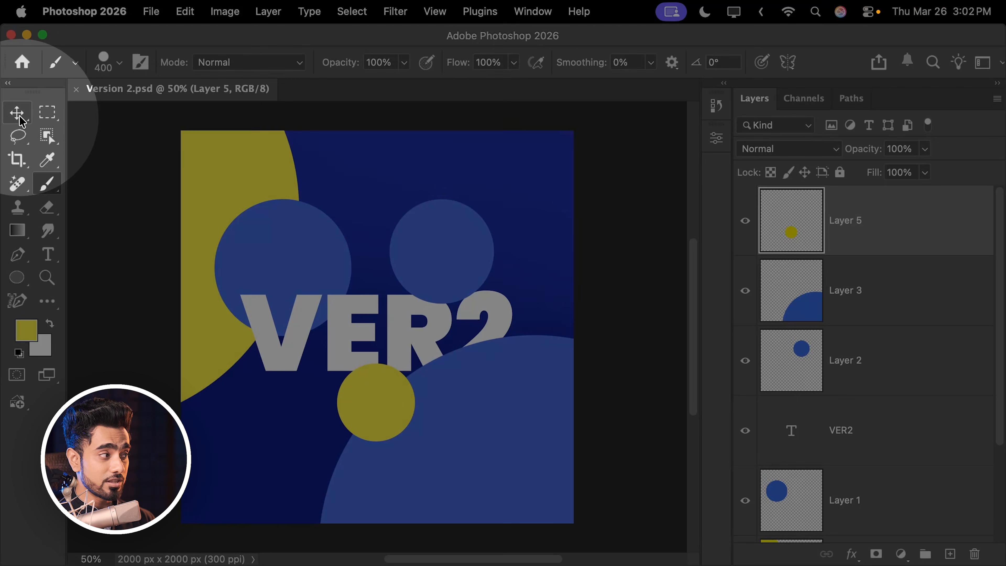
- Move the small yellow circle on Layer 5 slightly upward over the text's lower edge and save Version 2.psd
{"action": "left_click", "coordinate": [20, 117]}
{"action": "left_click_drag", "start_coordinate": [376, 389], "coordinate": [376, 376]}
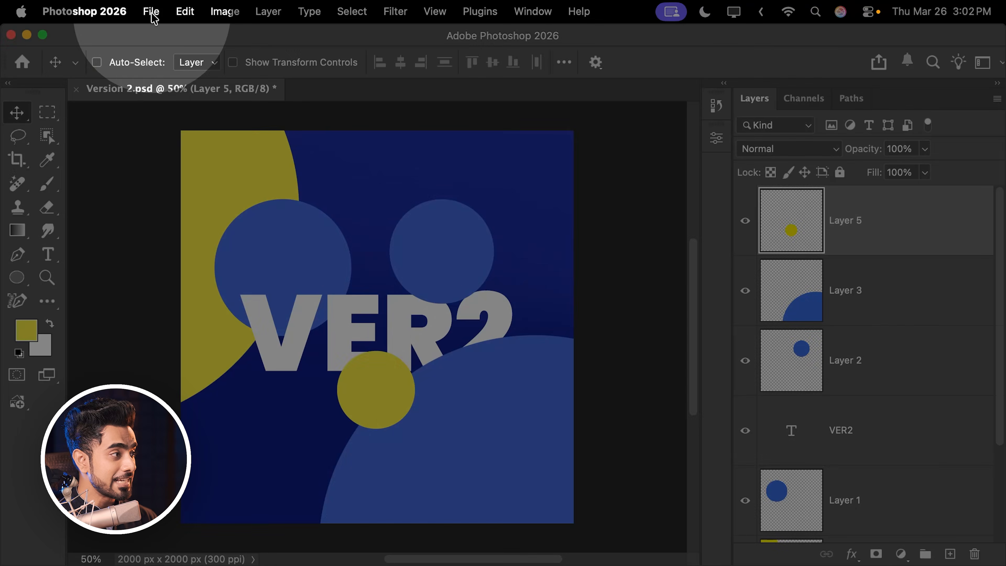
{"action": "left_click", "coordinate": [150, 11]}
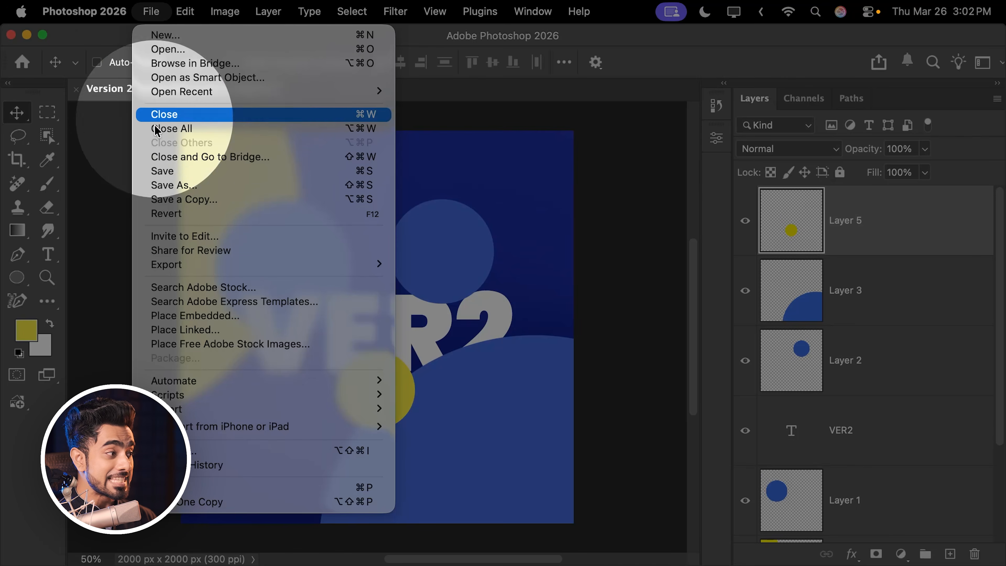
{"action": "left_click", "coordinate": [115, 43]}
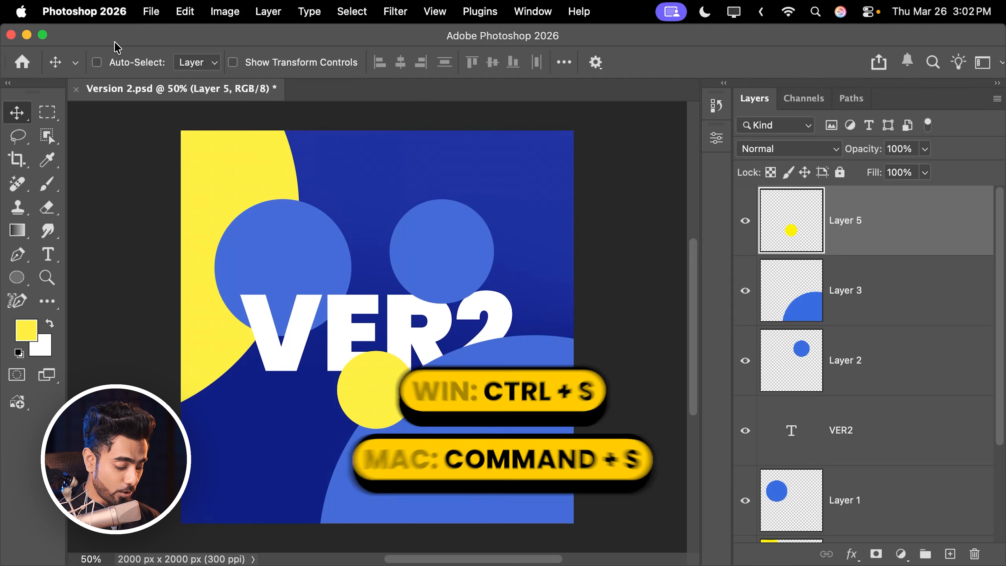
{"action": "key", "text": "super+s"}
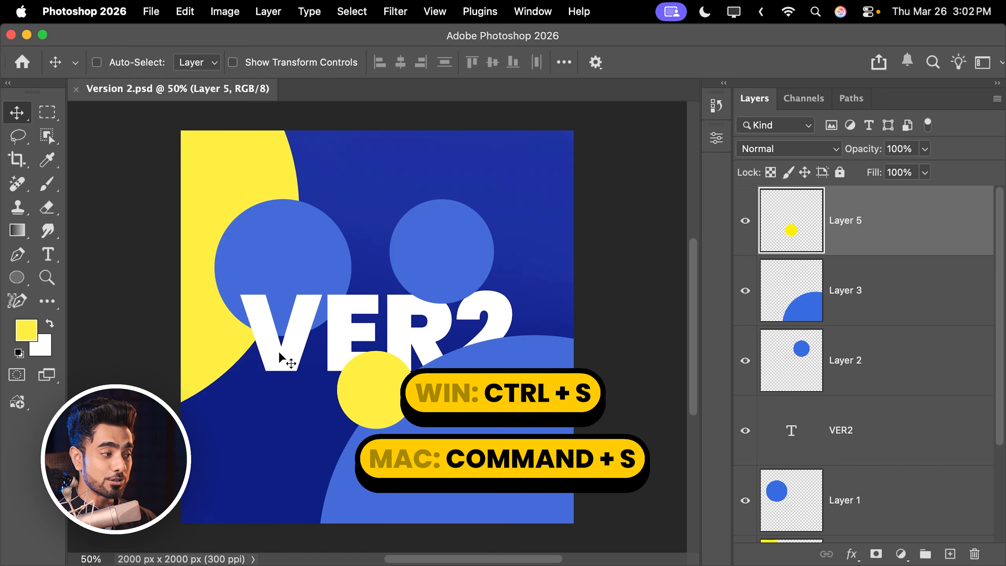
- Switch to Finder and examine the updated thumbnail of Version 2.psd
{"action": "left_click", "coordinate": [153, 555]}
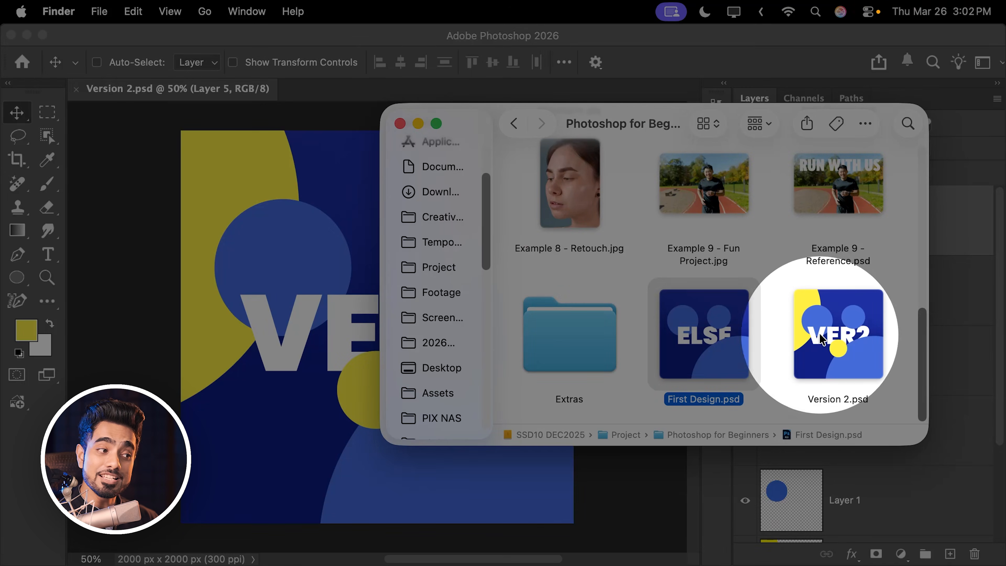
{"action": "left_click", "coordinate": [840, 345]}
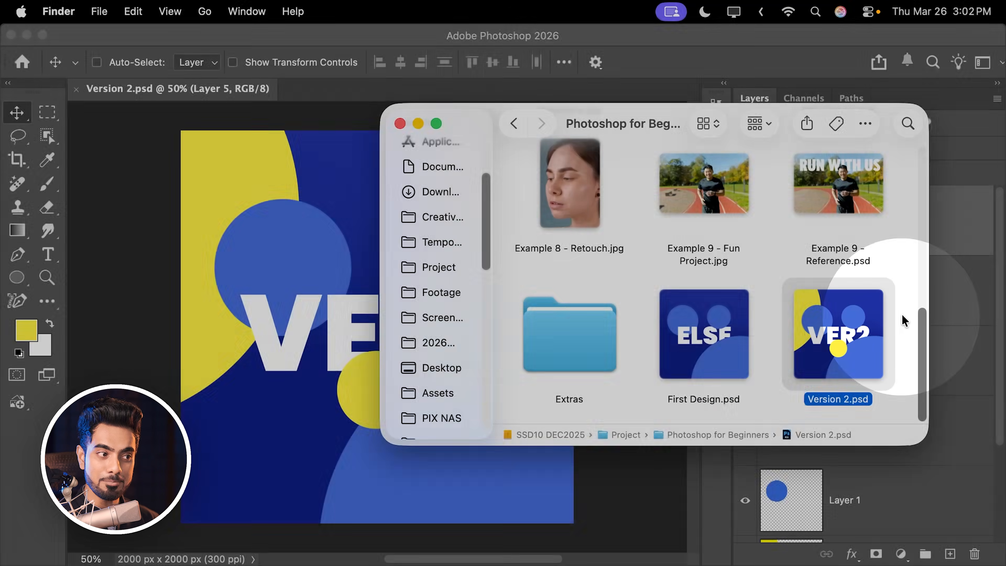
{"action": "left_click", "coordinate": [903, 316]}
- Replace the VER2 text with 1234 and save the change into Version 2.psd, checking the file in Finder
{"action": "left_click", "coordinate": [781, 443]}
{"action": "double_click", "coordinate": [790, 436]}
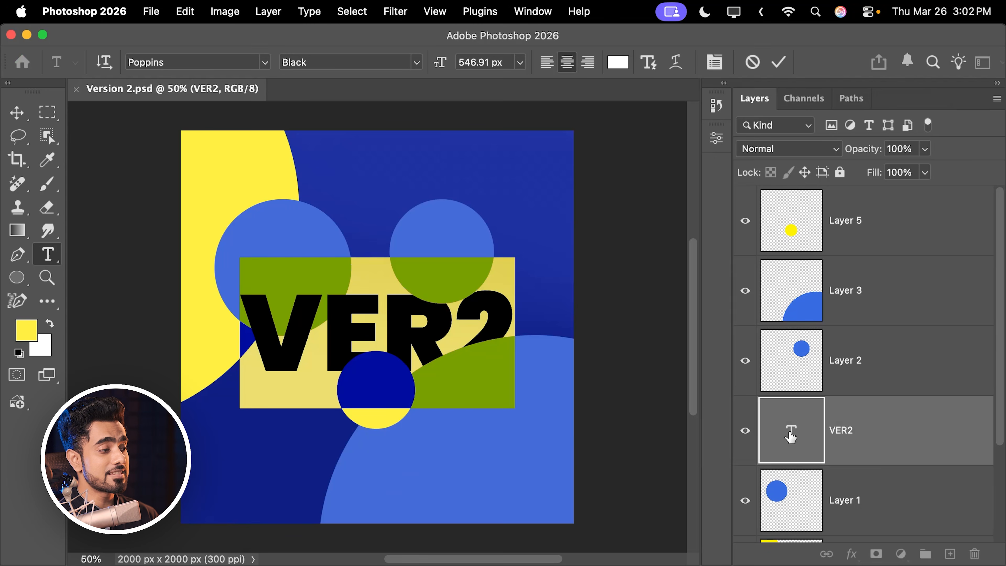
{"action": "type", "text": "1234"}
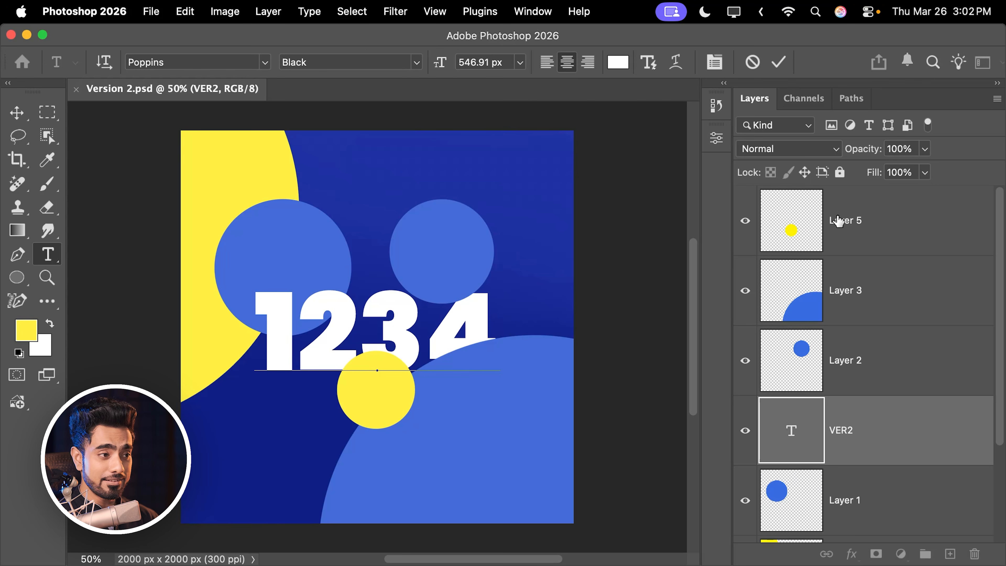
{"action": "left_click", "coordinate": [870, 230]}
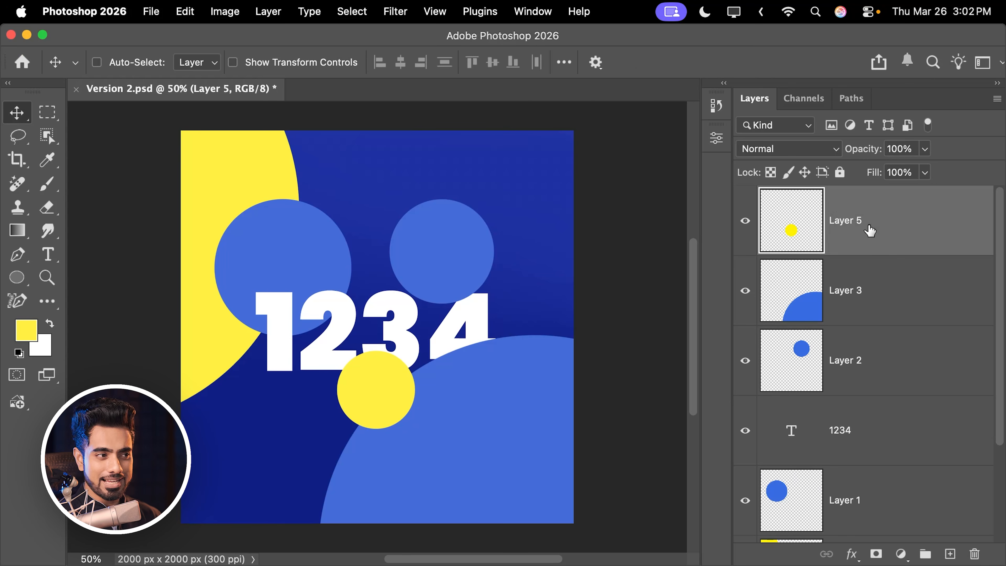
{"action": "left_click", "coordinate": [150, 16]}
{"action": "left_click", "coordinate": [166, 171]}
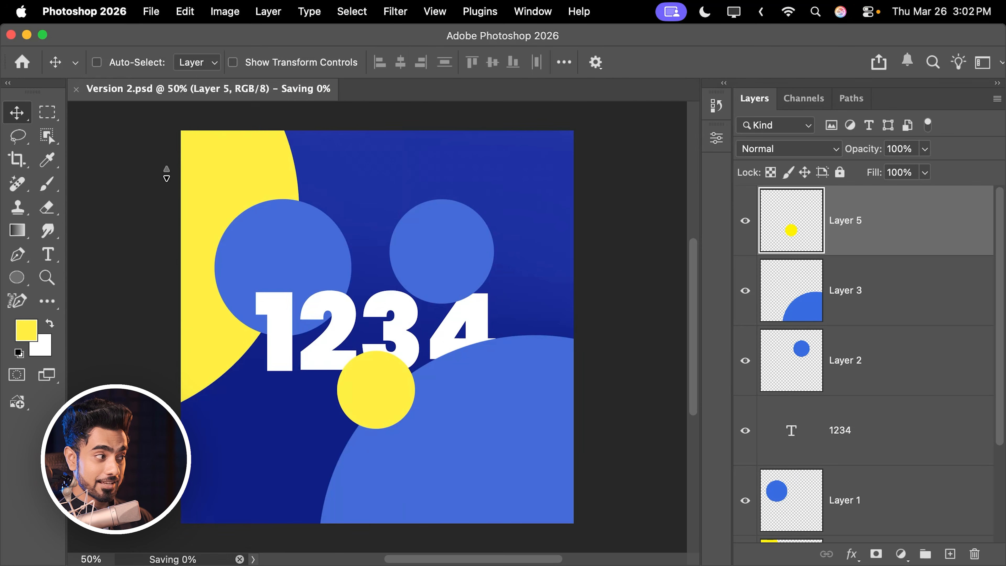
{"action": "left_click", "coordinate": [148, 555]}
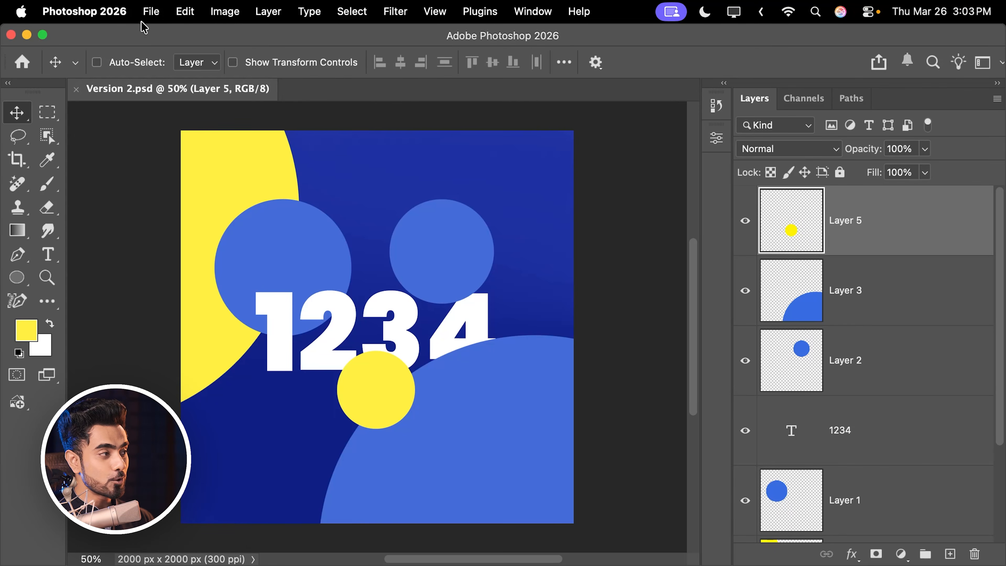
- Open the Save As dialog for Version 2.psd, examine the available file formats, and leave without saving
{"action": "left_click", "coordinate": [150, 13]}
{"action": "left_click", "coordinate": [190, 186]}
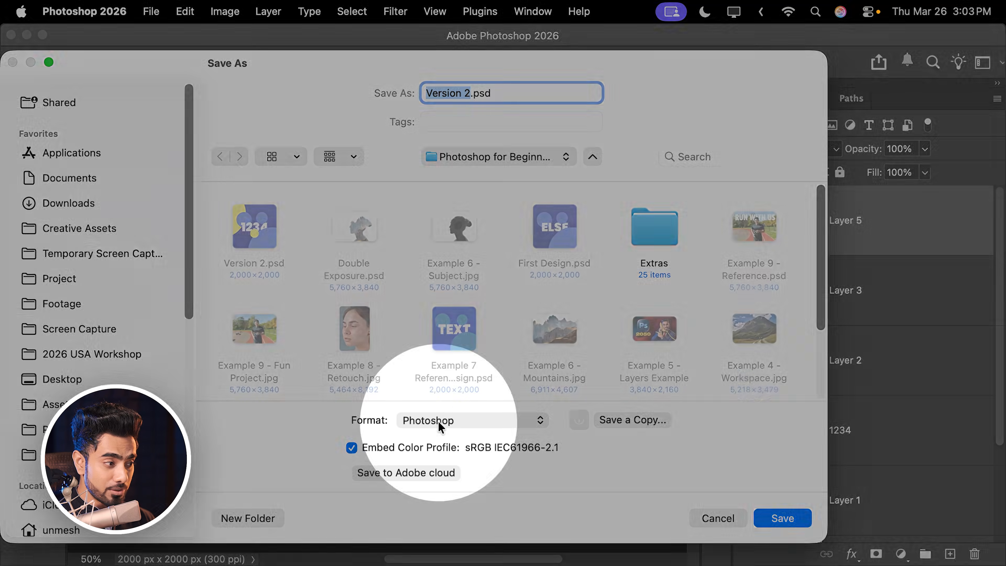
{"action": "left_click", "coordinate": [435, 421]}
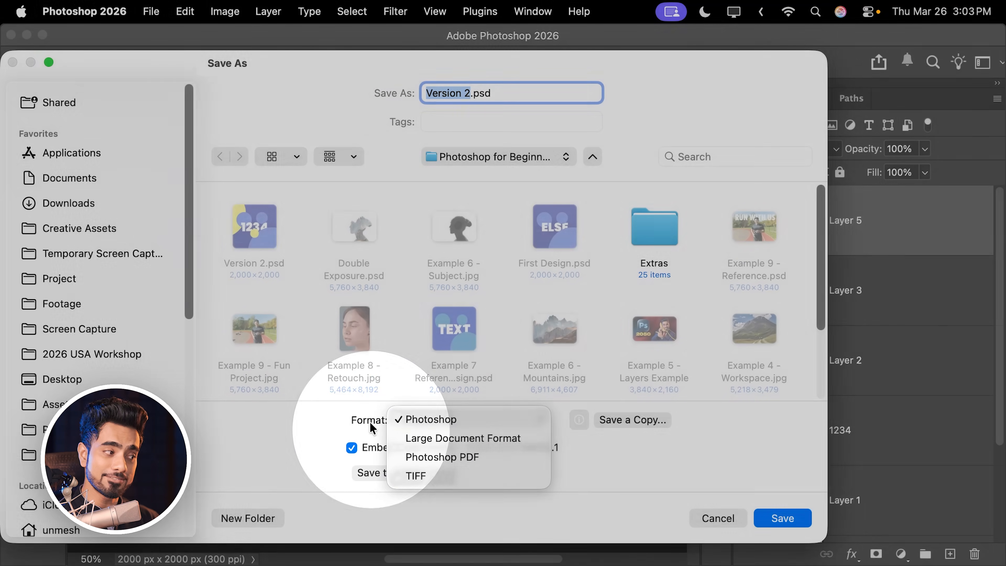
{"action": "left_click", "coordinate": [431, 425]}
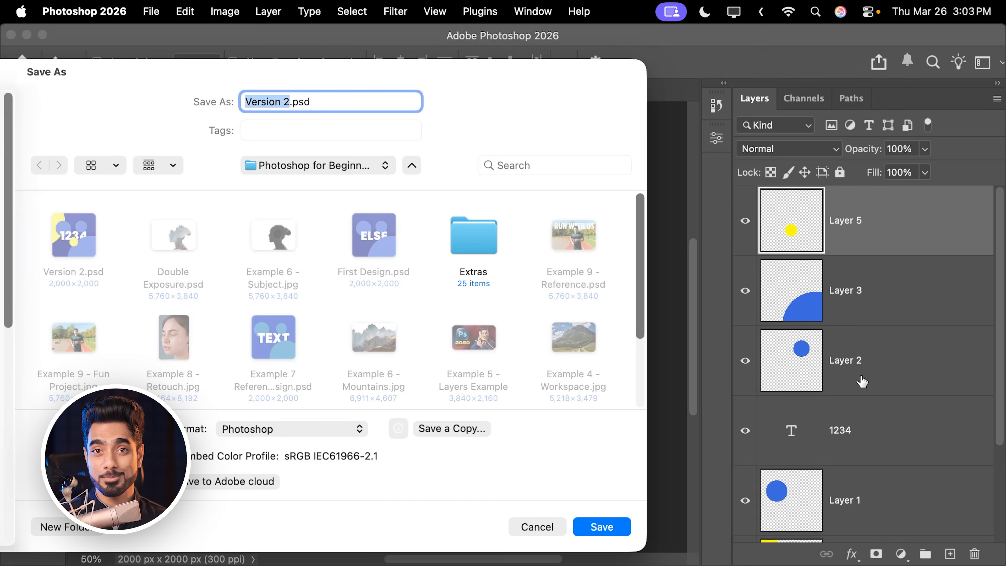
{"action": "left_click", "coordinate": [336, 426]}
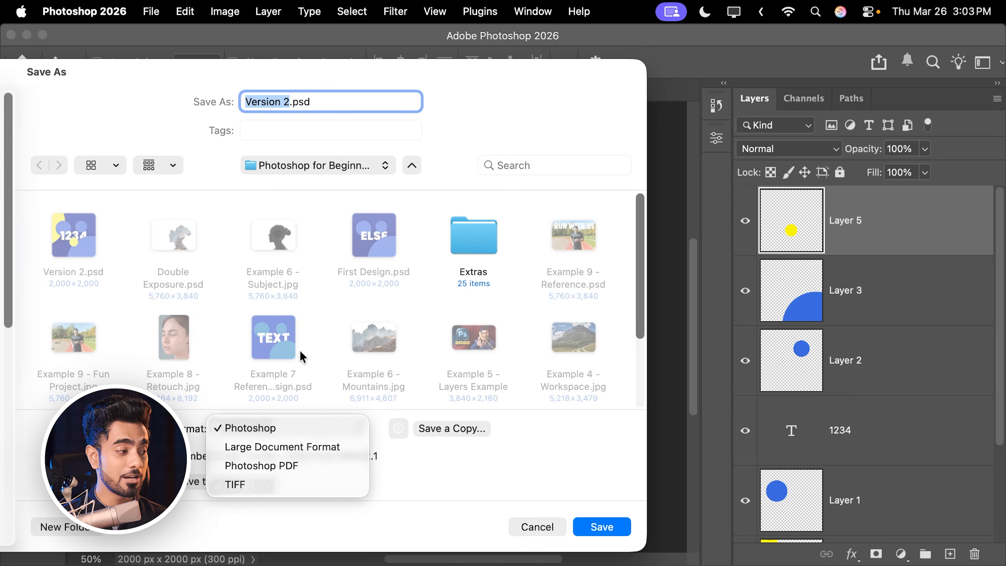
{"action": "left_click", "coordinate": [550, 500]}
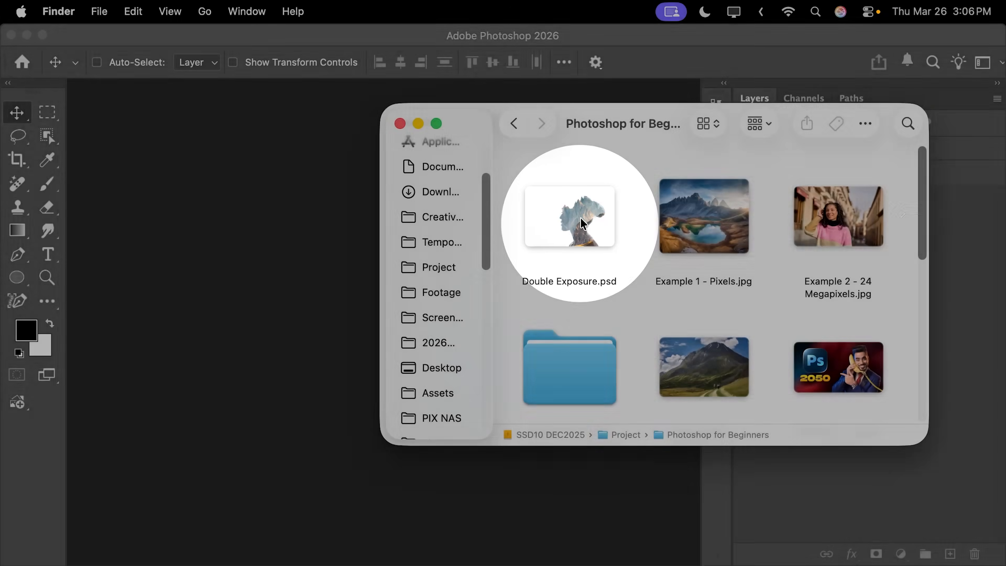
- Open Double Exposure.psd from Finder in Photoshop, check its file in the folder, and return to the document
{"action": "left_click", "coordinate": [573, 213]}
{"action": "left_click_drag", "start_coordinate": [573, 213], "coordinate": [276, 395]}
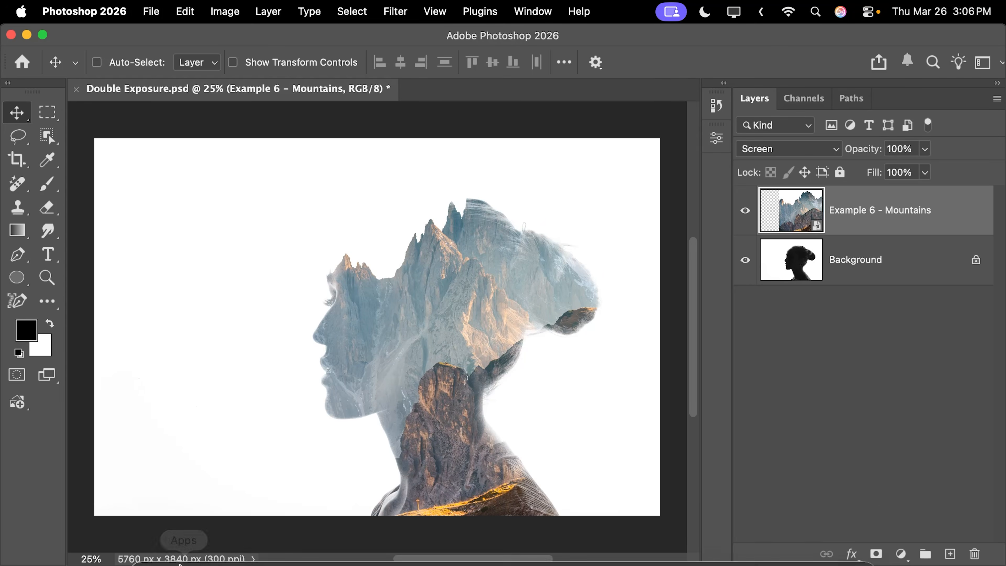
{"action": "left_click", "coordinate": [148, 540]}
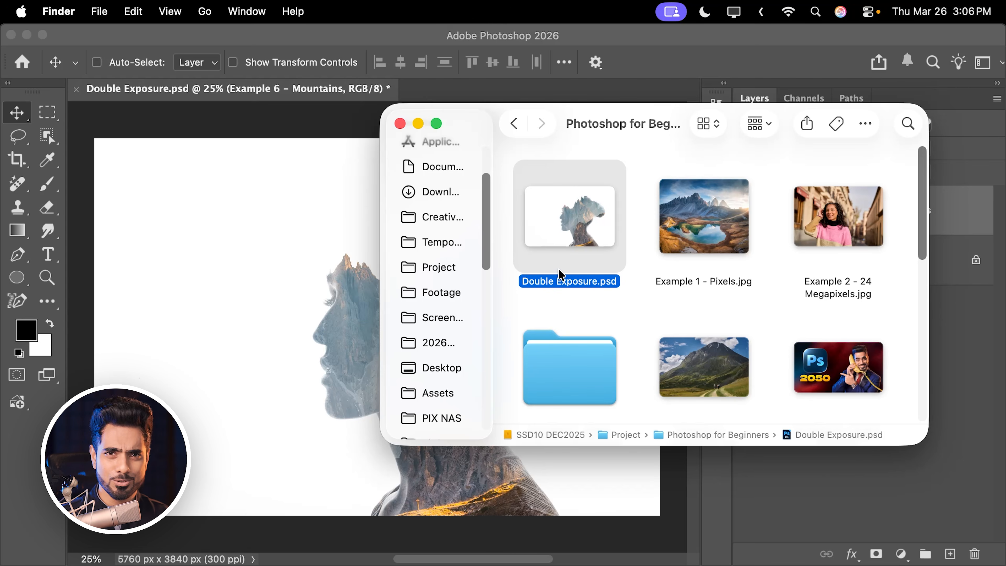
{"action": "left_click", "coordinate": [317, 104]}
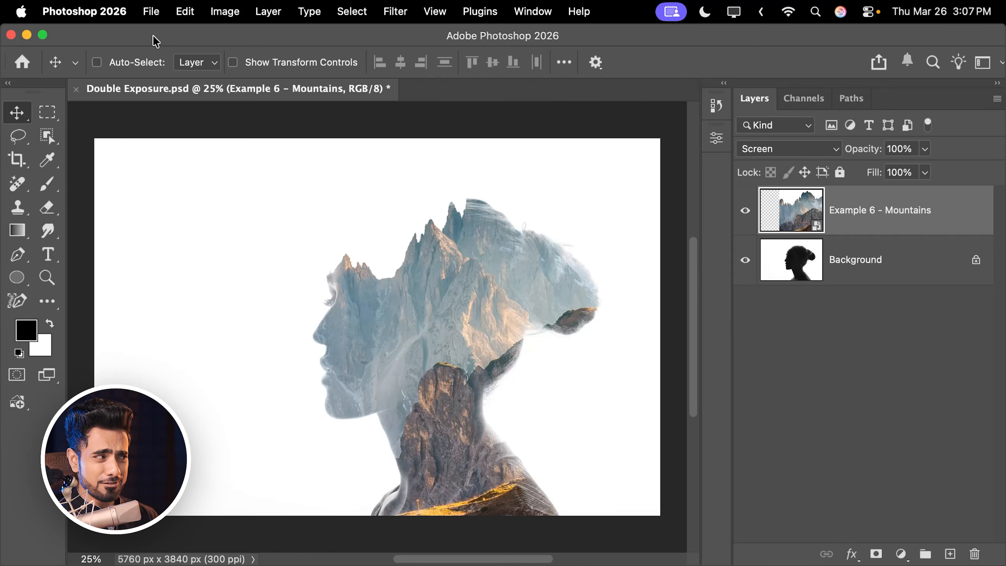
- Open Export As for the double exposure, enlarge its window and zoom the preview to 25%
{"action": "left_click", "coordinate": [151, 11]}
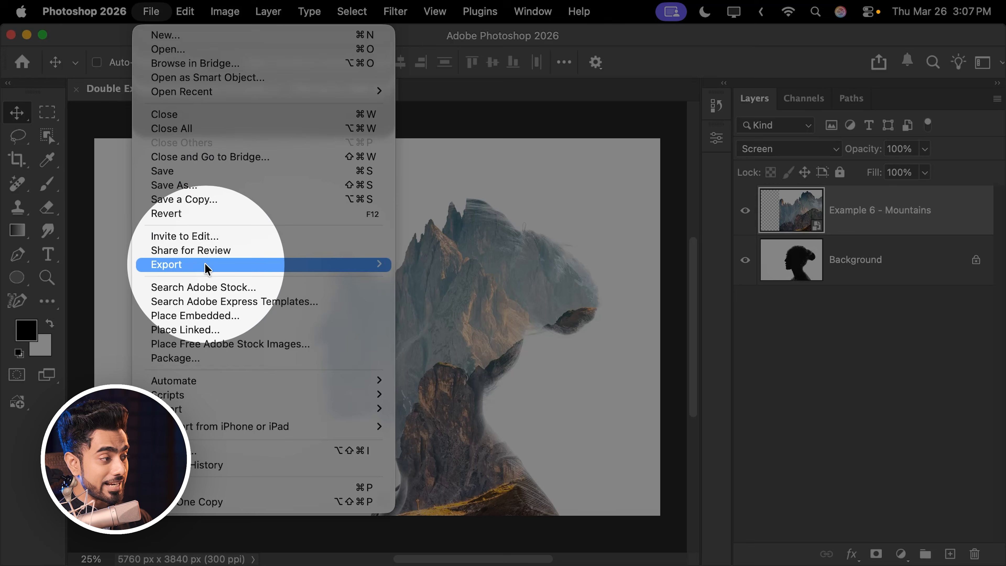
{"action": "mouse_move", "coordinate": [206, 269]}
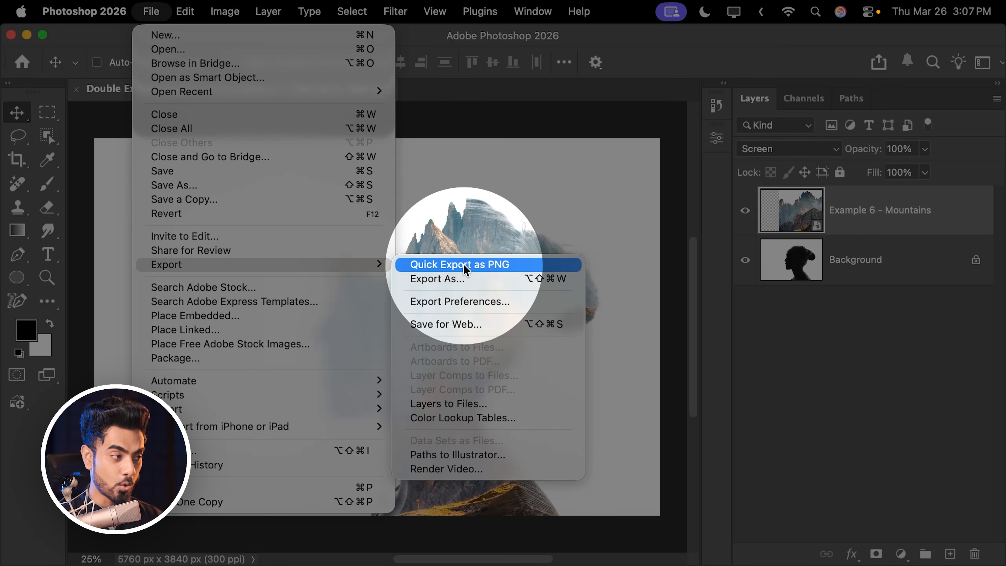
{"action": "left_click", "coordinate": [455, 279]}
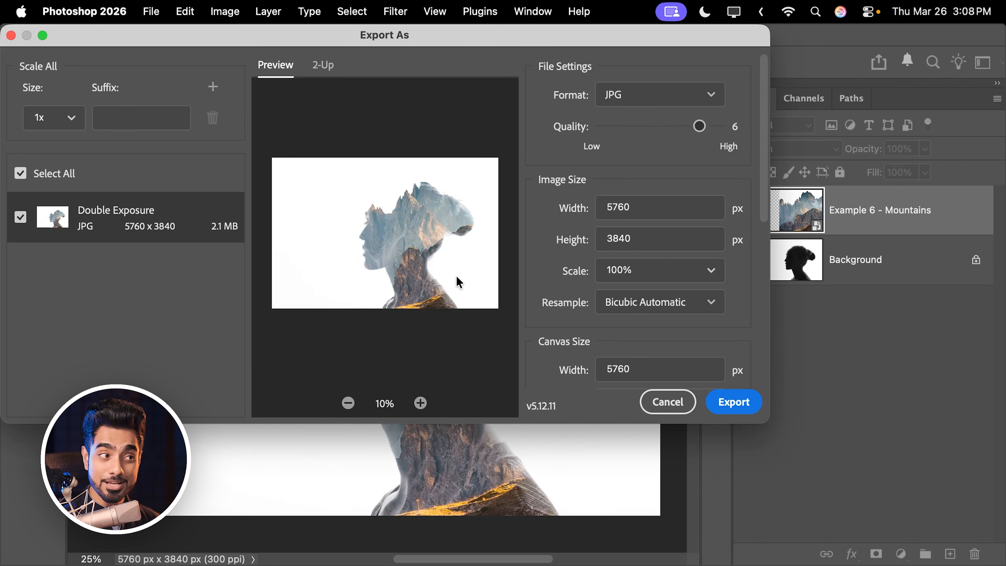
{"action": "double_click", "coordinate": [431, 37]}
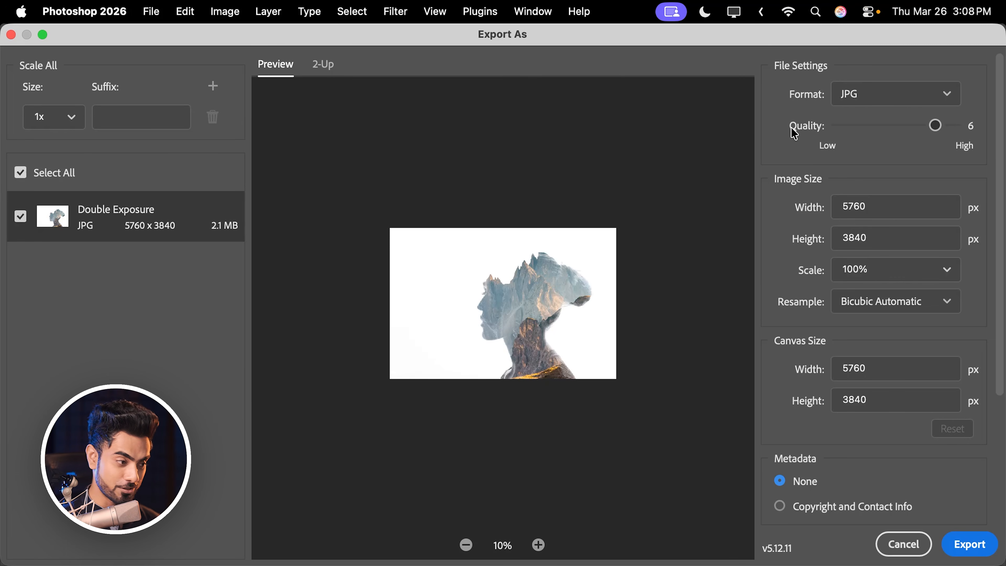
{"action": "left_click", "coordinate": [539, 546]}
{"action": "left_click", "coordinate": [539, 546]}
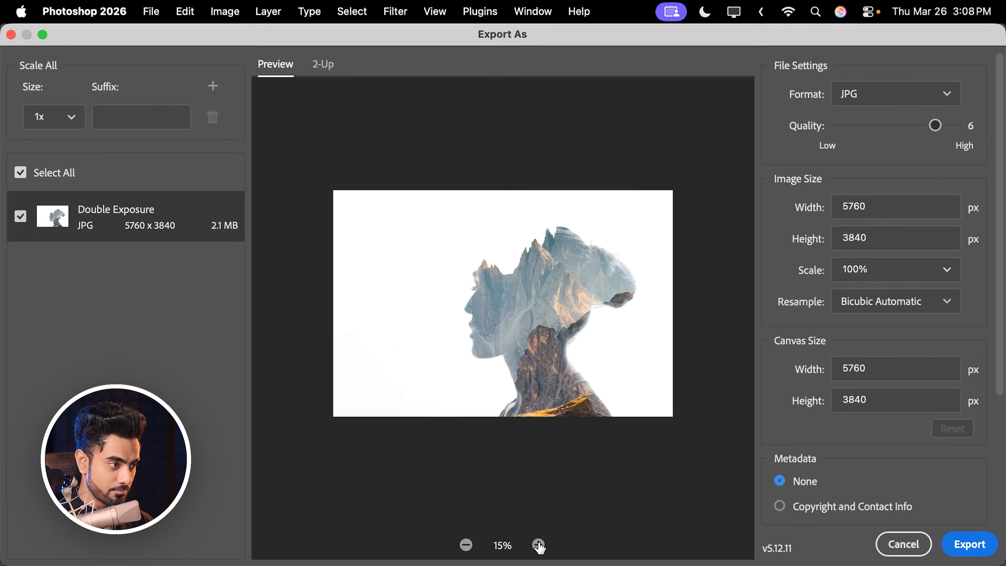
{"action": "left_click", "coordinate": [539, 546]}
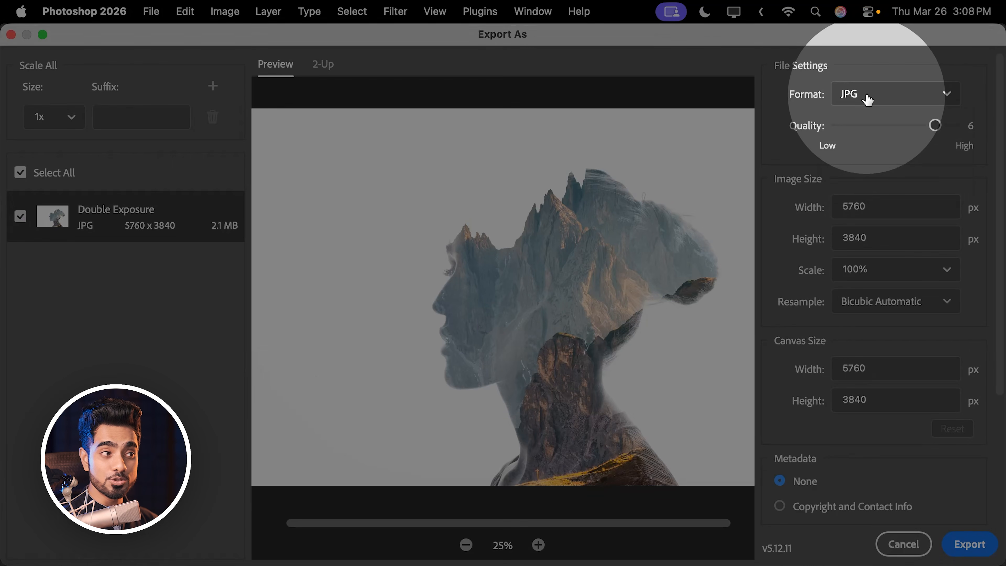
- Choose JPG as the export format, inspect the preview at quality 1, and set the quality to 7
{"action": "left_click", "coordinate": [863, 95]}
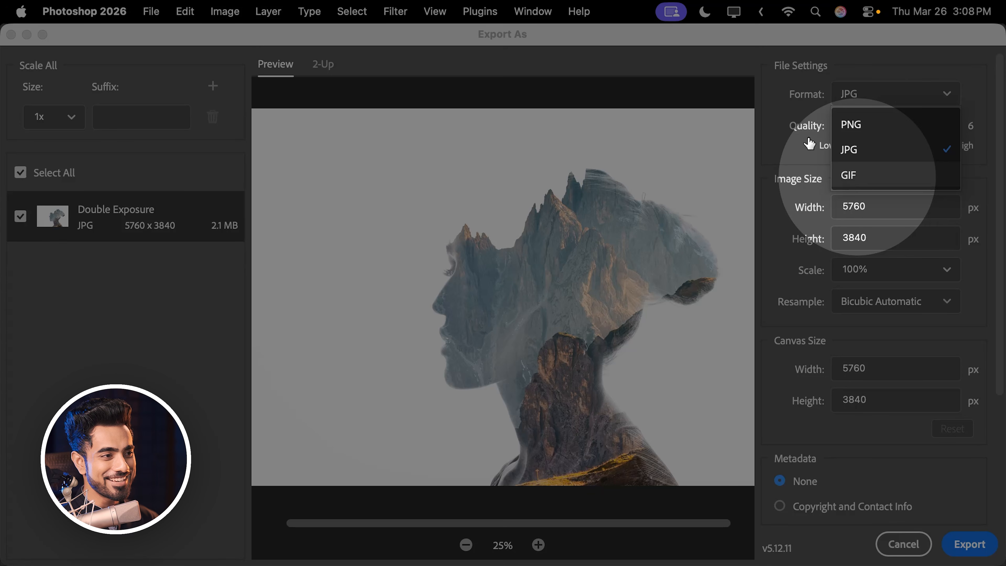
{"action": "left_click", "coordinate": [871, 156]}
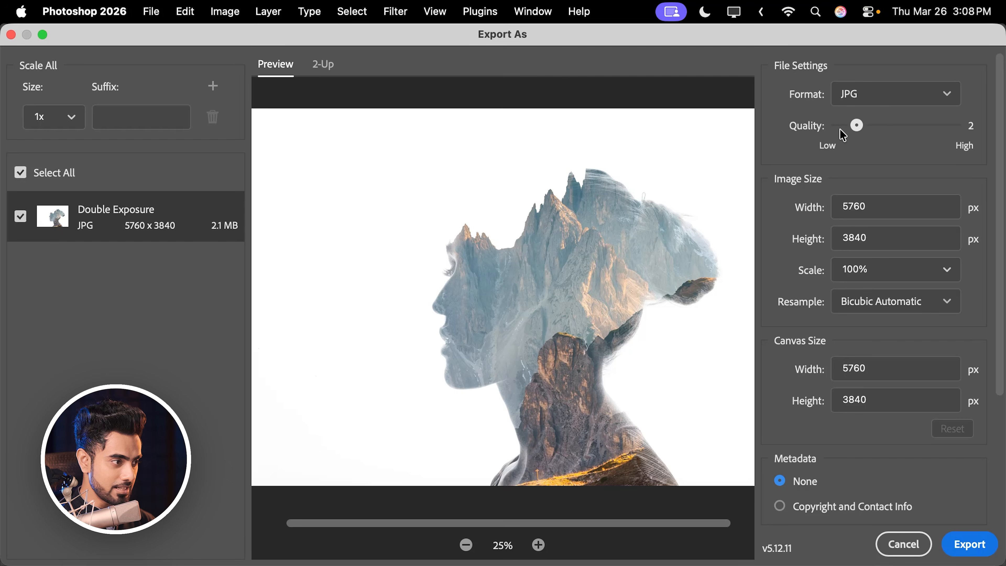
{"action": "left_click_drag", "start_coordinate": [490, 265], "coordinate": [470, 321]}
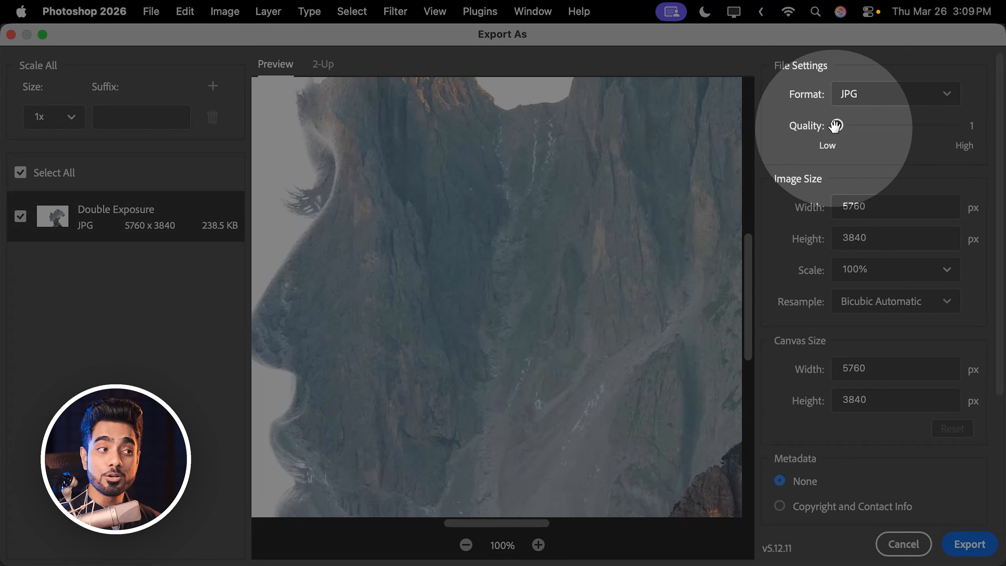
{"action": "left_click_drag", "start_coordinate": [835, 125], "coordinate": [969, 125]}
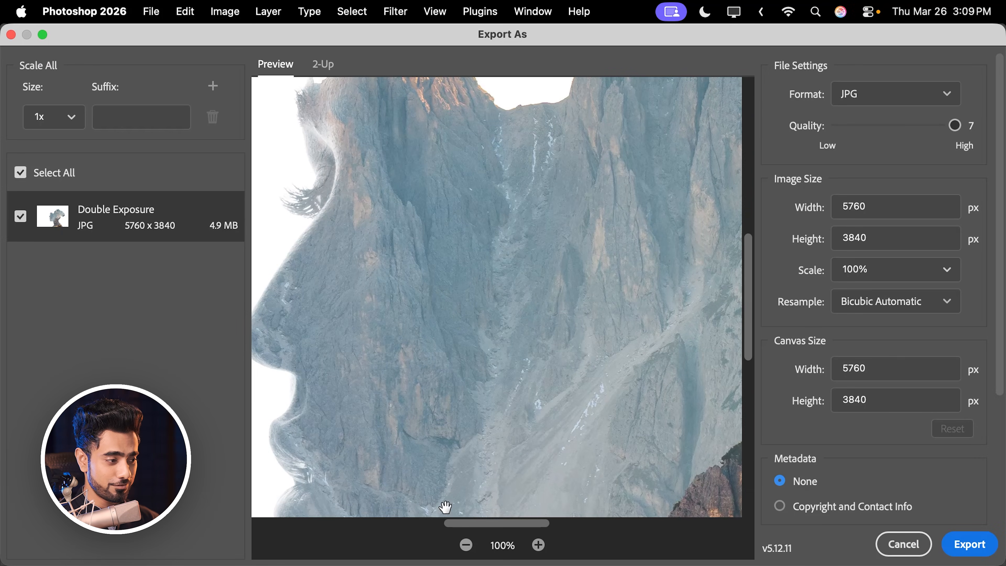
- Check the remaining export settings and export the image as Double Exposure Export.jpg into the project folder
{"action": "left_click", "coordinate": [463, 547]}
{"action": "left_click", "coordinate": [464, 547]}
{"action": "left_click", "coordinate": [464, 547]}
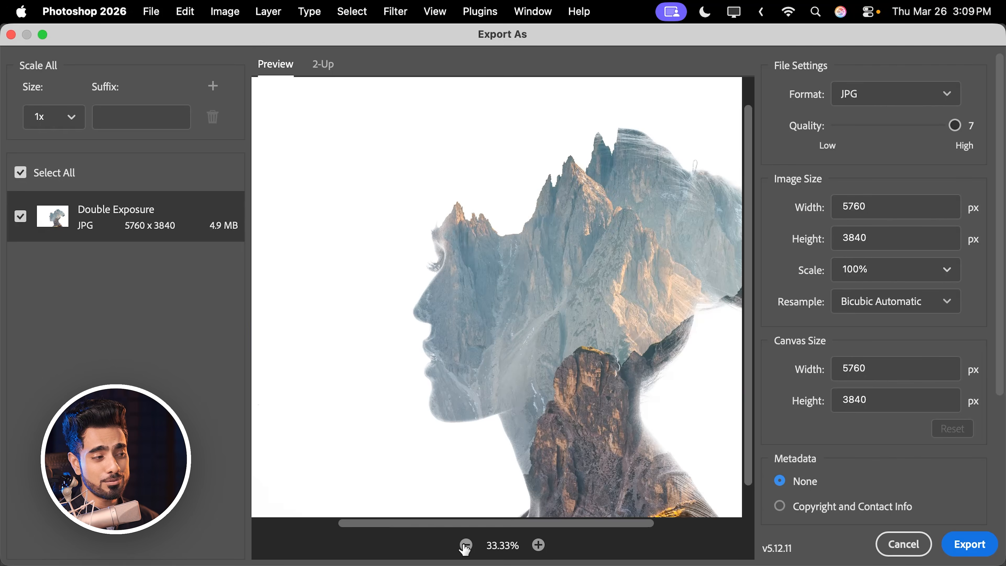
{"action": "left_click", "coordinate": [465, 547]}
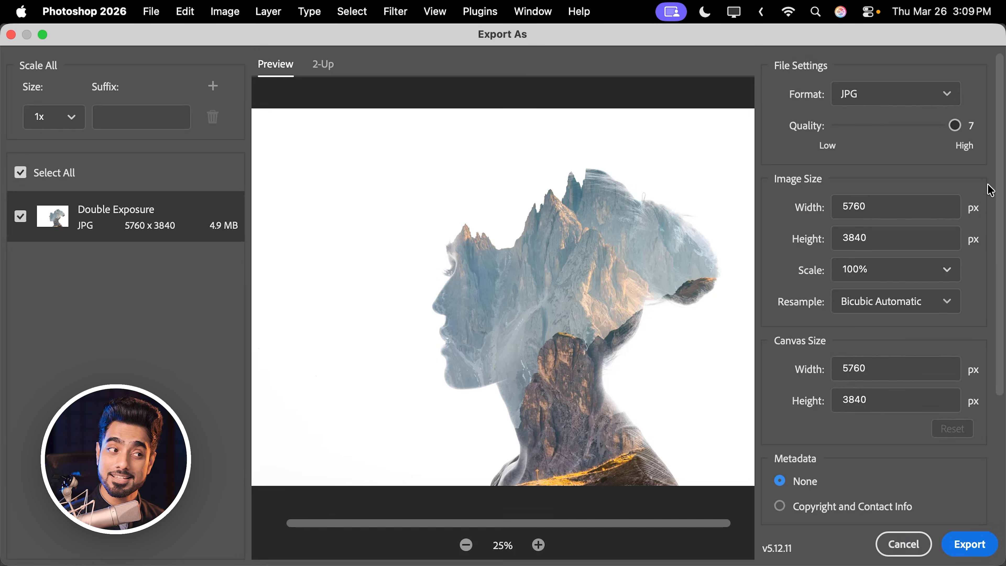
{"action": "scroll", "coordinate": [1001, 198], "scroll_direction": "down", "scroll_amount": 5}
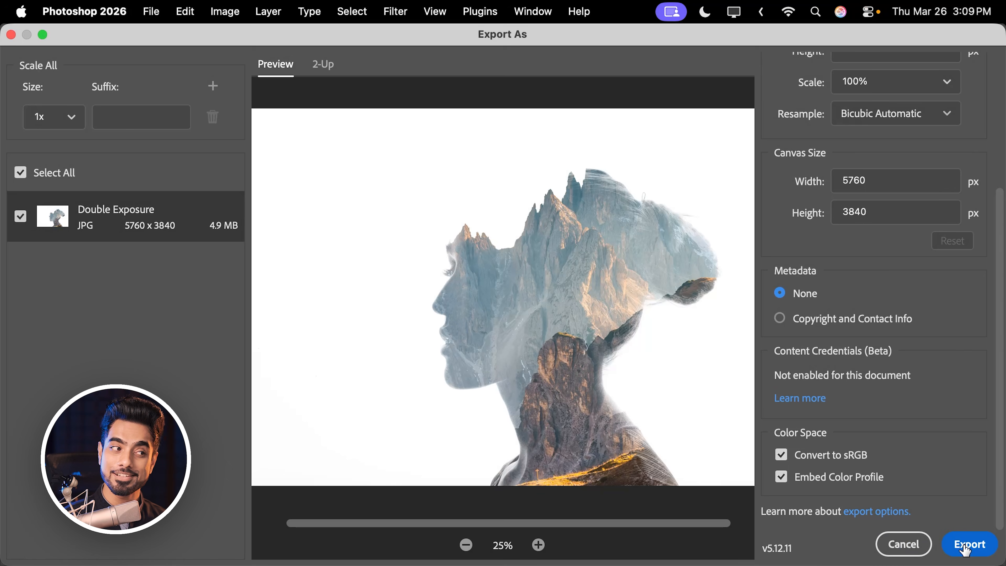
{"action": "left_click", "coordinate": [963, 549]}
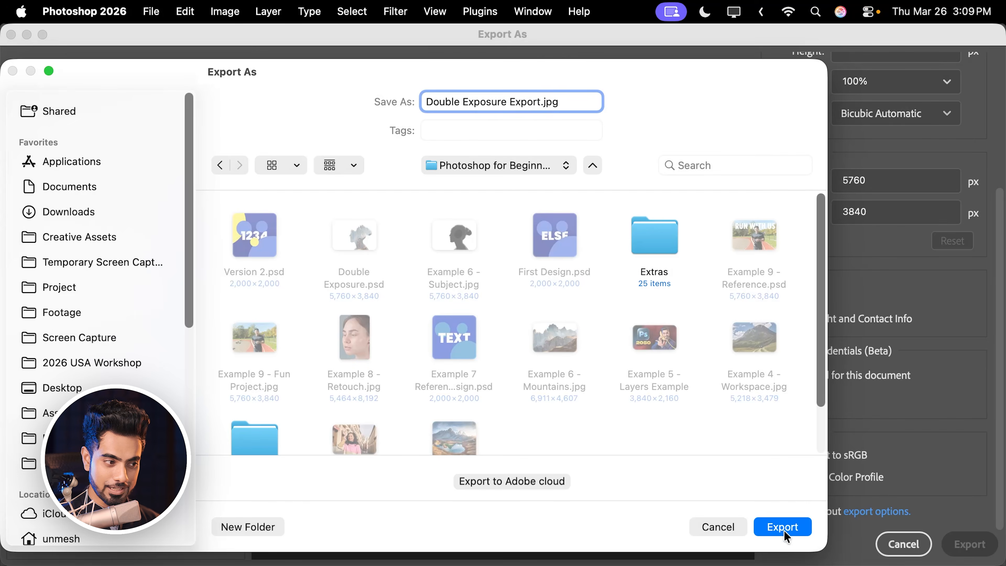
{"action": "left_click", "coordinate": [784, 531]}
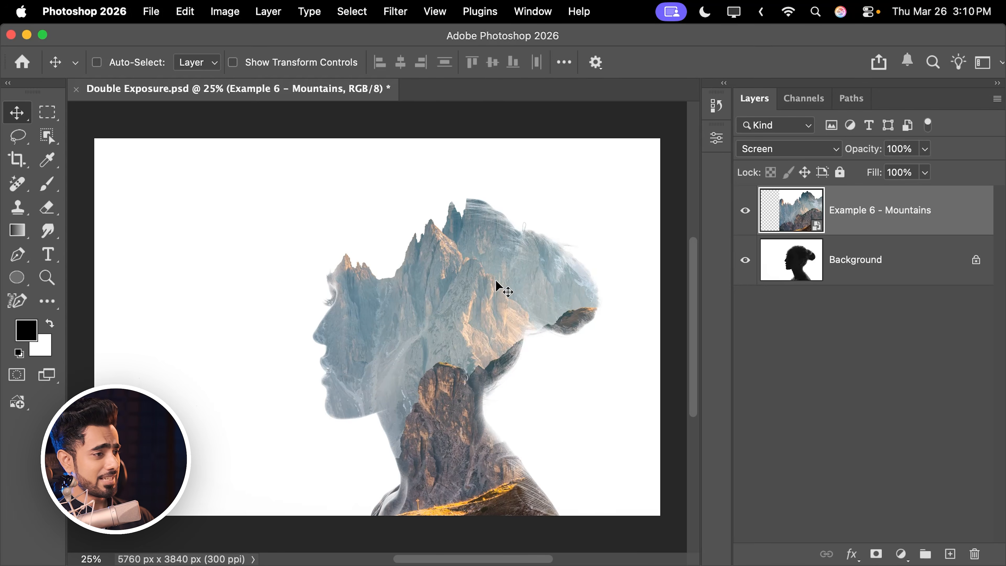
- Move the Example 6 - Mountains layer slightly left and down, save Double Exposure.psd, and check the file in Finder
{"action": "left_click_drag", "start_coordinate": [432, 298], "coordinate": [420, 302]}
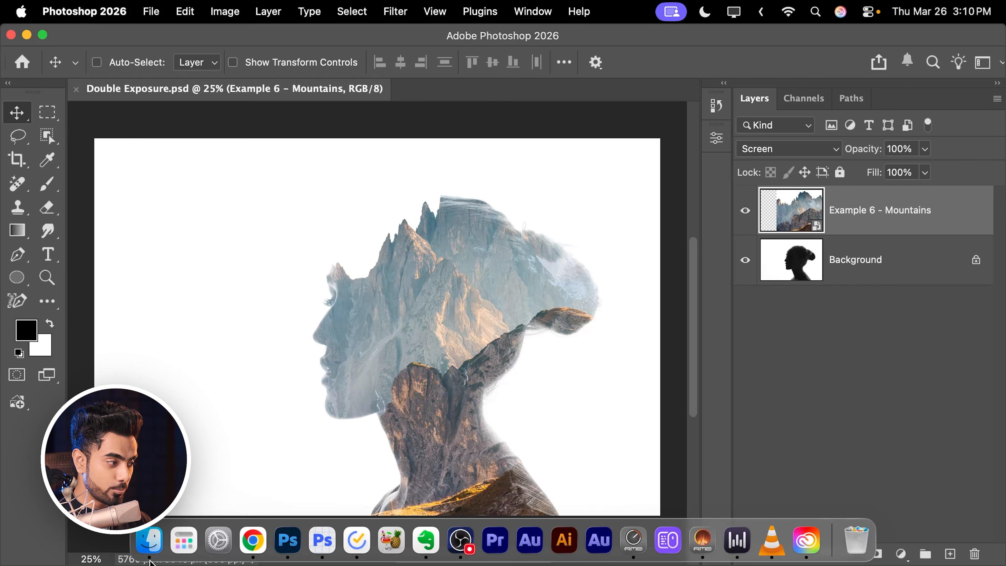
{"action": "left_click", "coordinate": [150, 556]}
{"action": "left_click", "coordinate": [564, 285]}
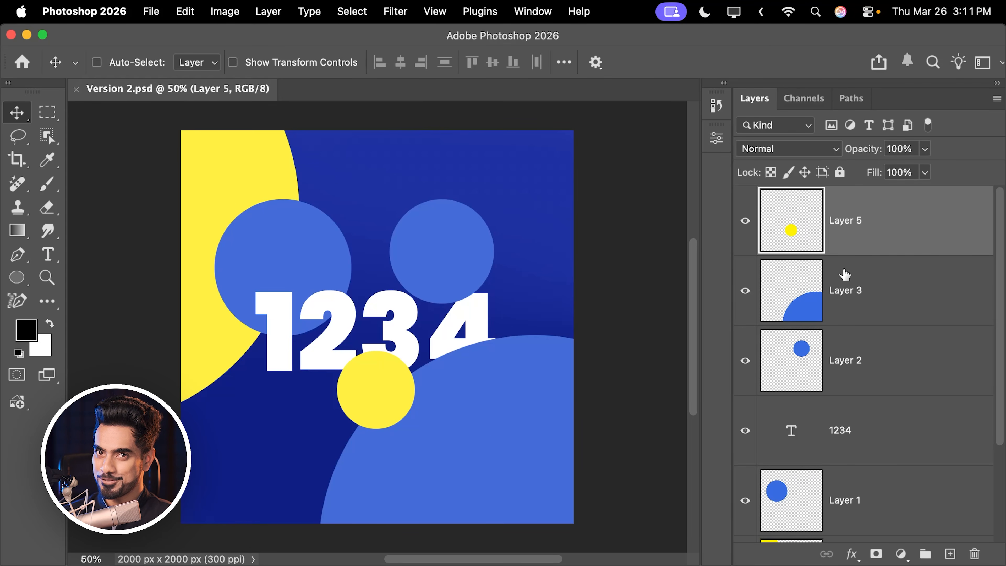
- Select the 1234 text layer in Version 2.psd and scale it to 103.10% with Free Transform
{"action": "left_click", "coordinate": [868, 306]}
{"action": "left_click", "coordinate": [867, 374]}
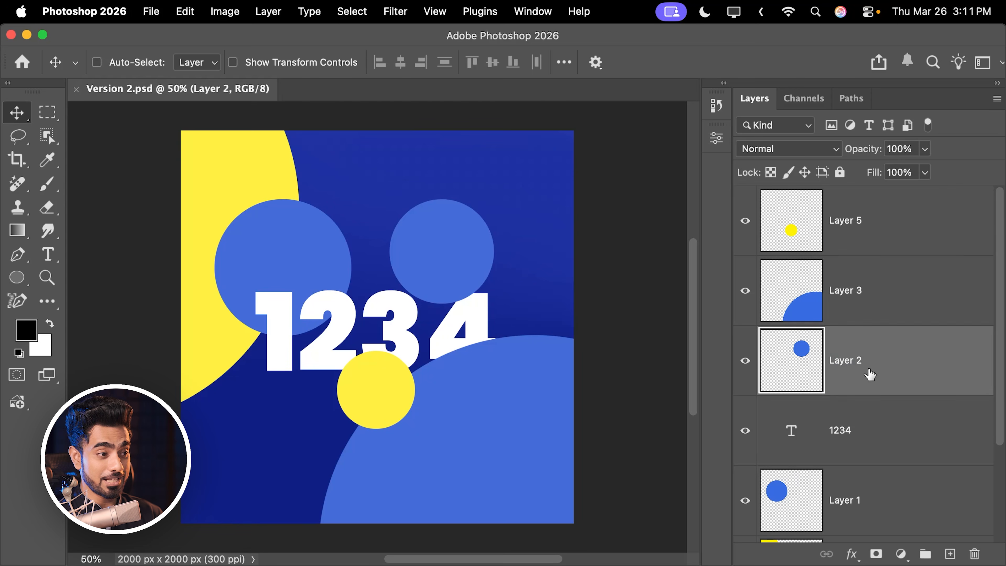
{"action": "left_click", "coordinate": [897, 290]}
{"action": "left_click", "coordinate": [881, 430]}
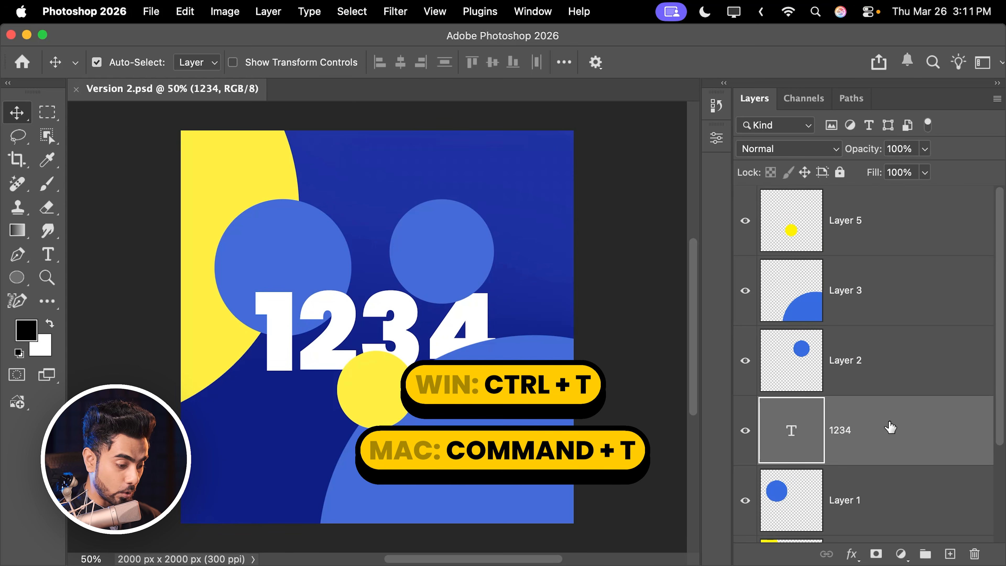
{"action": "key", "text": "super+t"}
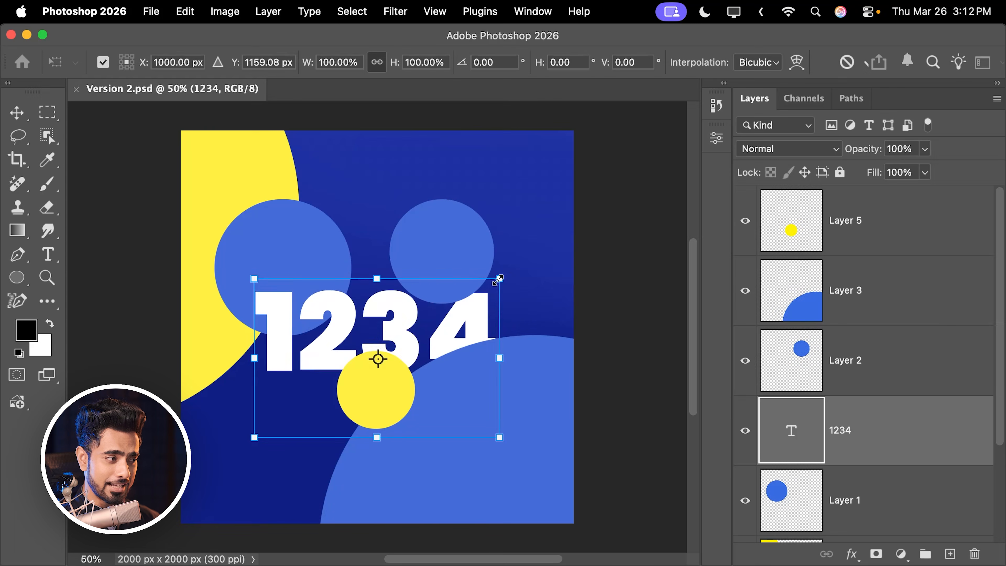
{"action": "left_click_drag", "start_coordinate": [498, 280], "coordinate": [507, 274]}
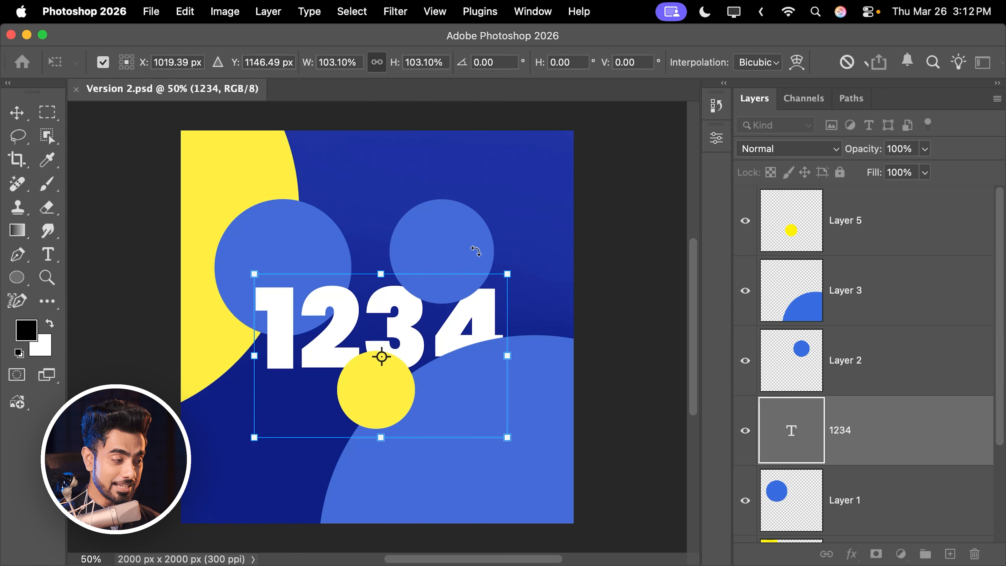
{"action": "key", "text": "Return"}
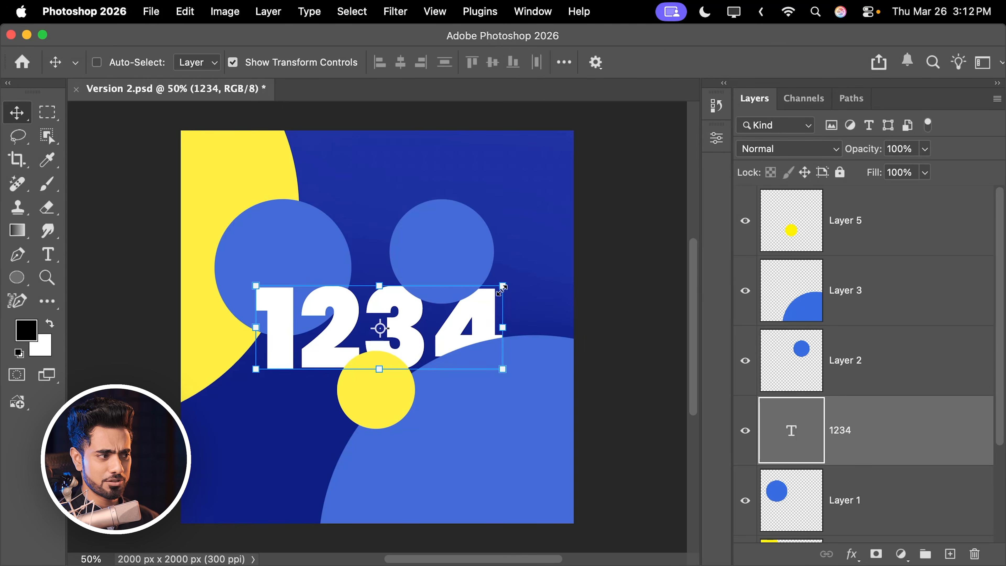
- Try to enlarge the 1234 text slightly with the Move tool's transform controls
{"action": "left_click_drag", "start_coordinate": [503, 289], "coordinate": [505, 286]}
{"action": "key", "text": "super+z"}
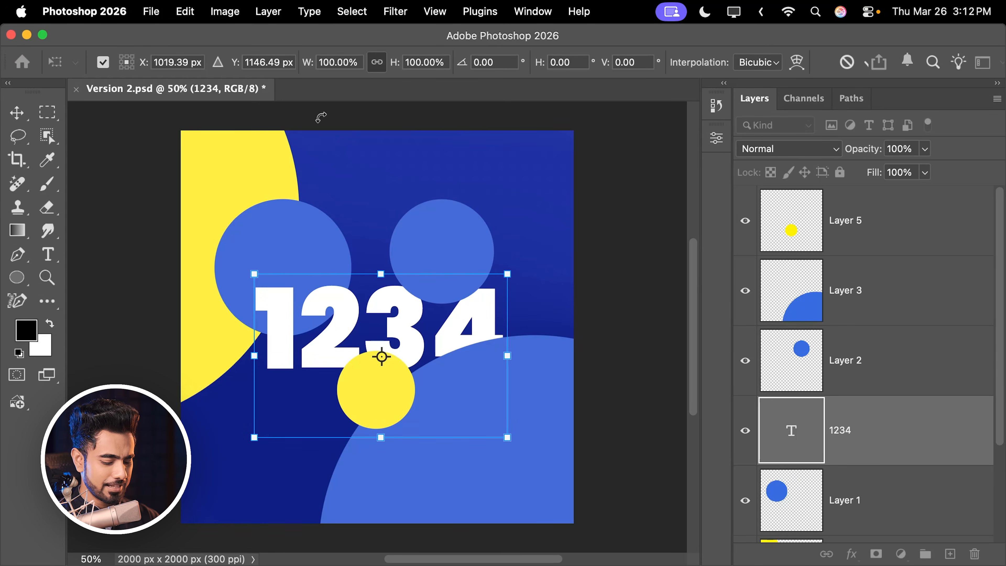
{"action": "key", "text": "Escape"}
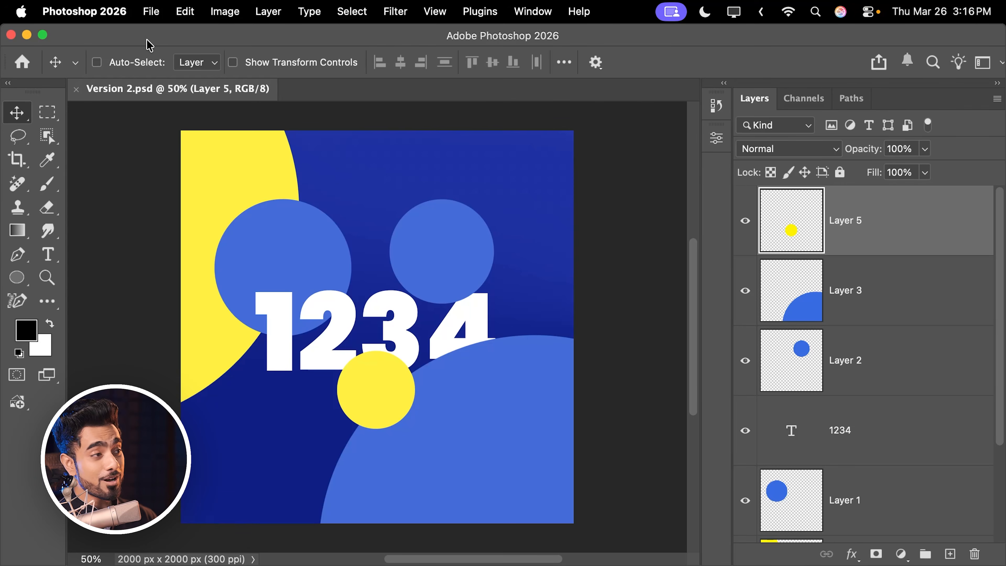
{"action": "left_click", "coordinate": [150, 12]}
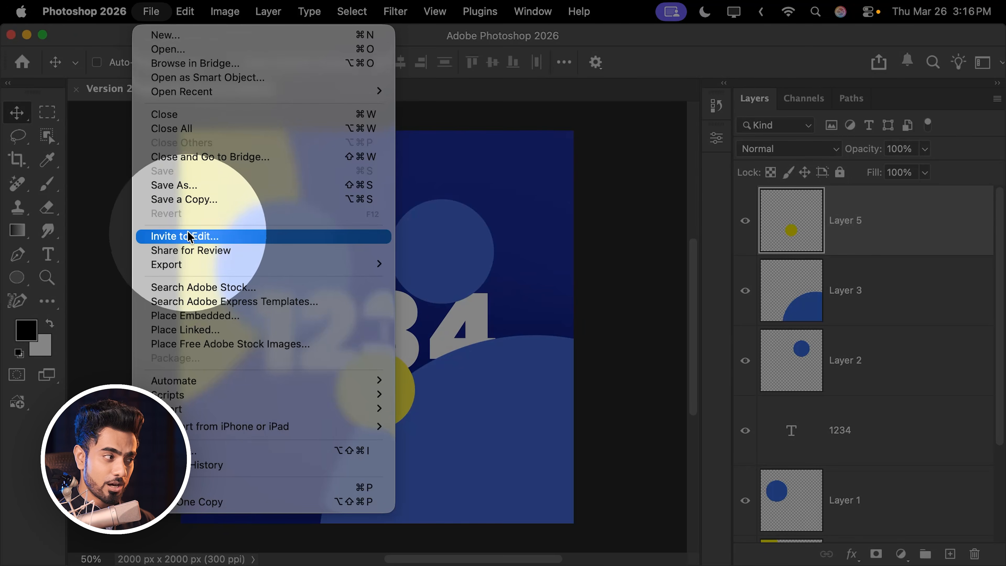
{"action": "mouse_move", "coordinate": [197, 264]}
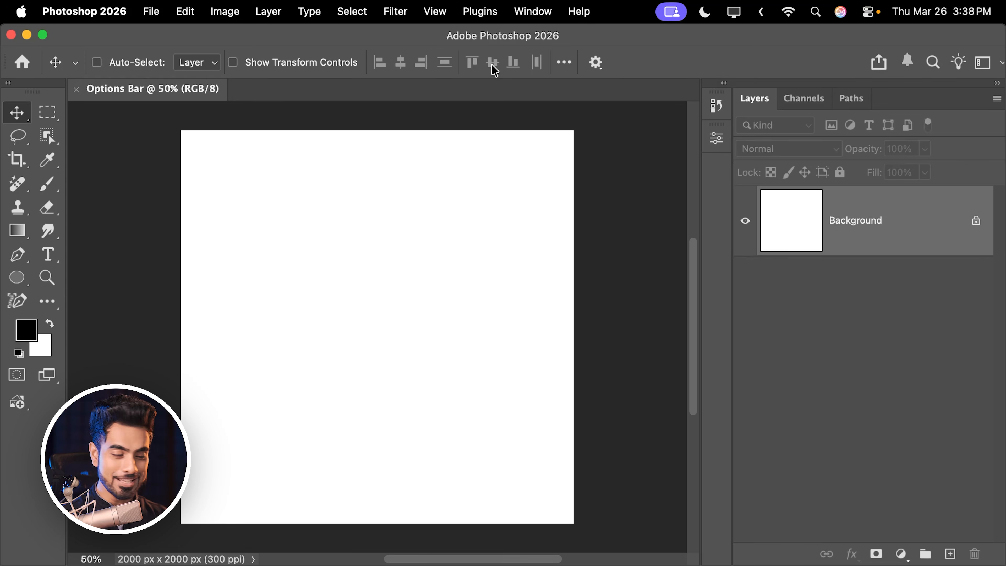
- Paint a wavy black stroke across the upper part of the canvas with the 400 px Soft Round brush
{"action": "left_click", "coordinate": [48, 188]}
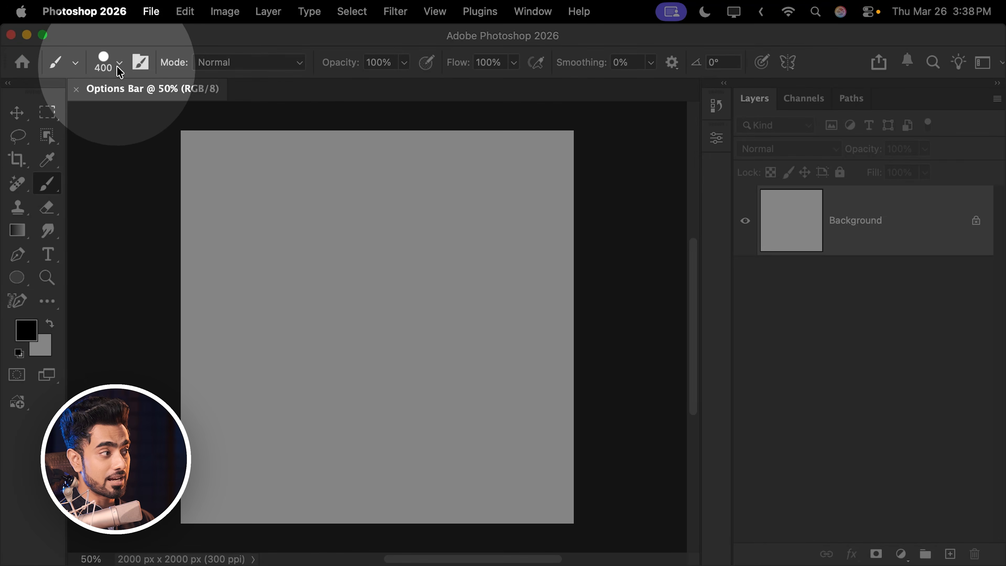
{"action": "left_click", "coordinate": [118, 64]}
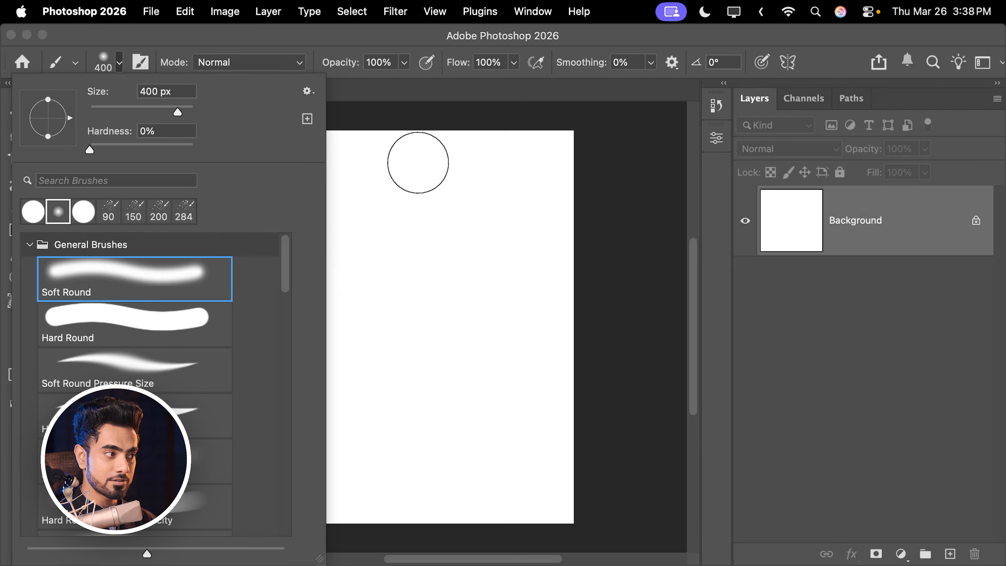
{"action": "left_click", "coordinate": [383, 181]}
{"action": "key", "text": "super+z"}
{"action": "left_click_drag", "start_coordinate": [212, 199], "coordinate": [476, 225]}
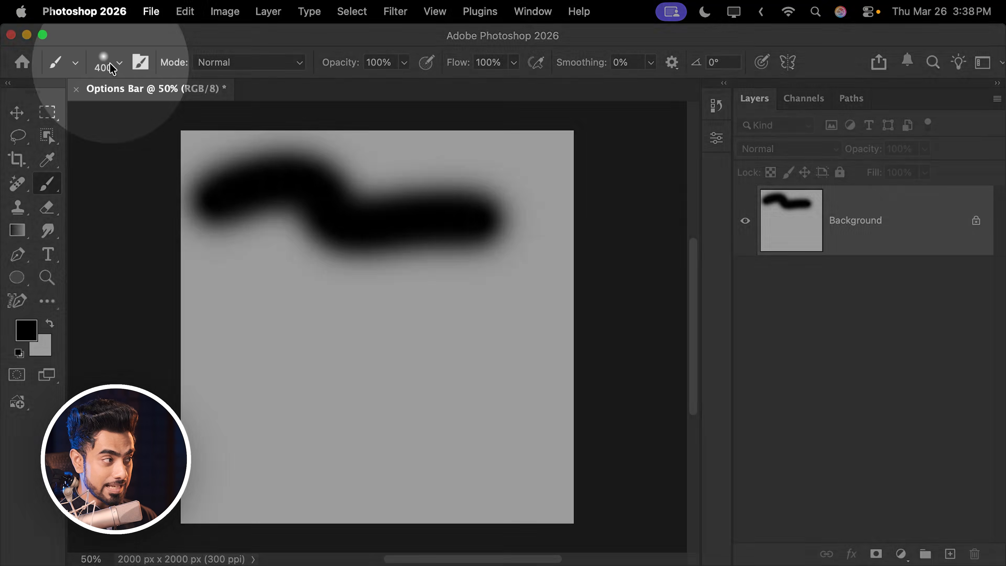
- Choose the Hard Round brush at 400 px and paint a wavy black stroke across the lower half of the canvas
{"action": "left_click", "coordinate": [112, 69]}
{"action": "mouse_move", "coordinate": [89, 150]}
{"action": "left_mouse_down"}
{"action": "mouse_move", "coordinate": [149, 152]}
{"action": "mouse_move", "coordinate": [88, 155]}
{"action": "left_mouse_up"}
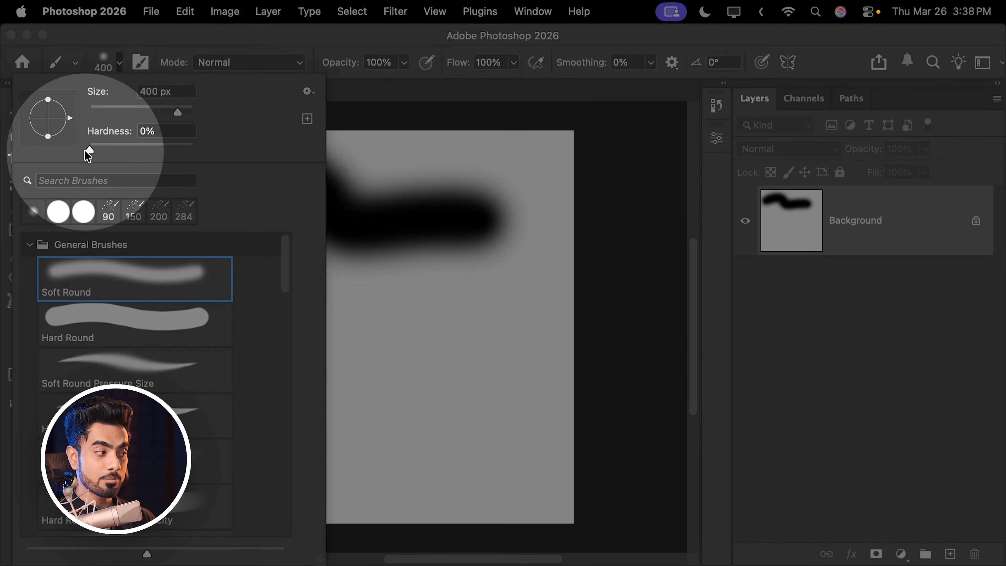
{"action": "left_click", "coordinate": [86, 321]}
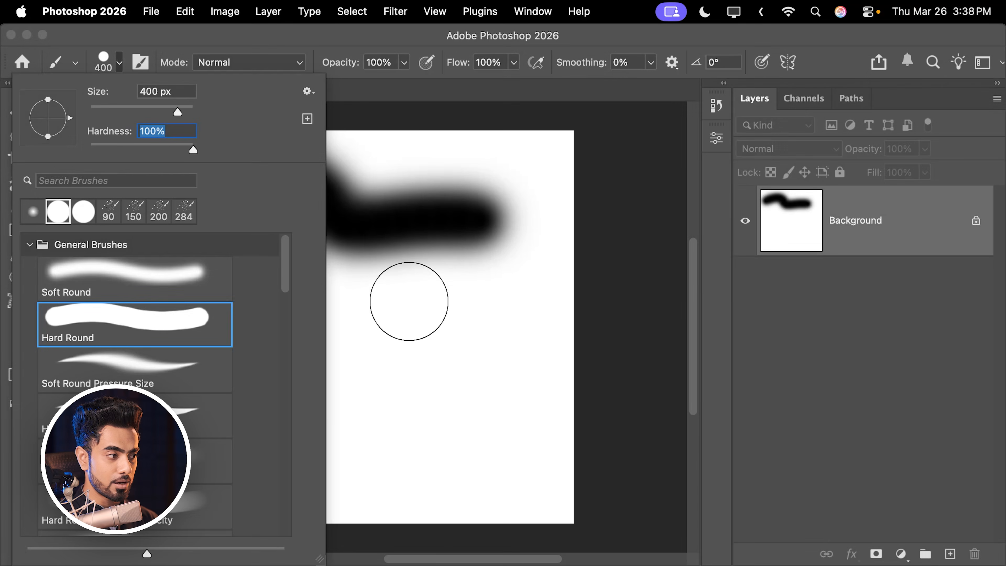
{"action": "left_click", "coordinate": [409, 308]}
{"action": "key", "text": "super+z"}
{"action": "mouse_move", "coordinate": [222, 332]}
{"action": "left_mouse_down"}
{"action": "mouse_move", "coordinate": [309, 340]}
{"action": "mouse_move", "coordinate": [336, 446]}
{"action": "mouse_move", "coordinate": [492, 416]}
{"action": "mouse_move", "coordinate": [515, 439]}
{"action": "left_mouse_up"}
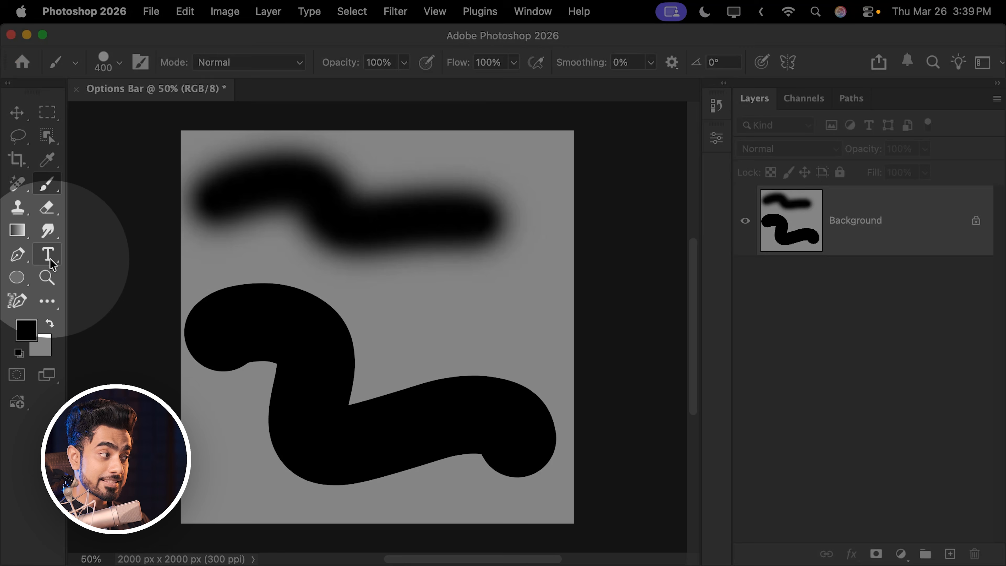
- Compare the available settings of the Type, Eraser and Smudge tools
{"action": "left_click", "coordinate": [49, 255]}
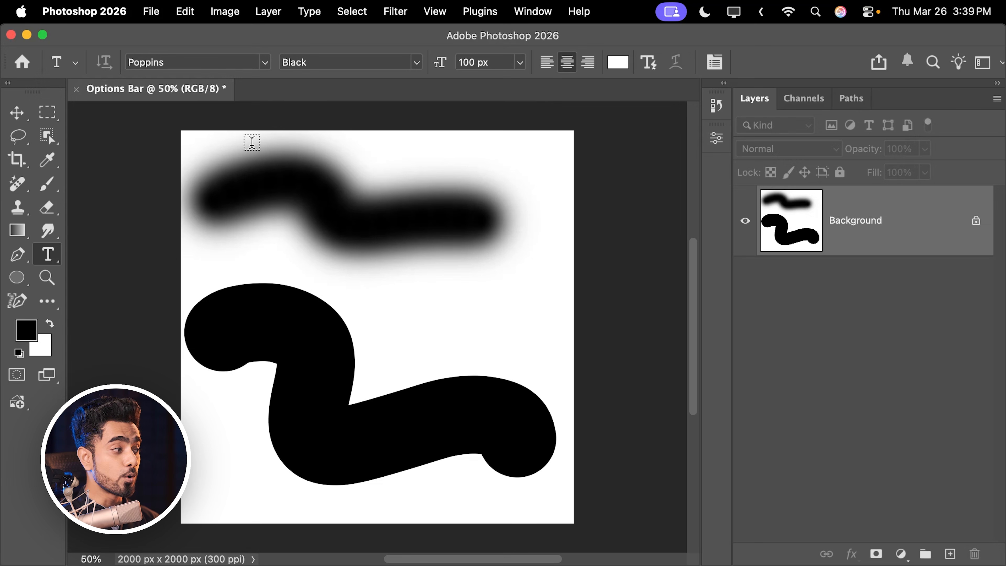
{"action": "left_click", "coordinate": [53, 168]}
{"action": "left_click", "coordinate": [48, 207]}
{"action": "left_click", "coordinate": [48, 230]}
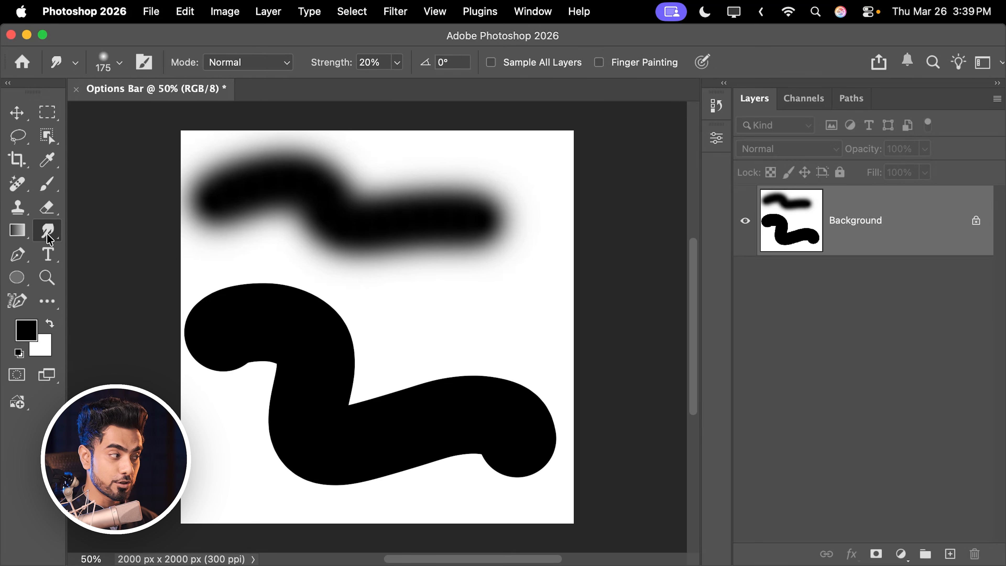
- Switch to the Type tool and undo both brush strokes
{"action": "left_click", "coordinate": [49, 257]}
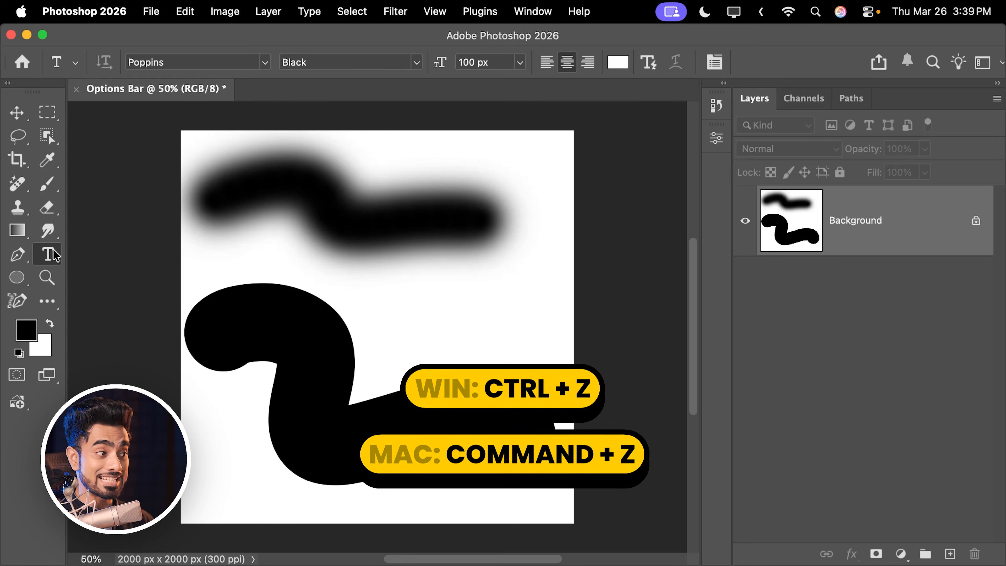
{"action": "key", "text": "super+z"}
{"action": "key", "text": "super+z"}
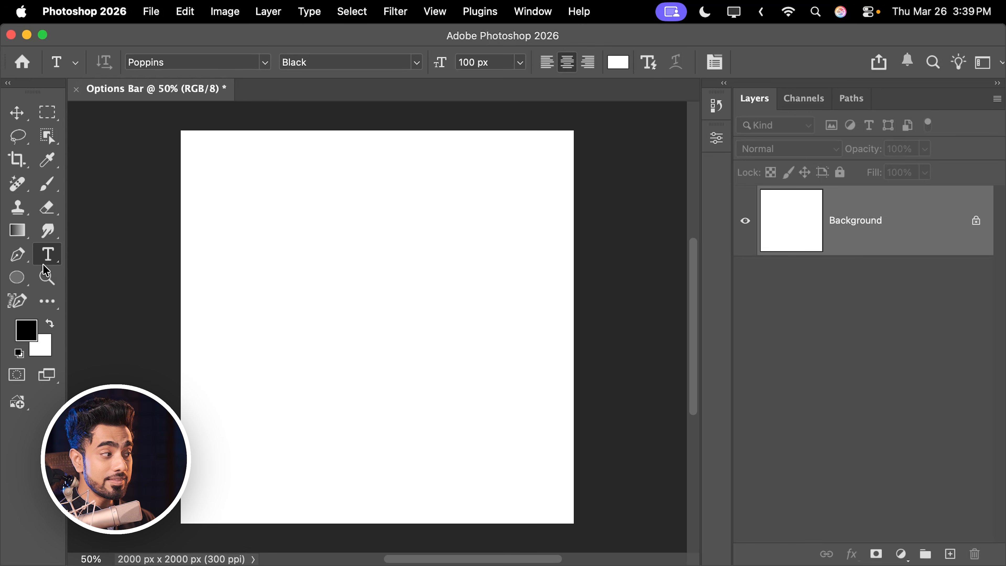
- Create a white text layer on the blank canvas and replace its placeholder text with PHOTOSHOP
{"action": "left_click", "coordinate": [302, 298]}
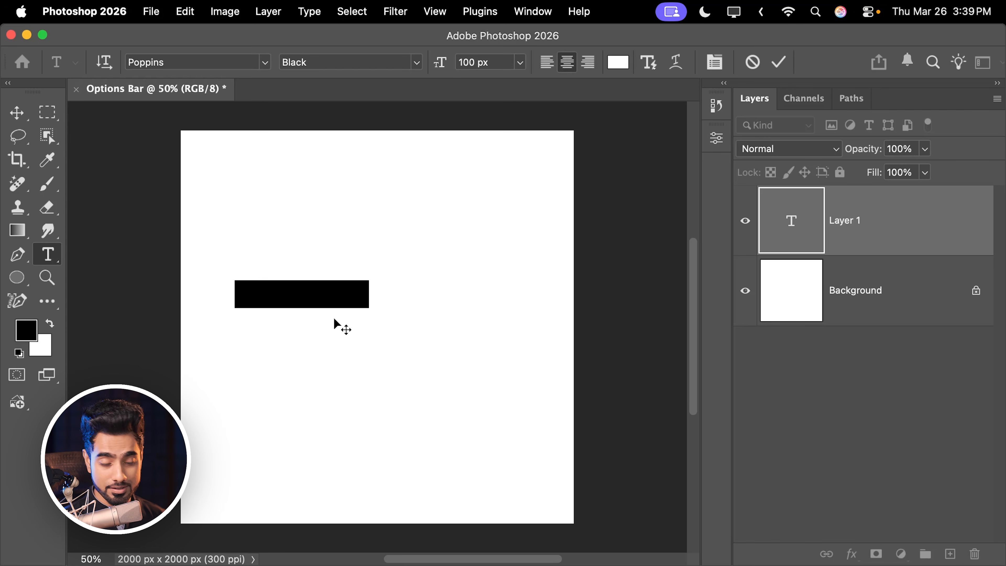
{"action": "key", "text": "BackSpace"}
{"action": "type", "text": "the t"}
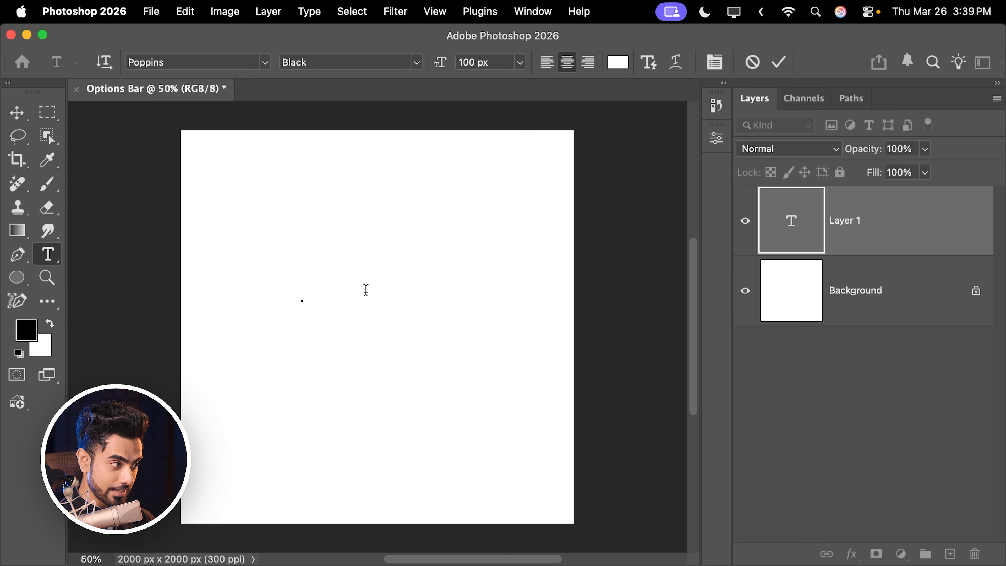
- Select the whole word PHOTOSHOP and set its text color to blue, #2156ae
{"action": "left_click_drag", "start_coordinate": [366, 290], "coordinate": [253, 294]}
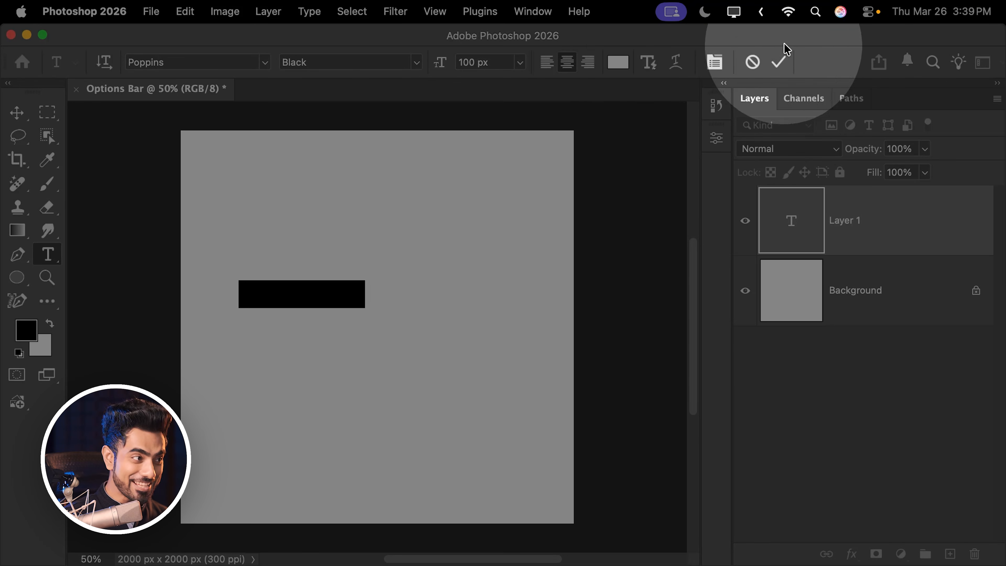
{"action": "left_click", "coordinate": [617, 63]}
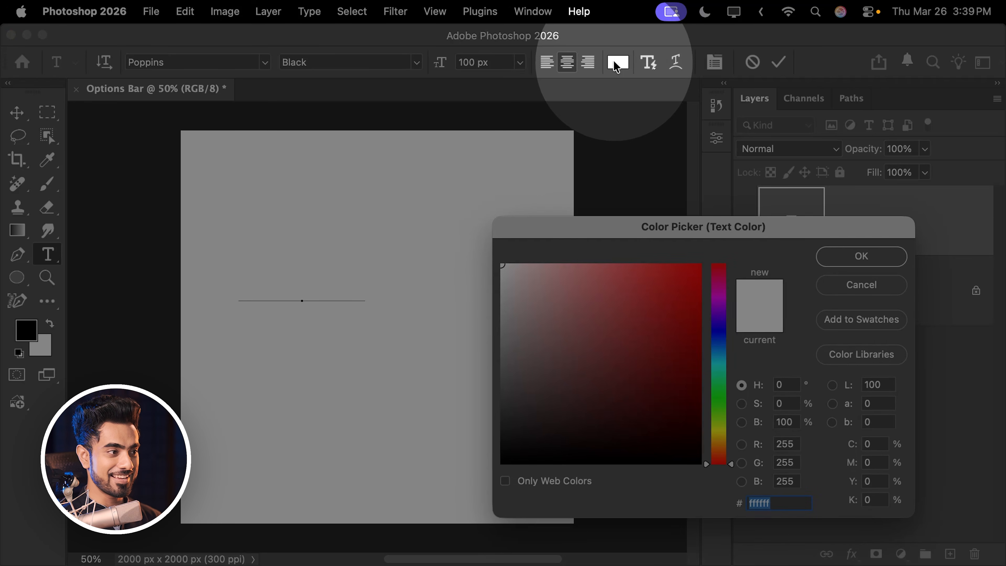
{"action": "left_click", "coordinate": [718, 345]}
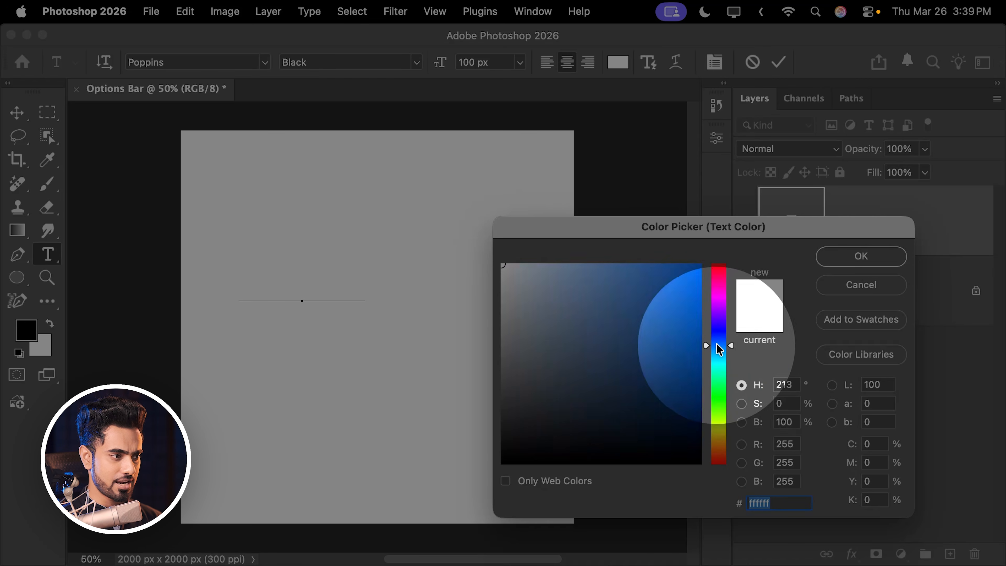
{"action": "left_click", "coordinate": [664, 327]}
{"action": "left_click", "coordinate": [715, 418]}
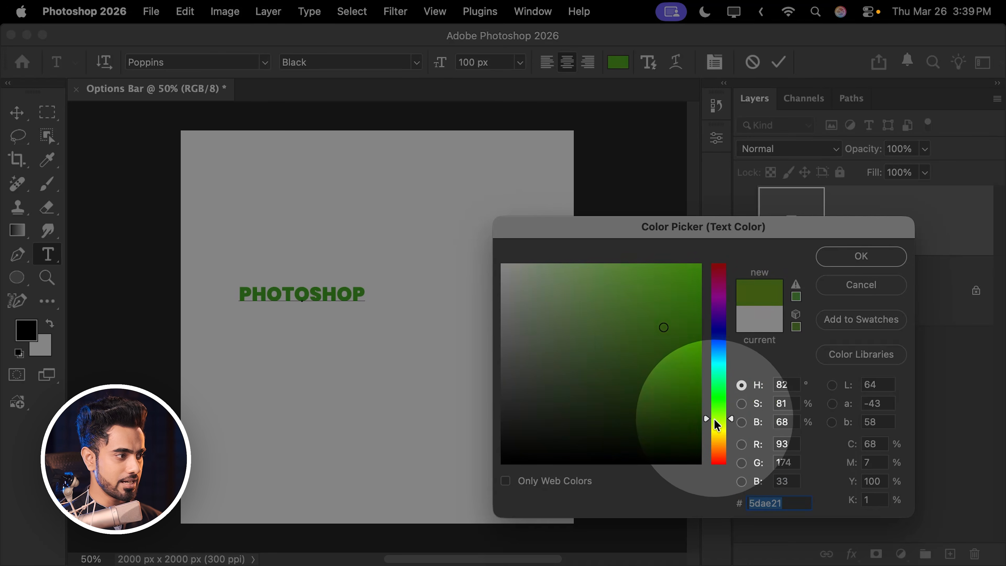
{"action": "left_click_drag", "start_coordinate": [714, 419], "coordinate": [720, 343]}
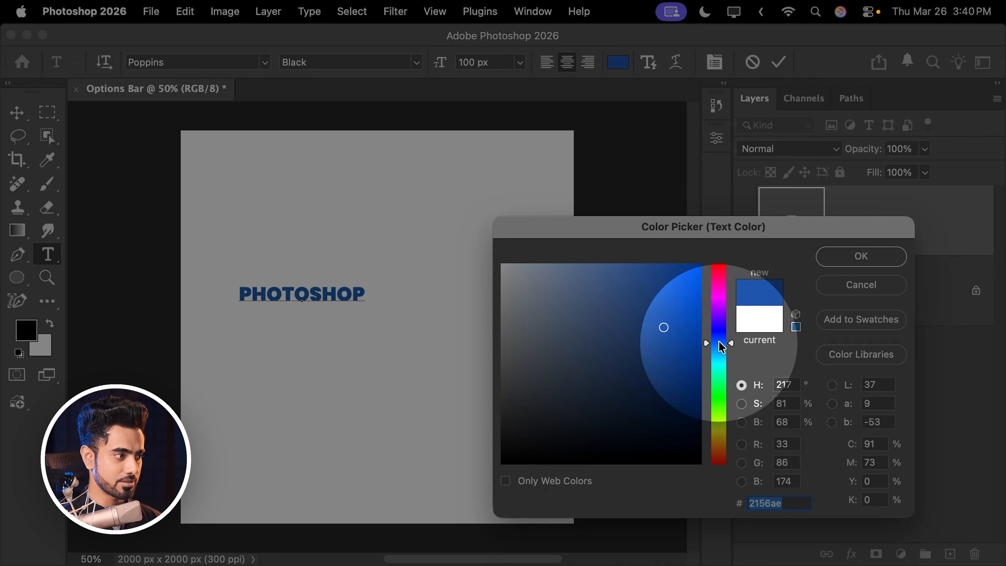
{"action": "left_click", "coordinate": [859, 256]}
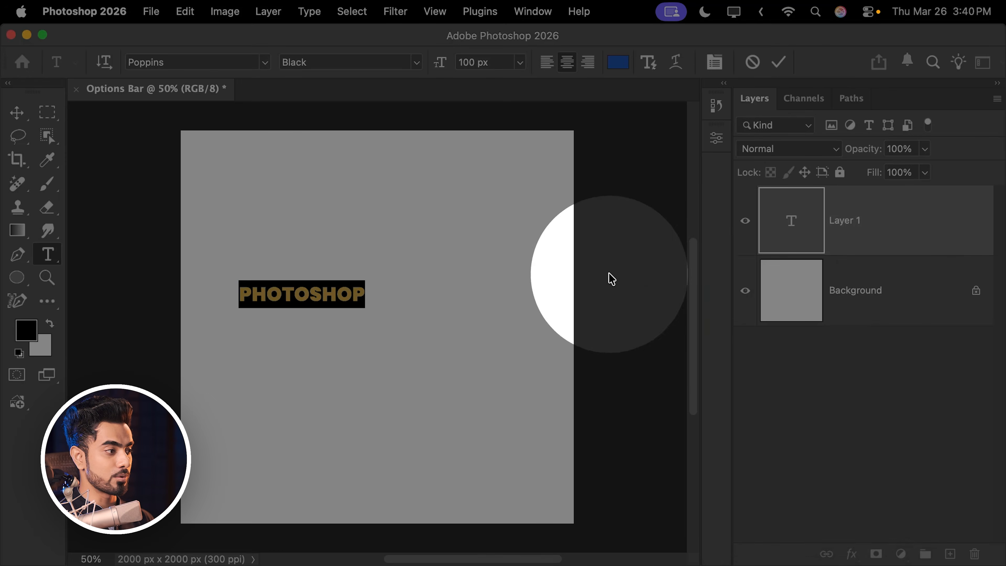
- Select the whole PHOTOSHOP text and set its font to Aktiv Grotesk Ex in the Black style
{"action": "left_click", "coordinate": [337, 295]}
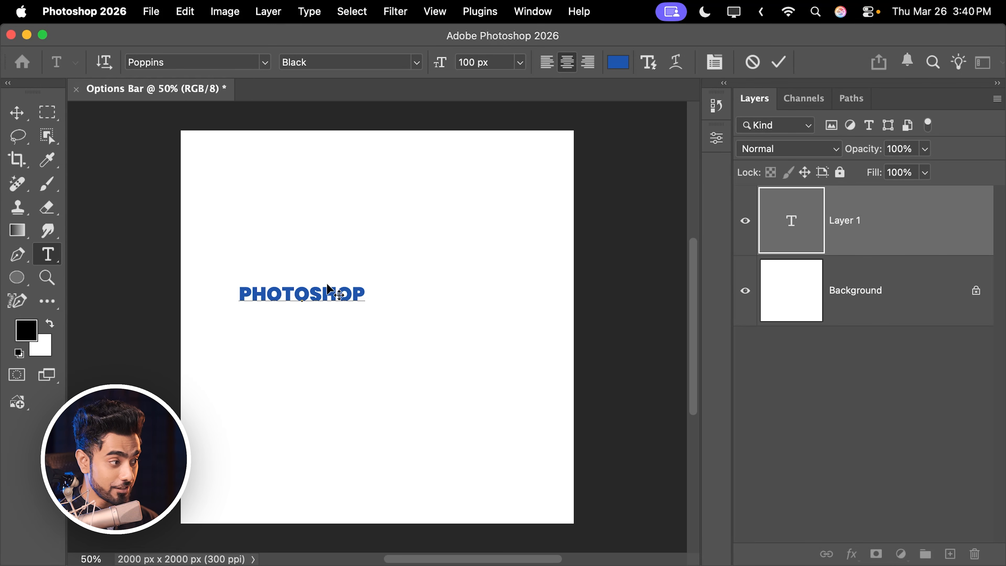
{"action": "double_click", "coordinate": [321, 295]}
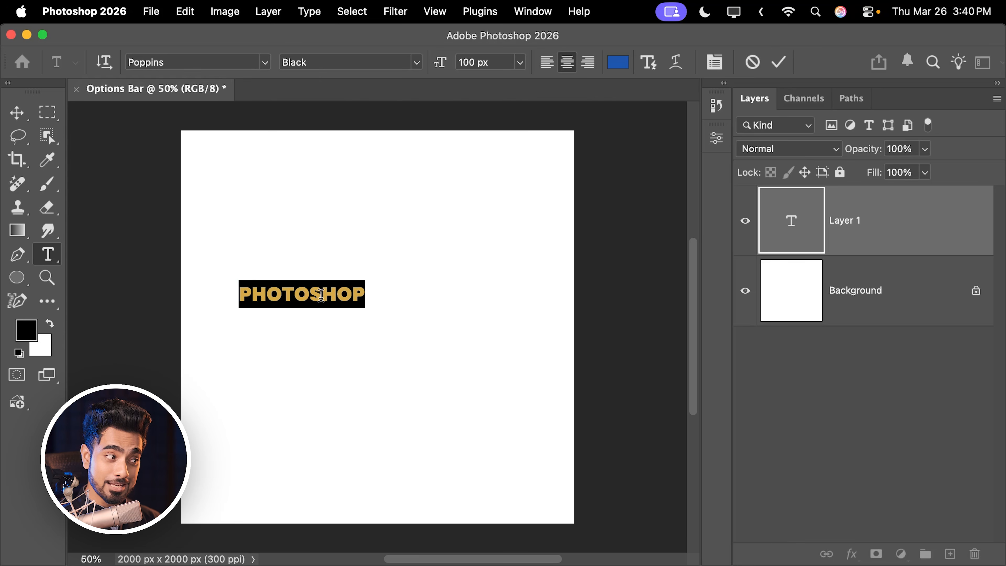
{"action": "left_click", "coordinate": [343, 295]}
{"action": "left_click_drag", "start_coordinate": [319, 294], "coordinate": [228, 296]}
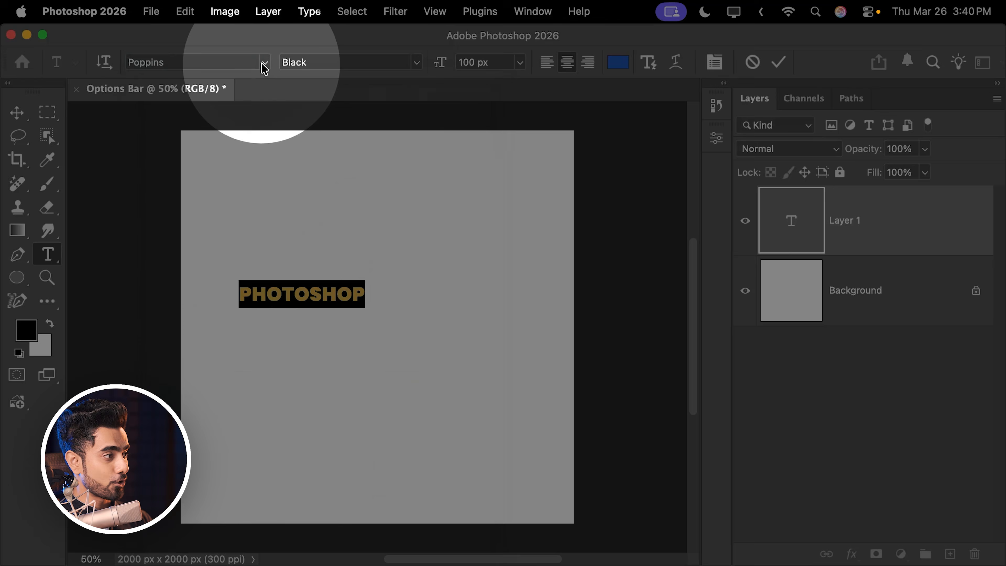
{"action": "left_click", "coordinate": [264, 63]}
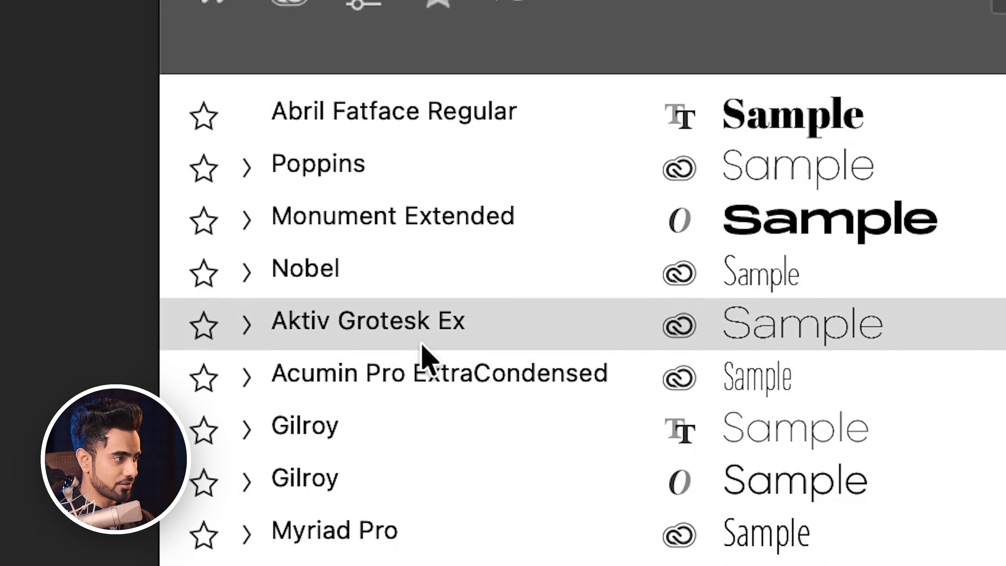
{"action": "left_click", "coordinate": [430, 319]}
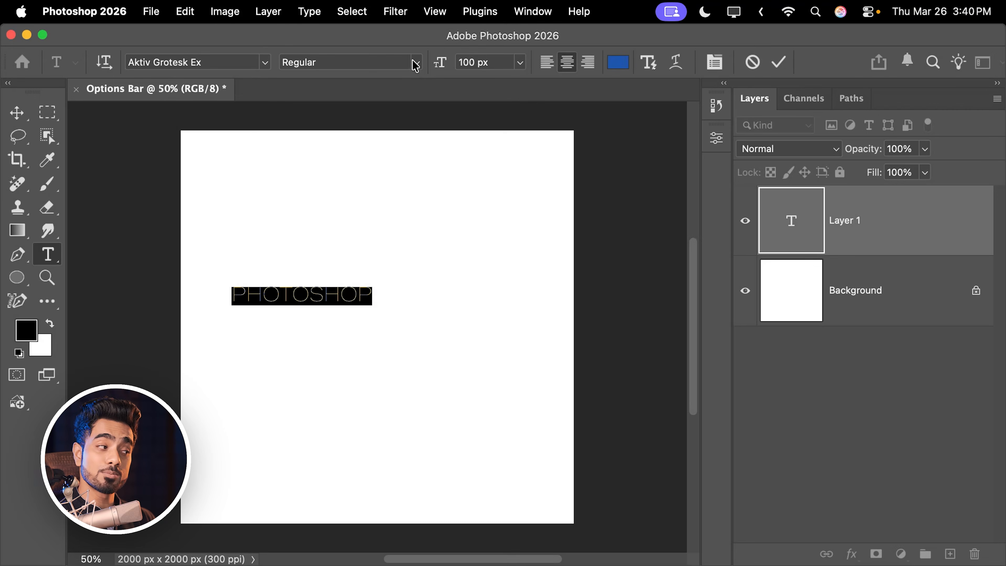
{"action": "left_click", "coordinate": [415, 63]}
{"action": "left_click", "coordinate": [372, 323]}
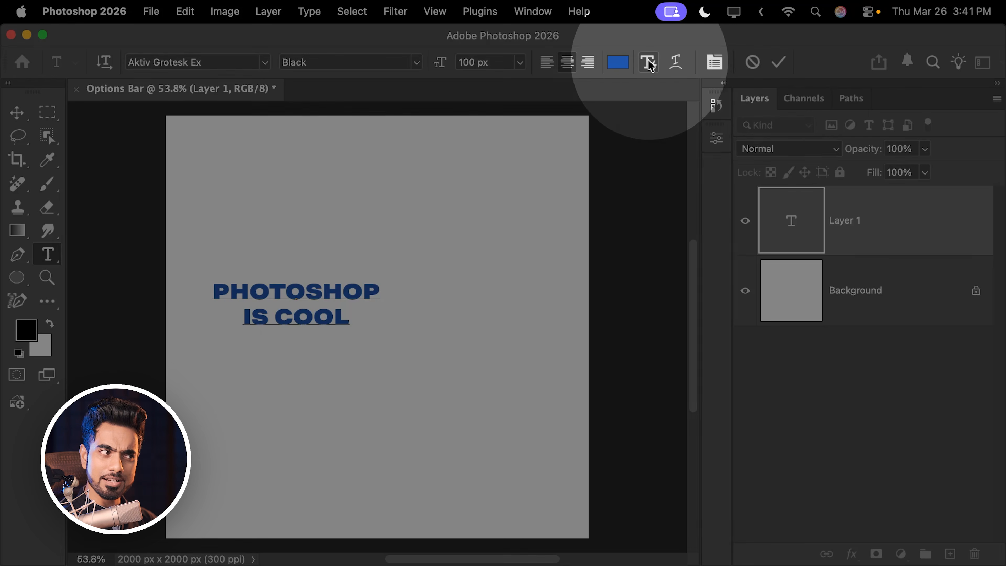
- Apply the Block text layout to the two-line PHOTOSHOP IS COOL text
{"action": "left_click", "coordinate": [649, 63]}
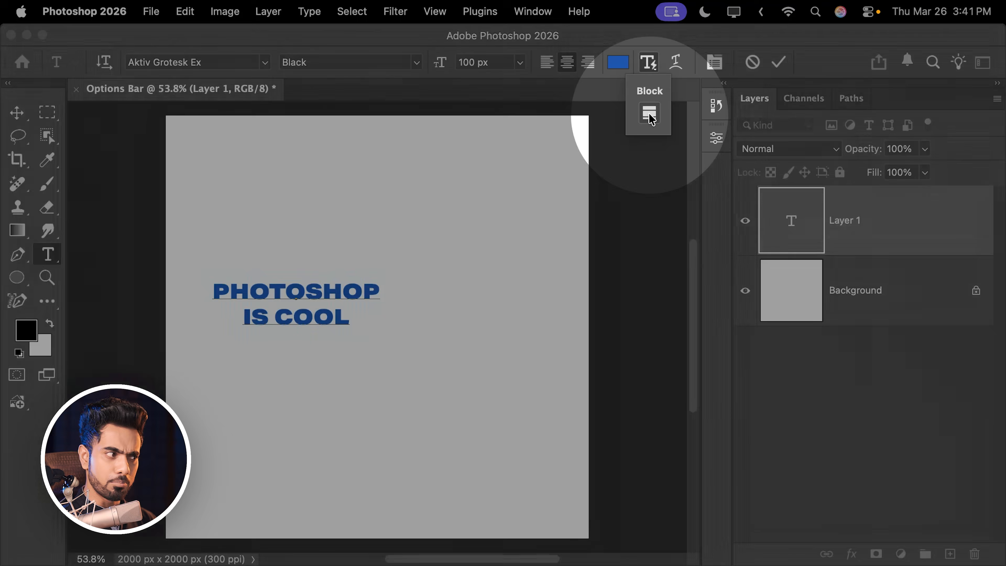
{"action": "left_click", "coordinate": [650, 115]}
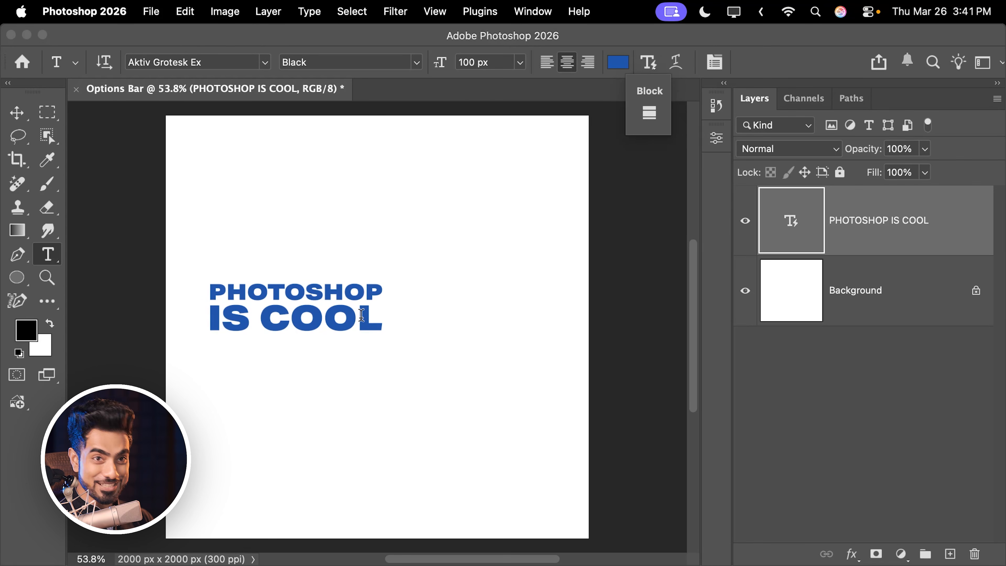
- Add the lines "and is" and "AMAZING" to the block text, enlarge its box toward the canvas's lower-right area, and commit the edit
{"action": "left_click", "coordinate": [377, 317]}
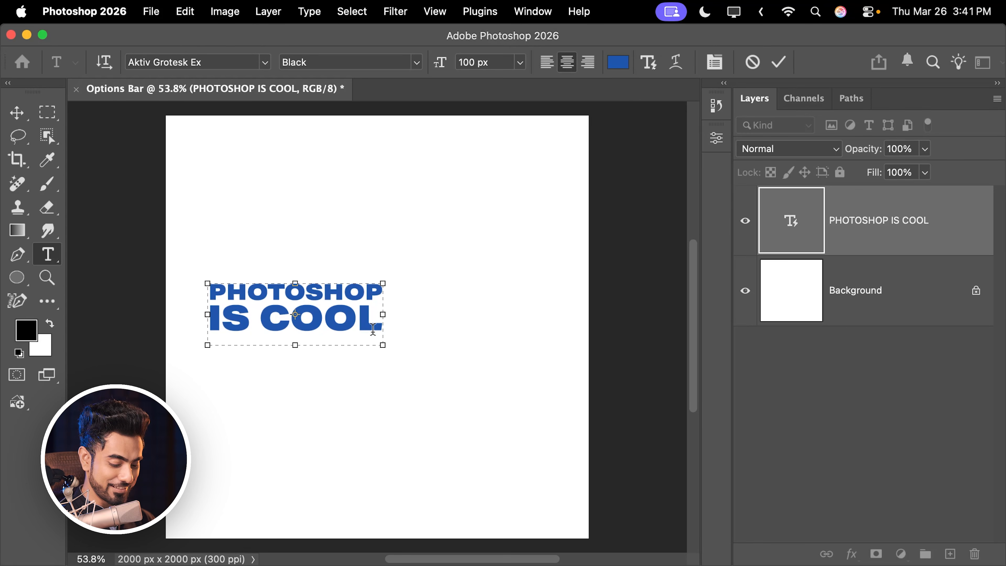
{"action": "key", "text": "Return"}
{"action": "type", "text": "and"}
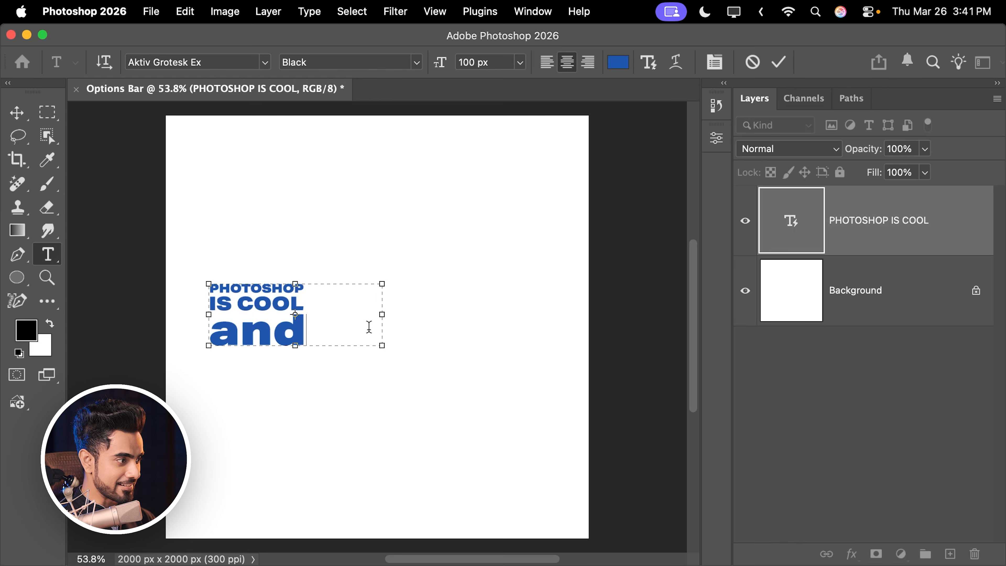
{"action": "type", "text": " is"}
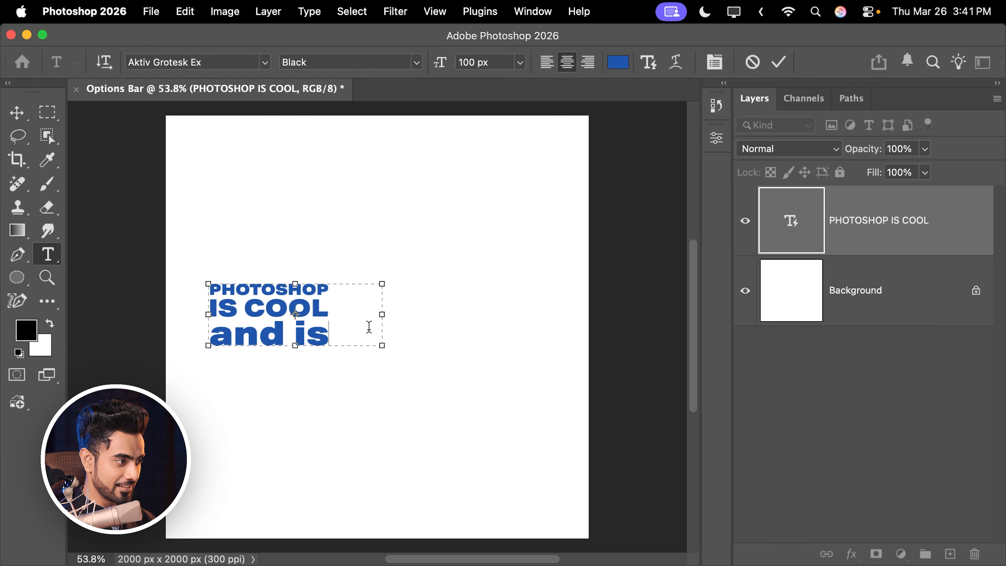
{"action": "key", "text": "Return"}
{"action": "type", "text": "AMA"}
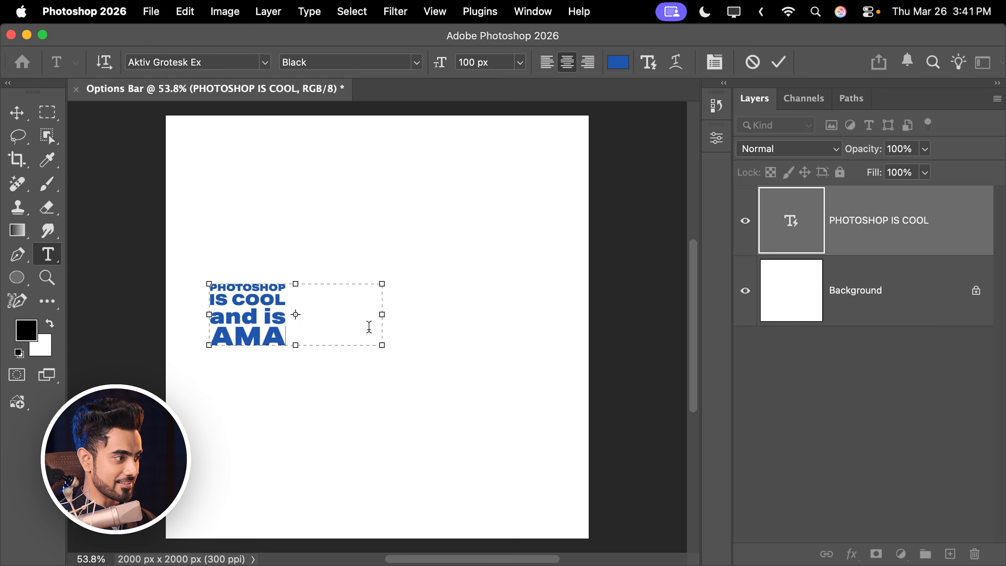
{"action": "type", "text": "ZING"}
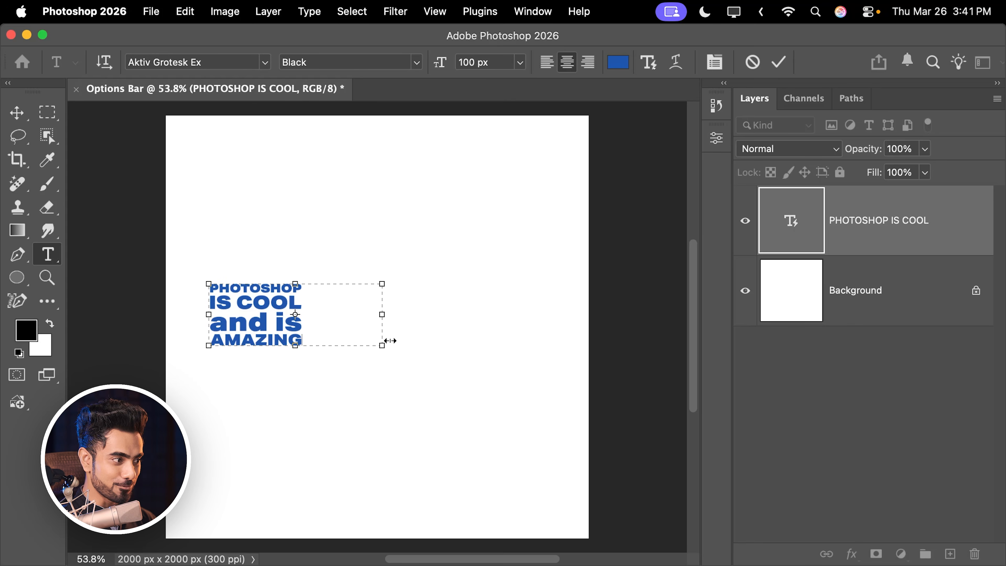
{"action": "left_click_drag", "start_coordinate": [381, 346], "coordinate": [519, 470]}
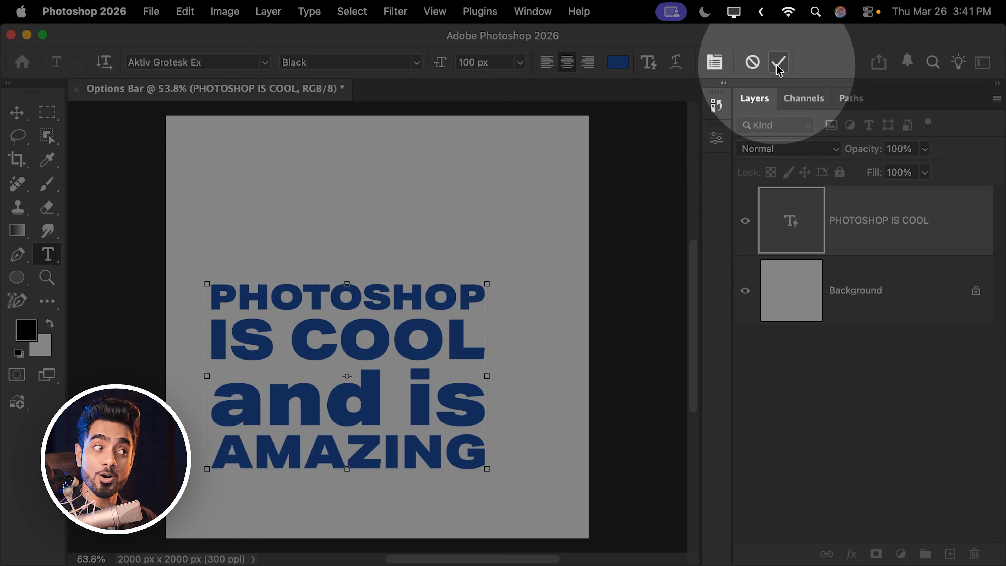
{"action": "left_click", "coordinate": [778, 63]}
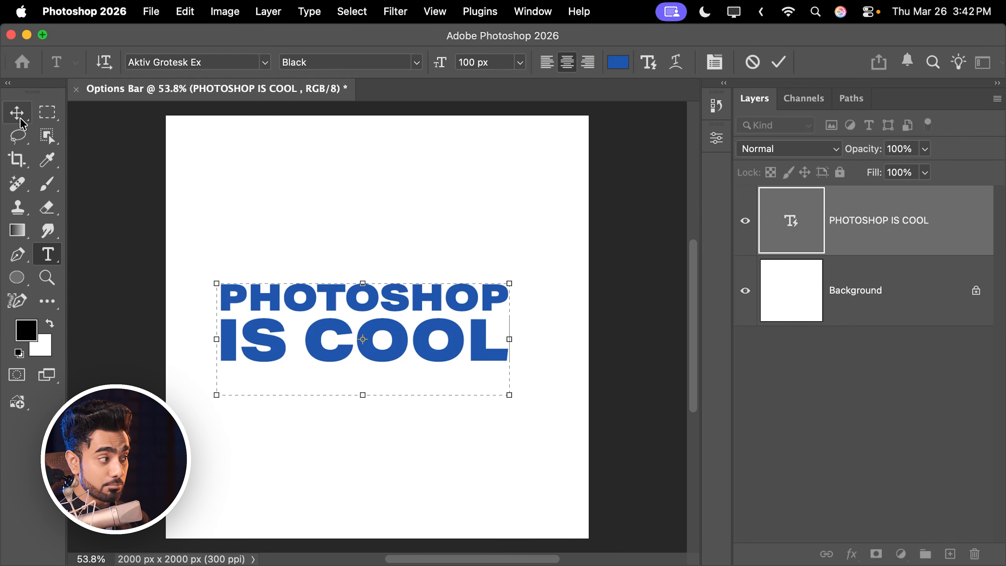
- Activate the Move tool and set its alignment reference to Canvas for the PHOTOSHOP IS COOL text layer
{"action": "left_click", "coordinate": [21, 120]}
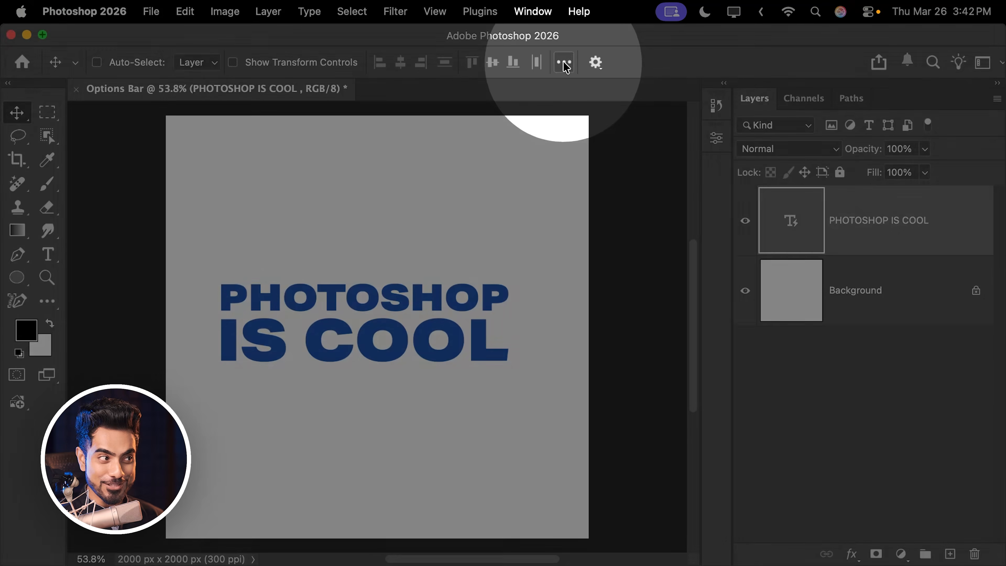
{"action": "left_click", "coordinate": [564, 63]}
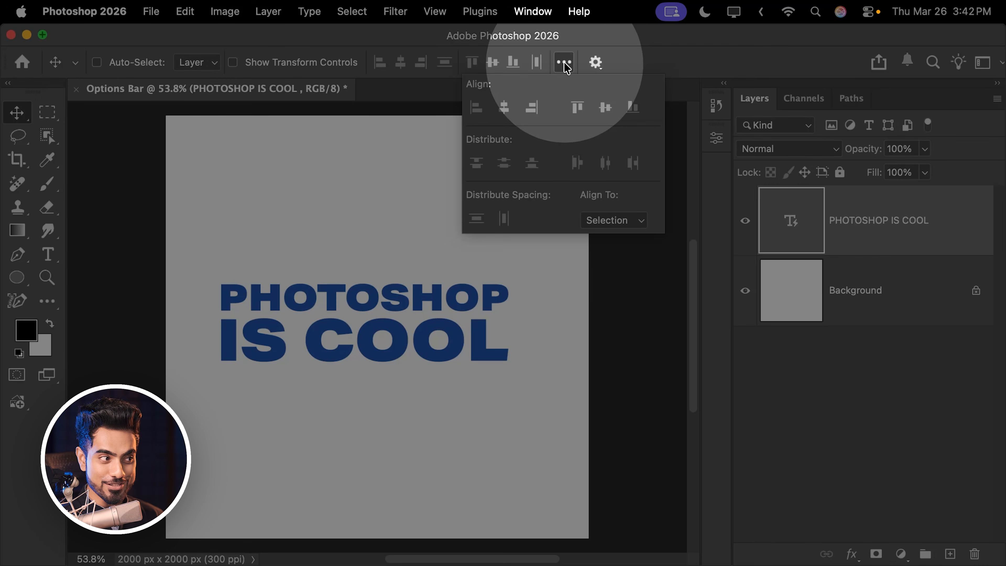
{"action": "left_click", "coordinate": [613, 219]}
{"action": "left_click", "coordinate": [607, 240]}
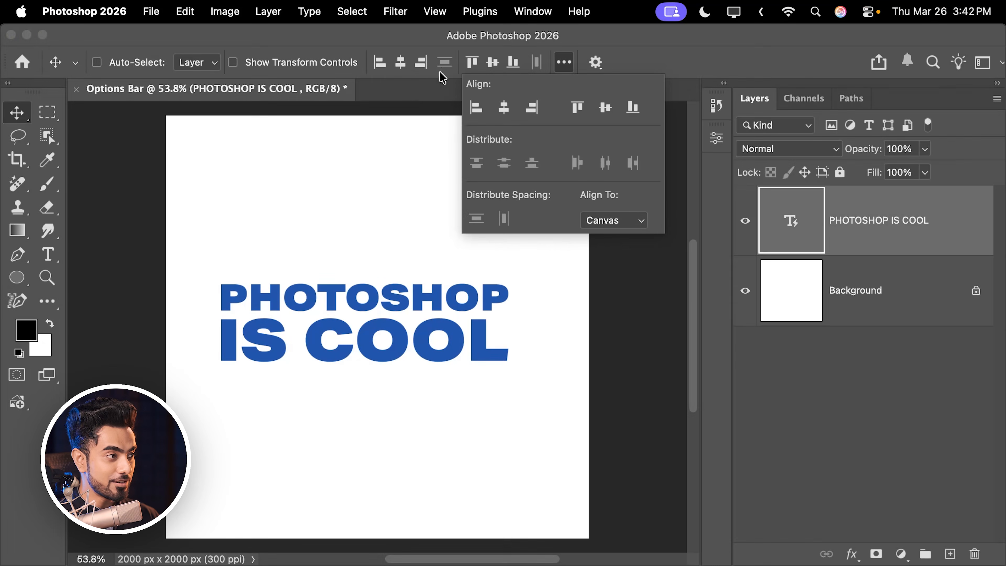
{"action": "left_click", "coordinate": [404, 87]}
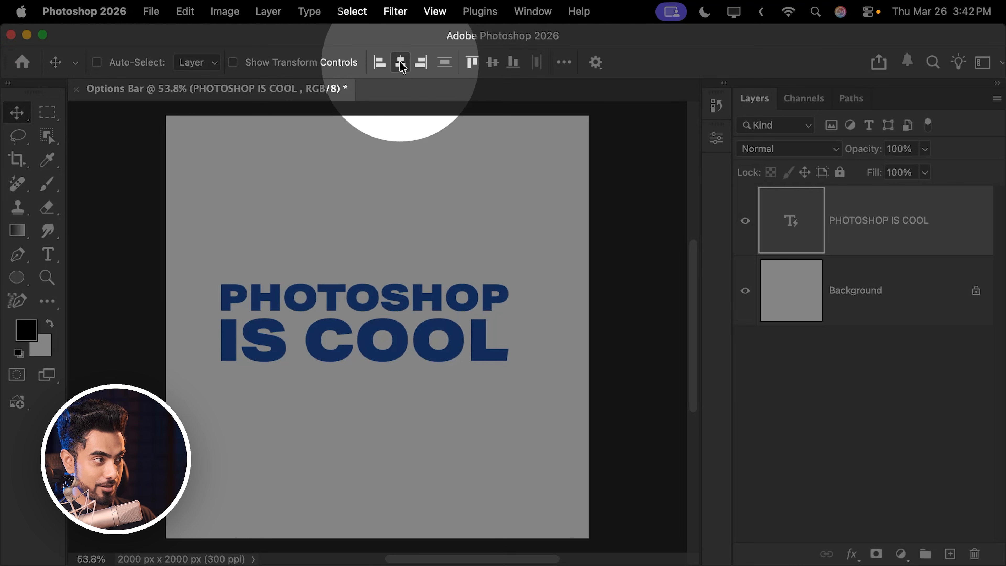
- Try aligning the text to the canvas's left, top and bottom edges, and finish with it centered vertically and horizontally
{"action": "left_click", "coordinate": [401, 66]}
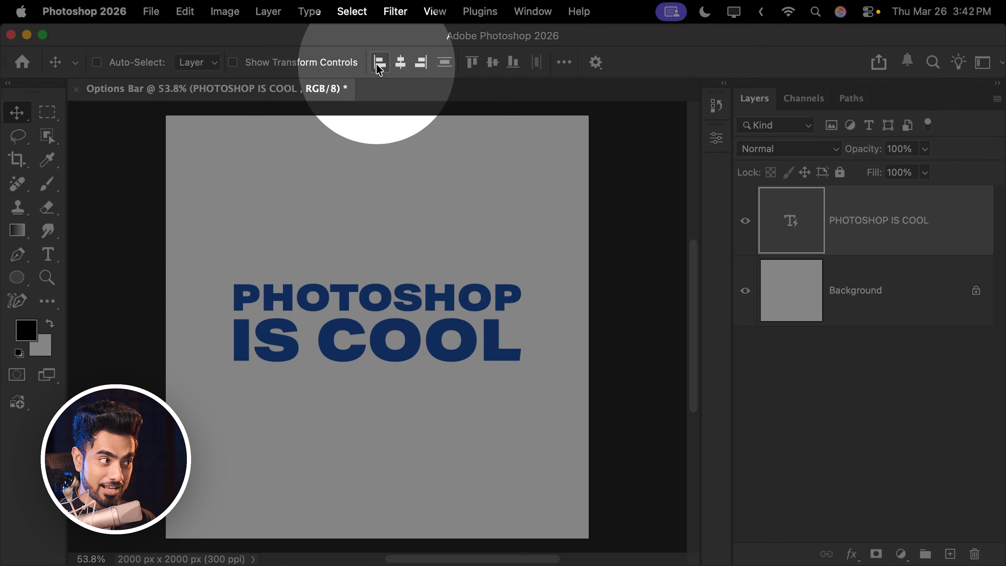
{"action": "left_click", "coordinate": [379, 68]}
{"action": "left_click", "coordinate": [474, 66]}
{"action": "left_click", "coordinate": [513, 64]}
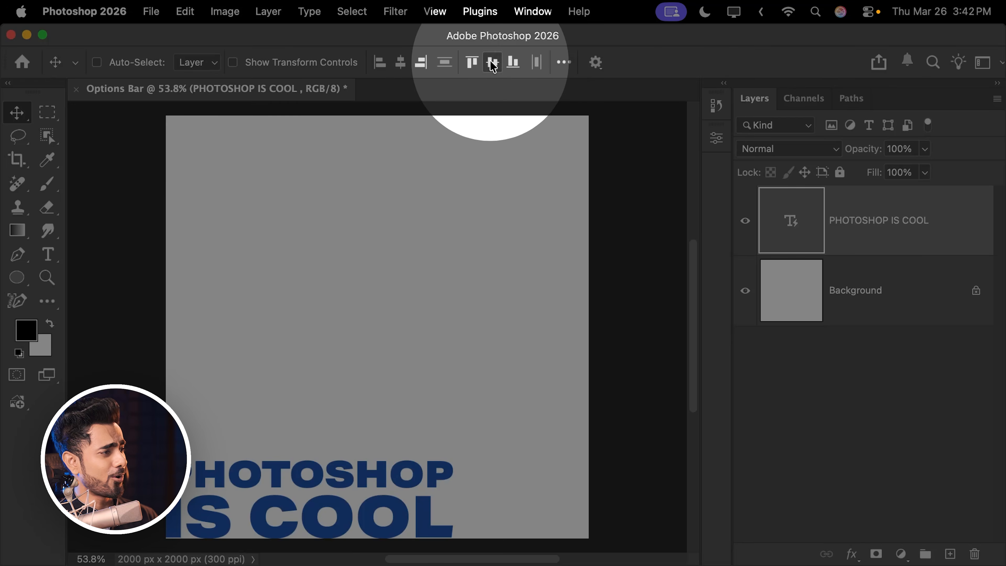
{"action": "left_click", "coordinate": [492, 63]}
{"action": "left_click", "coordinate": [400, 63]}
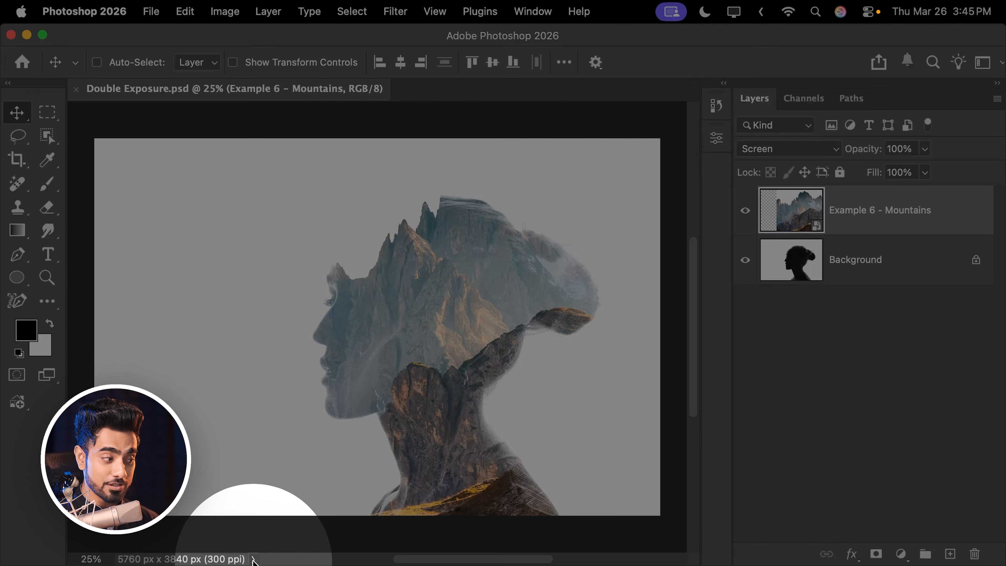
- Switch the document information readout to Layer Count and Document Profile, and return it to Document Dimensions
{"action": "left_click", "coordinate": [253, 559]}
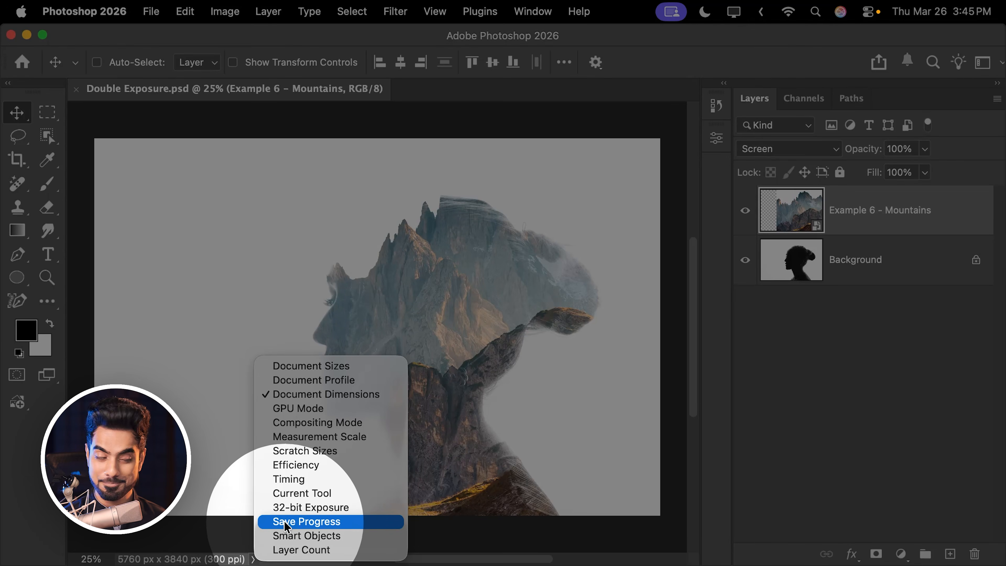
{"action": "left_click", "coordinate": [295, 550]}
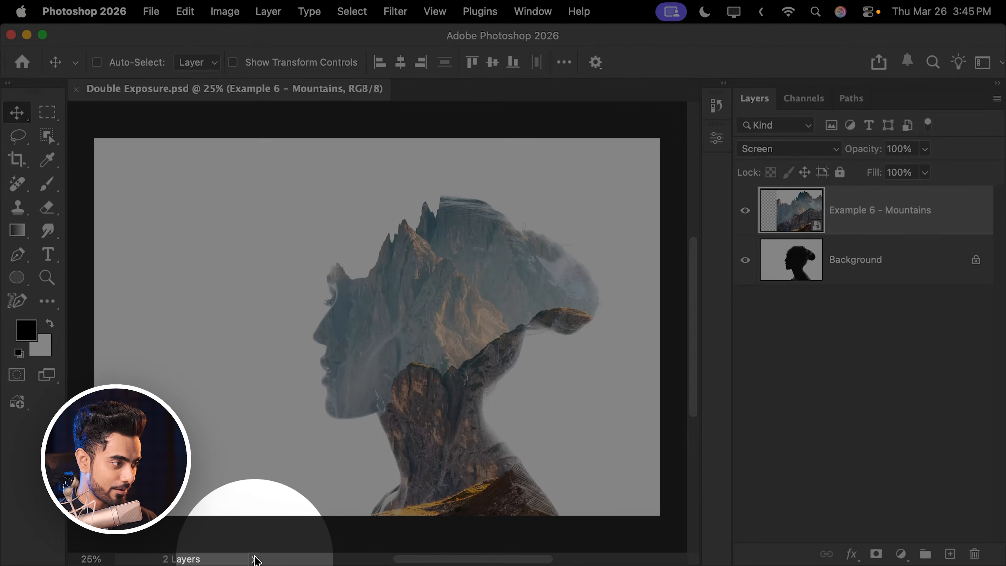
{"action": "left_click", "coordinate": [252, 559]}
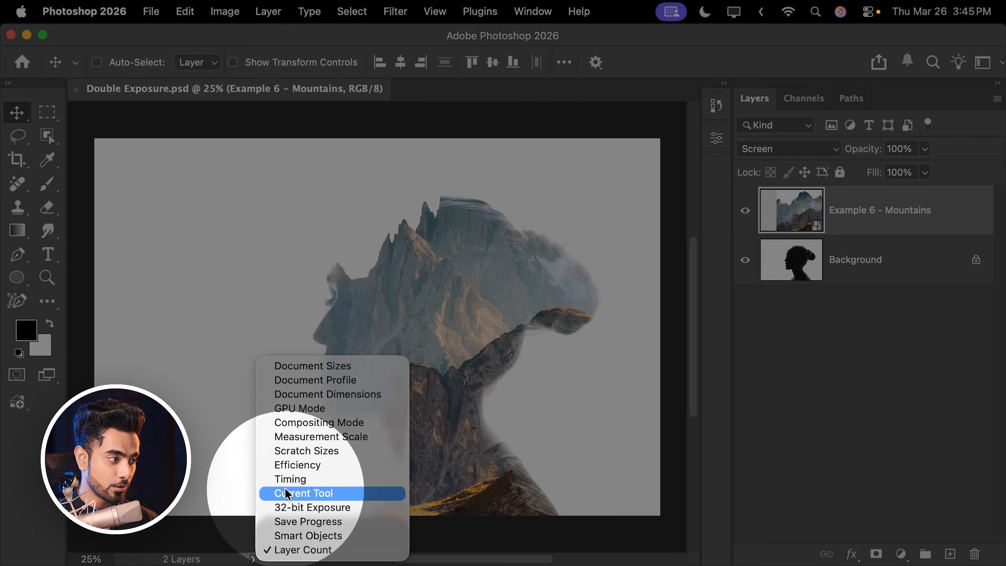
{"action": "left_click", "coordinate": [333, 380]}
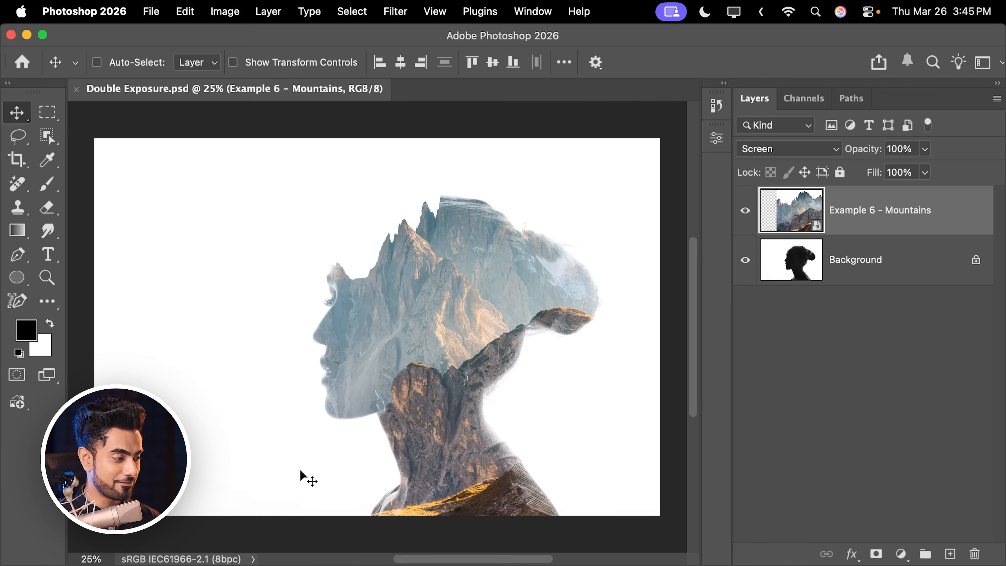
{"action": "left_click", "coordinate": [253, 559]}
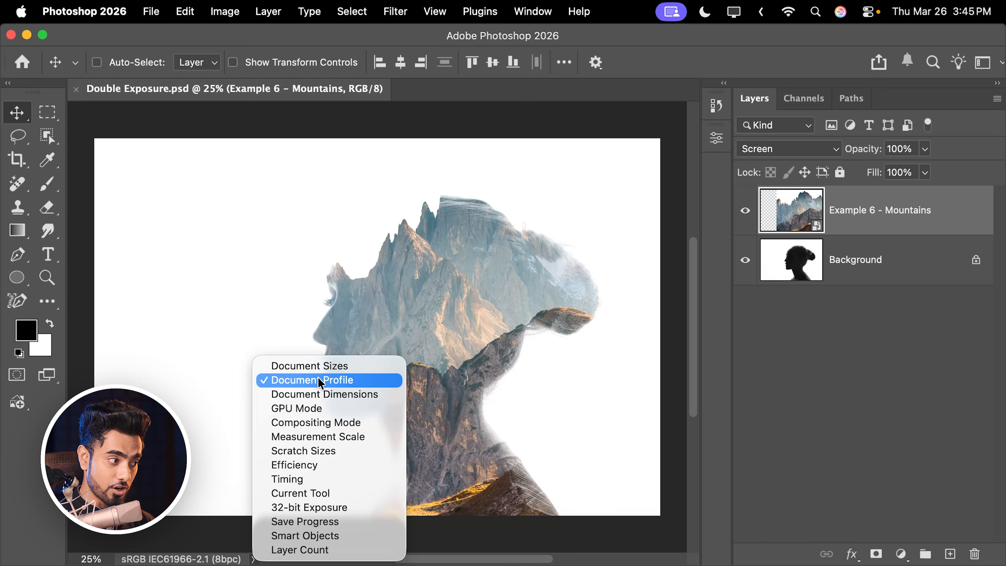
{"action": "left_click", "coordinate": [326, 394]}
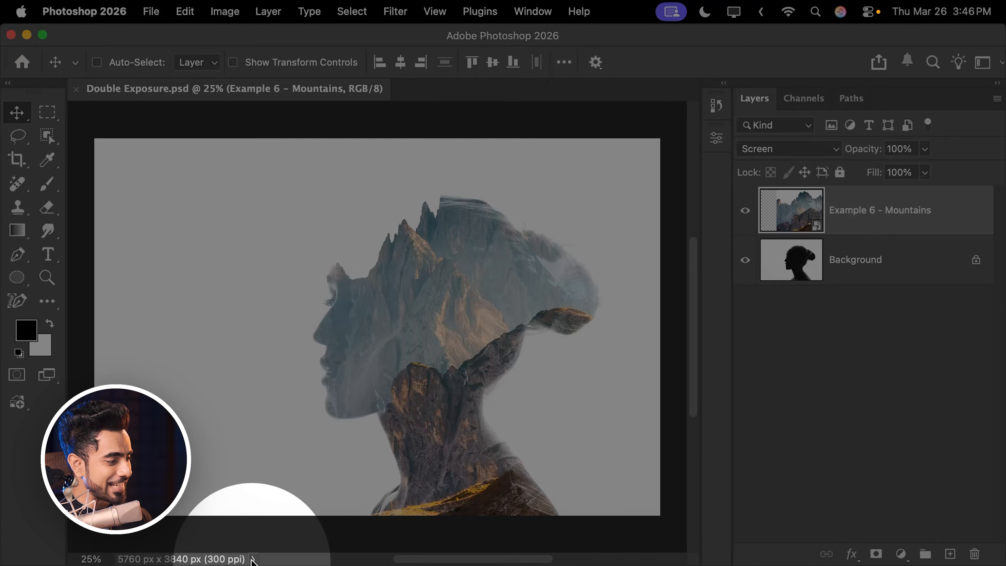
- Show Current Tool in the document information readout, check it with the Brush tool, and restore Document Dimensions
{"action": "left_click", "coordinate": [253, 558]}
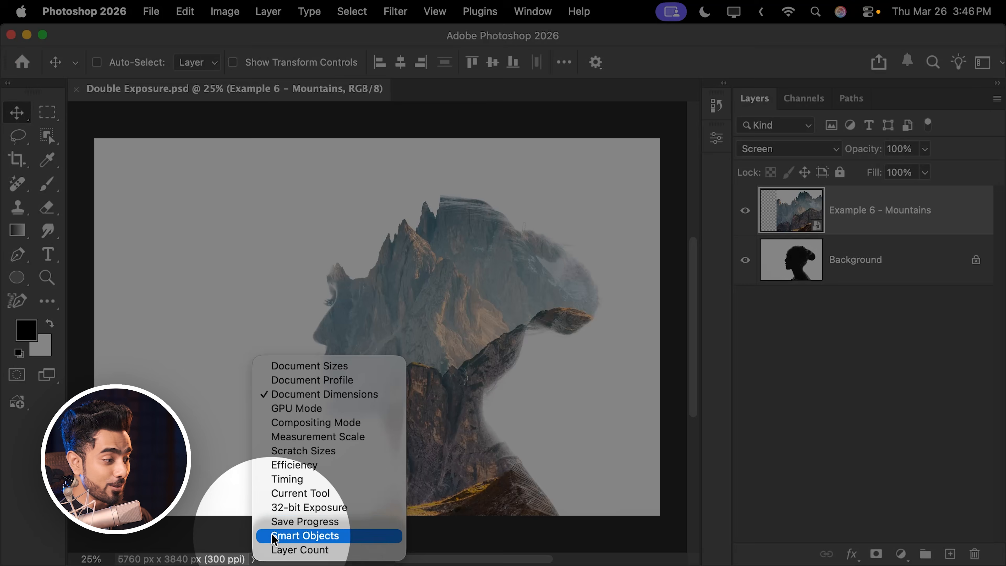
{"action": "left_click", "coordinate": [293, 493]}
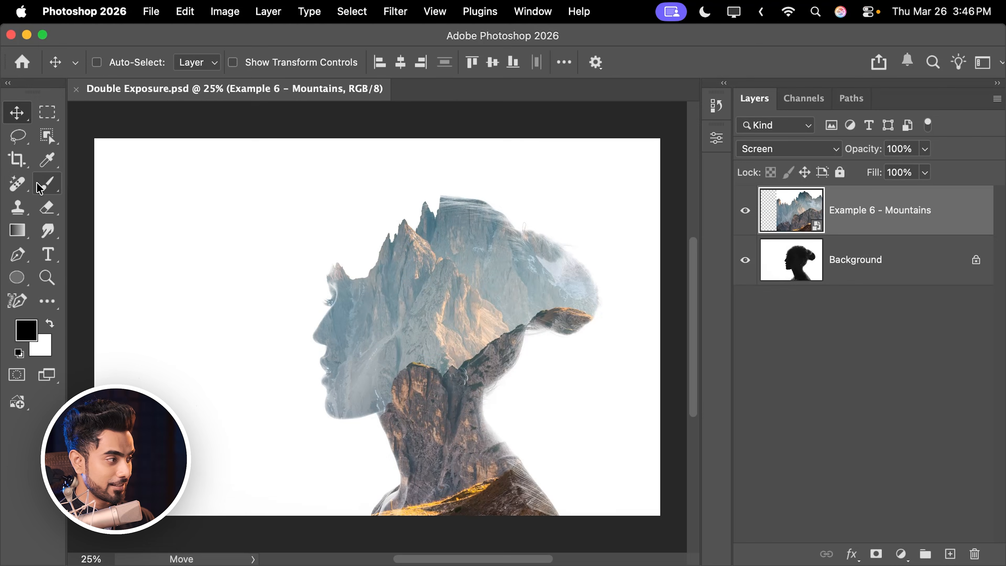
{"action": "left_click", "coordinate": [48, 191]}
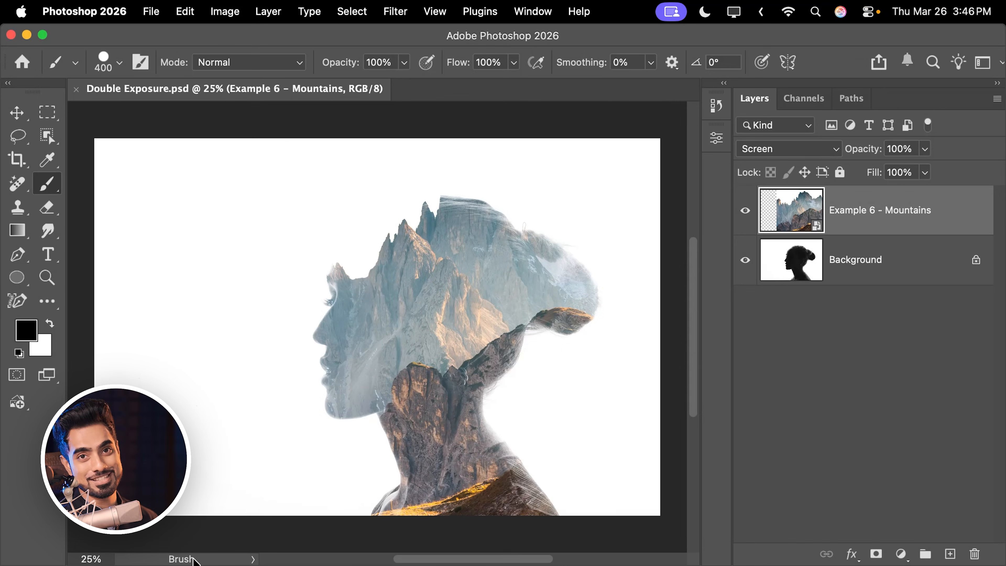
{"action": "left_click", "coordinate": [254, 559]}
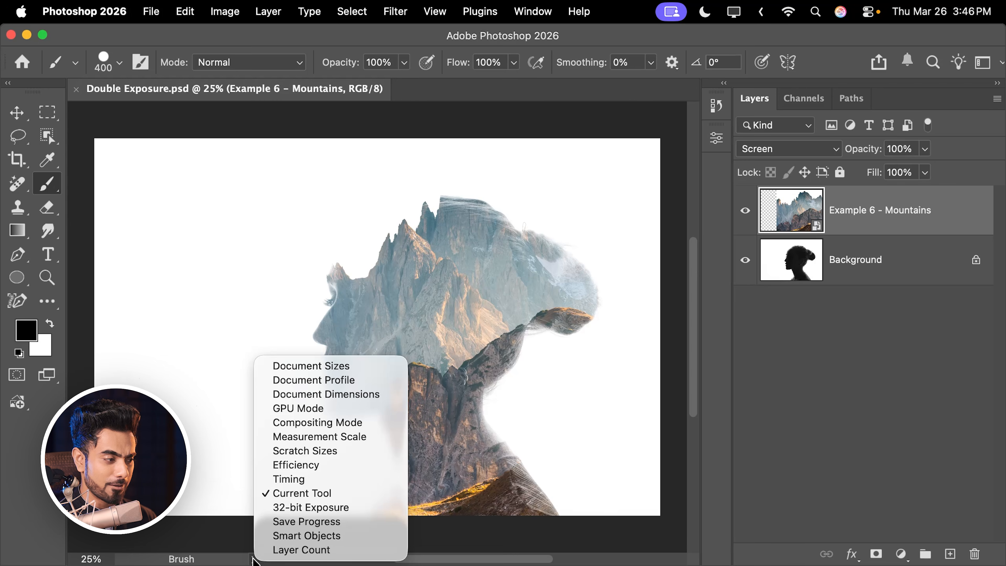
{"action": "left_click", "coordinate": [355, 381]}
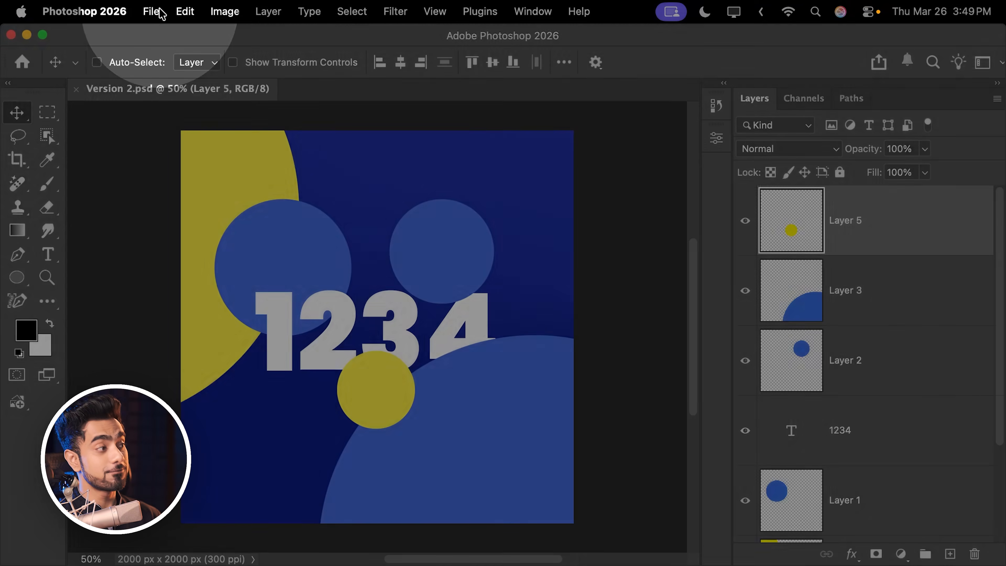
{"action": "left_click", "coordinate": [156, 12]}
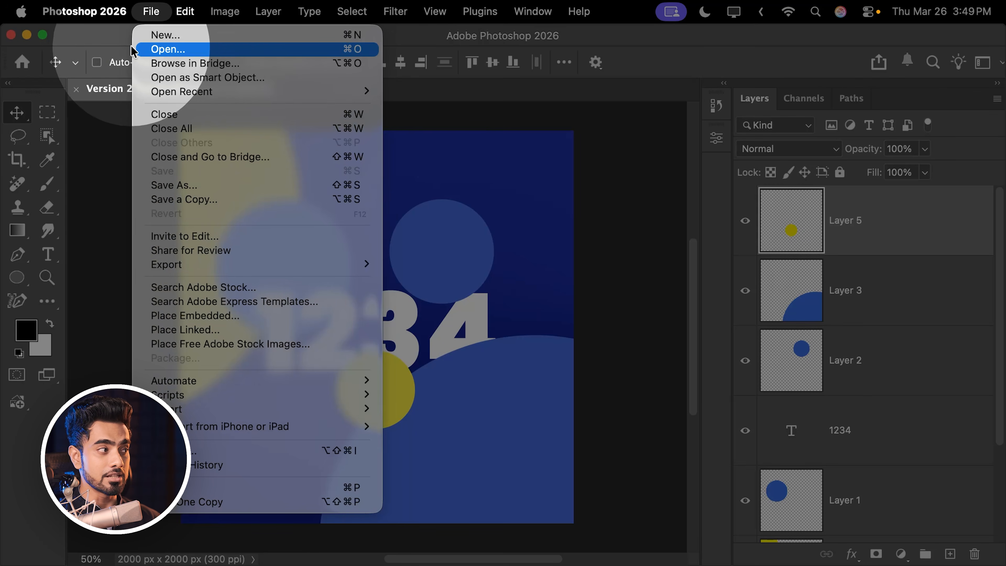
{"action": "left_click", "coordinate": [123, 48]}
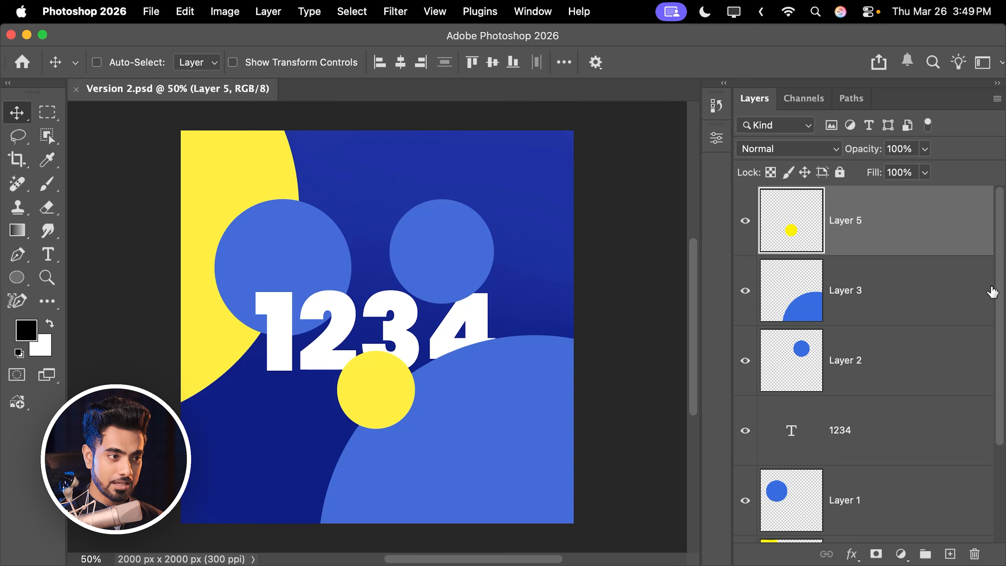
- Select Layer 4 with the large yellow circle and apply a Gaussian Blur with a radius of 34.6 pixels
{"action": "scroll", "coordinate": [992, 292], "scroll_direction": "down", "scroll_amount": 4}
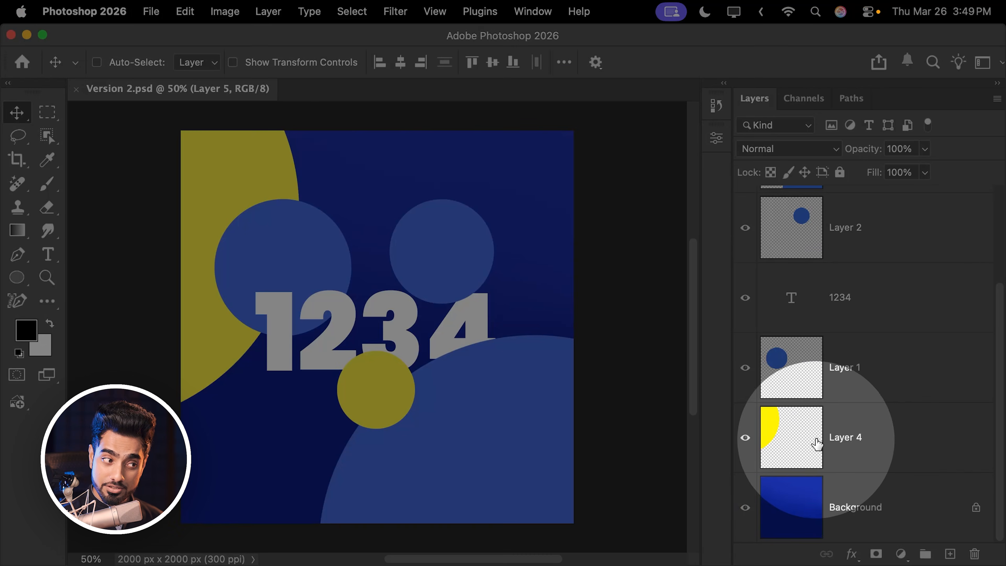
{"action": "left_click", "coordinate": [834, 448]}
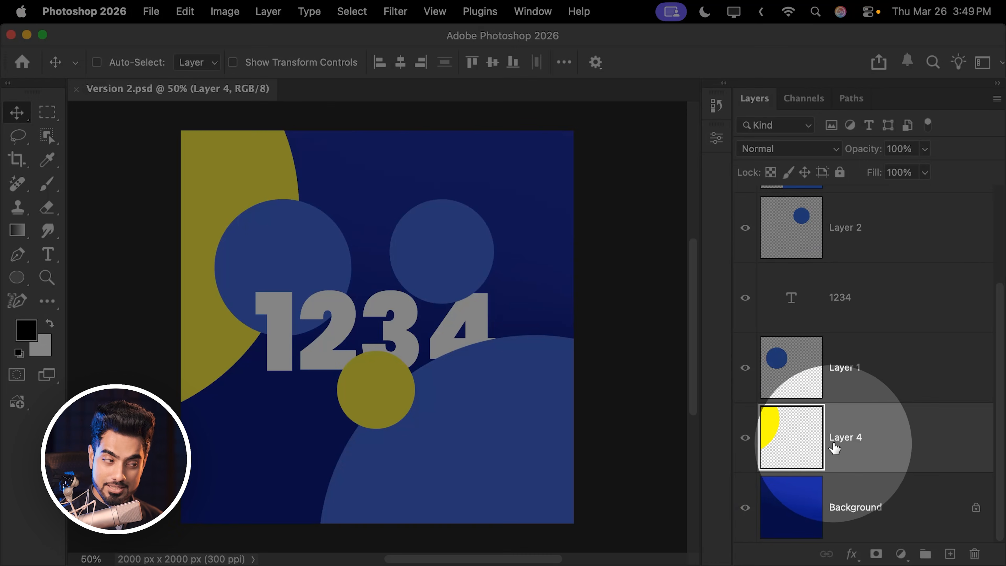
{"action": "left_click", "coordinate": [394, 11]}
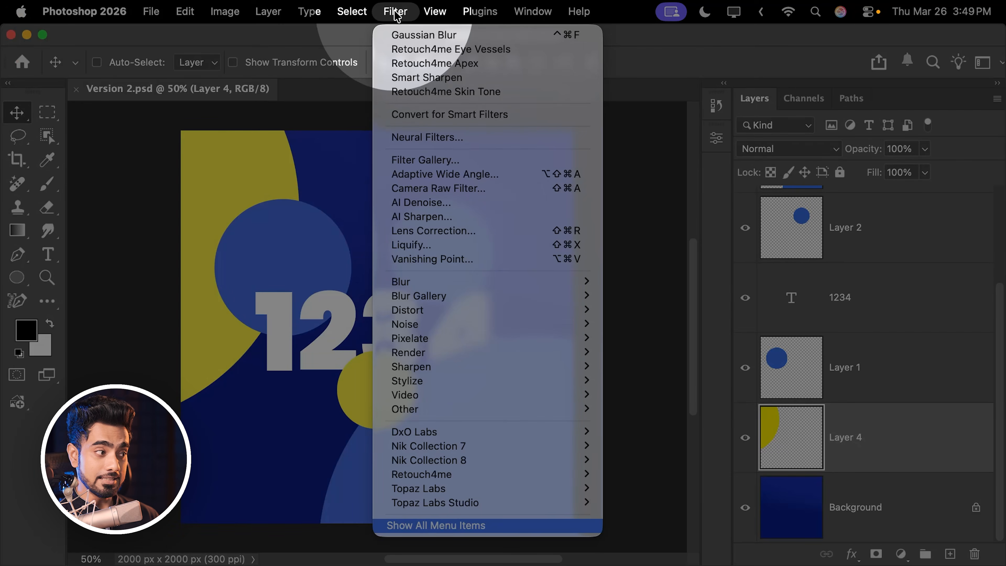
{"action": "mouse_move", "coordinate": [428, 286]}
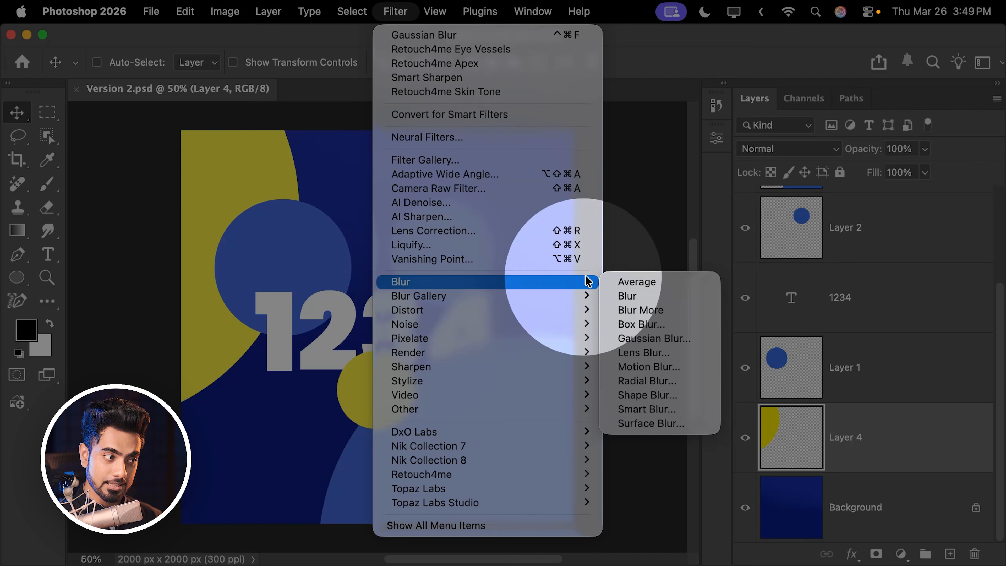
{"action": "left_click", "coordinate": [655, 340]}
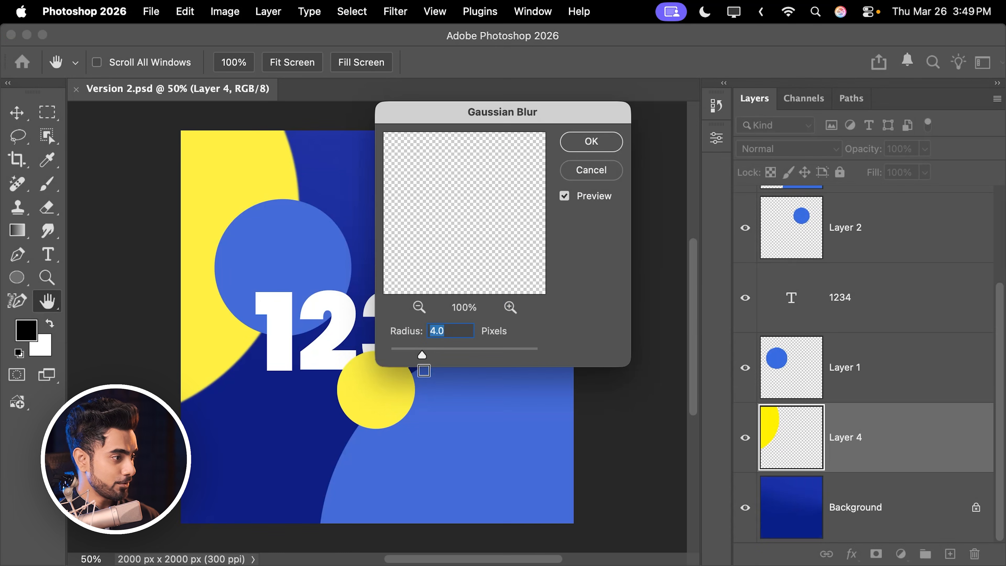
{"action": "left_click_drag", "start_coordinate": [452, 358], "coordinate": [464, 358]}
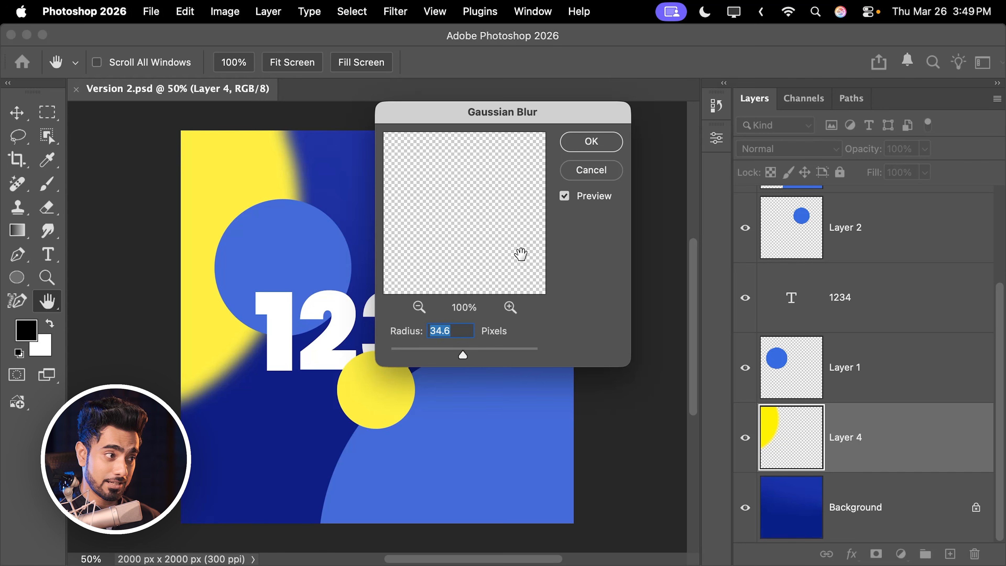
{"action": "left_click", "coordinate": [589, 146]}
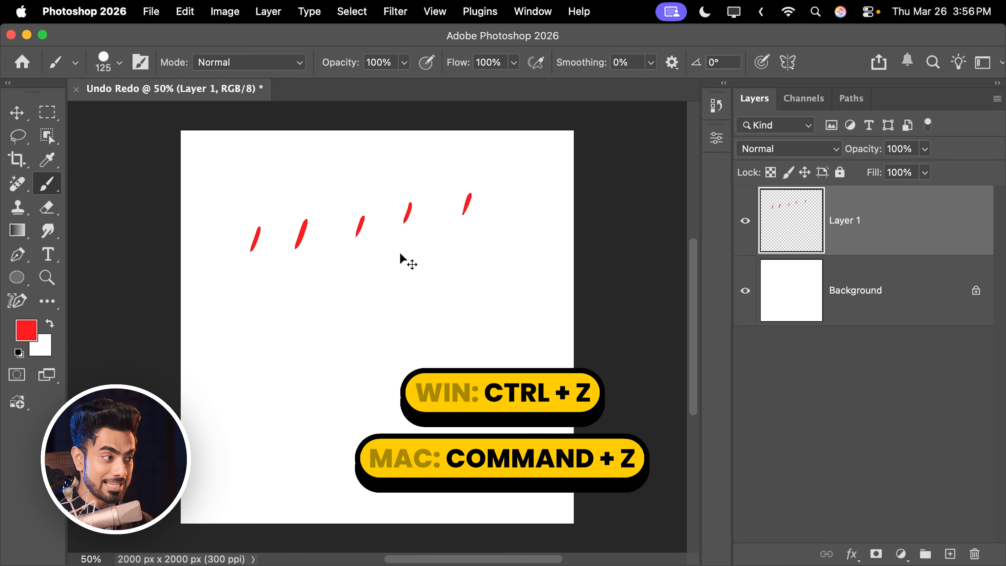
- Undo the red brush strokes on Layer 1 back to the first one, and redo them
{"action": "key", "text": "super+z"}
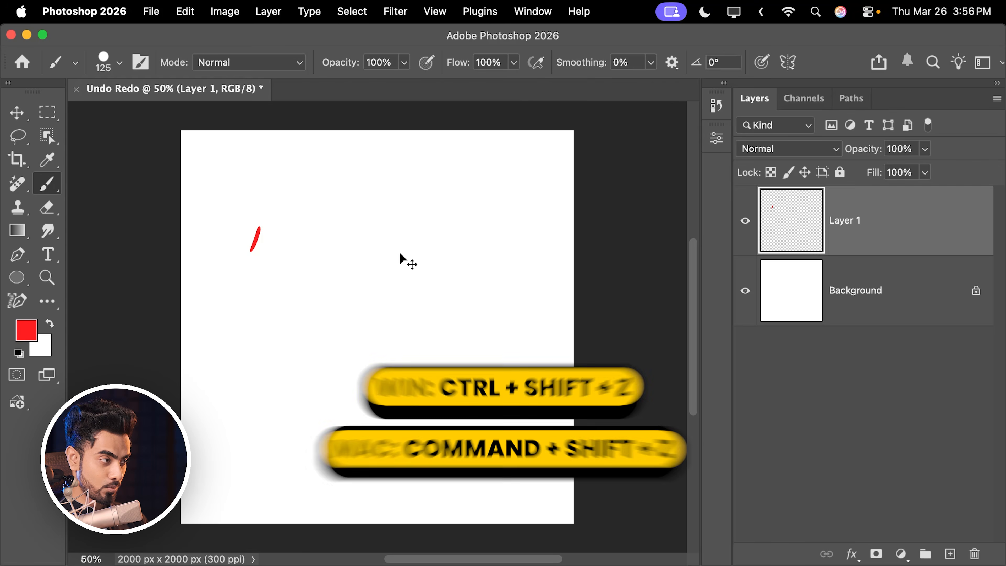
{"action": "key", "text": "super+shift+z"}
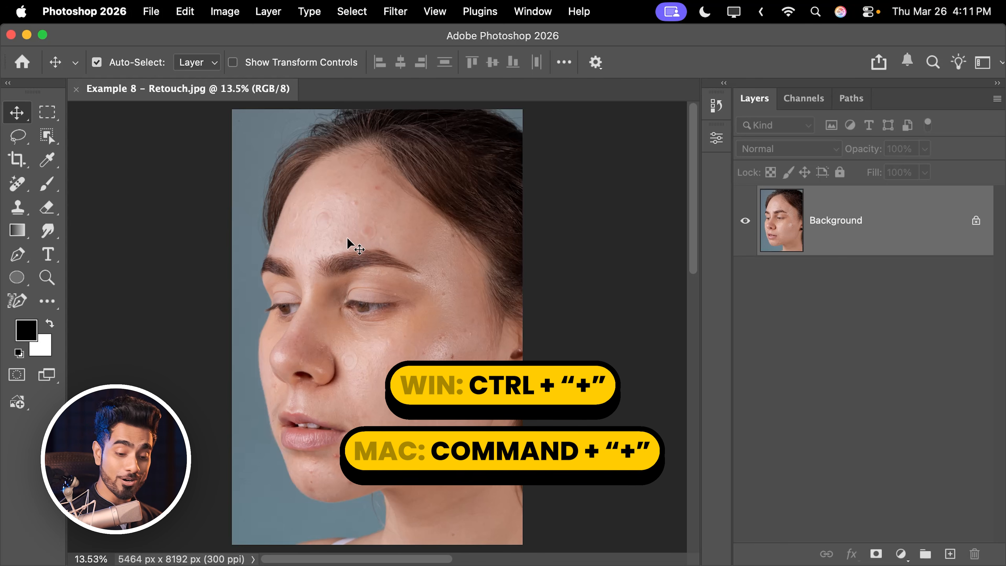
- Zoom the retouch portrait in to 50% for a close look at the eye, and back out to 16.67%
{"action": "key", "text": "super+equal"}
{"action": "key", "text": "super+equal"}
{"action": "key", "text": "super+equal"}
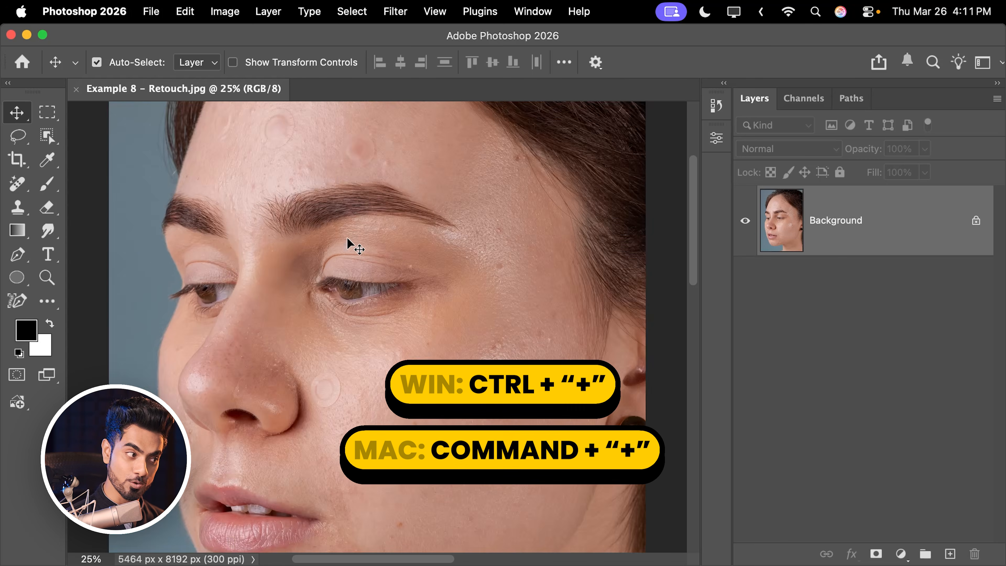
{"action": "key", "text": "super+equal"}
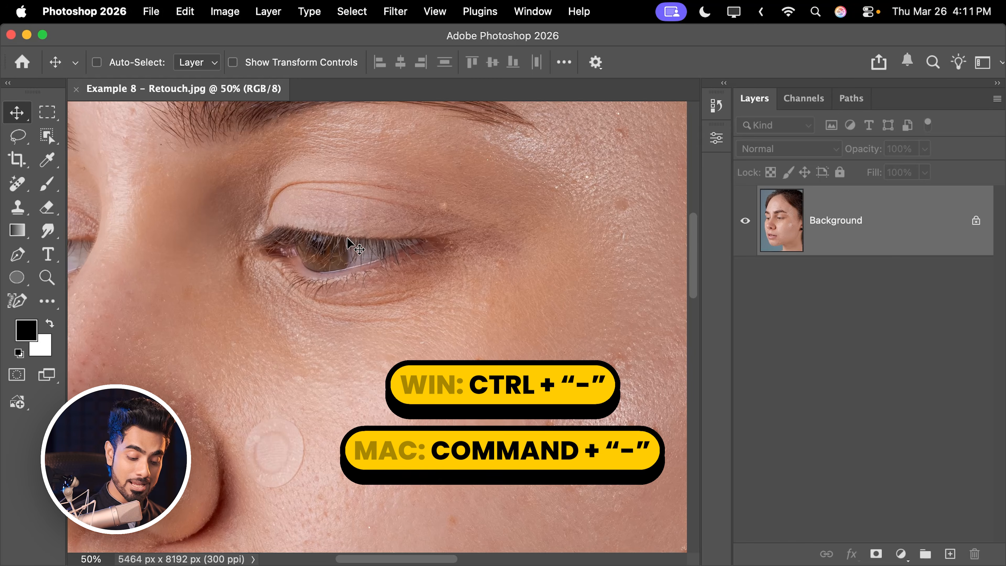
{"action": "key", "text": "super+minus"}
{"action": "key", "text": "super+minus"}
{"action": "key", "text": "super+minus"}
{"action": "key", "text": "super+minus"}
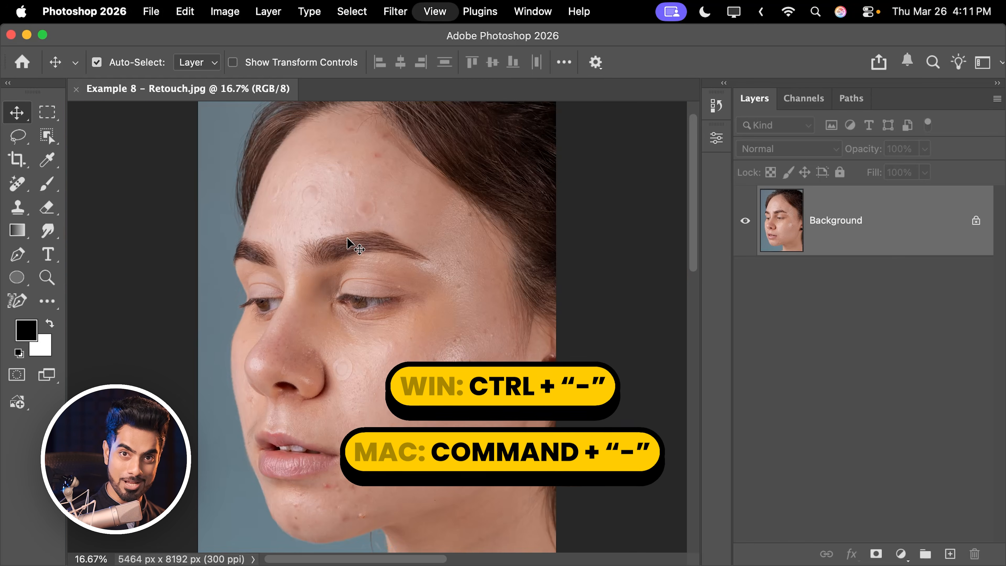
- Zoom in on the portrait to 50% again and pan to examine the skin on the forehead above the eyebrows
{"action": "key", "text": "super+equal"}
{"action": "key", "text": "super+equal"}
{"action": "key", "text": "super+equal"}
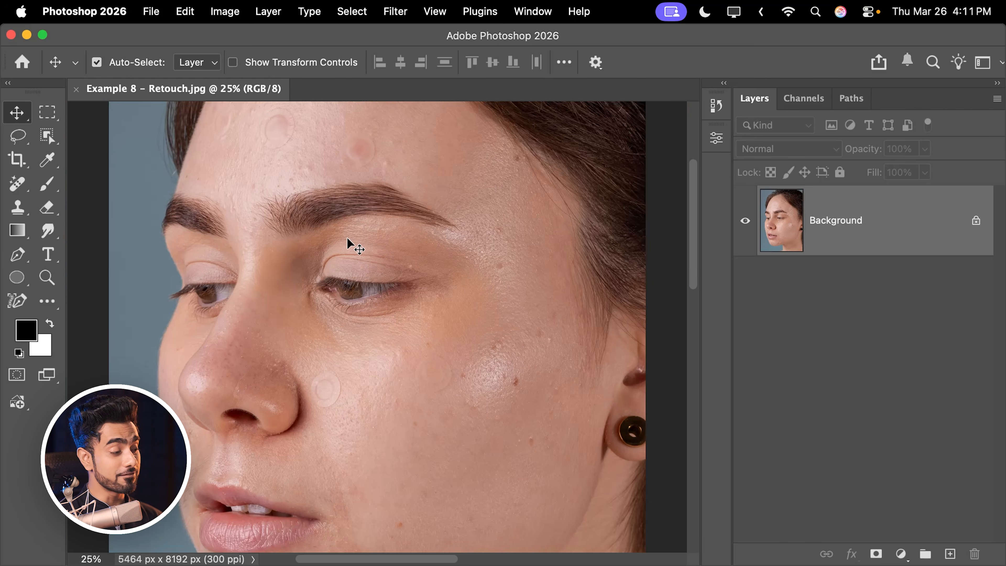
{"action": "key", "text": "super+equal"}
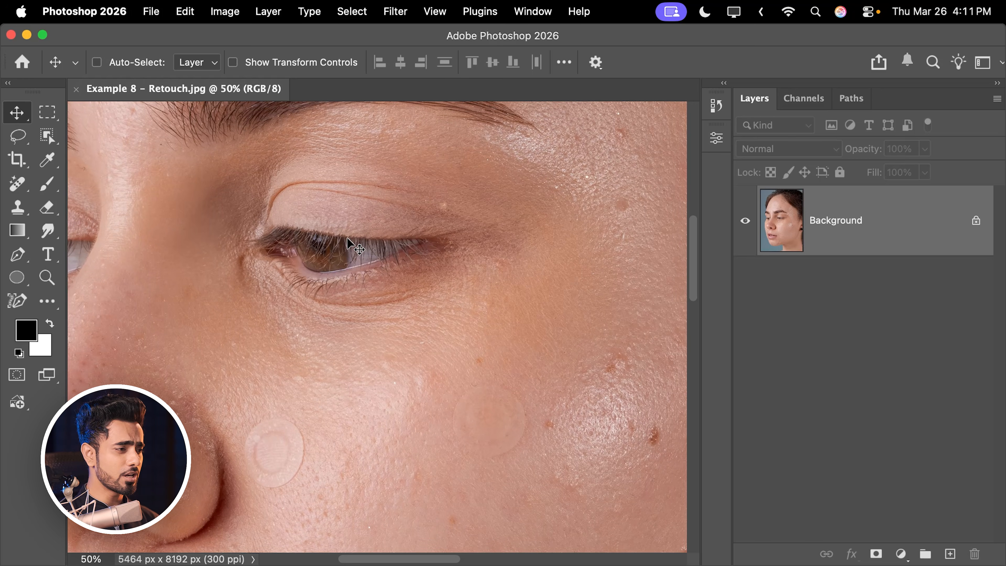
{"action": "mouse_move", "coordinate": [692, 244]}
{"action": "left_mouse_down"}
{"action": "mouse_move", "coordinate": [684, 214]}
{"action": "mouse_move", "coordinate": [690, 251]}
{"action": "left_mouse_up"}
{"action": "left_click_drag", "start_coordinate": [404, 555], "coordinate": [444, 555]}
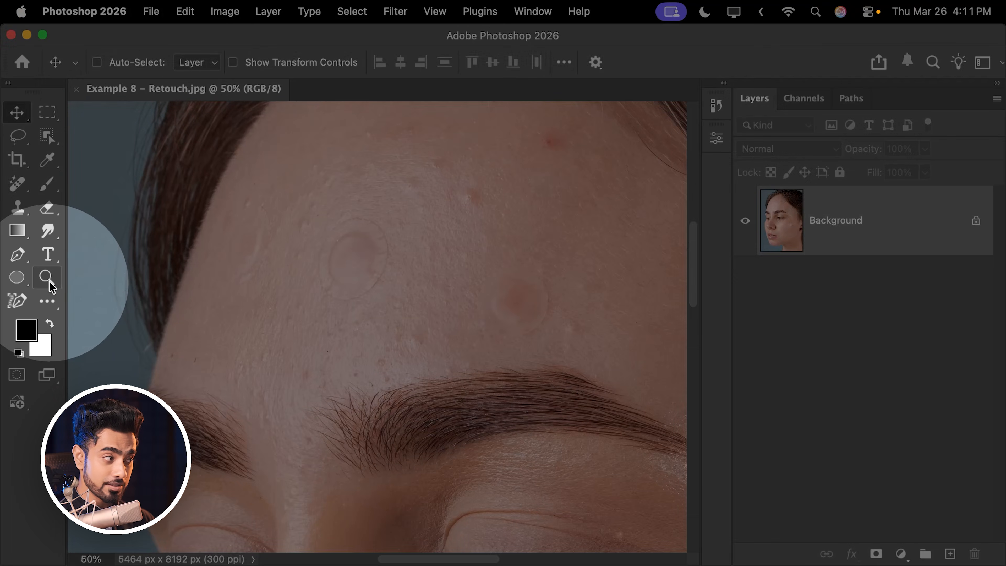
{"action": "left_click", "coordinate": [47, 279]}
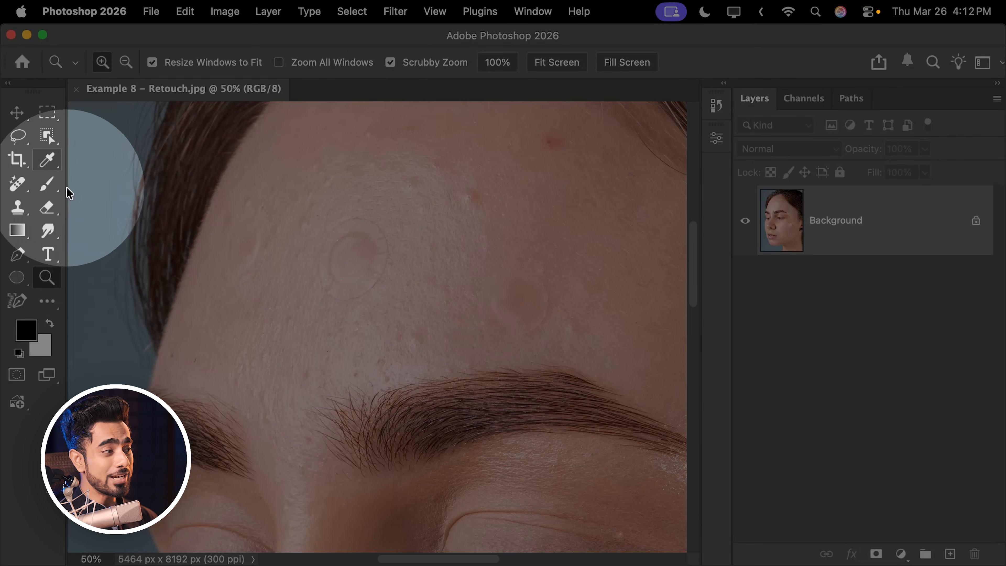
{"action": "left_click", "coordinate": [47, 184]}
{"action": "left_click", "coordinate": [29, 120]}
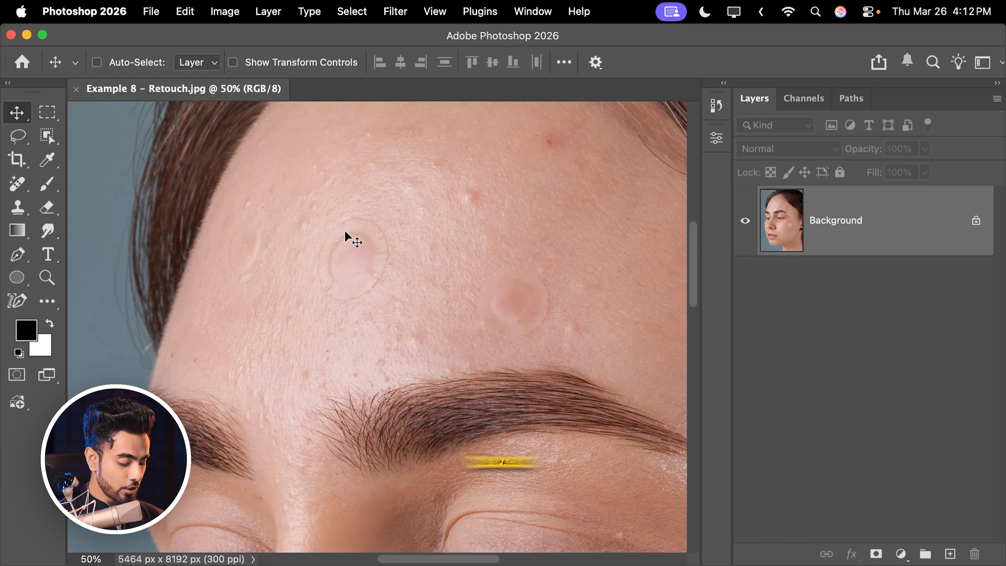
- Pan over the forehead, zoom the portrait out to about 12%, and zoom in on the eye to about 64%
{"action": "key", "text": "space"}
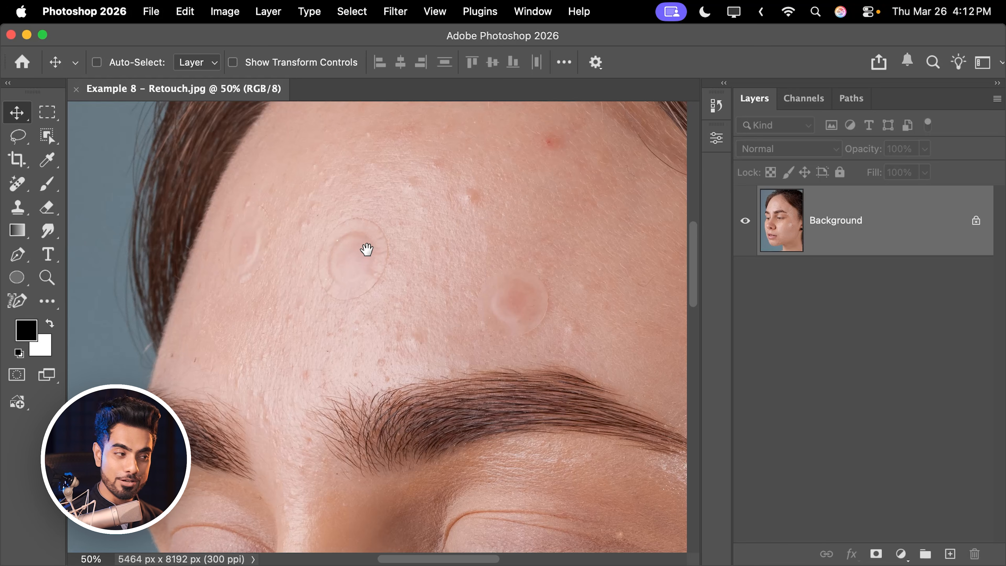
{"action": "left_click_drag", "start_coordinate": [495, 378], "coordinate": [349, 283]}
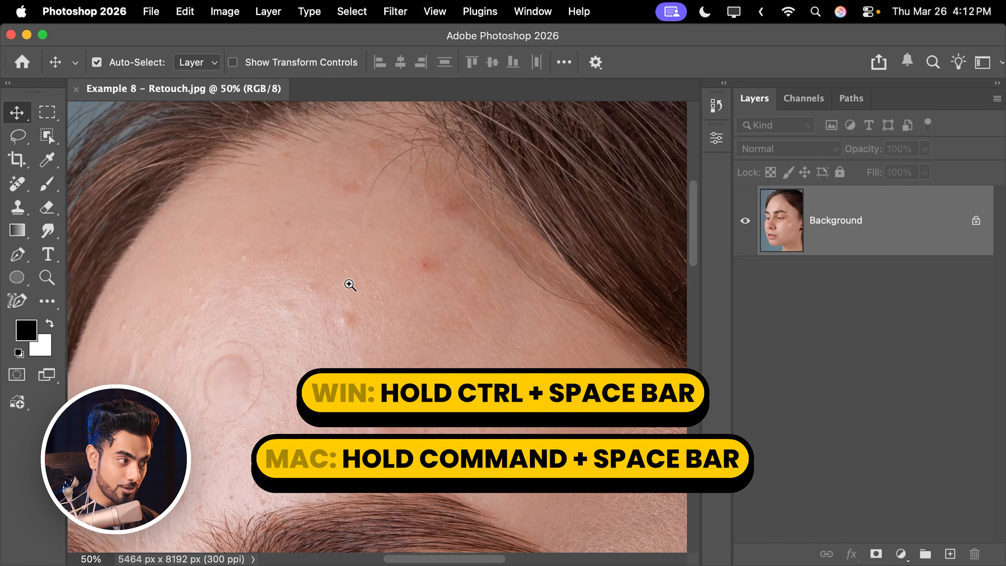
{"action": "left_click_drag", "start_coordinate": [379, 272], "coordinate": [308, 292]}
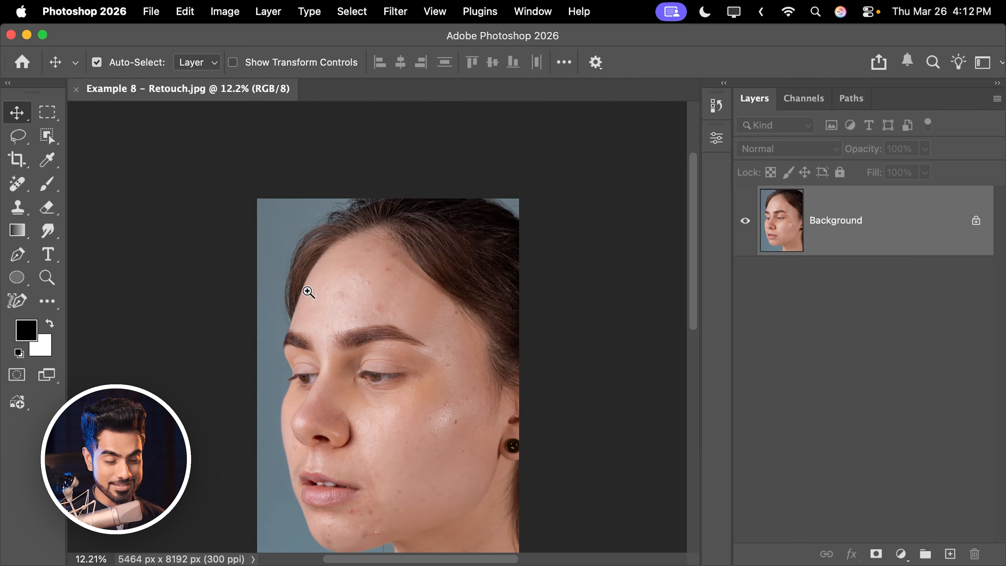
{"action": "left_click_drag", "start_coordinate": [362, 409], "coordinate": [452, 368]}
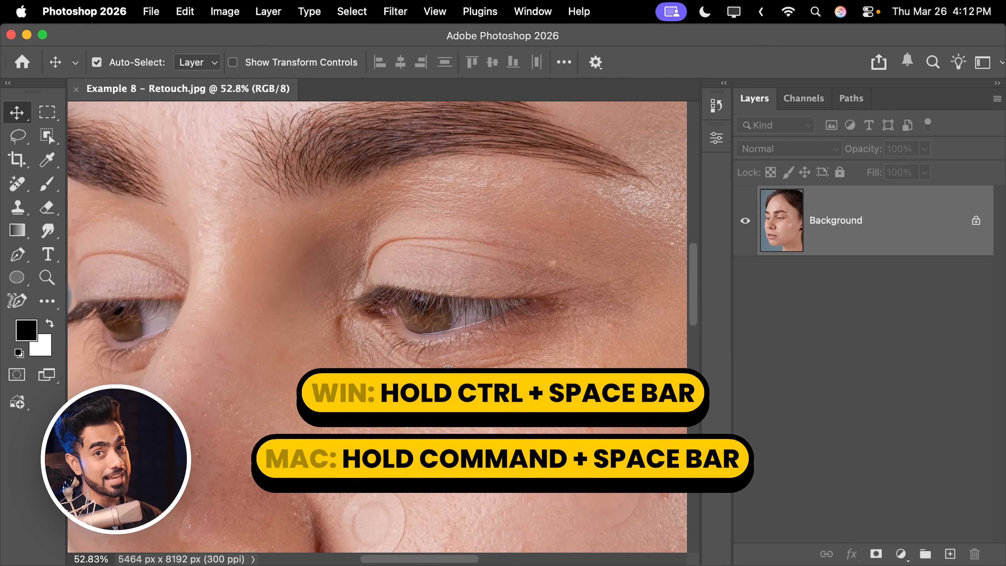
{"action": "left_click_drag", "start_coordinate": [458, 254], "coordinate": [465, 273]}
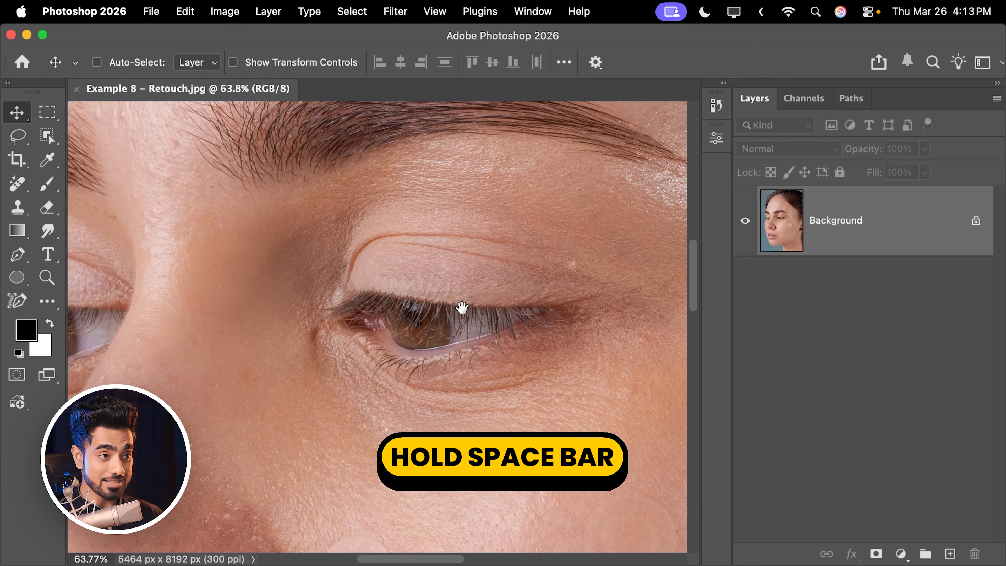
- Examine the round marks on the forehead, panning between the hairline and the eye and zooming to about 61%
{"action": "left_click_drag", "start_coordinate": [433, 180], "coordinate": [367, 345]}
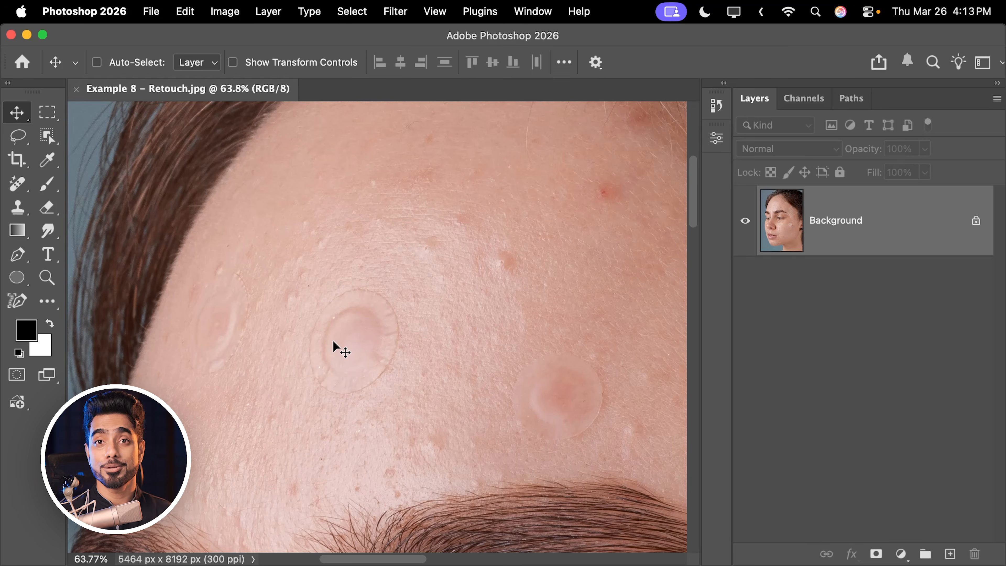
{"action": "left_click_drag", "start_coordinate": [441, 281], "coordinate": [339, 312]}
{"action": "left_click_drag", "start_coordinate": [397, 249], "coordinate": [372, 274]}
{"action": "left_click_drag", "start_coordinate": [415, 252], "coordinate": [385, 250]}
{"action": "left_click_drag", "start_coordinate": [385, 251], "coordinate": [404, 311]}
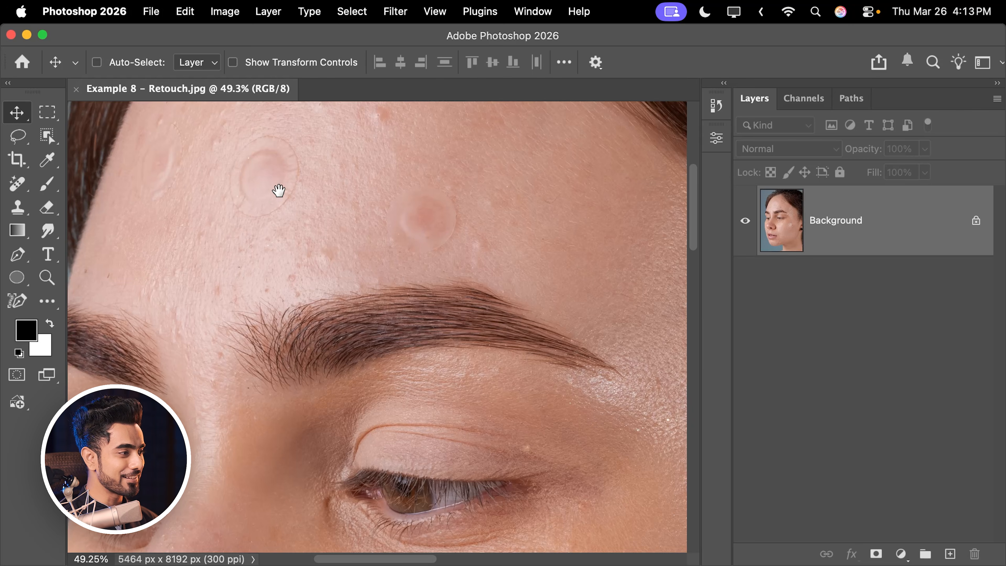
{"action": "left_click_drag", "start_coordinate": [259, 201], "coordinate": [315, 303]}
{"action": "mouse_move", "coordinate": [308, 268]}
{"action": "left_mouse_down"}
{"action": "mouse_move", "coordinate": [321, 258]}
{"action": "mouse_move", "coordinate": [324, 269]}
{"action": "left_mouse_up"}
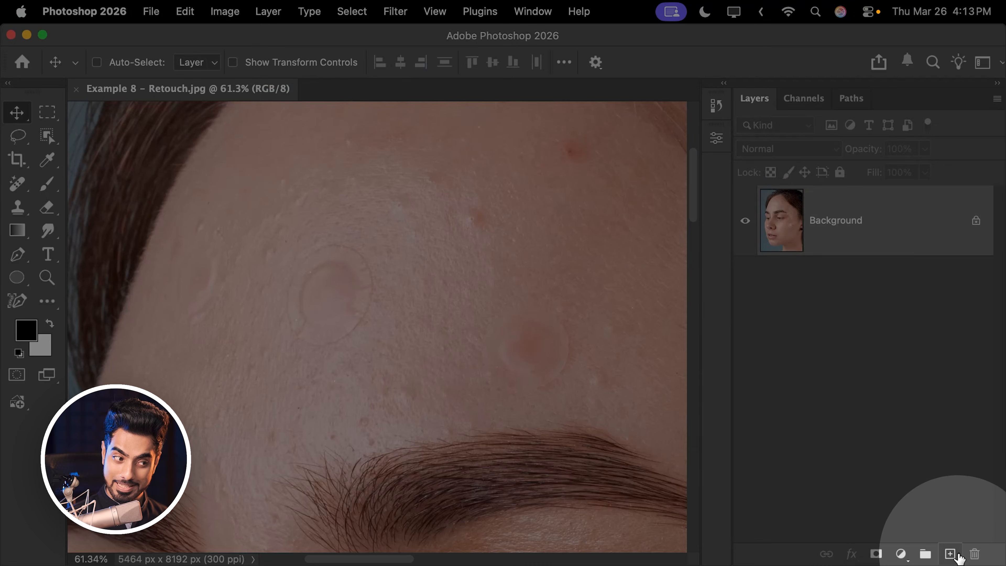
- Add a new empty layer above the Background, activate the Remove Tool, and check its generative AI mode options
{"action": "left_click", "coordinate": [950, 554]}
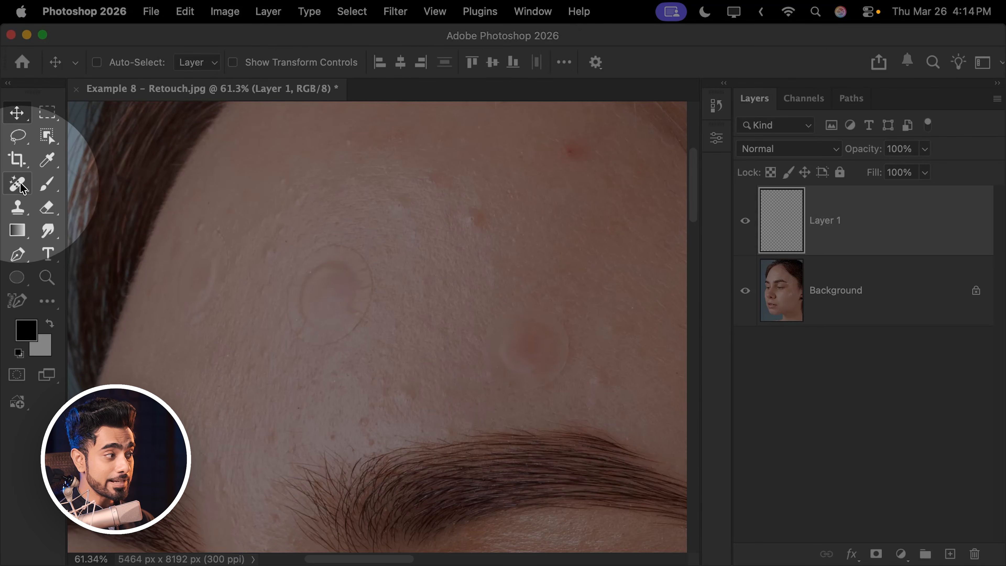
{"action": "left_click", "coordinate": [18, 187]}
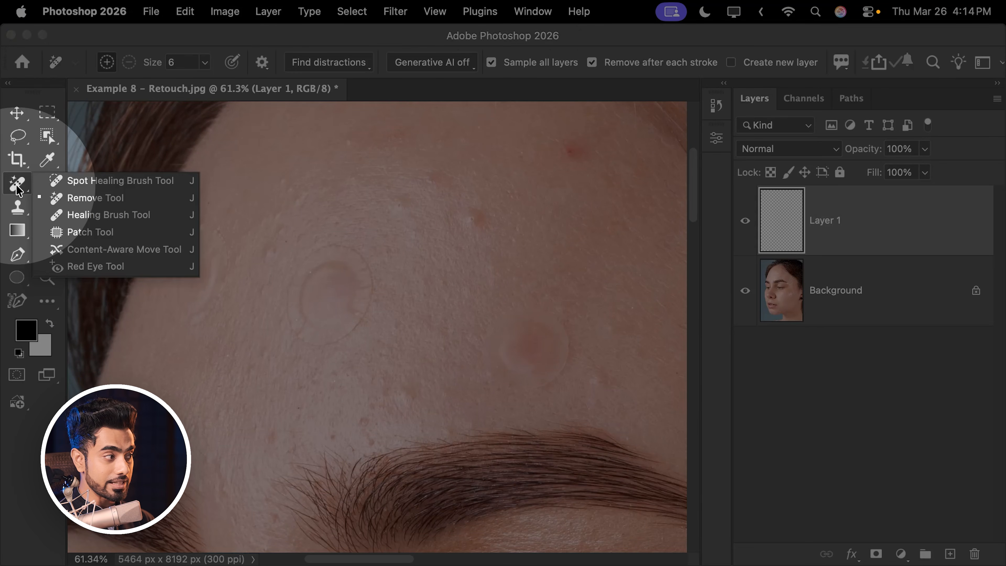
{"action": "left_click", "coordinate": [78, 199]}
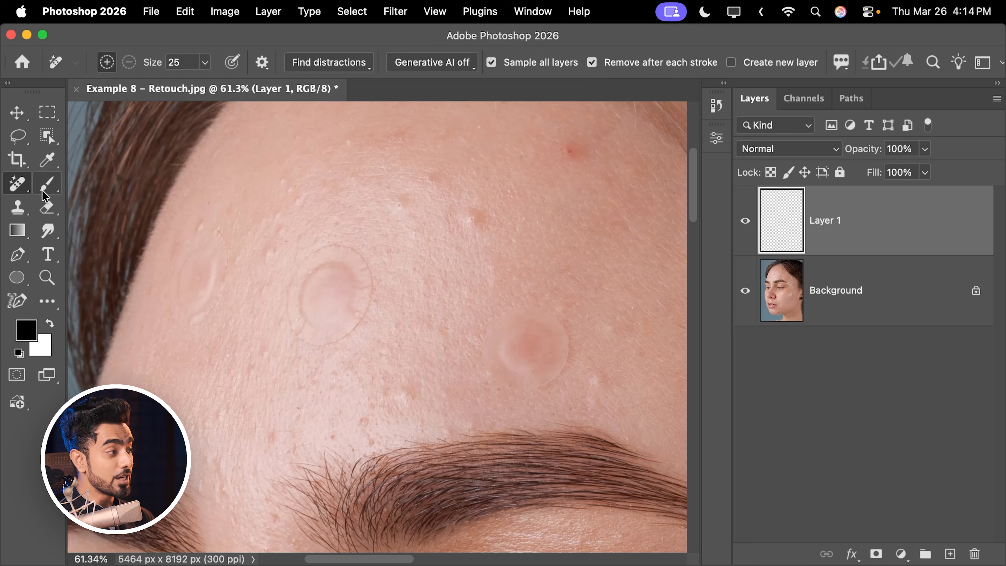
{"action": "left_click", "coordinate": [48, 184]}
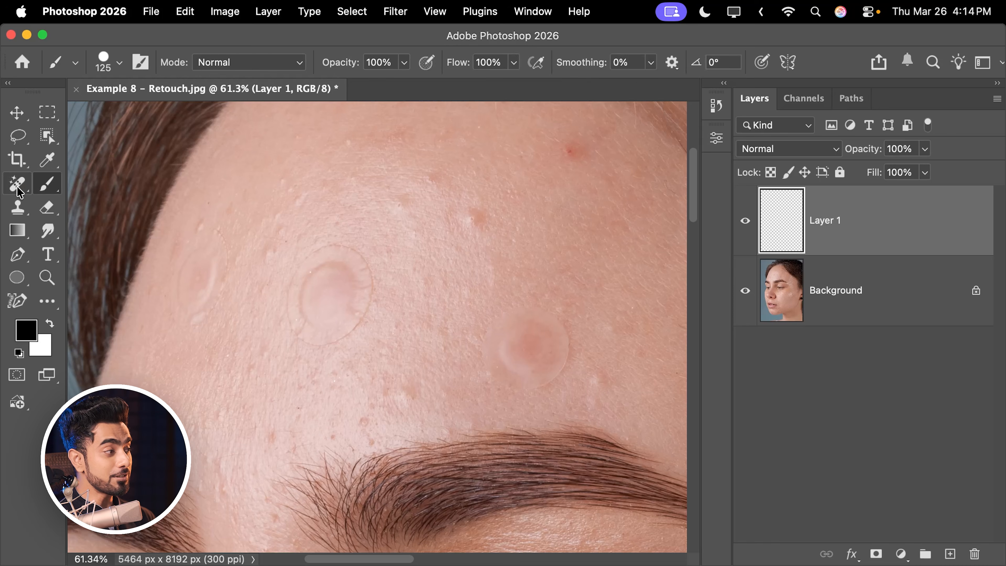
{"action": "left_click", "coordinate": [23, 187]}
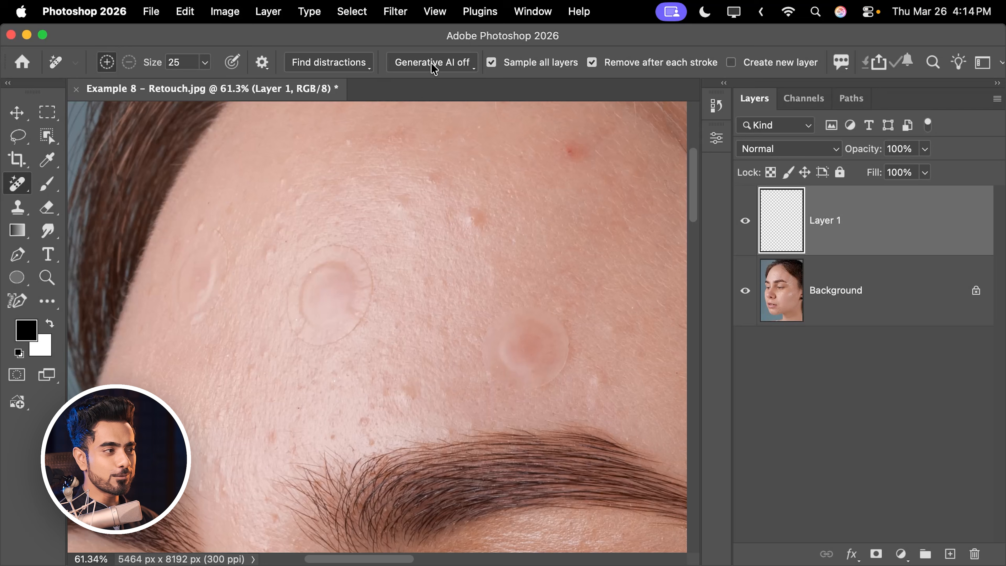
{"action": "left_click", "coordinate": [434, 65]}
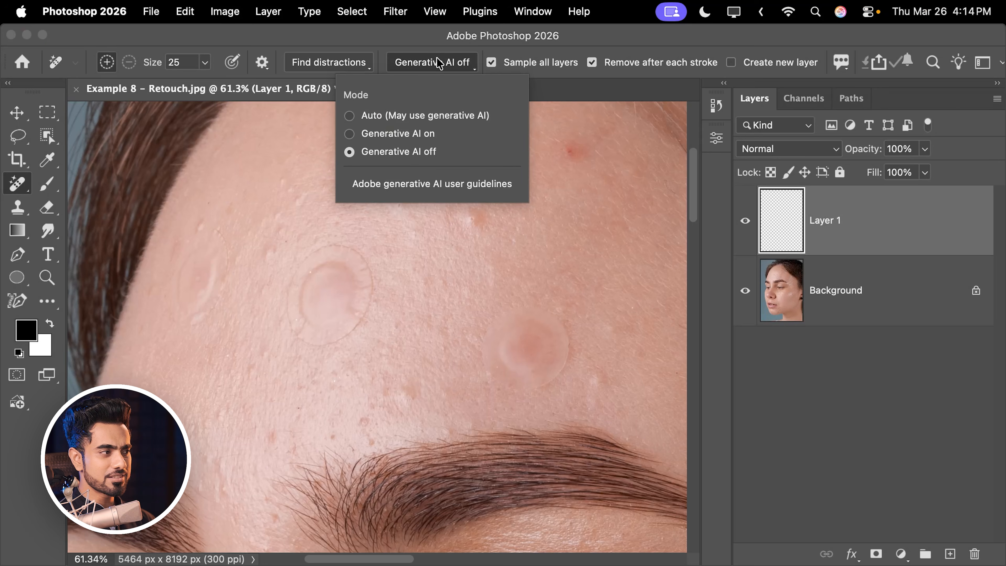
{"action": "left_click", "coordinate": [437, 64]}
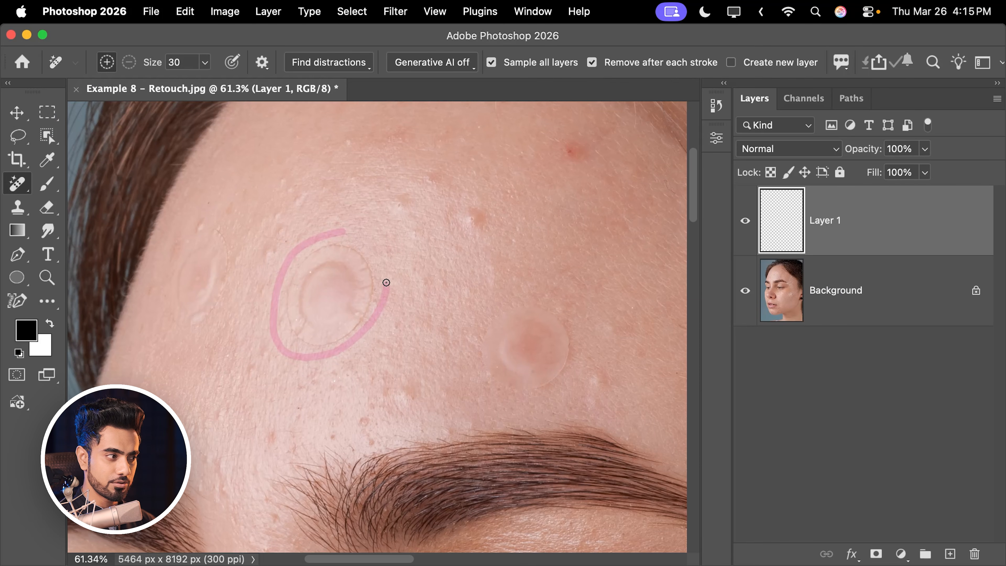
- Remove the three round marks on the forehead by circling each with the Remove Tool at size 30 on Layer 1
{"action": "left_click_drag", "start_coordinate": [365, 242], "coordinate": [345, 232]}
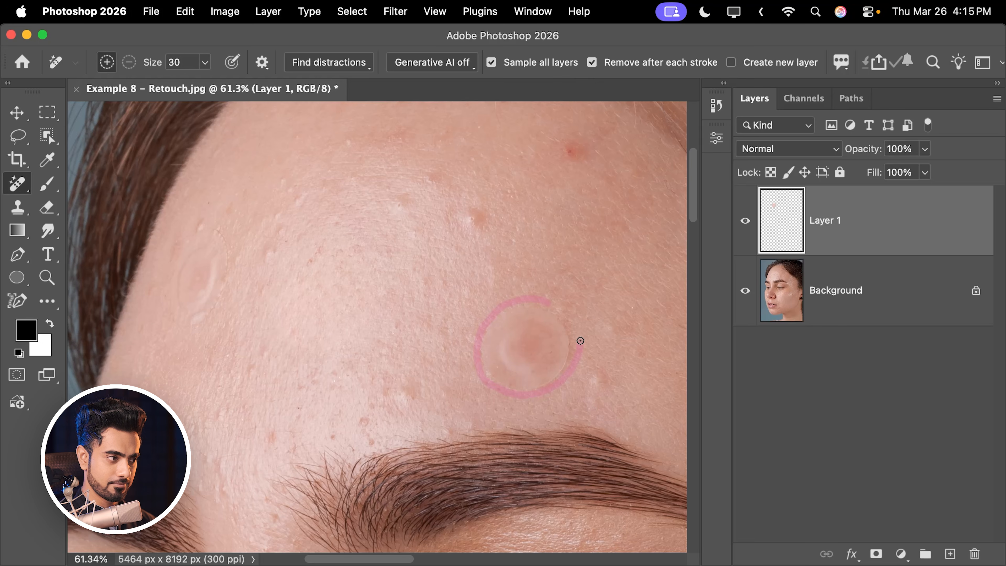
{"action": "left_click_drag", "start_coordinate": [547, 303], "coordinate": [537, 298]}
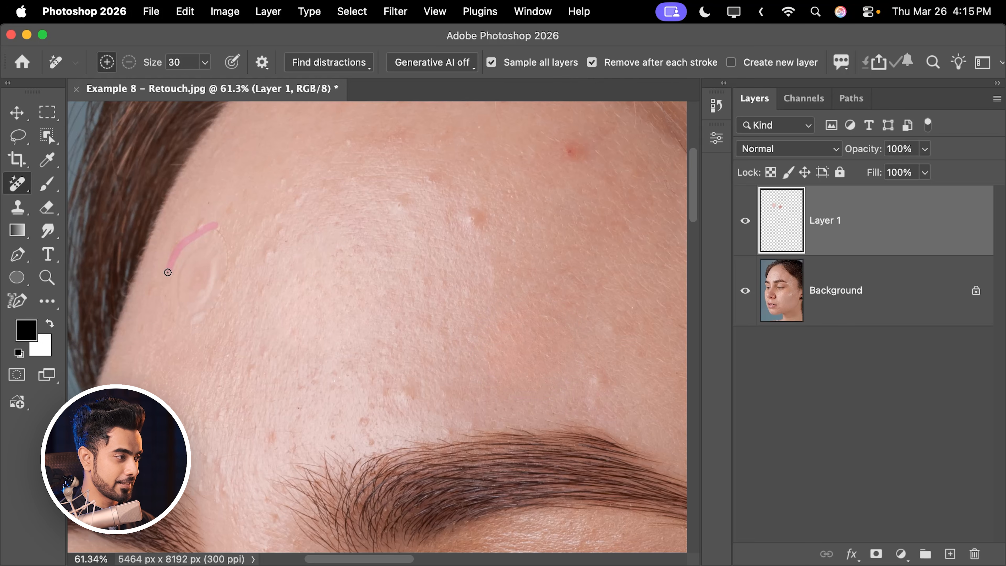
{"action": "left_click_drag", "start_coordinate": [206, 231], "coordinate": [214, 222]}
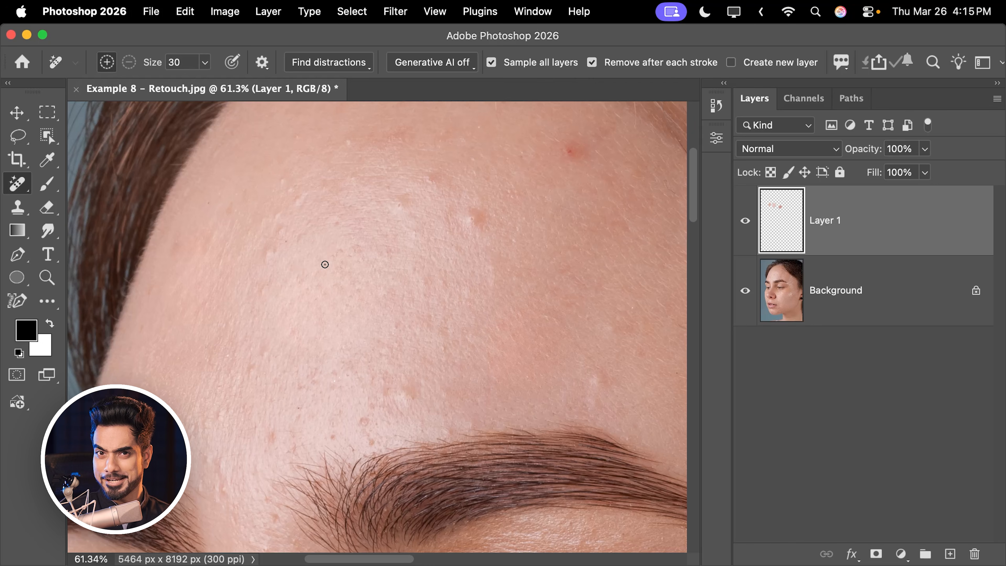
- Remove the two blemishes near the jawline and the red spots below the lip corner with the Remove Tool
{"action": "left_click_drag", "start_coordinate": [422, 243], "coordinate": [337, 276]}
{"action": "left_click_drag", "start_coordinate": [376, 302], "coordinate": [480, 238]}
{"action": "left_click_drag", "start_coordinate": [371, 411], "coordinate": [404, 242]}
{"action": "mouse_move", "coordinate": [404, 490]}
{"action": "left_mouse_down"}
{"action": "mouse_move", "coordinate": [386, 215]}
{"action": "mouse_move", "coordinate": [469, 211]}
{"action": "mouse_move", "coordinate": [427, 160]}
{"action": "mouse_move", "coordinate": [456, 310]}
{"action": "left_mouse_up"}
{"action": "left_click_drag", "start_coordinate": [427, 119], "coordinate": [424, 209]}
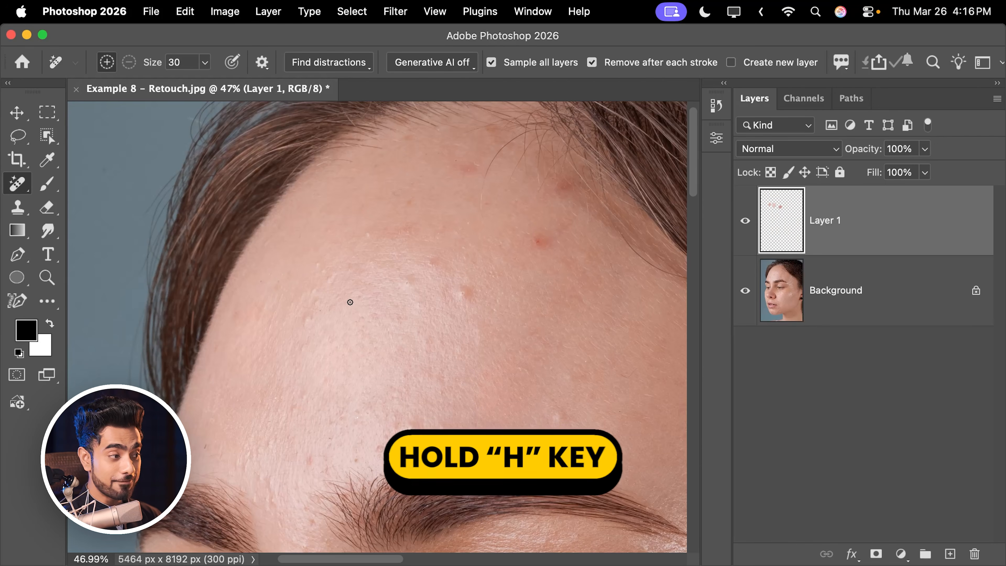
{"action": "key", "text": "h"}
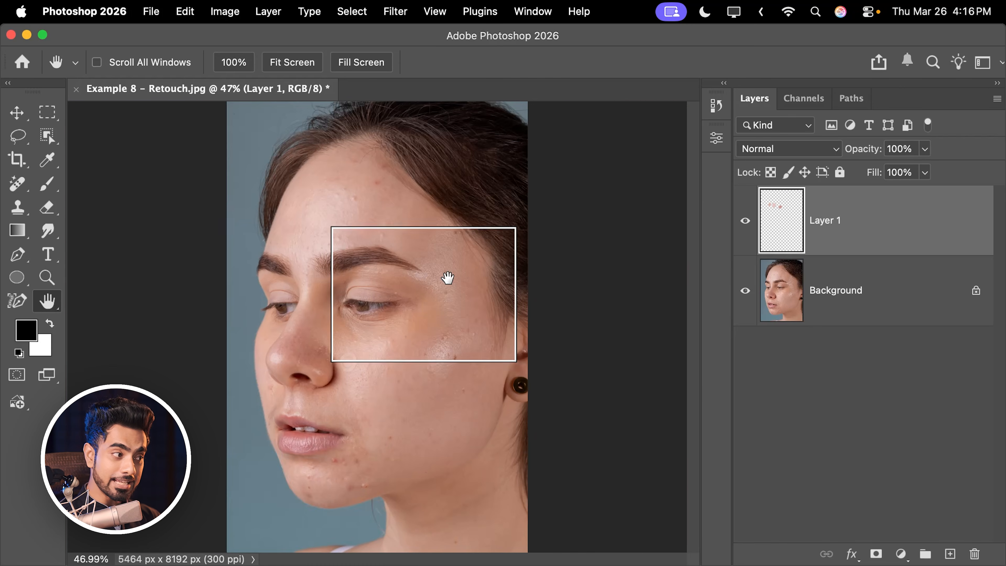
{"action": "left_click_drag", "start_coordinate": [378, 293], "coordinate": [347, 466]}
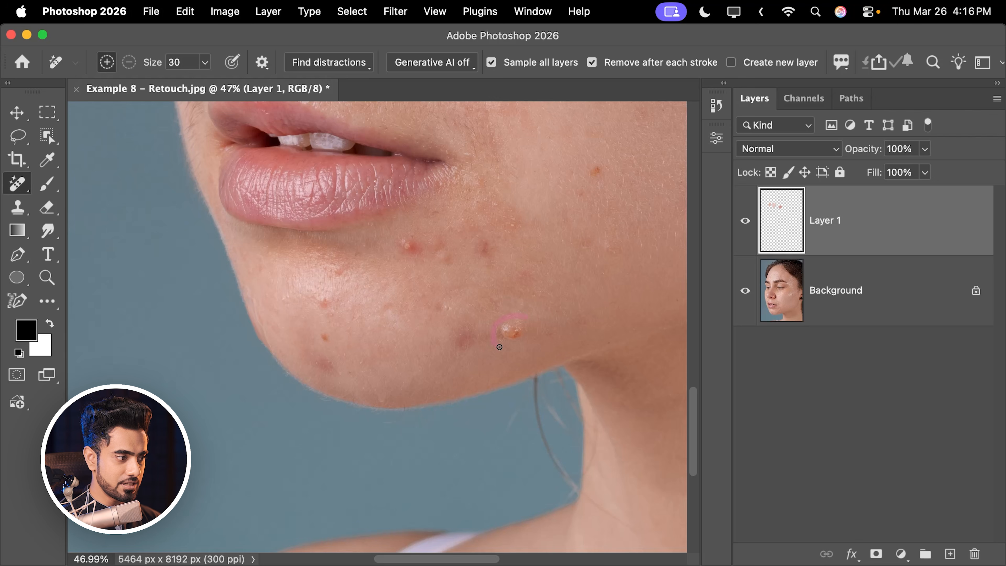
{"action": "left_click_drag", "start_coordinate": [531, 316], "coordinate": [532, 321]}
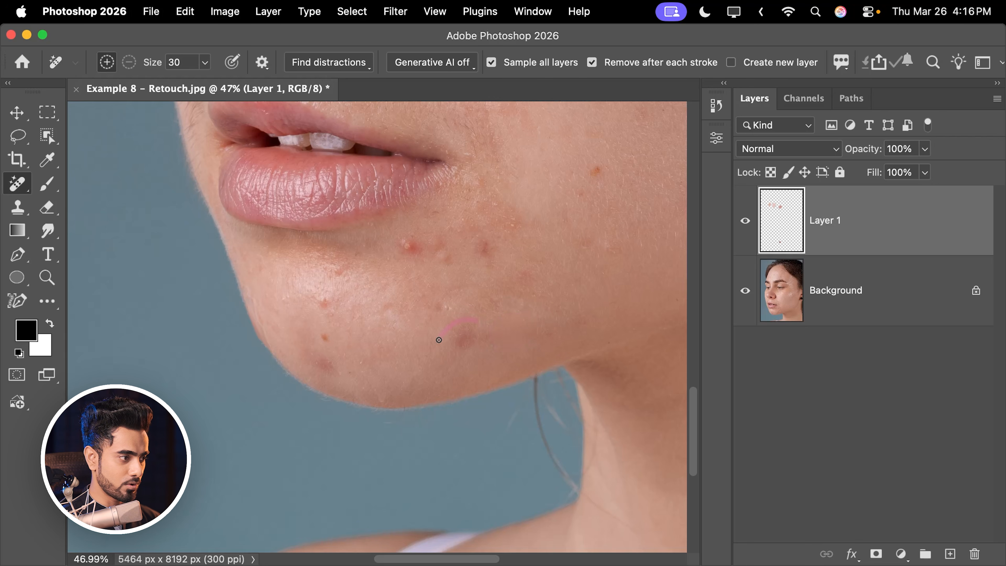
{"action": "left_click_drag", "start_coordinate": [468, 321], "coordinate": [469, 321]}
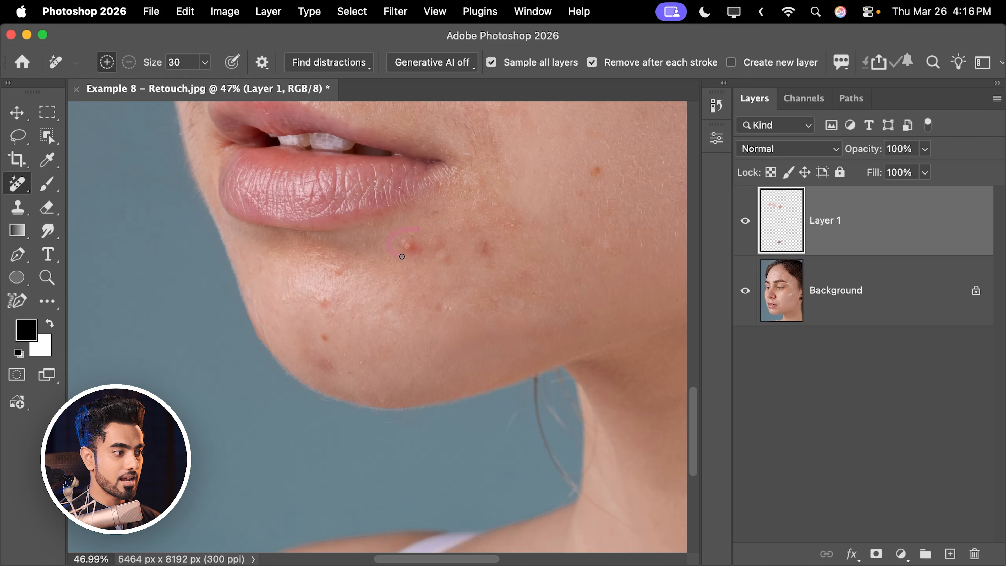
{"action": "left_click_drag", "start_coordinate": [451, 238], "coordinate": [430, 232]}
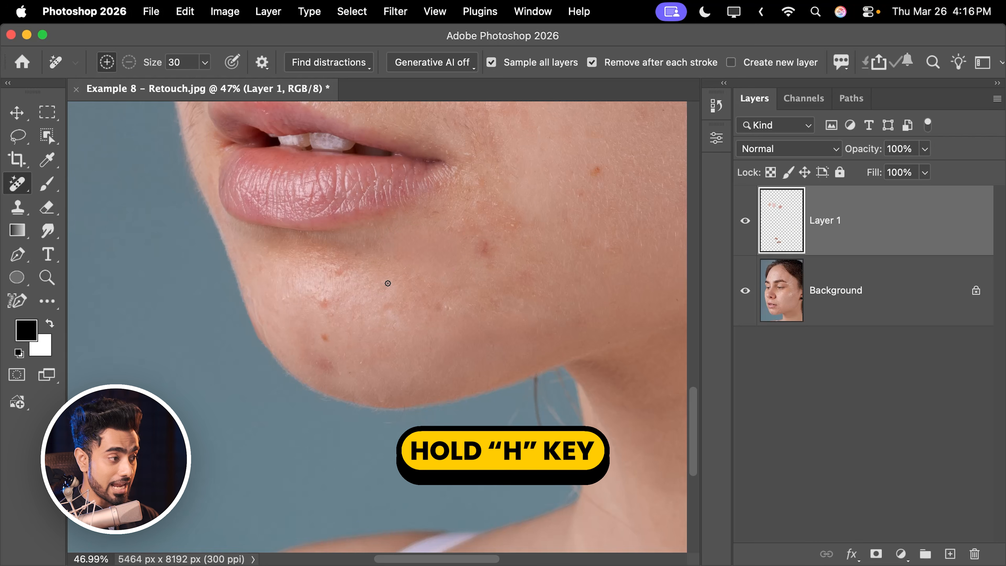
- Remove the round mark on the cheek below the eye by circling it with the Remove Tool
{"action": "key", "text": "h"}
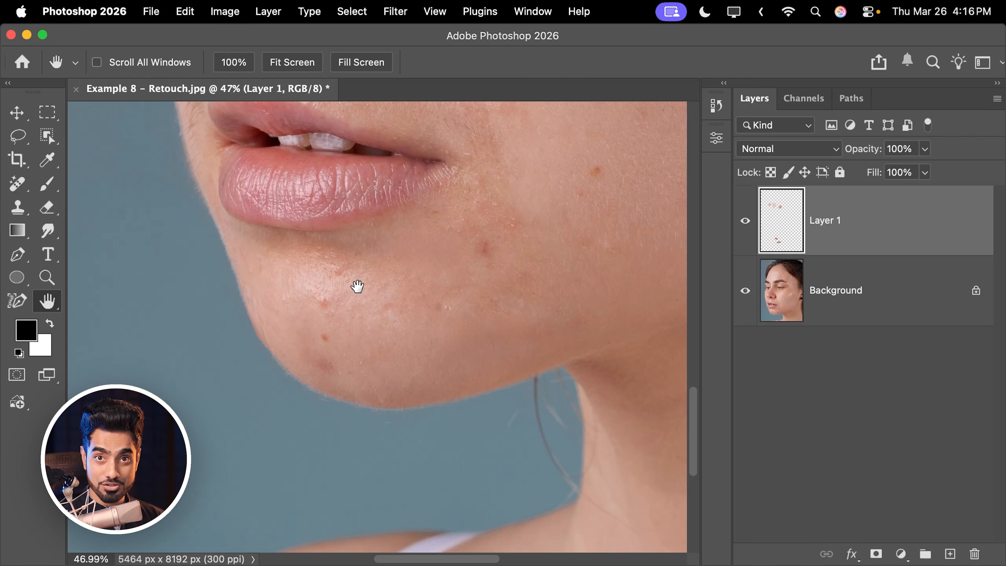
{"action": "left_click_drag", "start_coordinate": [358, 286], "coordinate": [473, 346]}
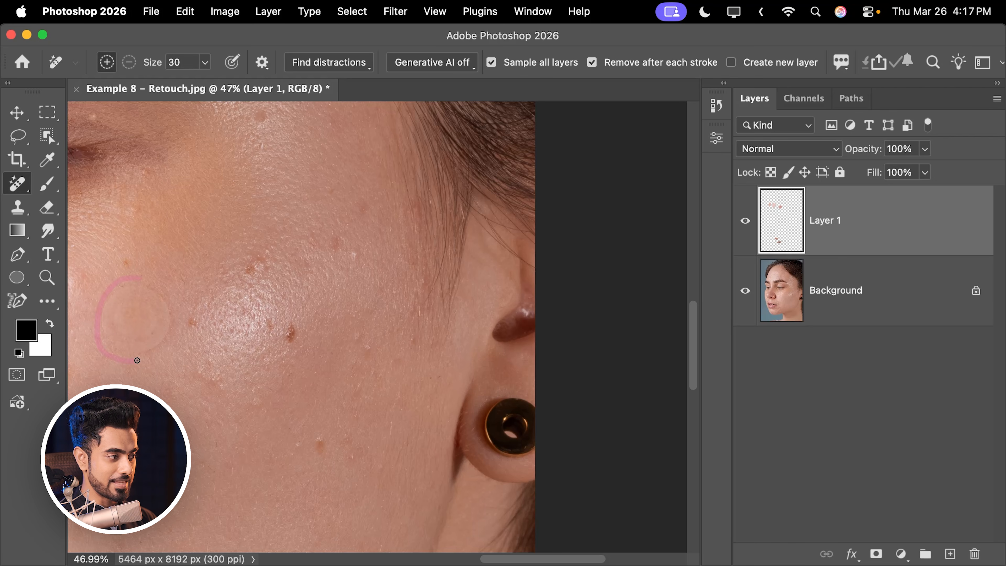
{"action": "left_click_drag", "start_coordinate": [161, 283], "coordinate": [141, 316]}
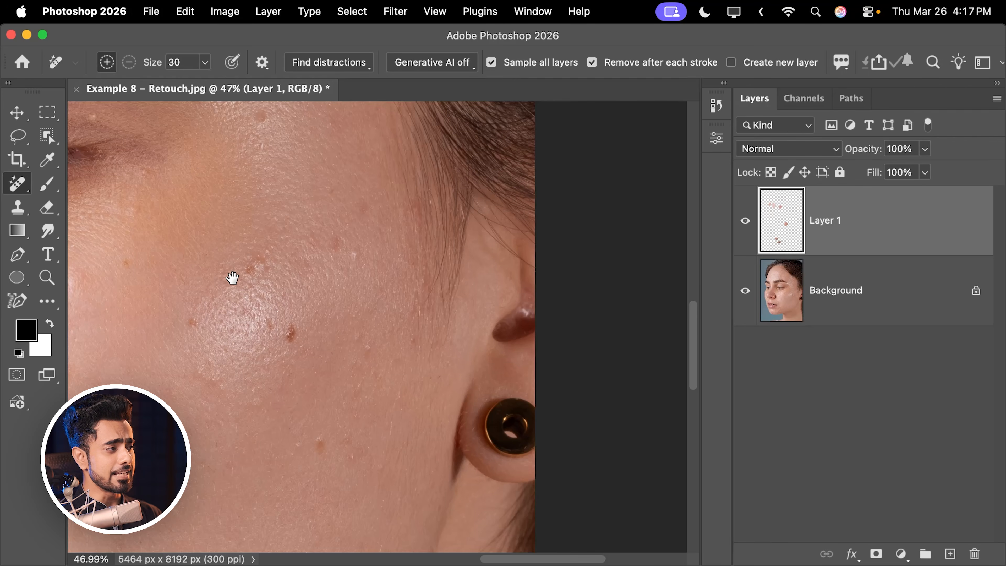
- View the eyebrow area, fit the whole portrait on screen, zoom out to about 2%, and fit it on screen again
{"action": "left_click_drag", "start_coordinate": [232, 277], "coordinate": [574, 382]}
{"action": "mouse_move", "coordinate": [220, 220]}
{"action": "left_mouse_down"}
{"action": "mouse_move", "coordinate": [393, 283]}
{"action": "mouse_move", "coordinate": [452, 328]}
{"action": "mouse_move", "coordinate": [438, 327]}
{"action": "left_mouse_up"}
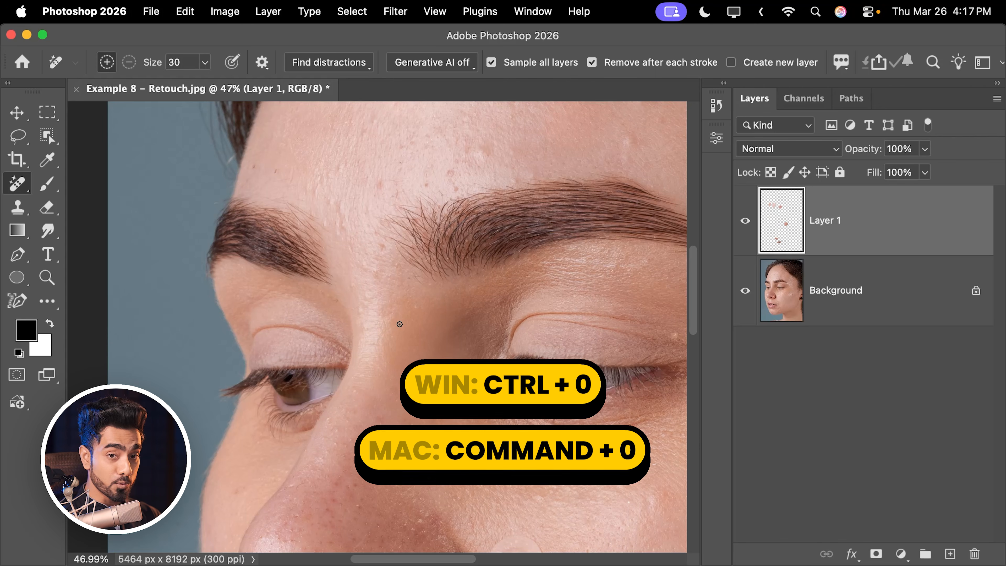
{"action": "key", "text": "super+0"}
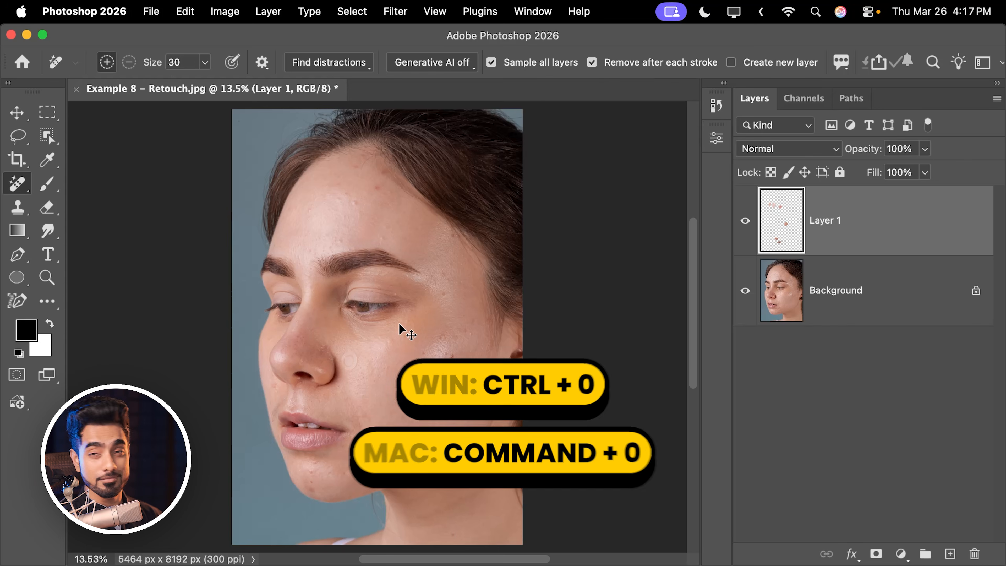
{"action": "left_click_drag", "start_coordinate": [395, 264], "coordinate": [241, 290]}
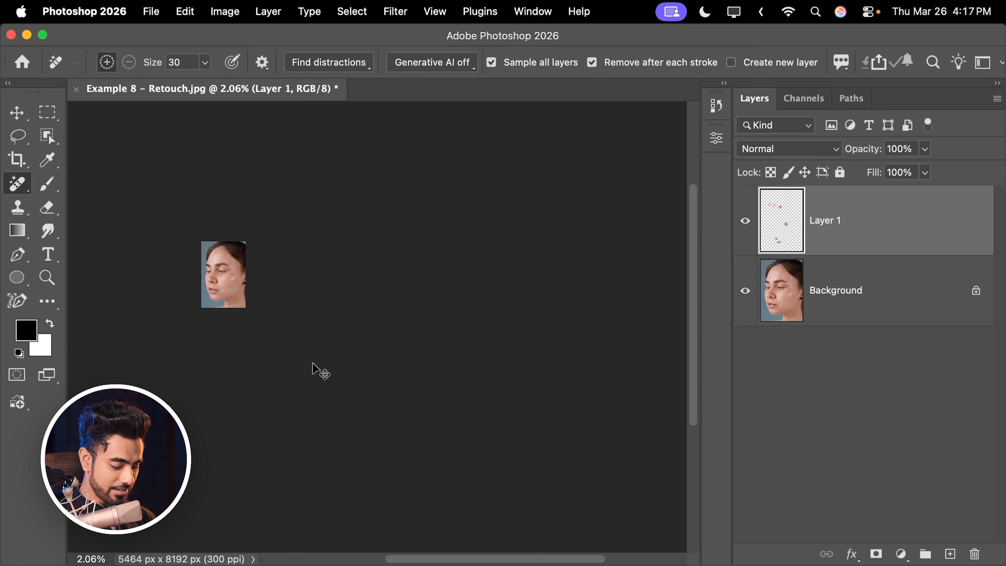
{"action": "key", "text": "super+0"}
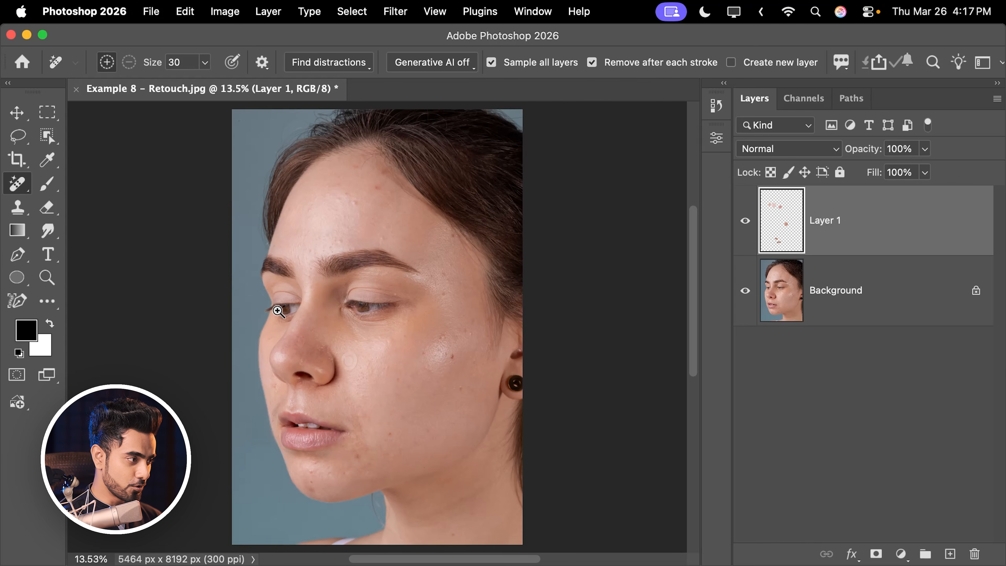
- Zoom in on the far eye to about 118%, fit the portrait on screen, shift it off-centre, and fit it again
{"action": "left_click_drag", "start_coordinate": [279, 311], "coordinate": [317, 311]}
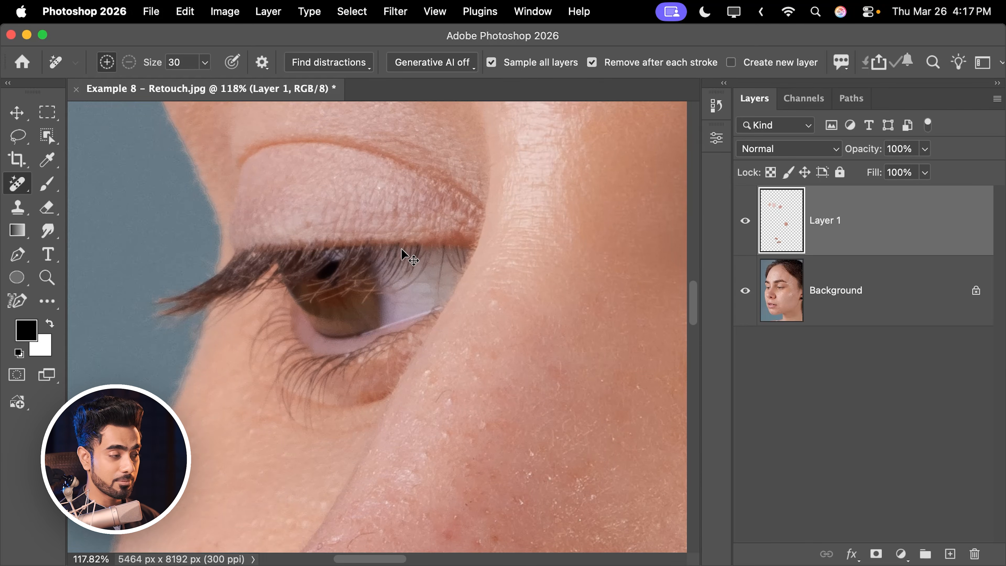
{"action": "key", "text": "super+0"}
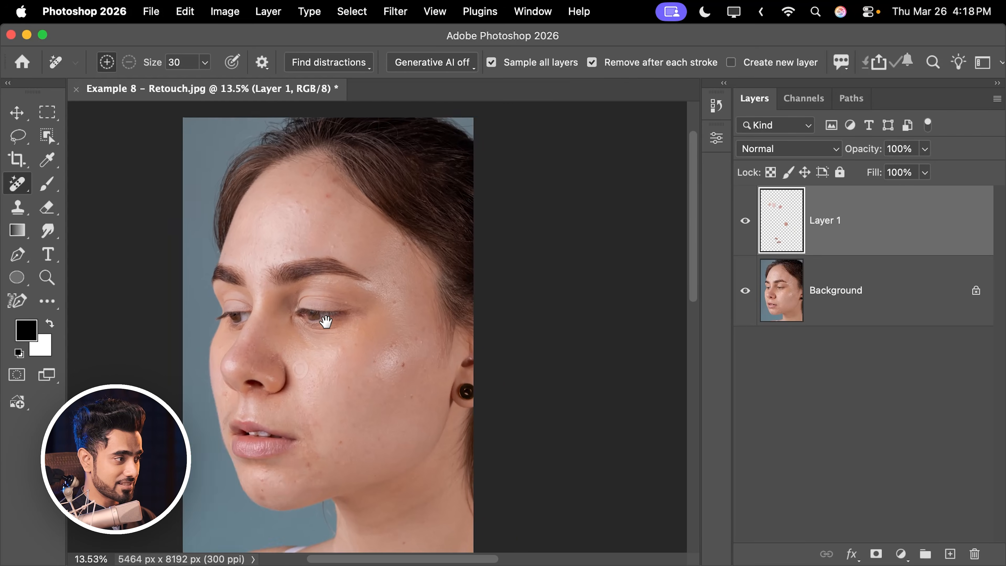
{"action": "left_click_drag", "start_coordinate": [326, 319], "coordinate": [262, 317]}
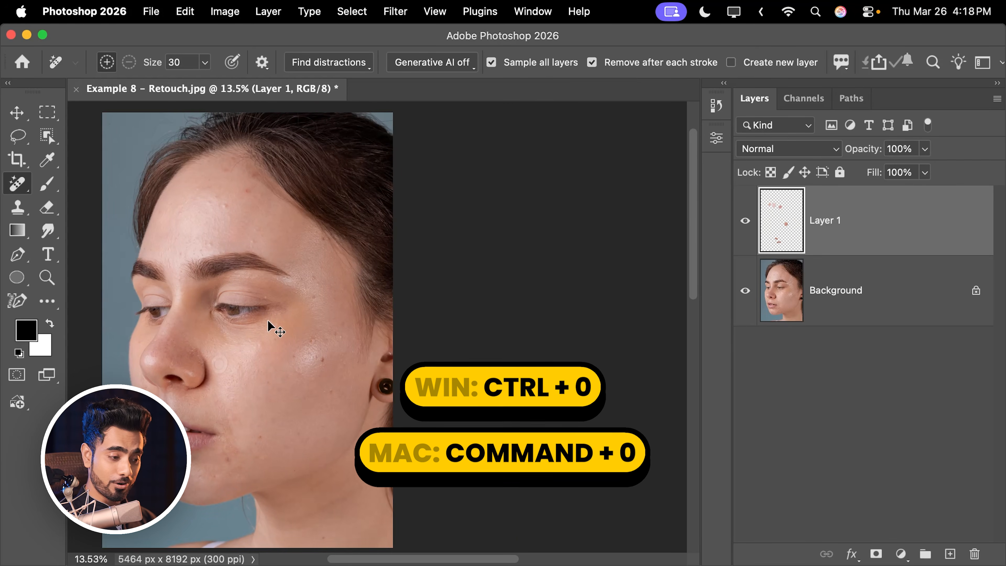
{"action": "key", "text": "super+0"}
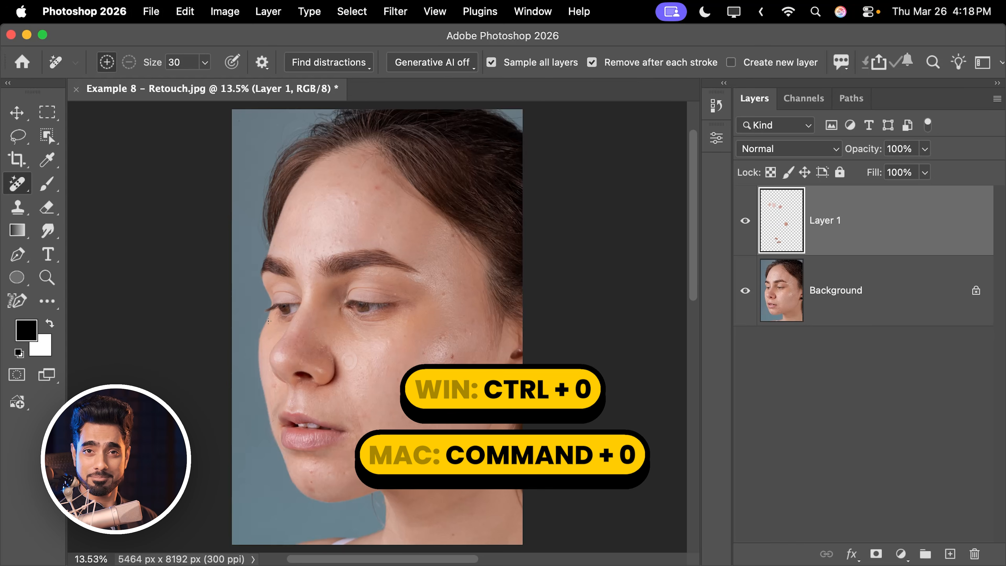
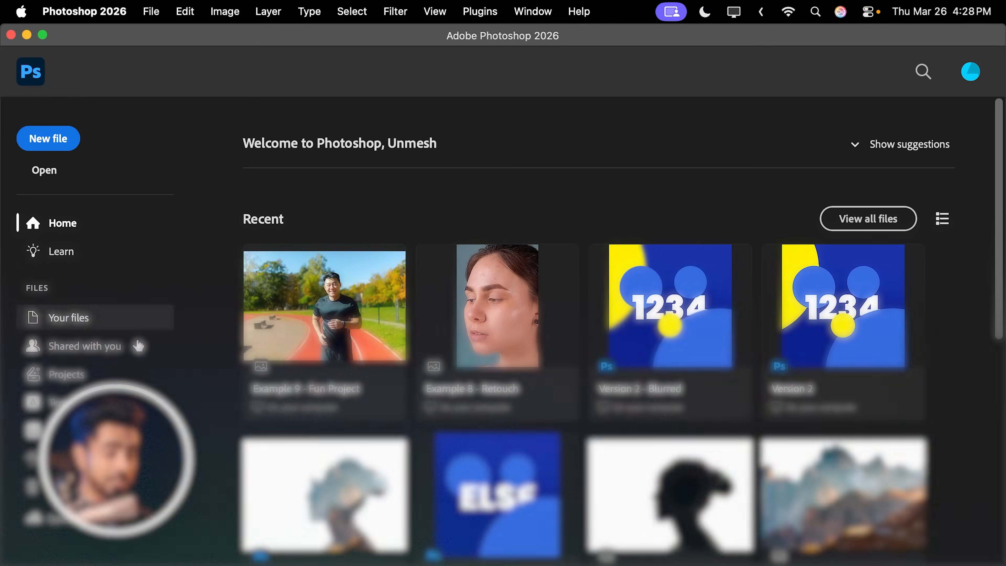
- Open "Example 9 - Fun Project.jpg" from the Photoshop for Beginners folder in Finder as a new Photoshop document
{"action": "mouse_move", "coordinate": [154, 563]}
{"action": "left_click", "coordinate": [152, 545]}
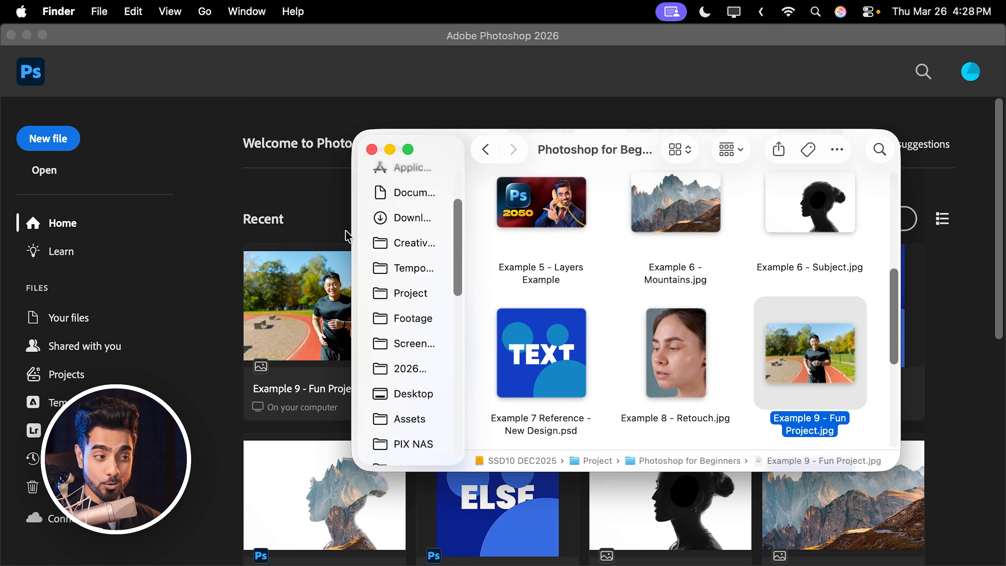
{"action": "left_click_drag", "start_coordinate": [822, 356], "coordinate": [273, 350]}
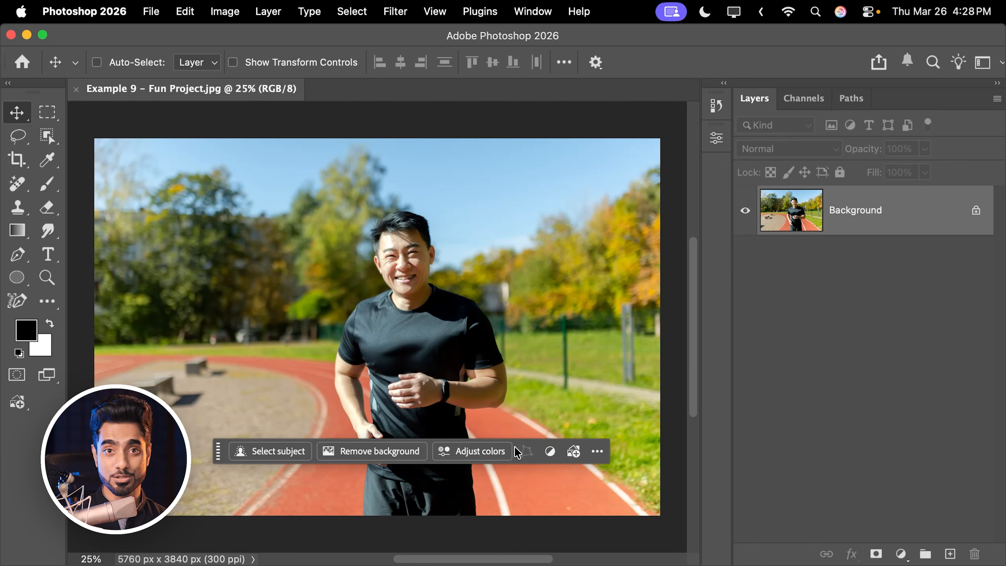
- Hide and redisplay the Contextual Task Bar, and move it down to the photo's lower edge
{"action": "left_click", "coordinate": [597, 451]}
{"action": "left_click", "coordinate": [626, 369]}
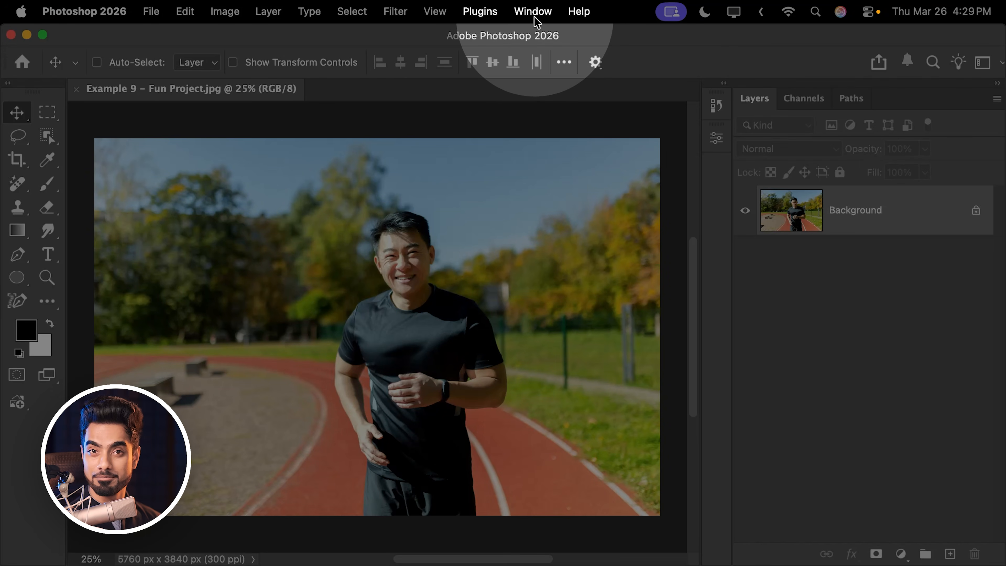
{"action": "left_click", "coordinate": [530, 9]}
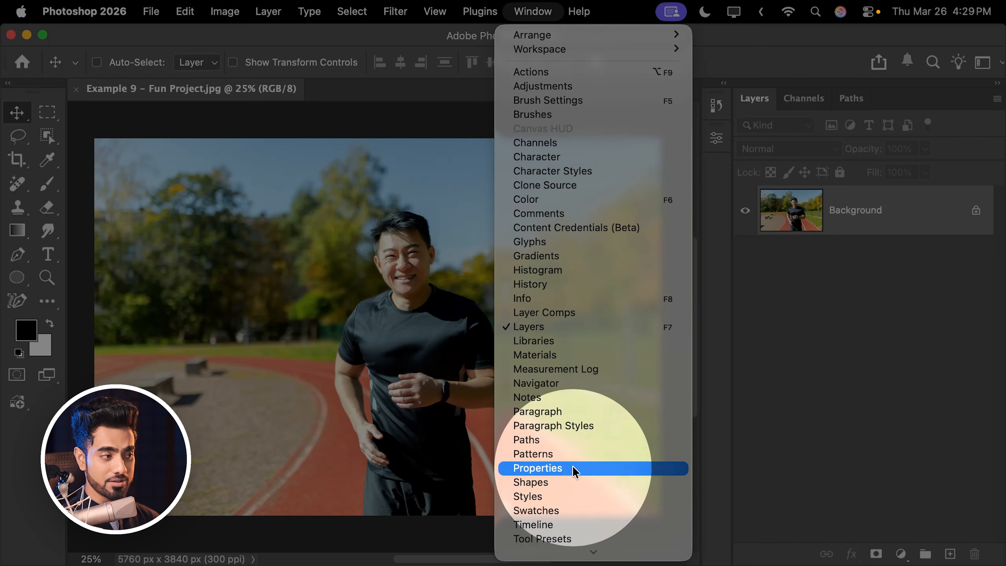
{"action": "mouse_move", "coordinate": [593, 557]}
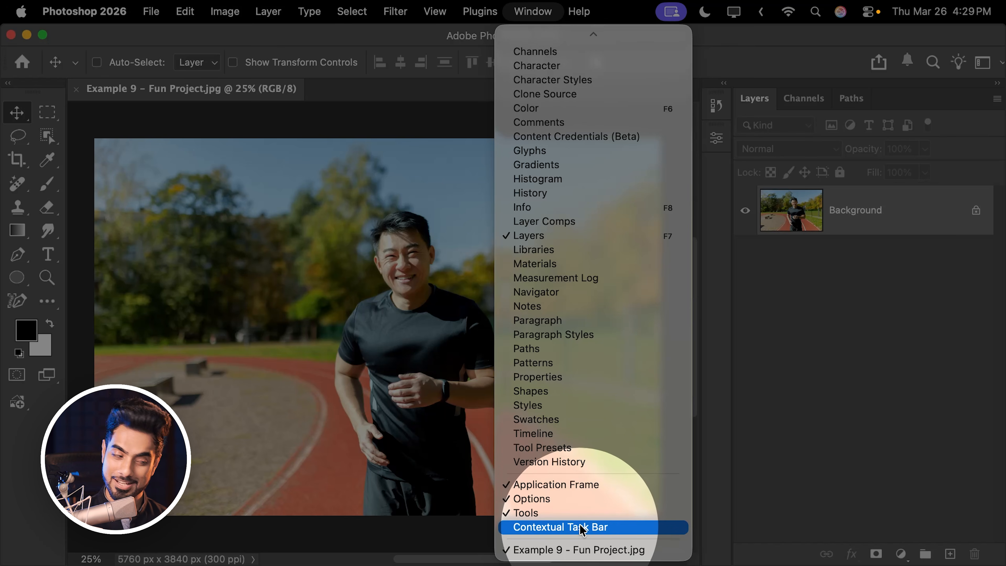
{"action": "left_click", "coordinate": [581, 527]}
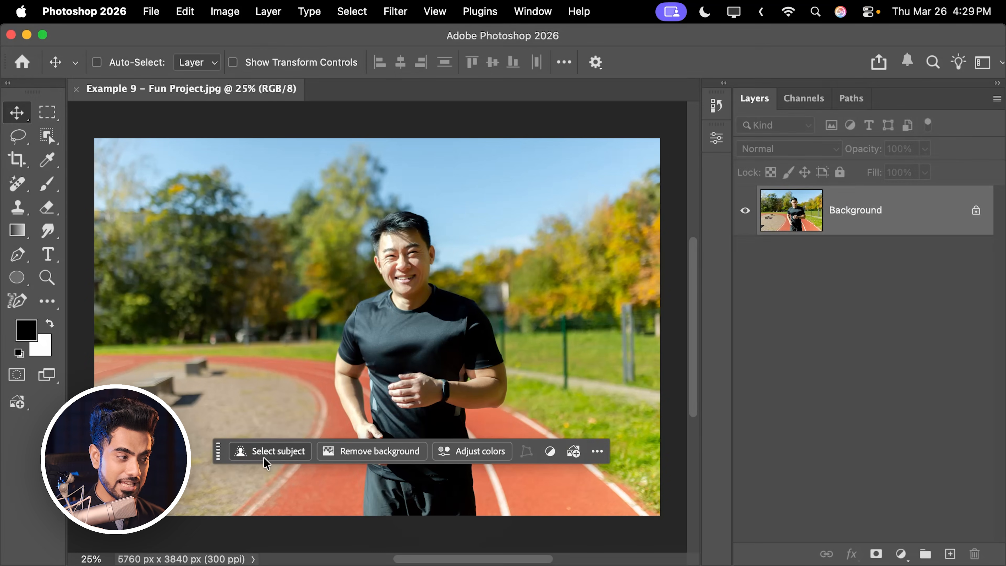
{"action": "left_click_drag", "start_coordinate": [218, 457], "coordinate": [220, 514]}
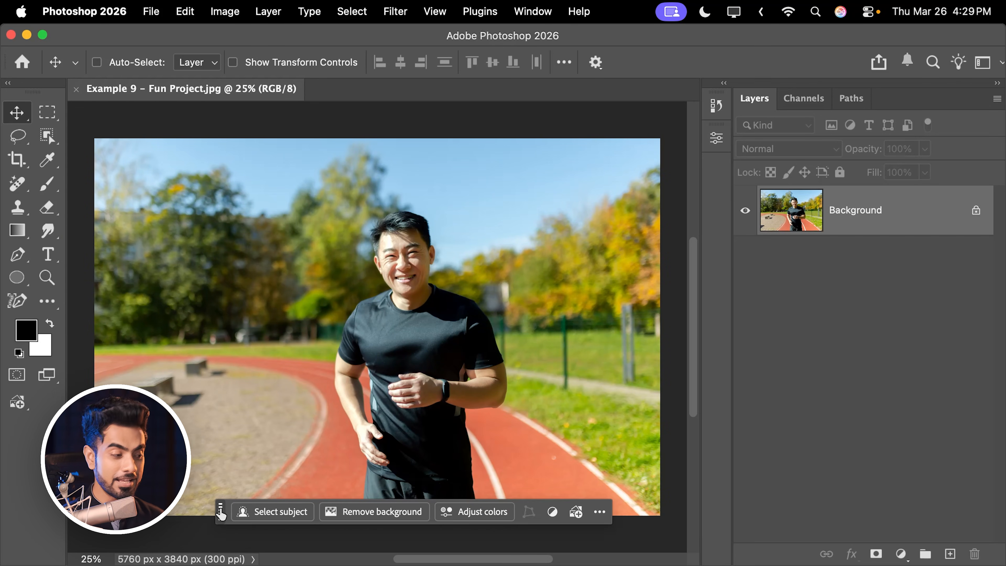
- Hide the Contextual Task Bar from its own options and show it again from the empty area around the canvas
{"action": "left_click", "coordinate": [600, 512]}
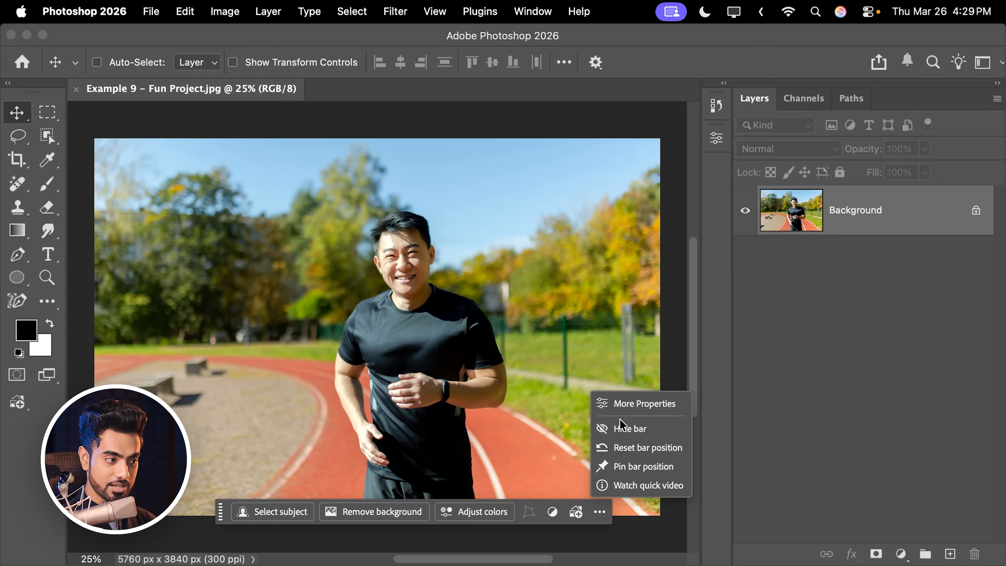
{"action": "left_click", "coordinate": [619, 428]}
{"action": "left_click_drag", "start_coordinate": [620, 192], "coordinate": [521, 196]}
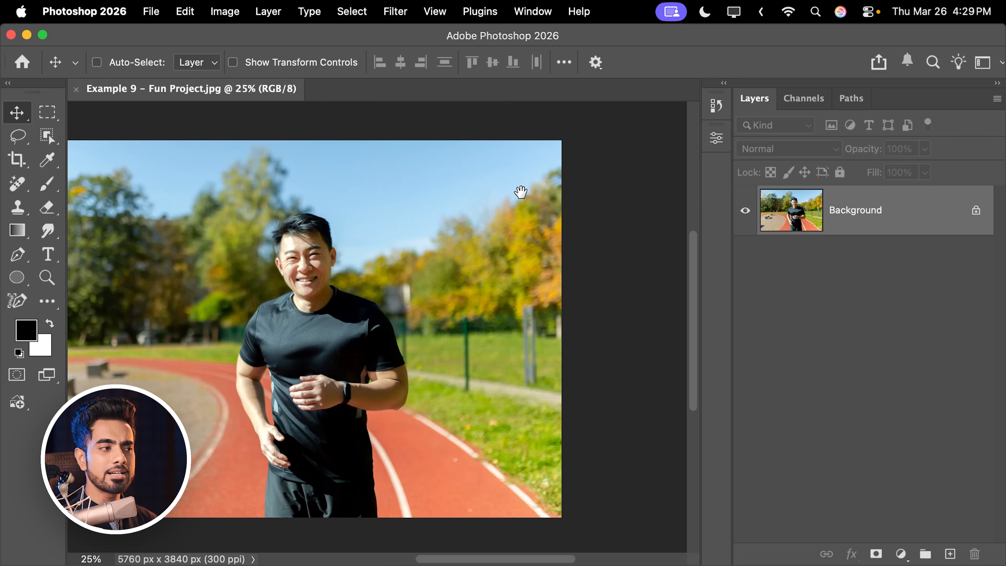
{"action": "right_click", "coordinate": [614, 184]}
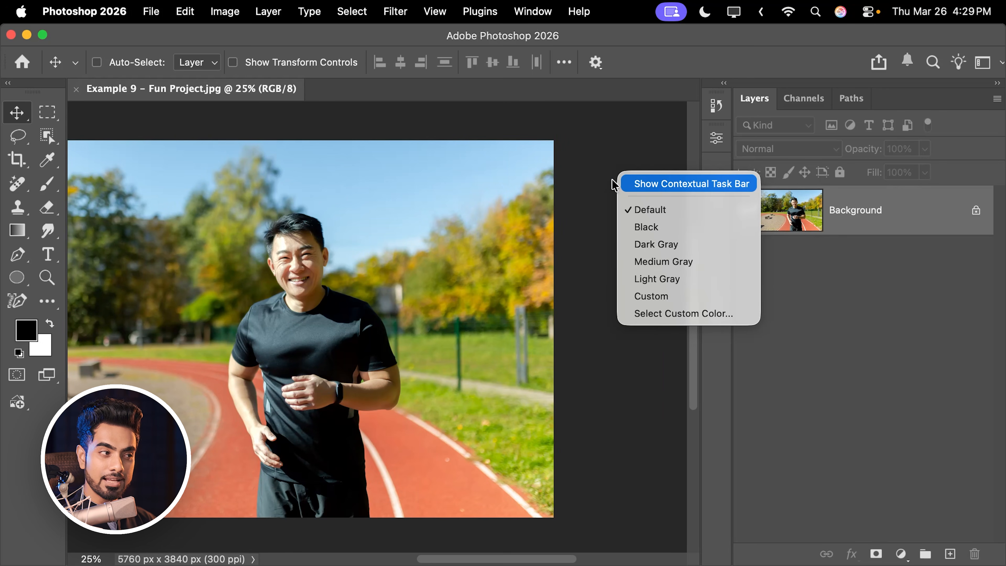
{"action": "left_click", "coordinate": [658, 185]}
{"action": "left_click_drag", "start_coordinate": [489, 262], "coordinate": [445, 278]}
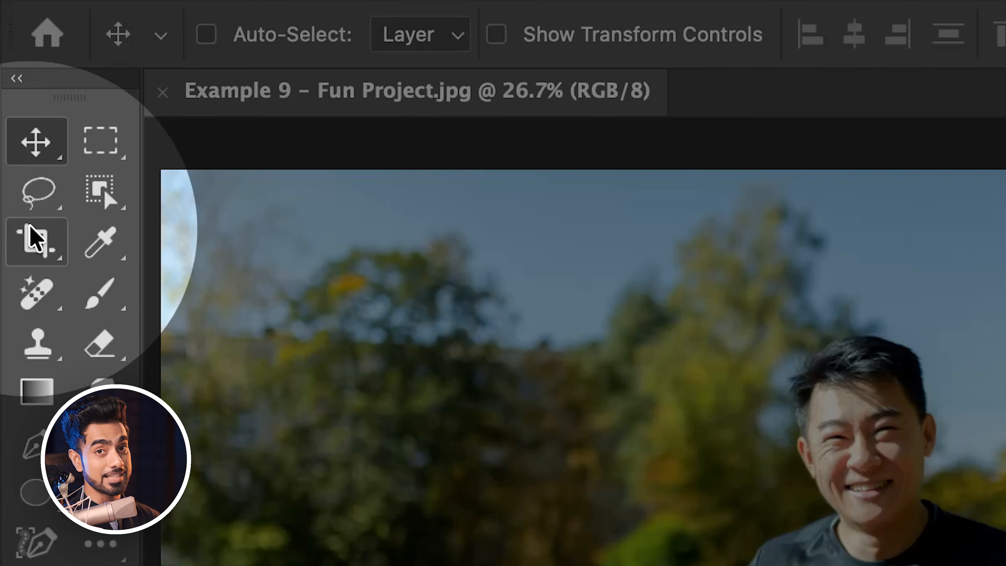
- Outline the benches and shadows on the gravel beside the track with the Lasso Tool and remove them
{"action": "left_click", "coordinate": [43, 195]}
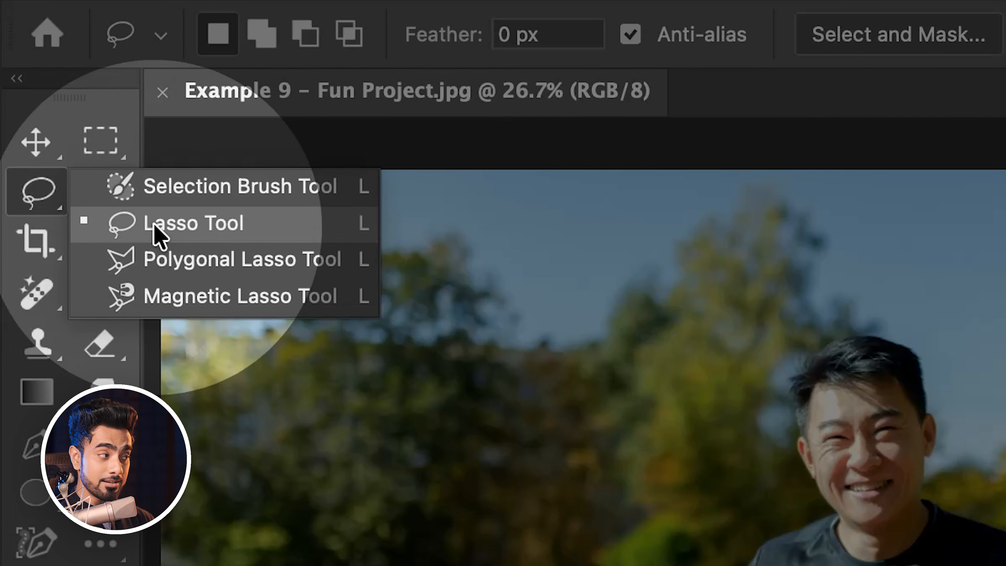
{"action": "left_click", "coordinate": [134, 232]}
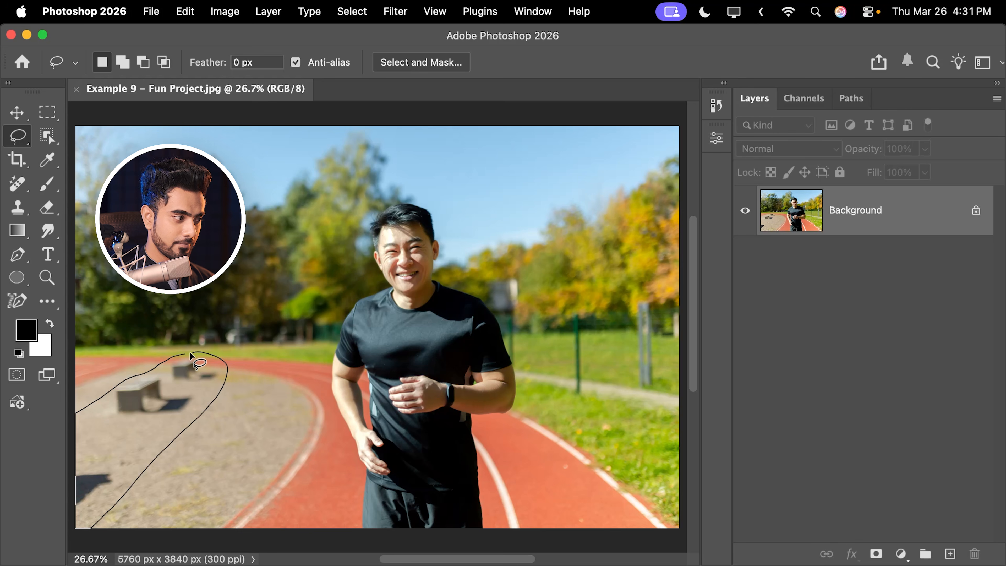
{"action": "left_click_drag", "start_coordinate": [191, 355], "coordinate": [192, 356]}
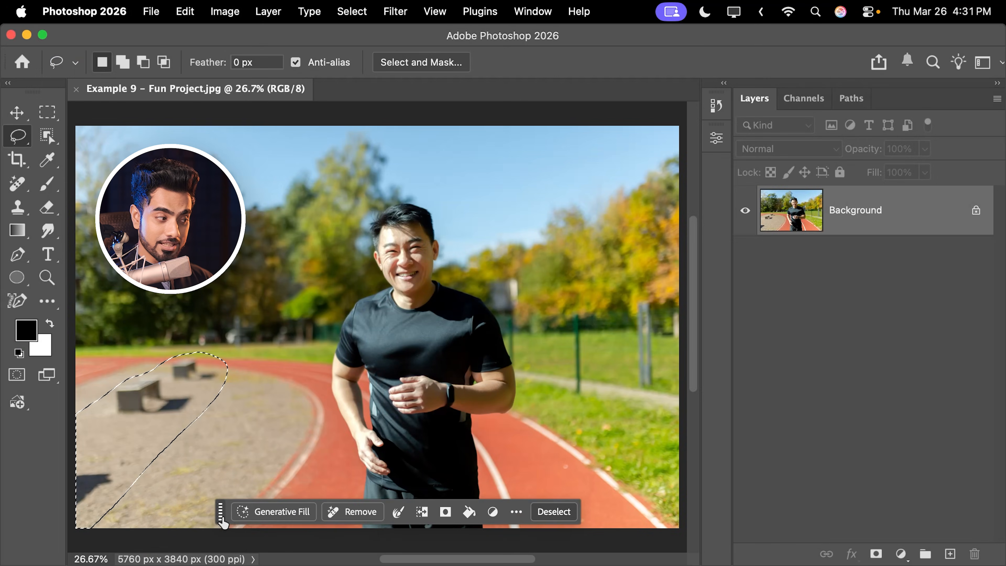
{"action": "left_click_drag", "start_coordinate": [220, 512], "coordinate": [277, 492]}
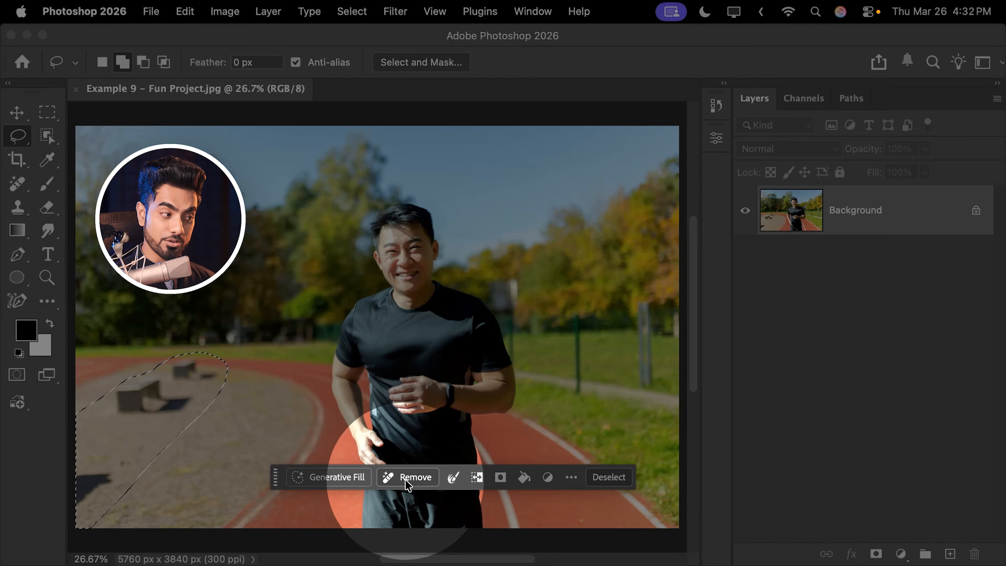
{"action": "left_click", "coordinate": [409, 478]}
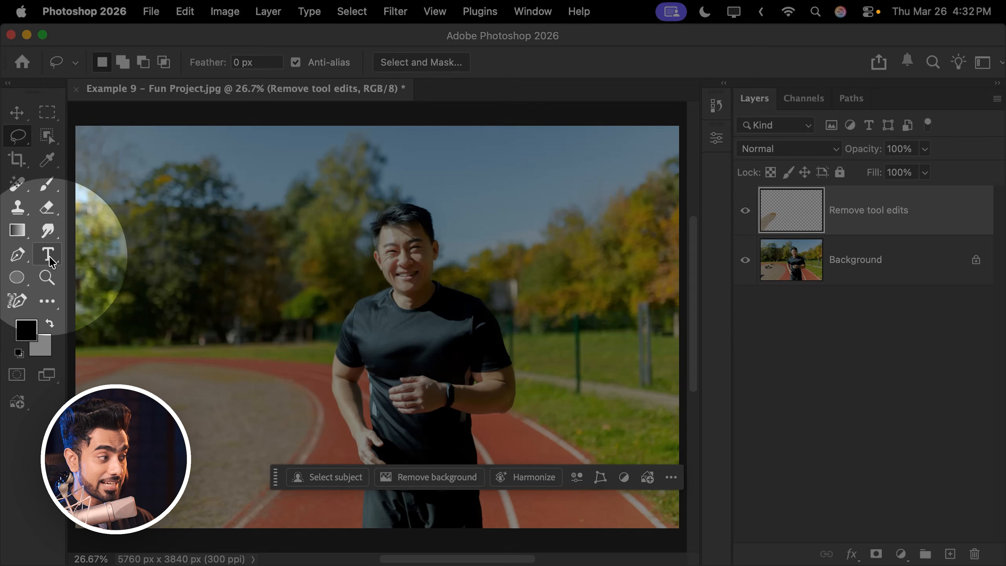
- Add the text "RUN WITH US" over the trees beside the runner's head
{"action": "left_click", "coordinate": [51, 259]}
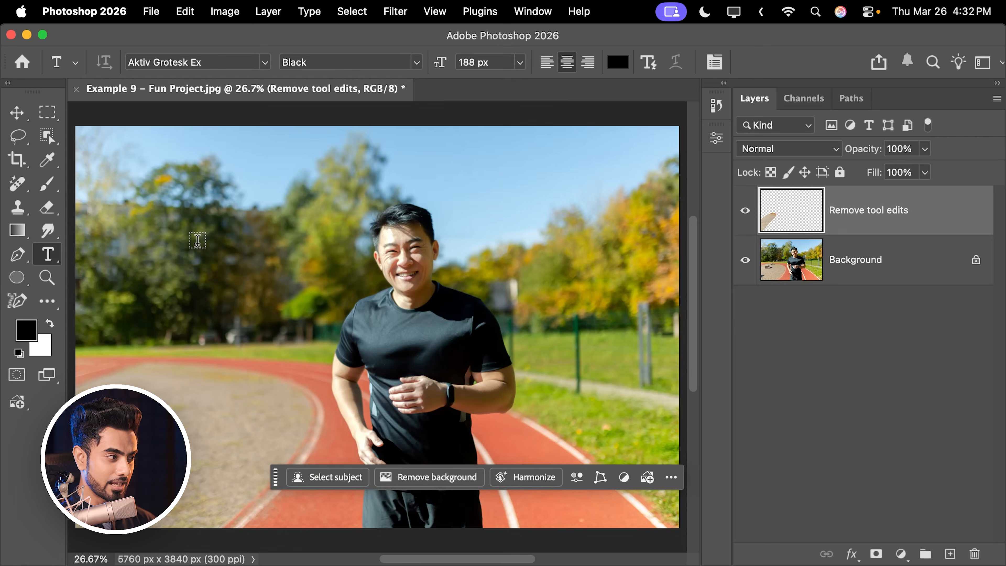
{"action": "left_click", "coordinate": [189, 241]}
{"action": "type", "text": "R"}
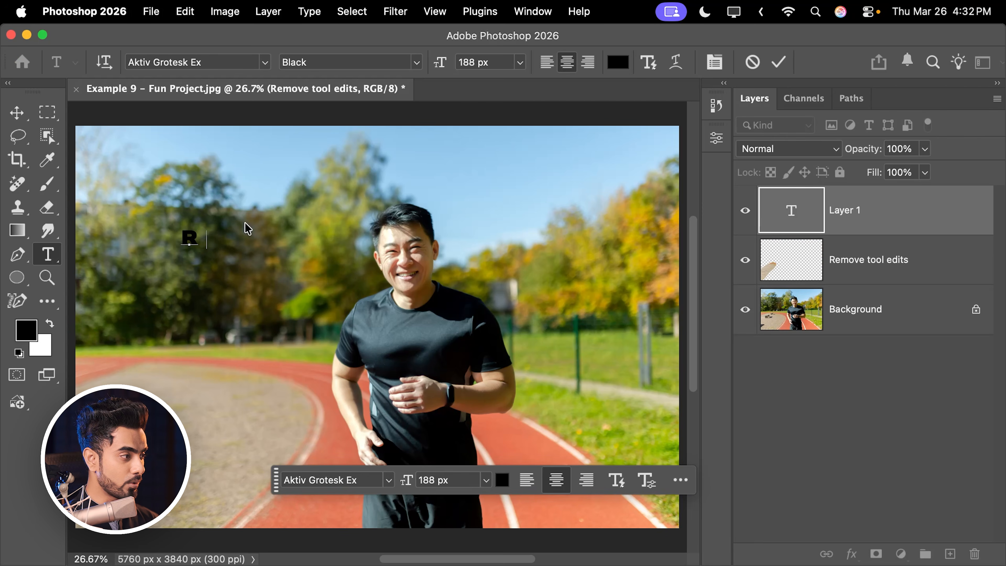
{"action": "type", "text": "UN WITH US"}
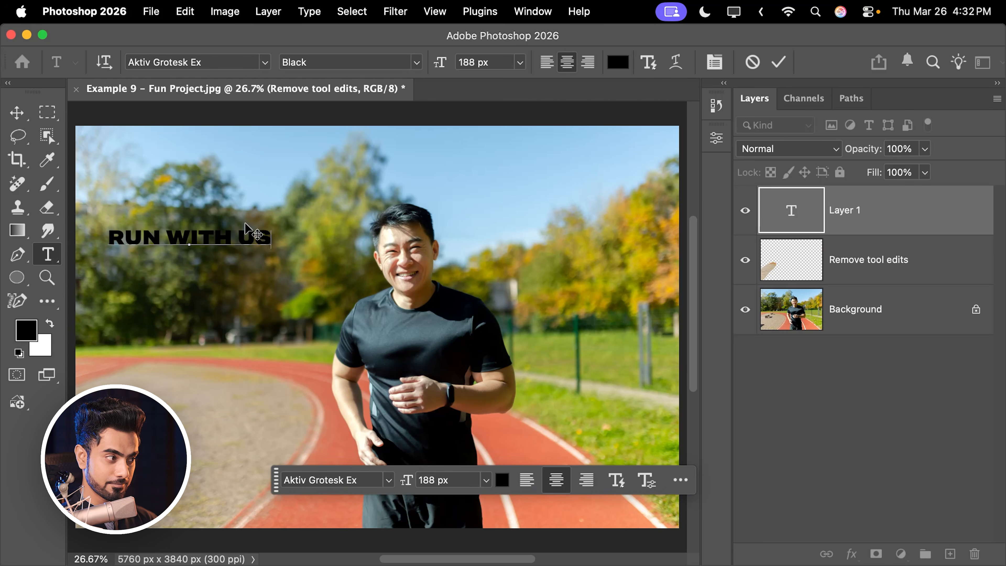
- Set the whole "RUN WITH US" text to the Nobel BlackCondensed font at 300 px
{"action": "double_click", "coordinate": [202, 236]}
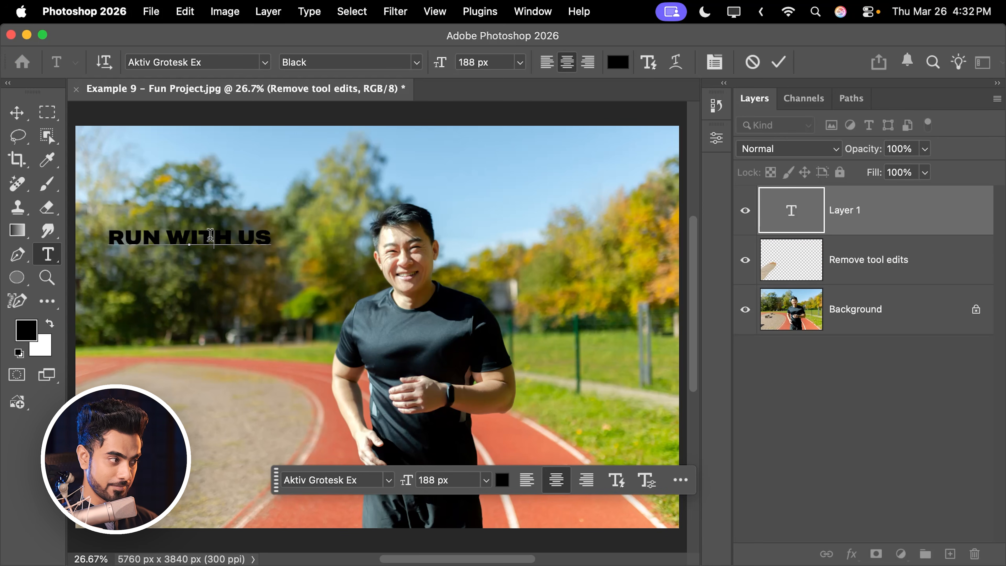
{"action": "triple_click", "coordinate": [210, 238]}
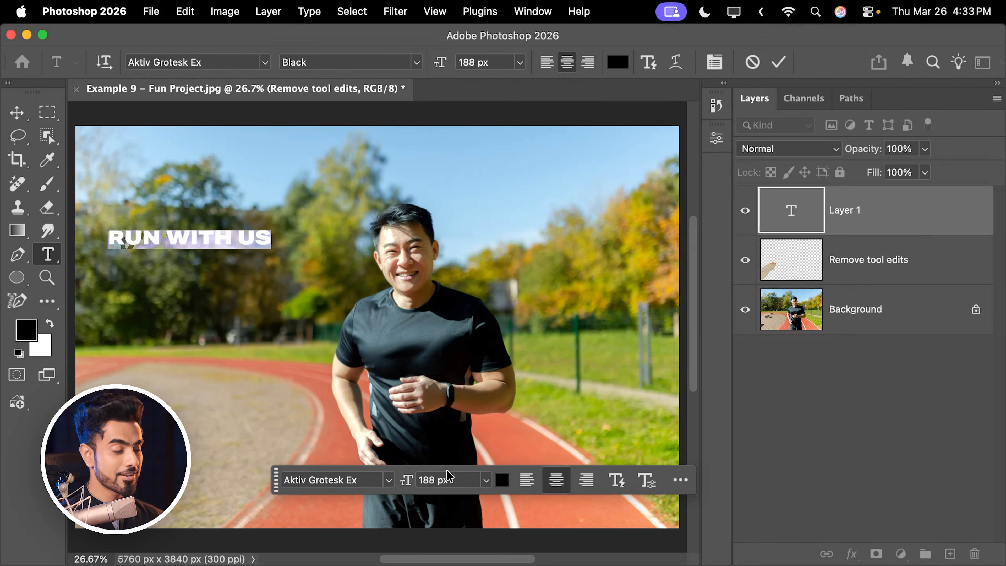
{"action": "left_click", "coordinate": [368, 480]}
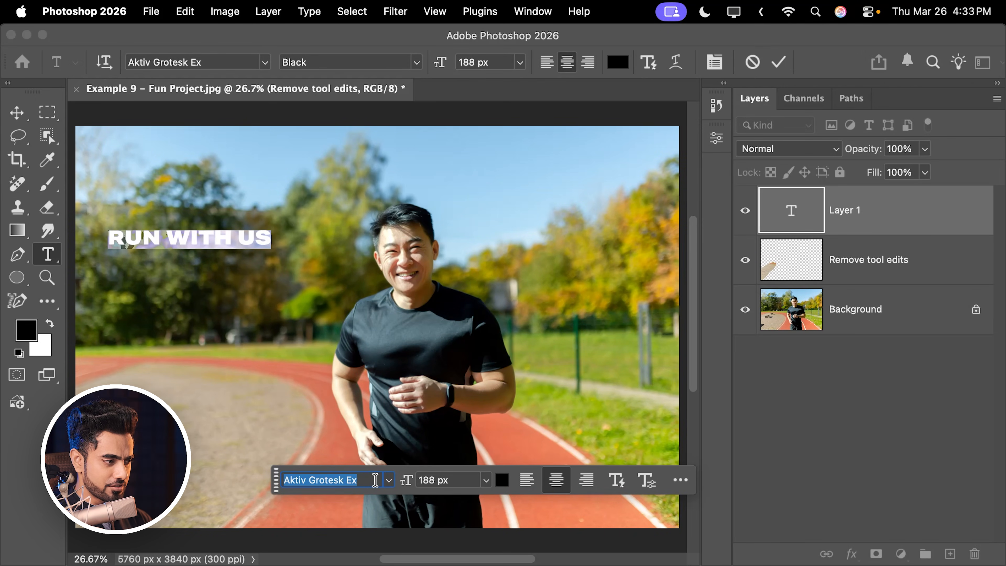
{"action": "type", "text": "Nobel"}
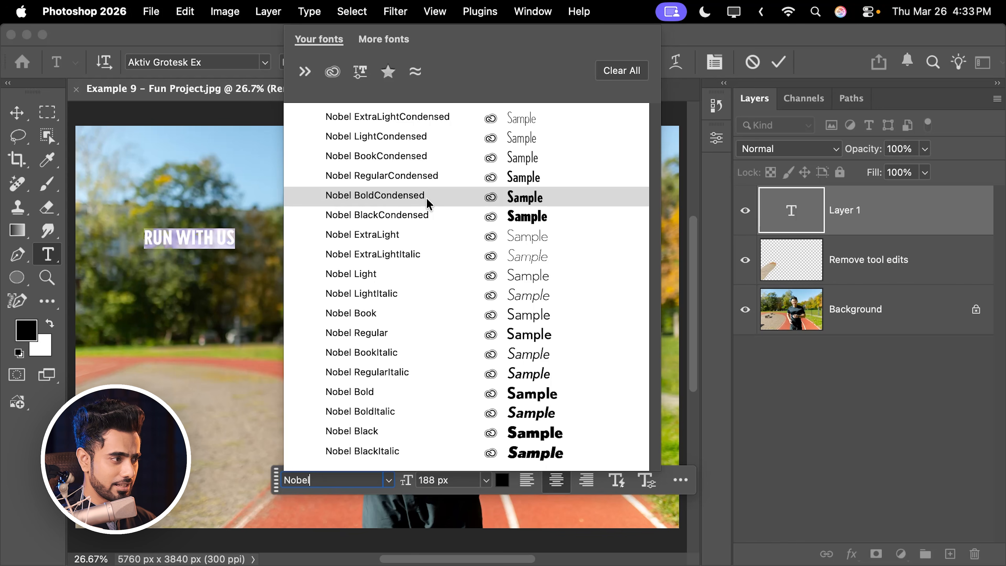
{"action": "left_click", "coordinate": [426, 216]}
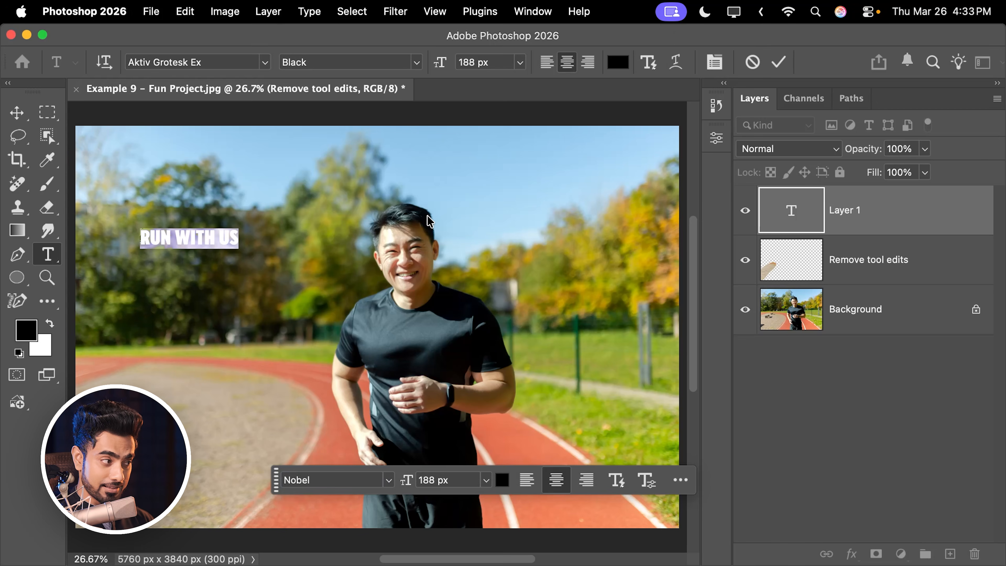
{"action": "left_click", "coordinate": [486, 480]}
{"action": "left_click", "coordinate": [452, 547]}
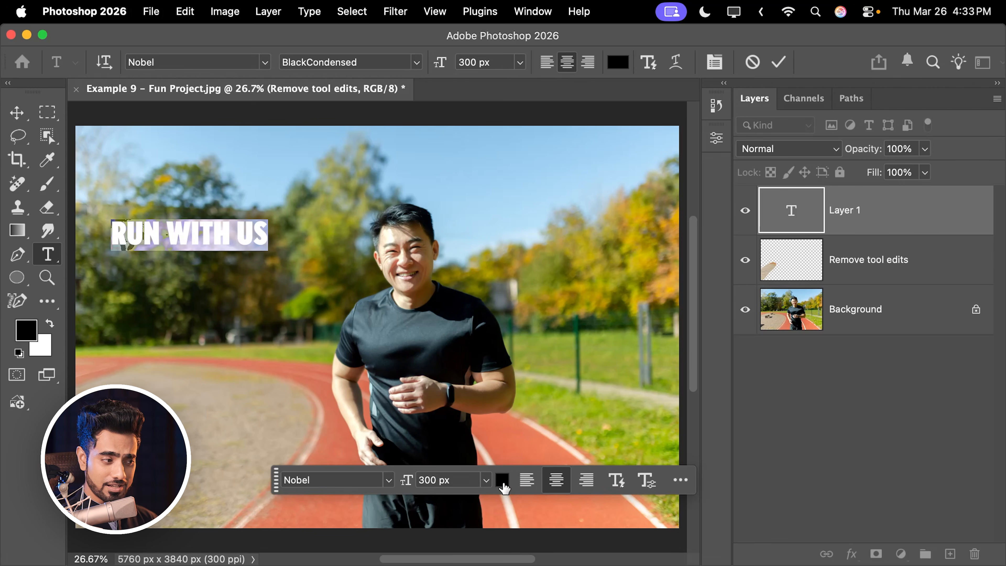
- Set the colour of the "RUN WITH US" text to white (ffffff) and finish editing it with the Move tool
{"action": "left_click", "coordinate": [502, 480]}
{"action": "left_click_drag", "start_coordinate": [527, 412], "coordinate": [497, 234]}
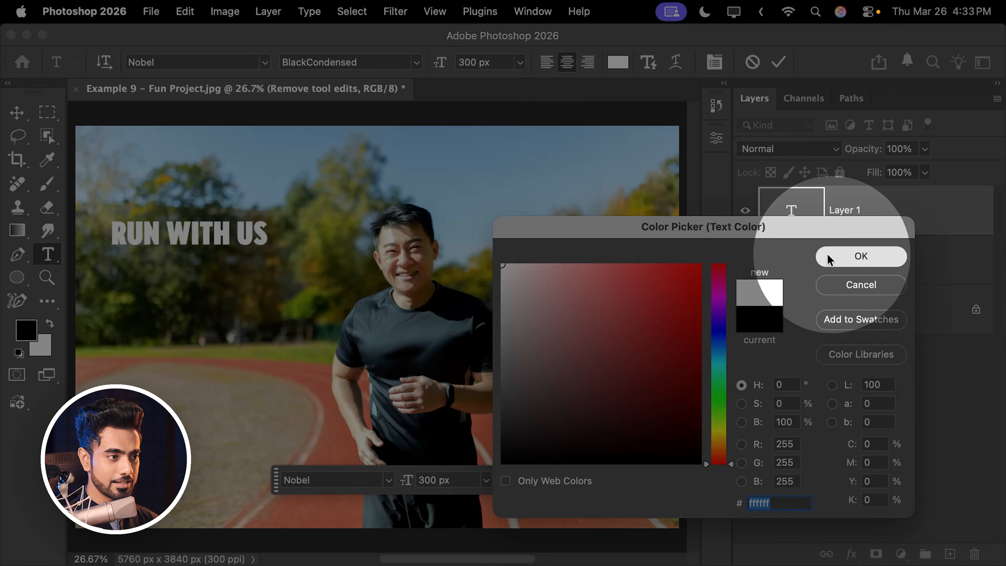
{"action": "left_click", "coordinate": [844, 256]}
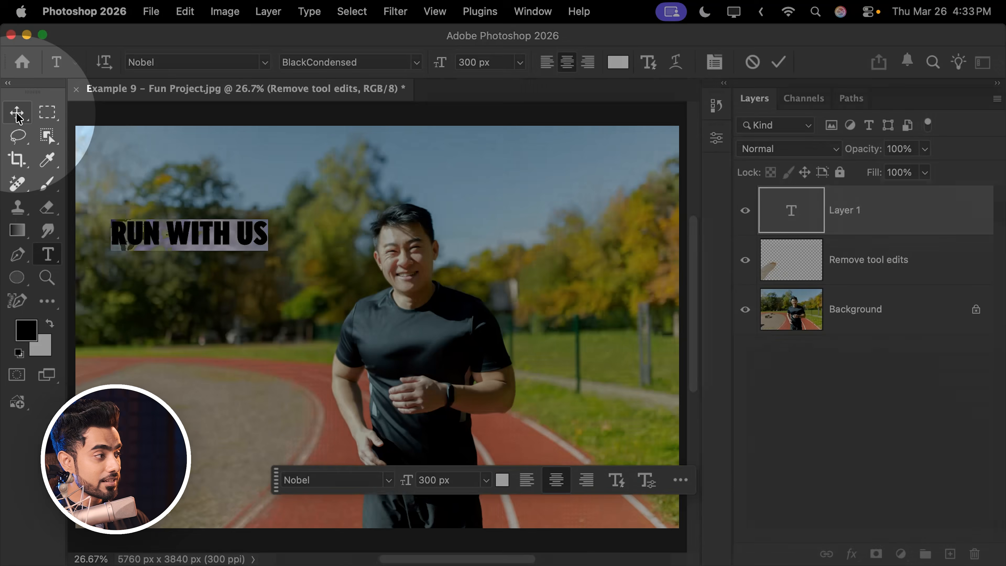
{"action": "left_click", "coordinate": [16, 113]}
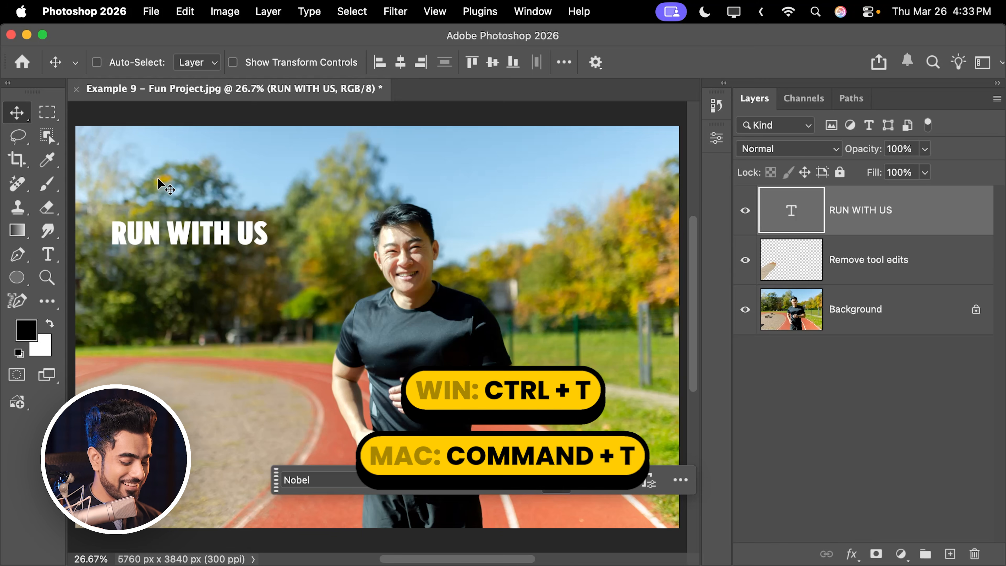
- Scale the "RUN WITH US" text proportionally to about 342% and move it up so it overlaps the top of the runner's head
{"action": "key", "text": "super"}
{"action": "key", "text": "super+t"}
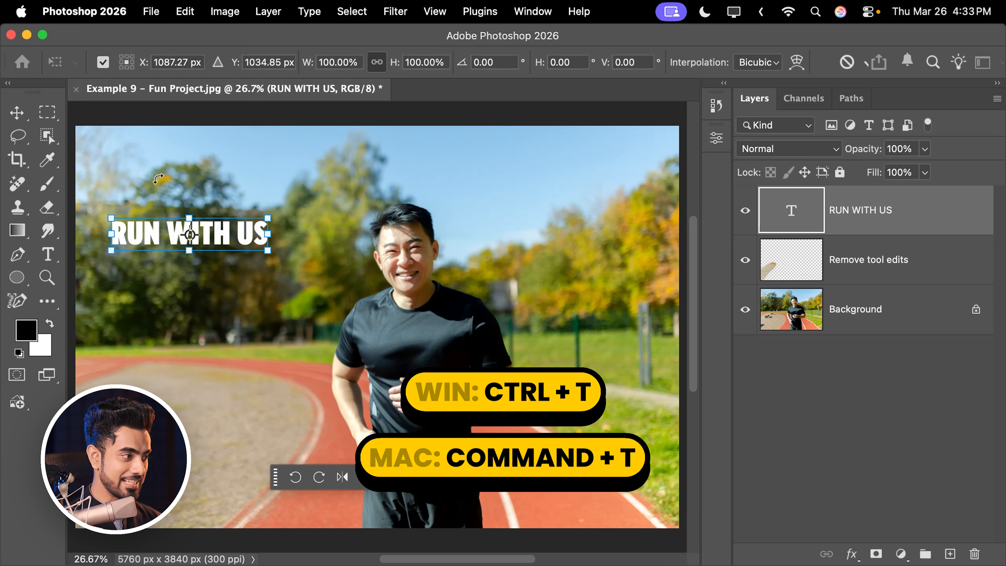
{"action": "left_click_drag", "start_coordinate": [268, 245], "coordinate": [637, 366]}
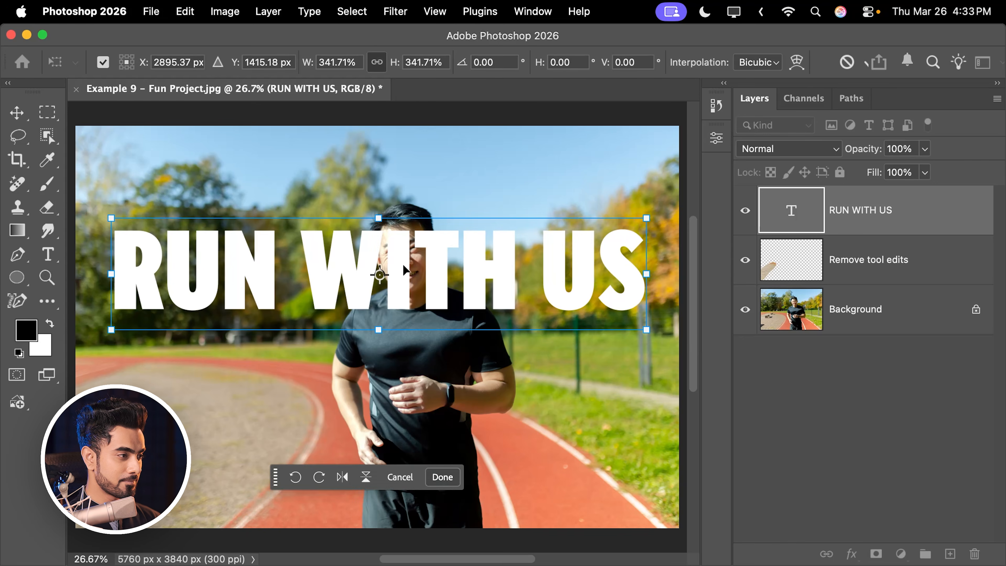
{"action": "left_click_drag", "start_coordinate": [423, 276], "coordinate": [417, 206]}
{"action": "key", "text": "Return"}
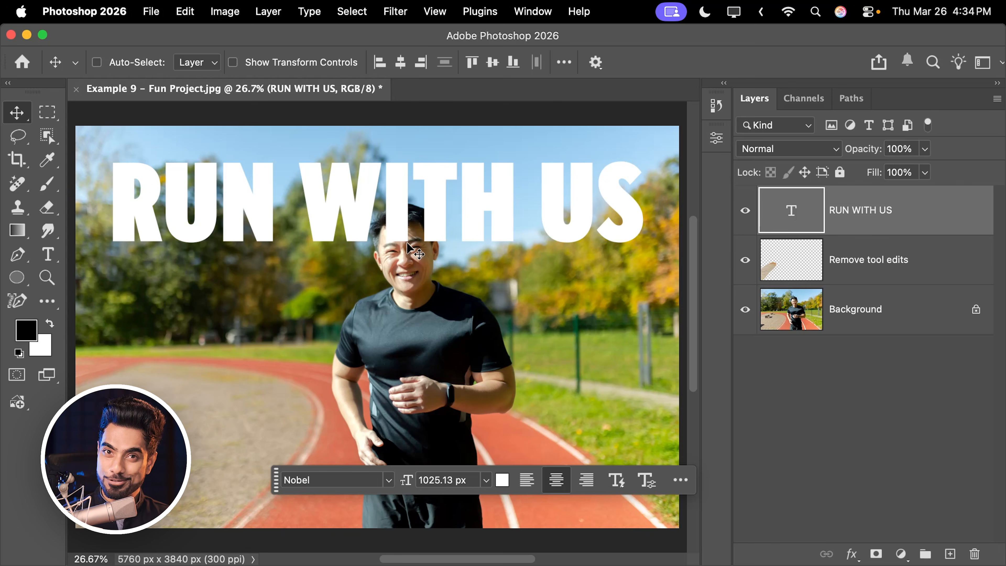
- Duplicate the Background layer with Layer Via Copy
{"action": "left_click", "coordinate": [860, 310]}
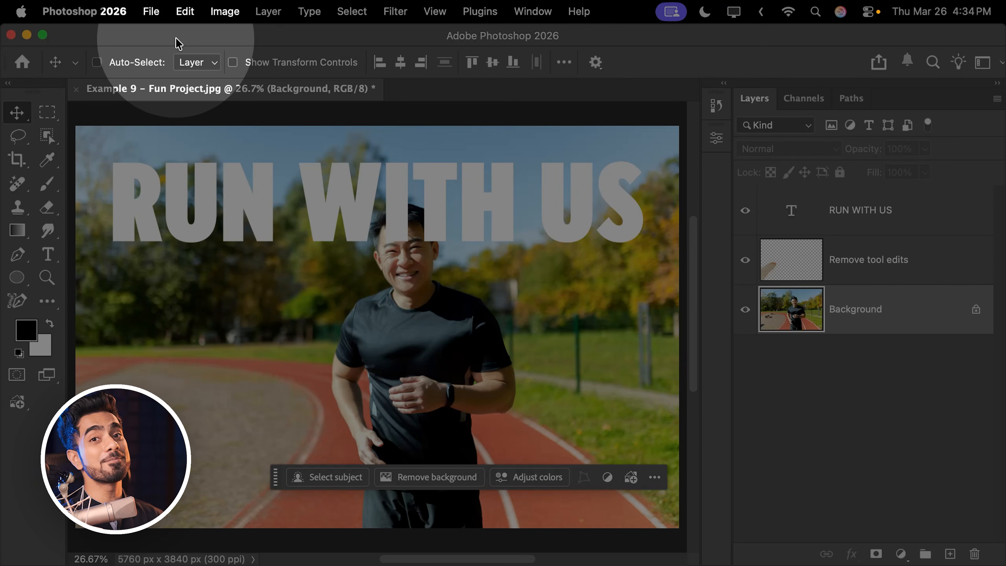
{"action": "left_click", "coordinate": [269, 11]}
{"action": "mouse_move", "coordinate": [282, 38]}
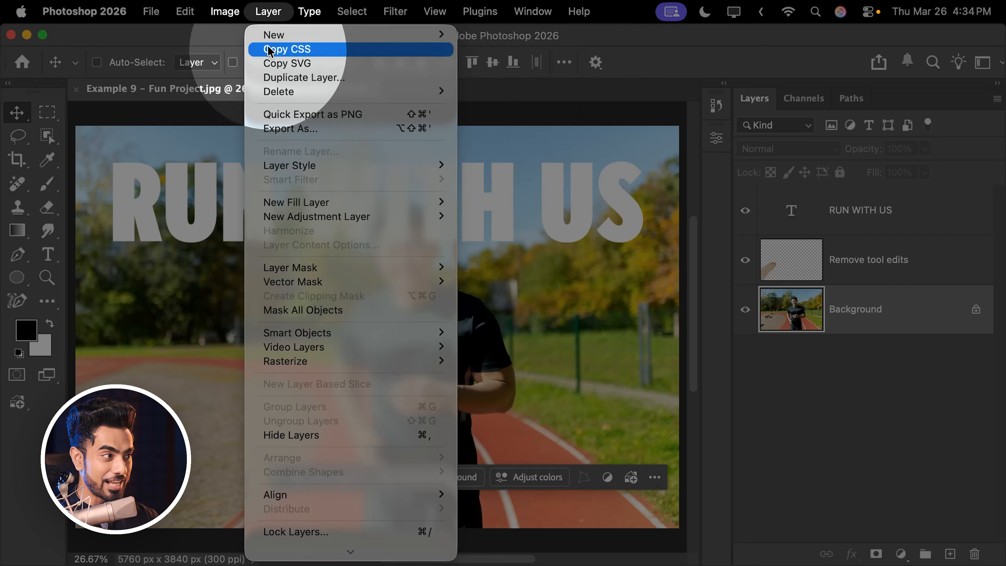
{"action": "mouse_move", "coordinate": [321, 38]}
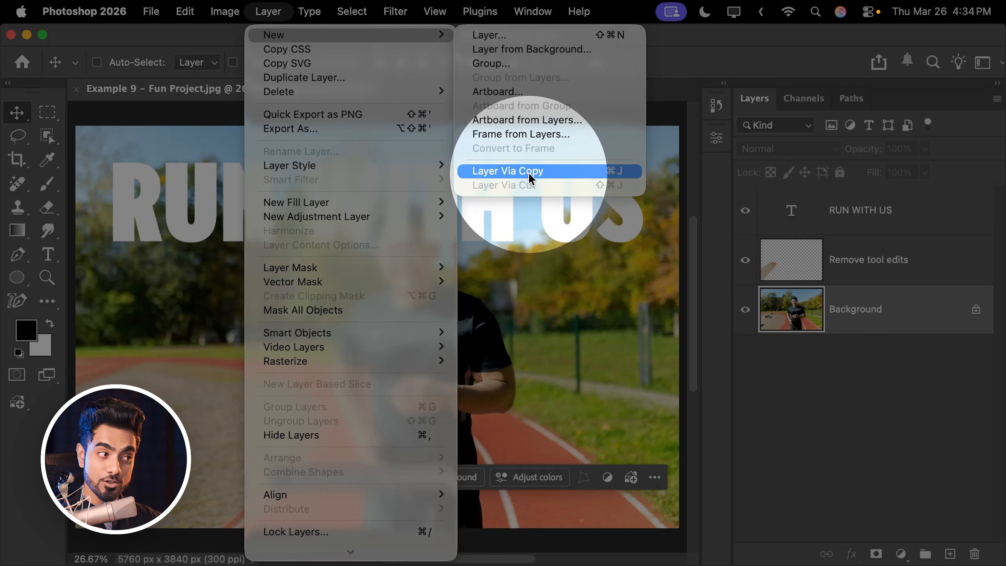
{"action": "left_click", "coordinate": [535, 173]}
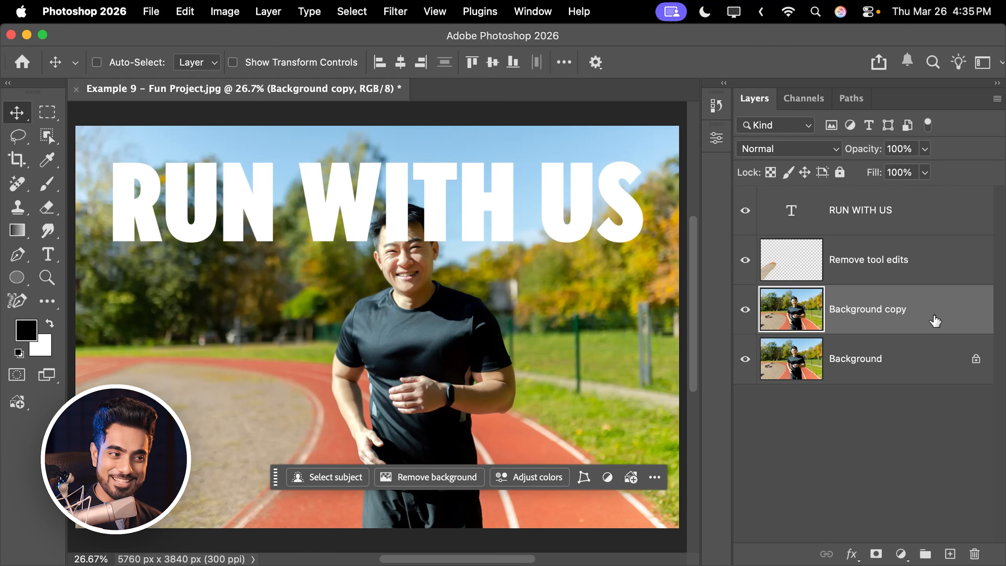
- Replace the Background copy layer with a fresh duplicate of the Background layer and remove the background around its runner
{"action": "left_click_drag", "start_coordinate": [935, 320], "coordinate": [979, 549]}
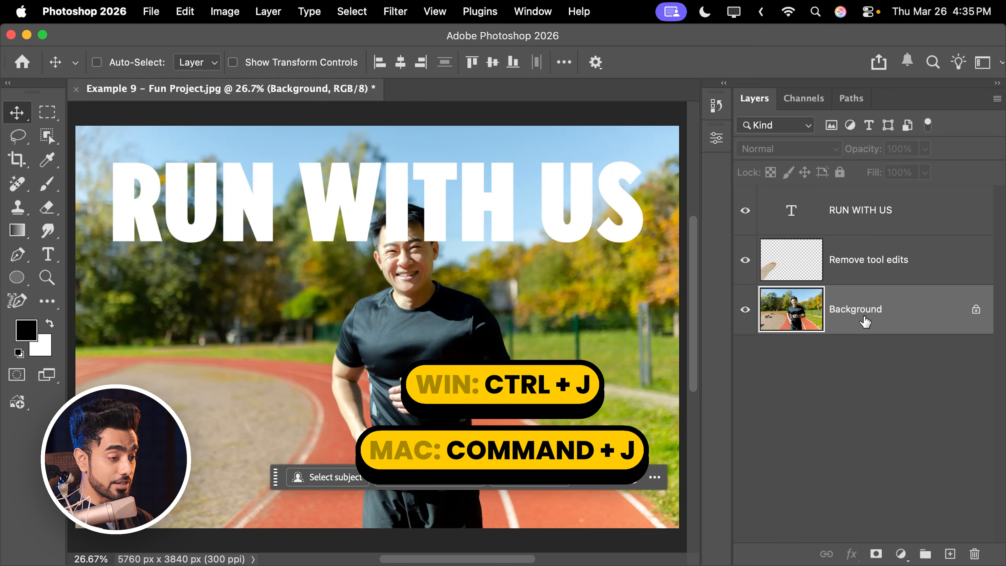
{"action": "key", "text": "super+j"}
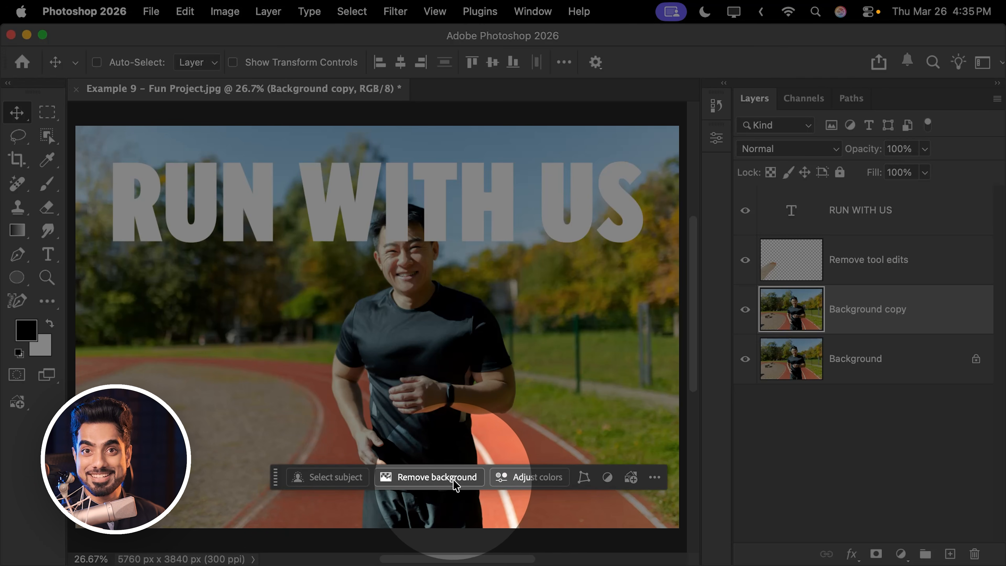
{"action": "left_click", "coordinate": [440, 481]}
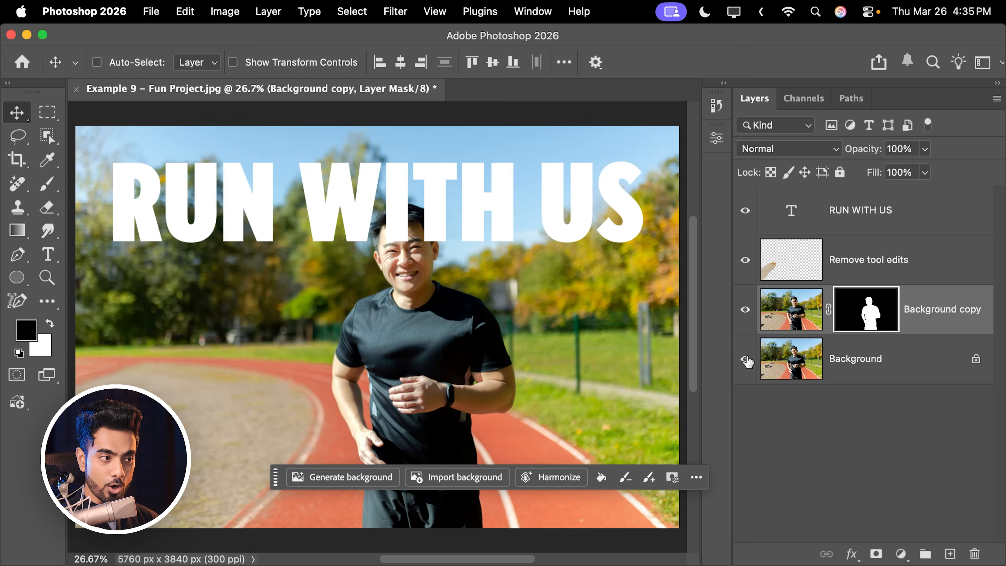
- Hide all layers except the masked Background copy to inspect the cut-out runner, and show them all again
{"action": "left_click", "coordinate": [746, 359]}
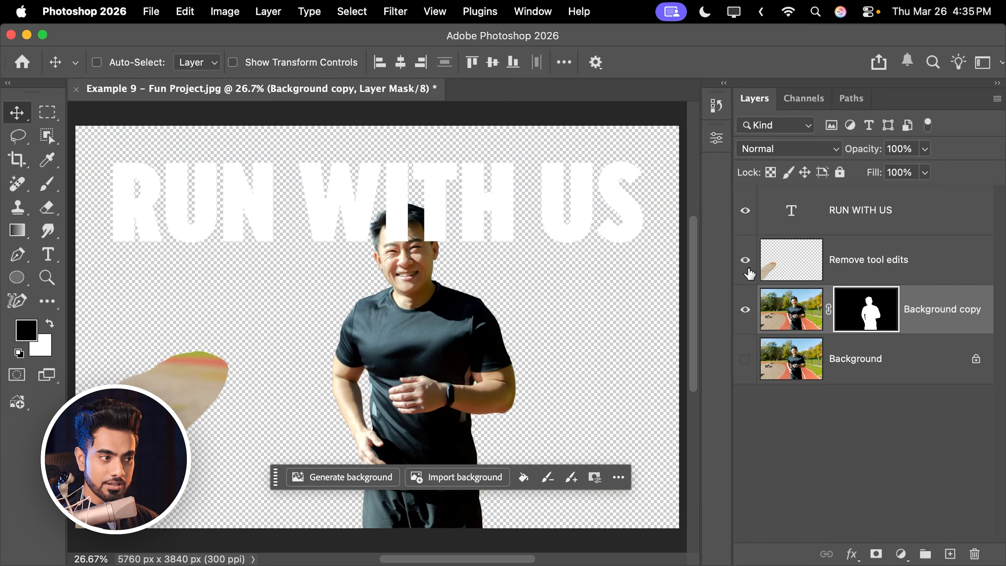
{"action": "left_click", "coordinate": [745, 260]}
{"action": "left_click", "coordinate": [745, 210]}
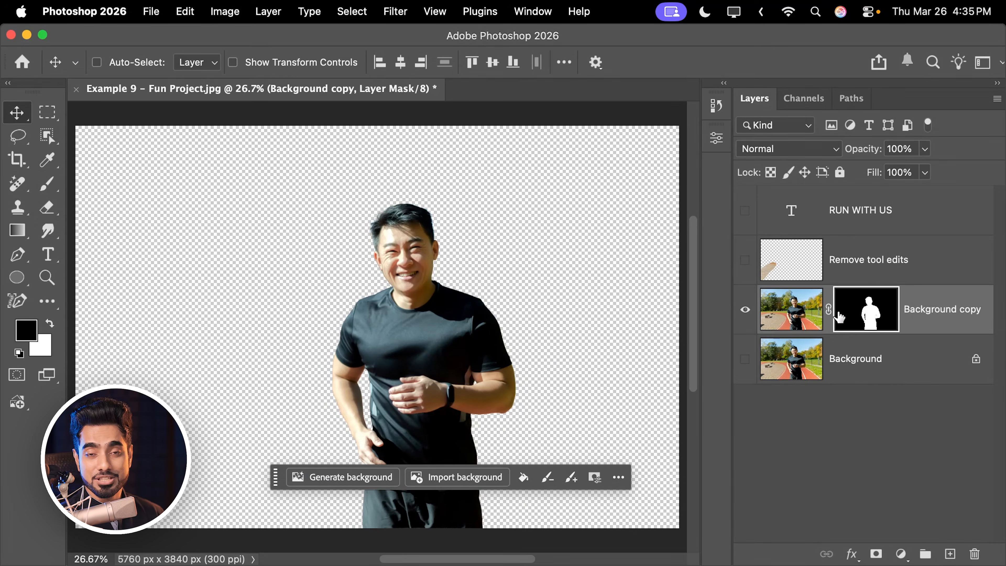
{"action": "left_click_drag", "start_coordinate": [745, 211], "coordinate": [742, 261]}
{"action": "left_click", "coordinate": [745, 359]}
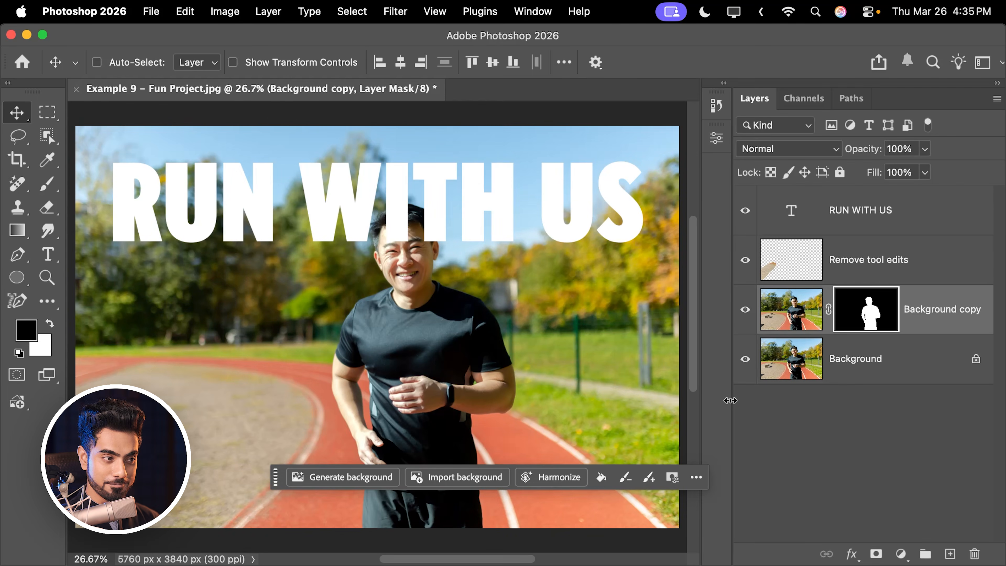
- Toggle the Background copy layer off and on to compare, and move it above the RUN WITH US text layer
{"action": "left_click", "coordinate": [745, 317], "text": "alt"}
{"action": "left_click", "coordinate": [745, 317], "text": "alt"}
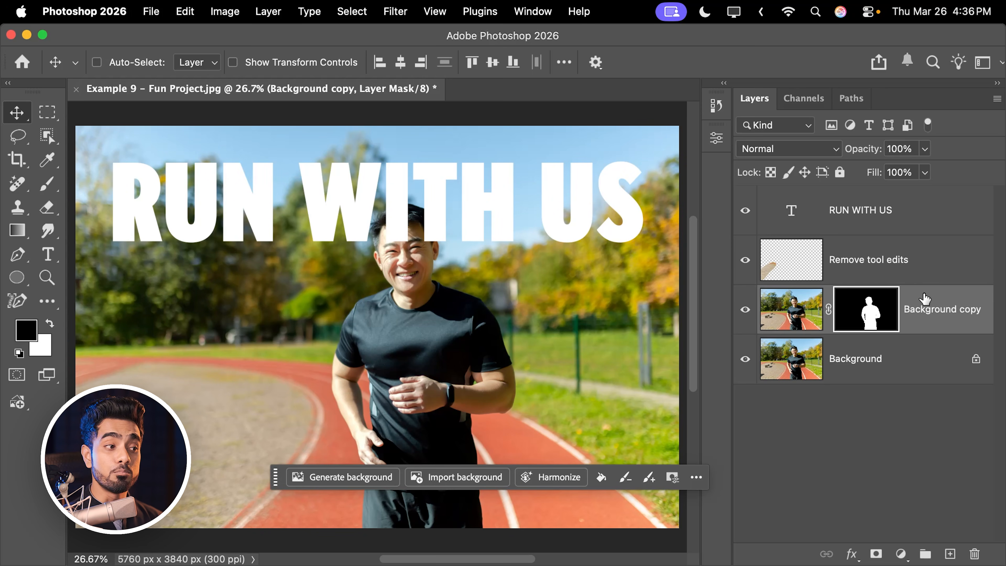
{"action": "left_click_drag", "start_coordinate": [925, 298], "coordinate": [910, 195]}
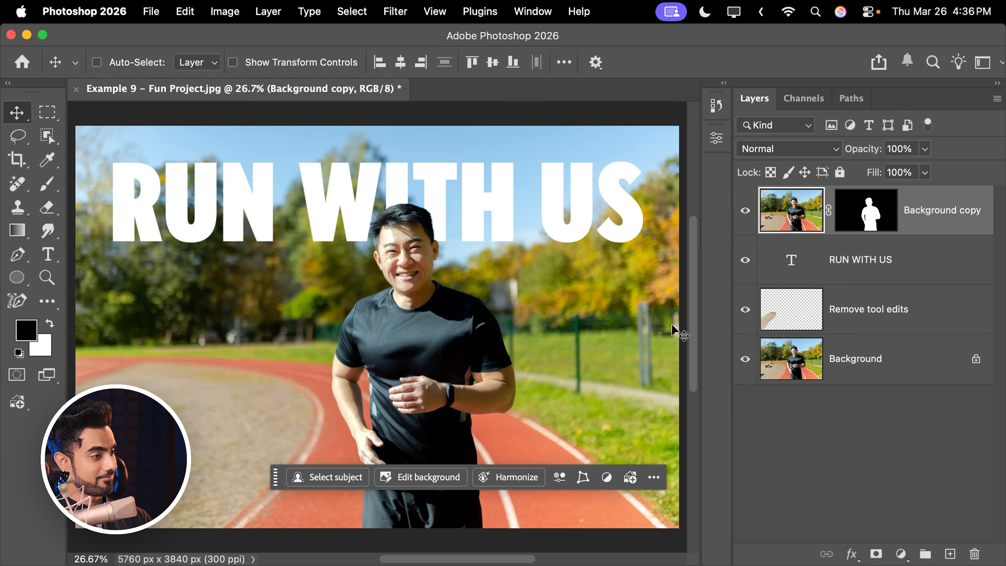